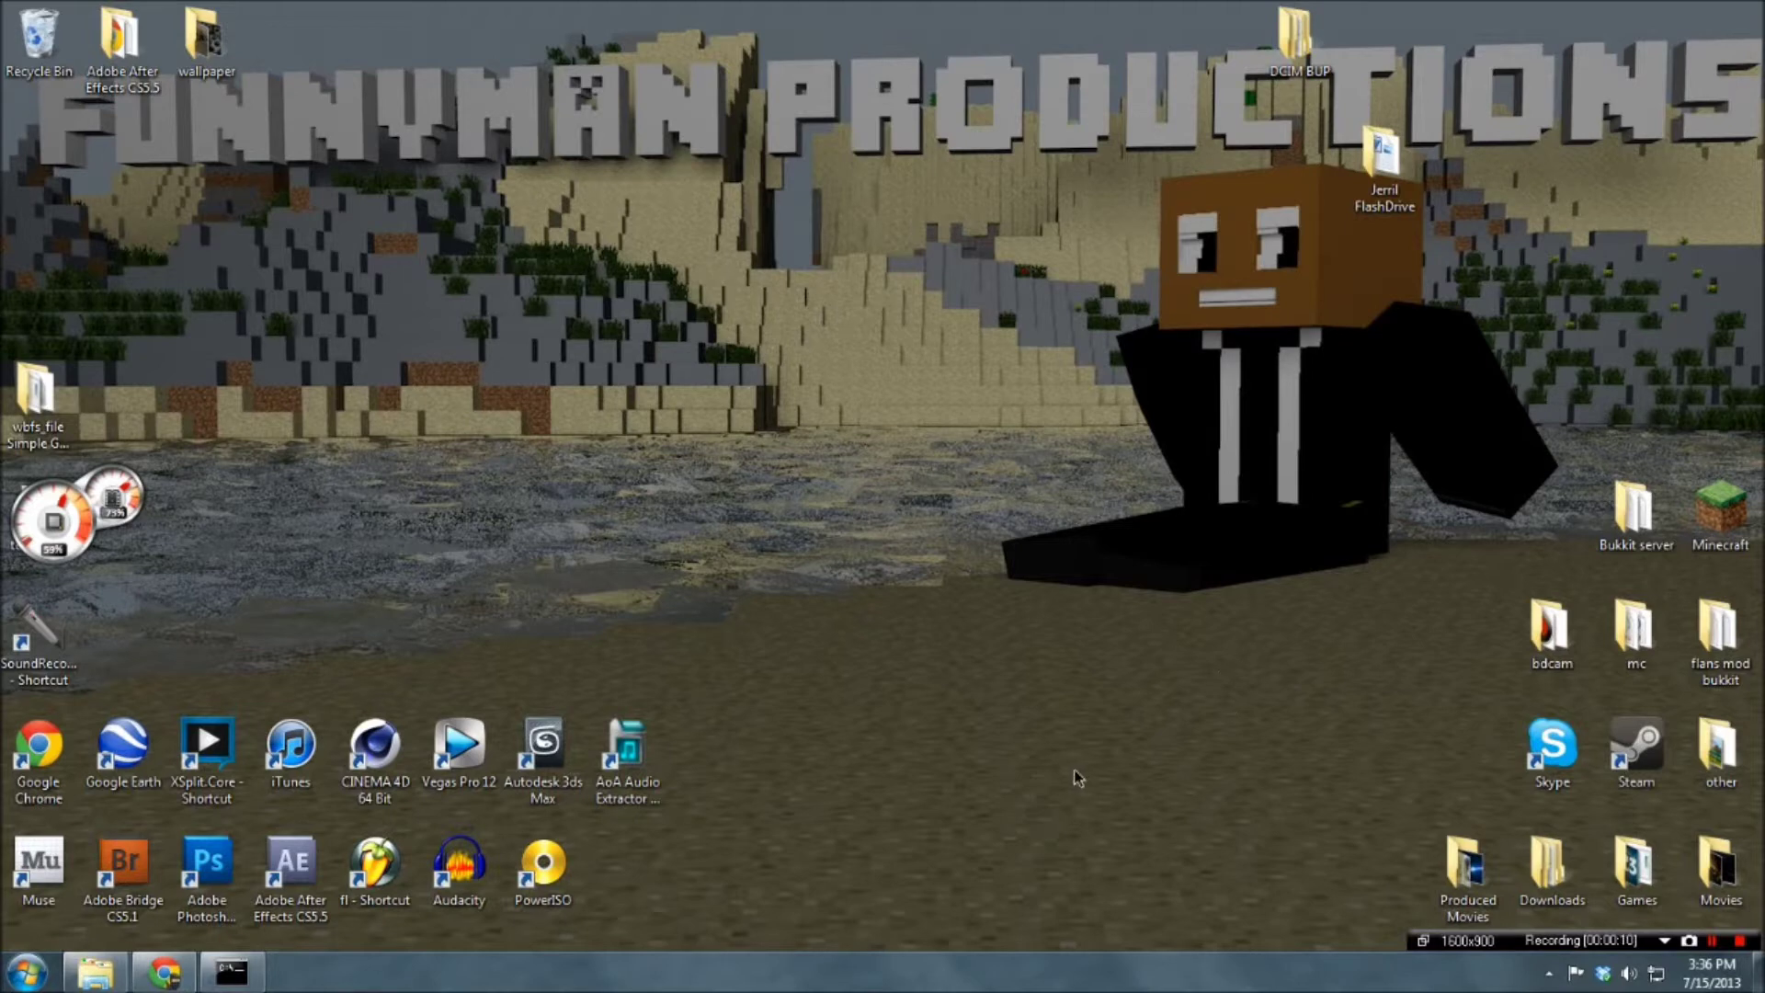
# Switch to Chrome and open the "Forge 9.10.0 Minecraft 1.6.2" topic on the Minecraft Forge Releases board
pyautogui.click(188, 985)
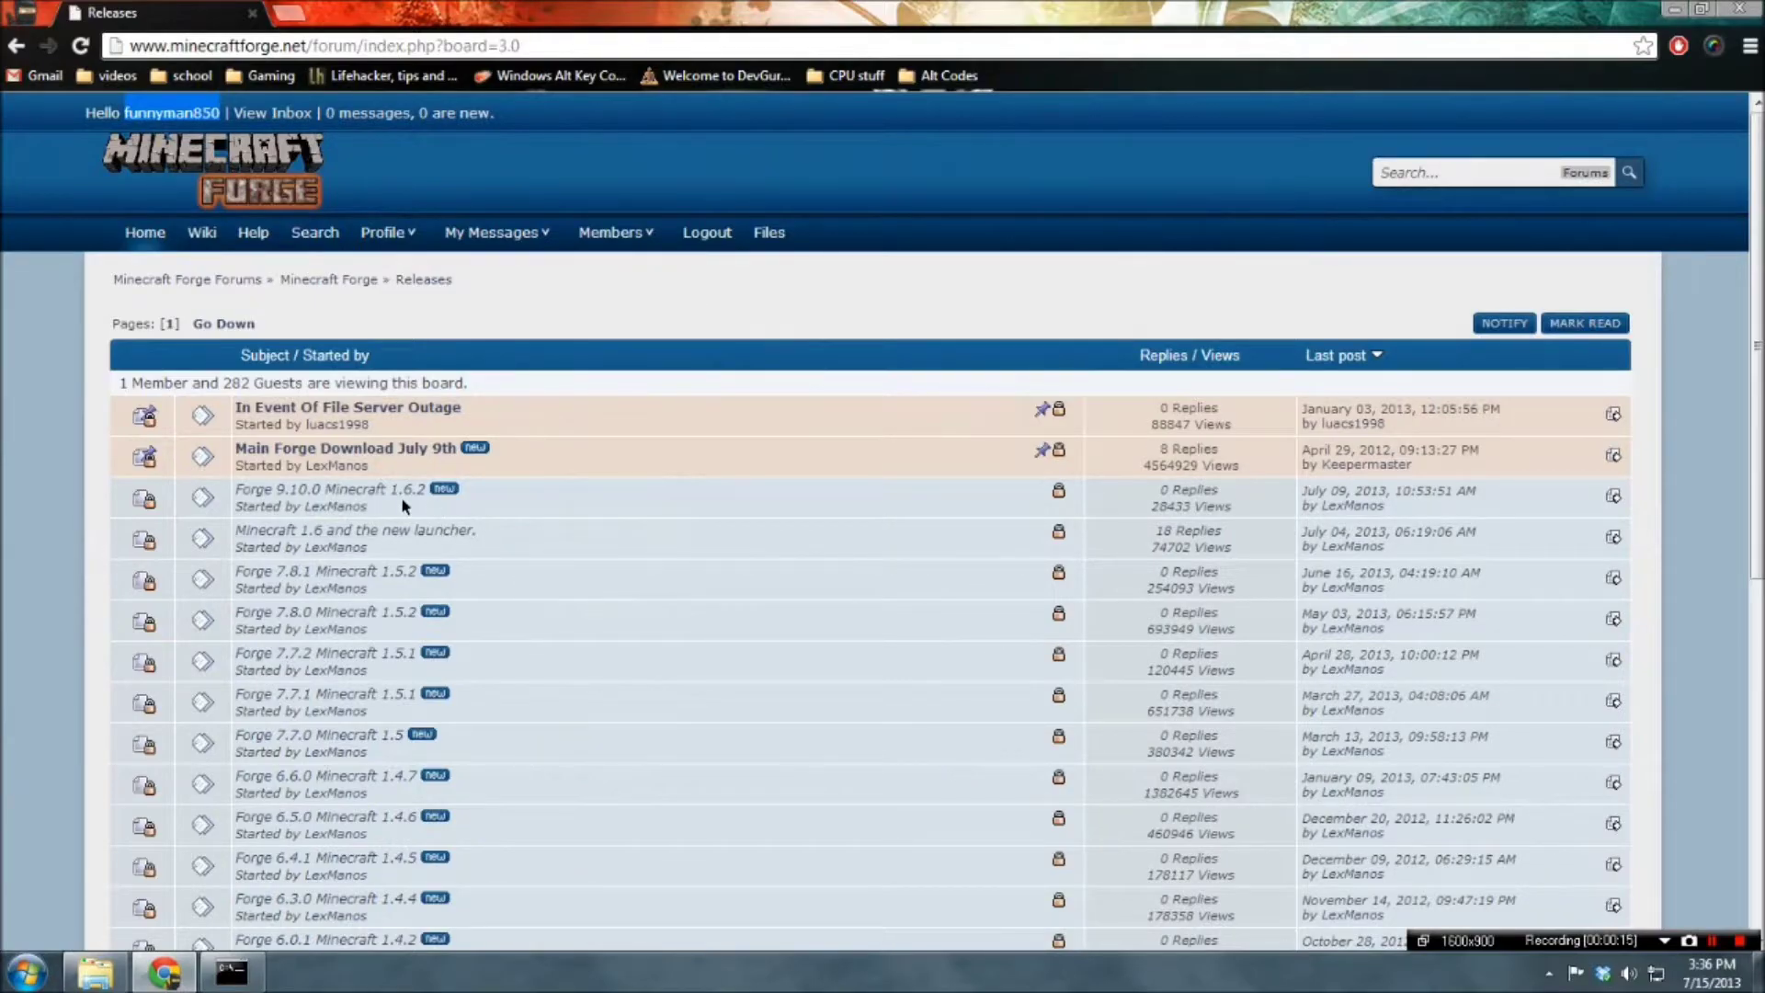
pyautogui.click(396, 497)
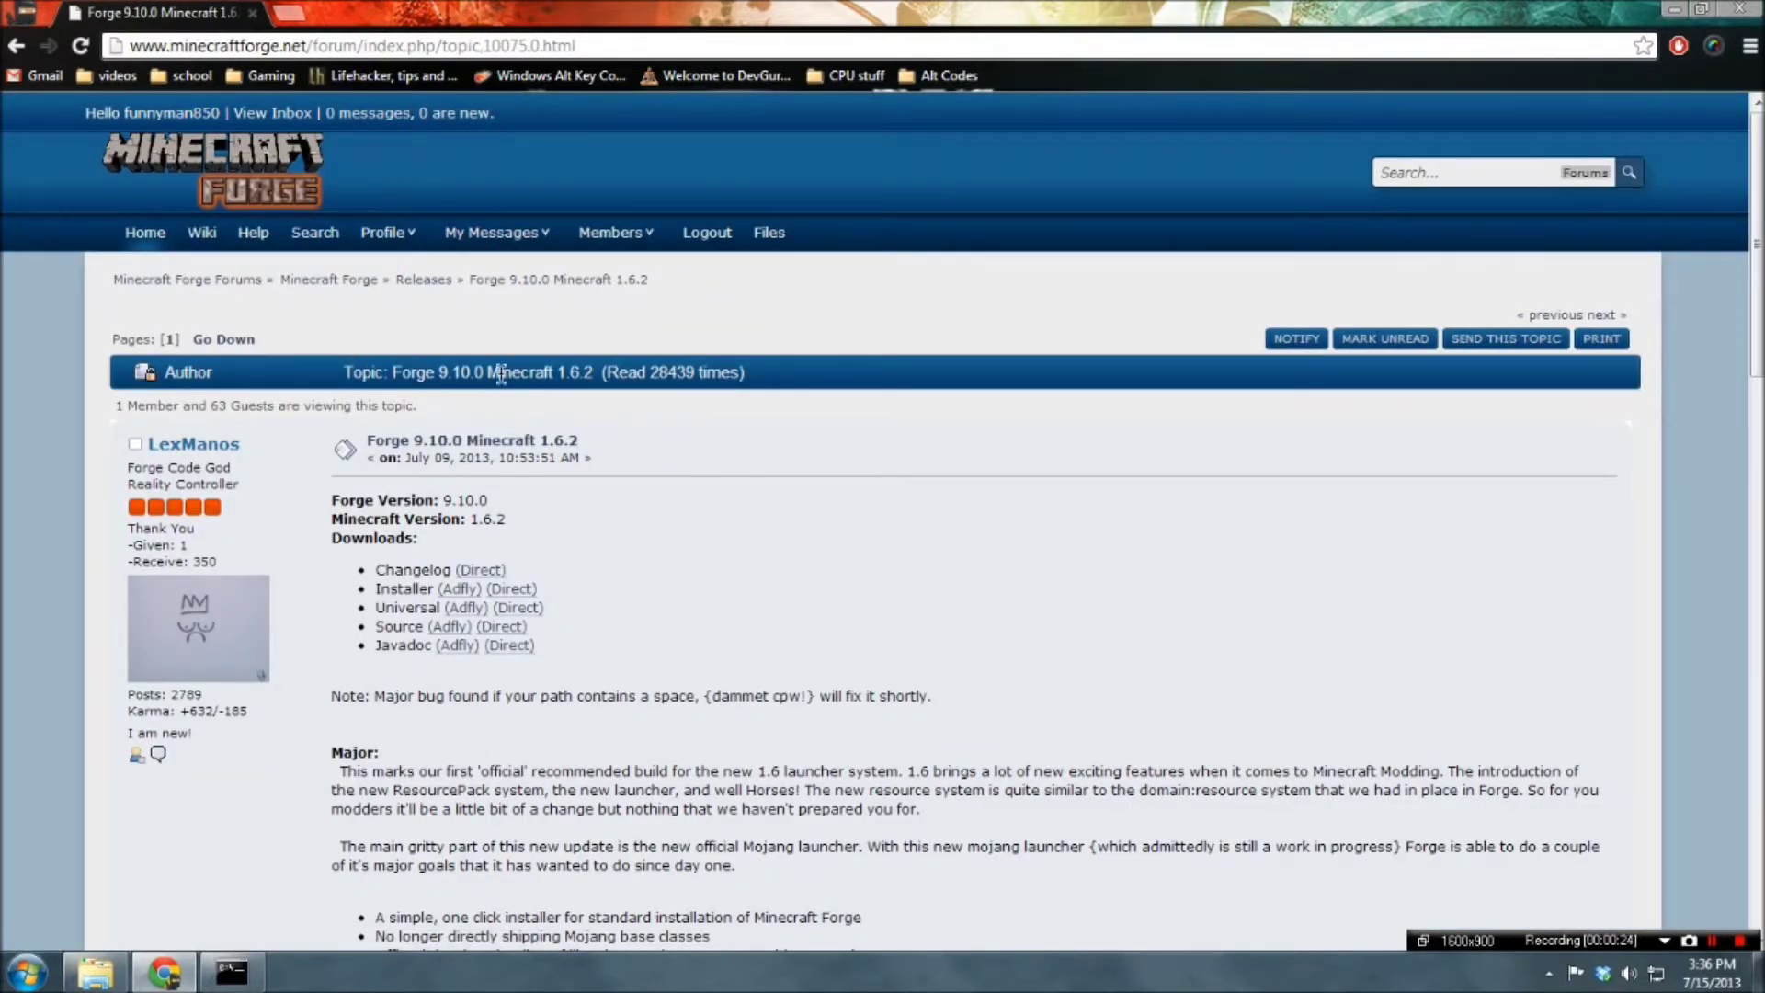
pyautogui.moveTo(504, 372); pyautogui.dragTo(594, 366)
pyautogui.click(595, 367)
pyautogui.scroll(-1, 553, 524)
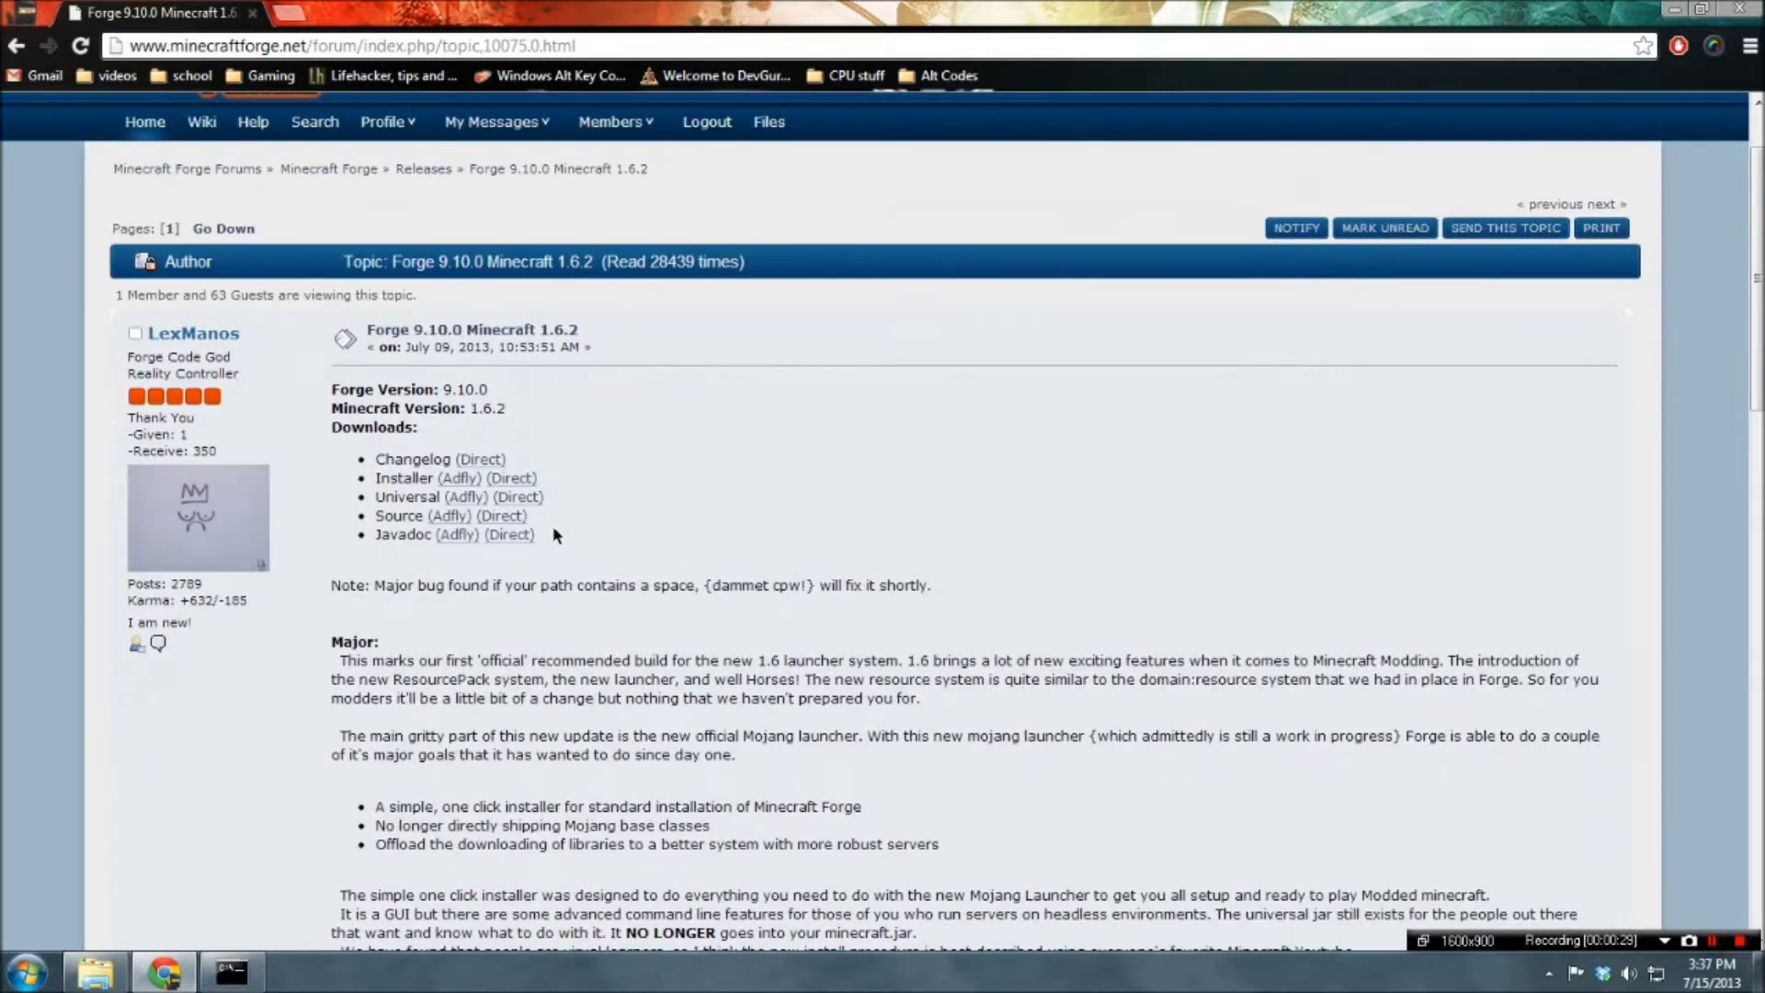
# Download the Forge Installer through its direct link and keep the .jar file despite the security warning
pyautogui.moveTo(372, 478); pyautogui.dragTo(396, 518)
pyautogui.click(400, 492)
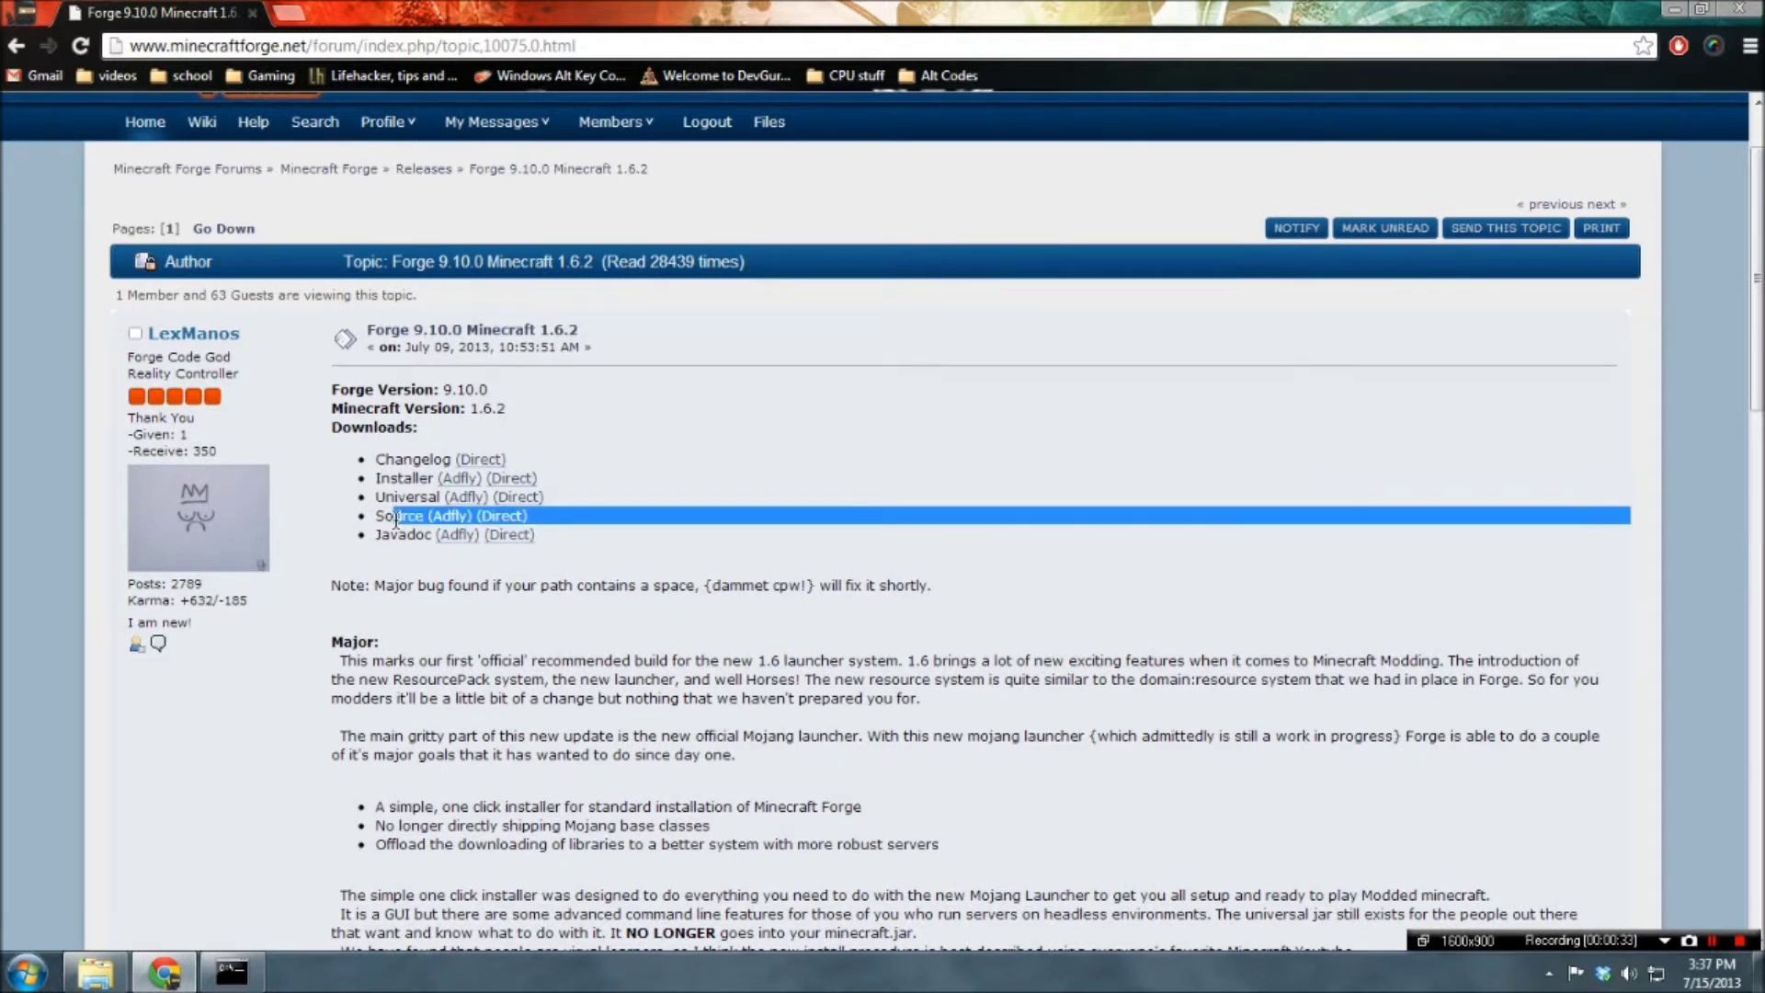
pyautogui.click(389, 517)
pyautogui.moveTo(377, 458); pyautogui.dragTo(437, 461)
pyautogui.click(414, 467)
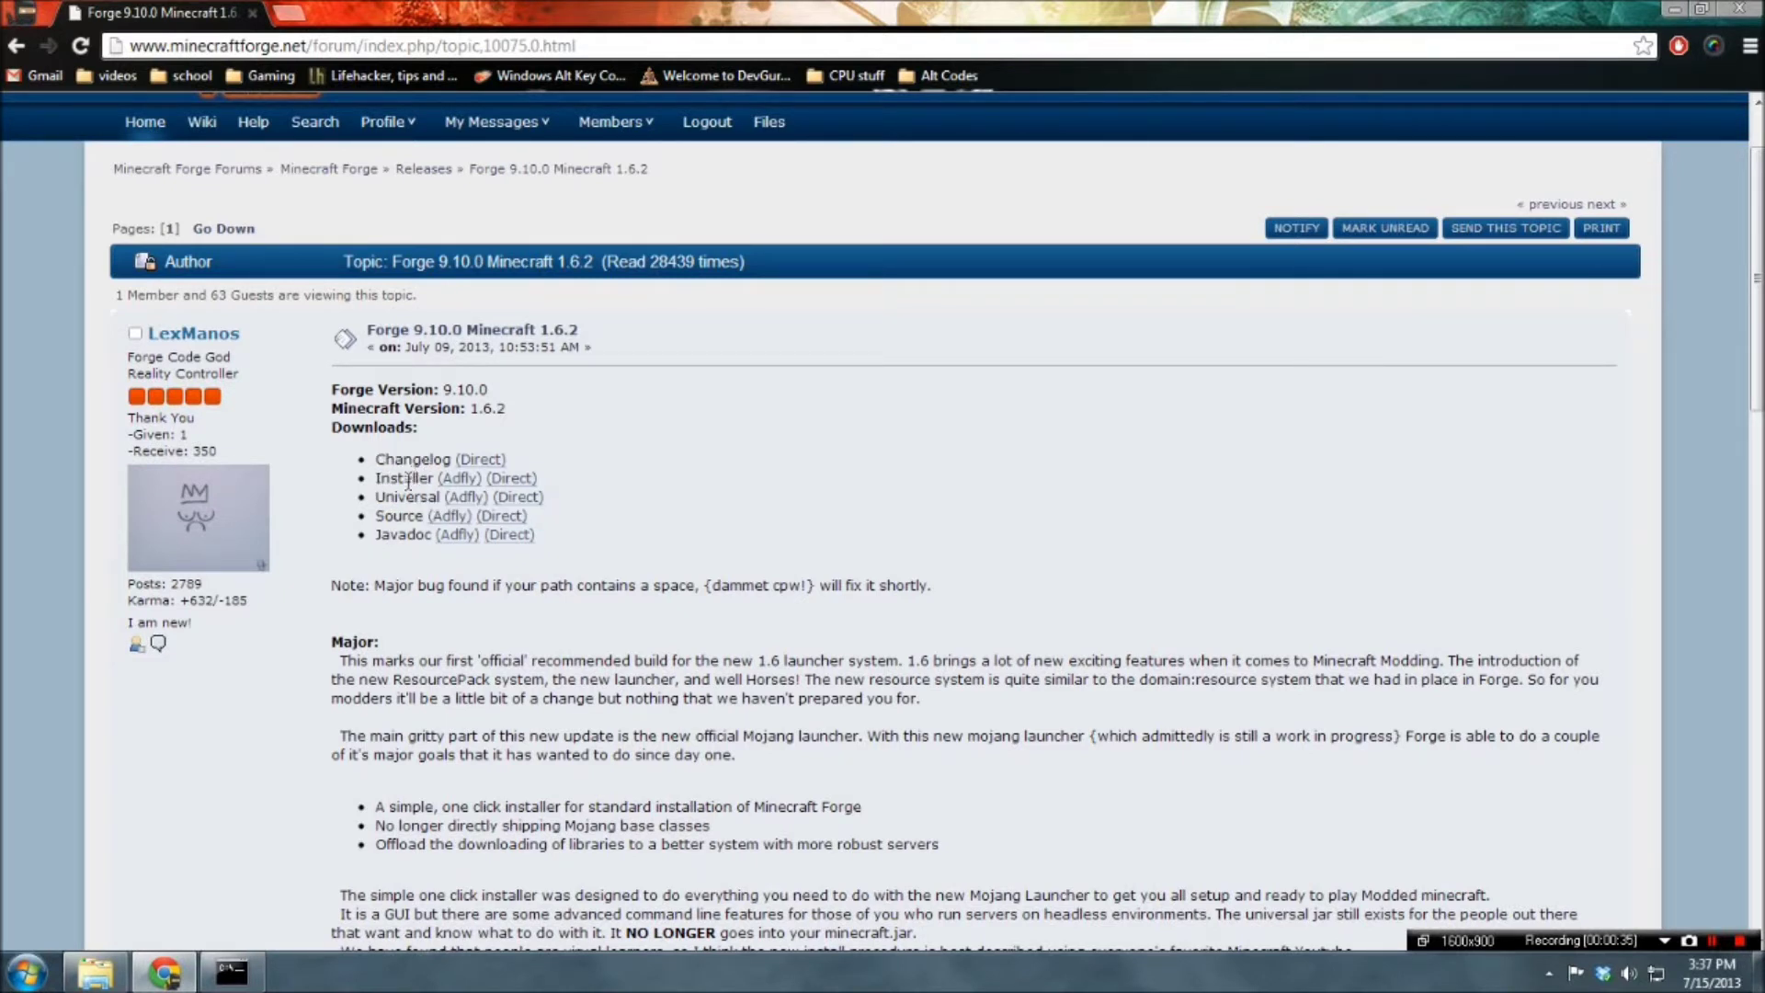
pyautogui.click(515, 483)
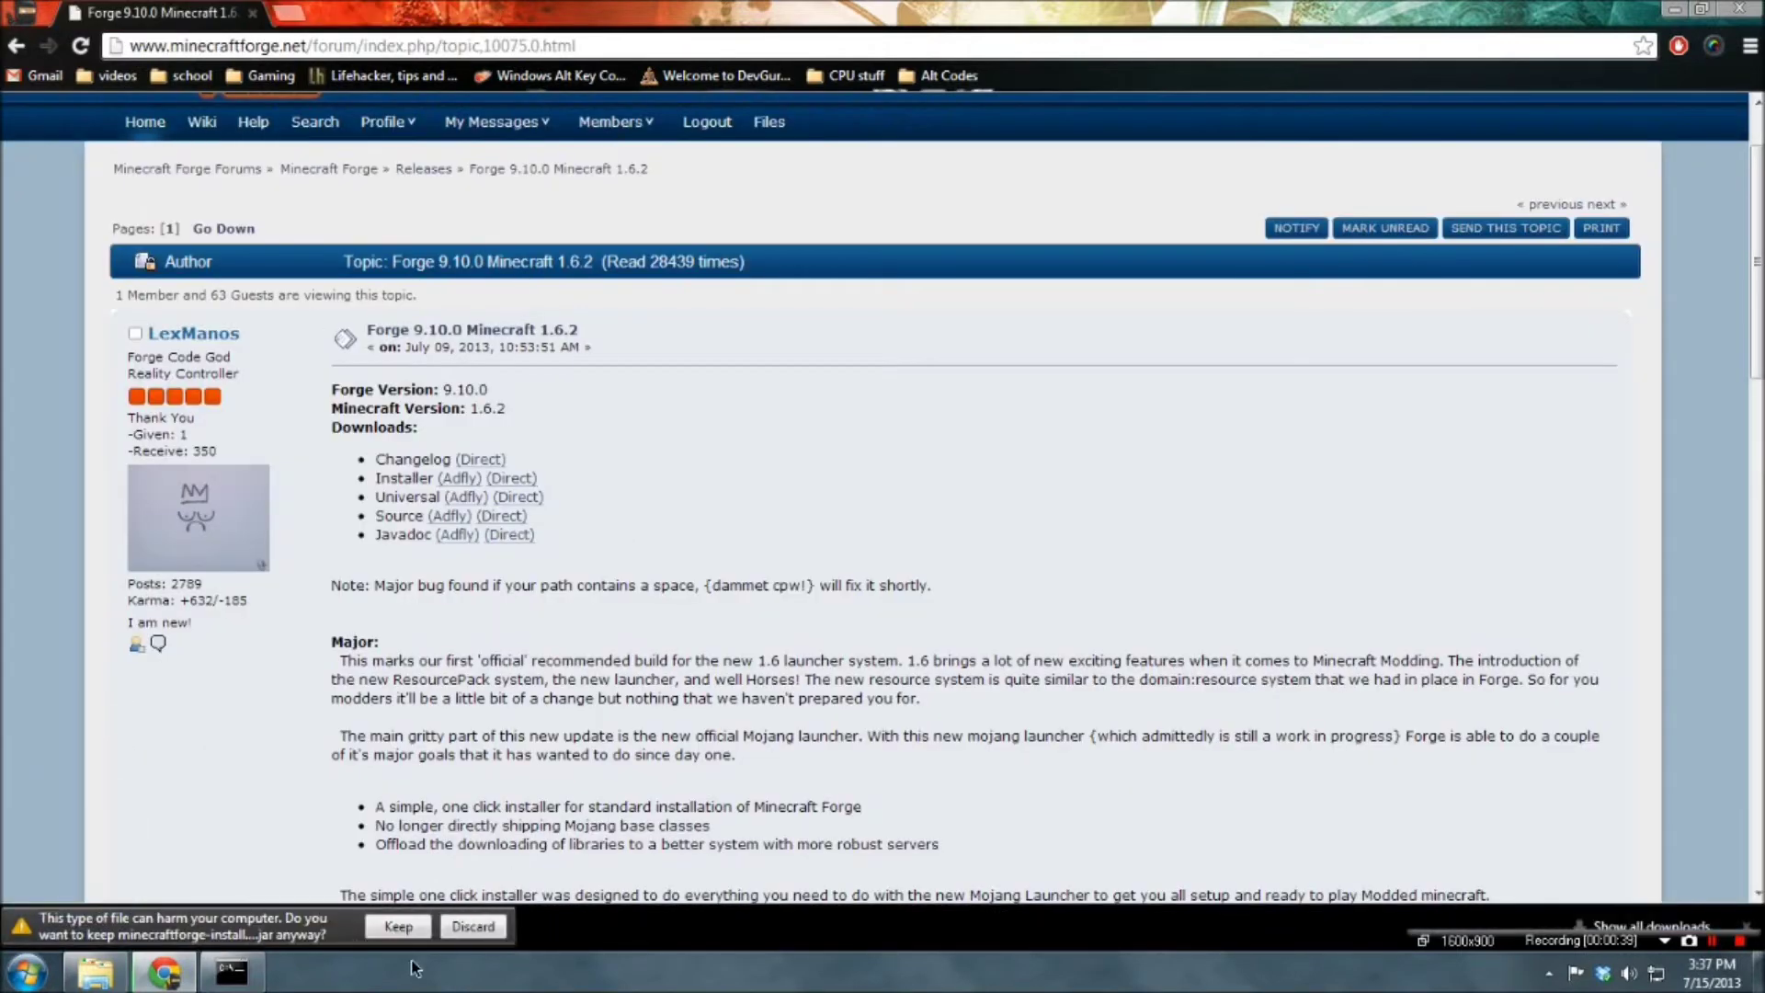
pyautogui.click(390, 928)
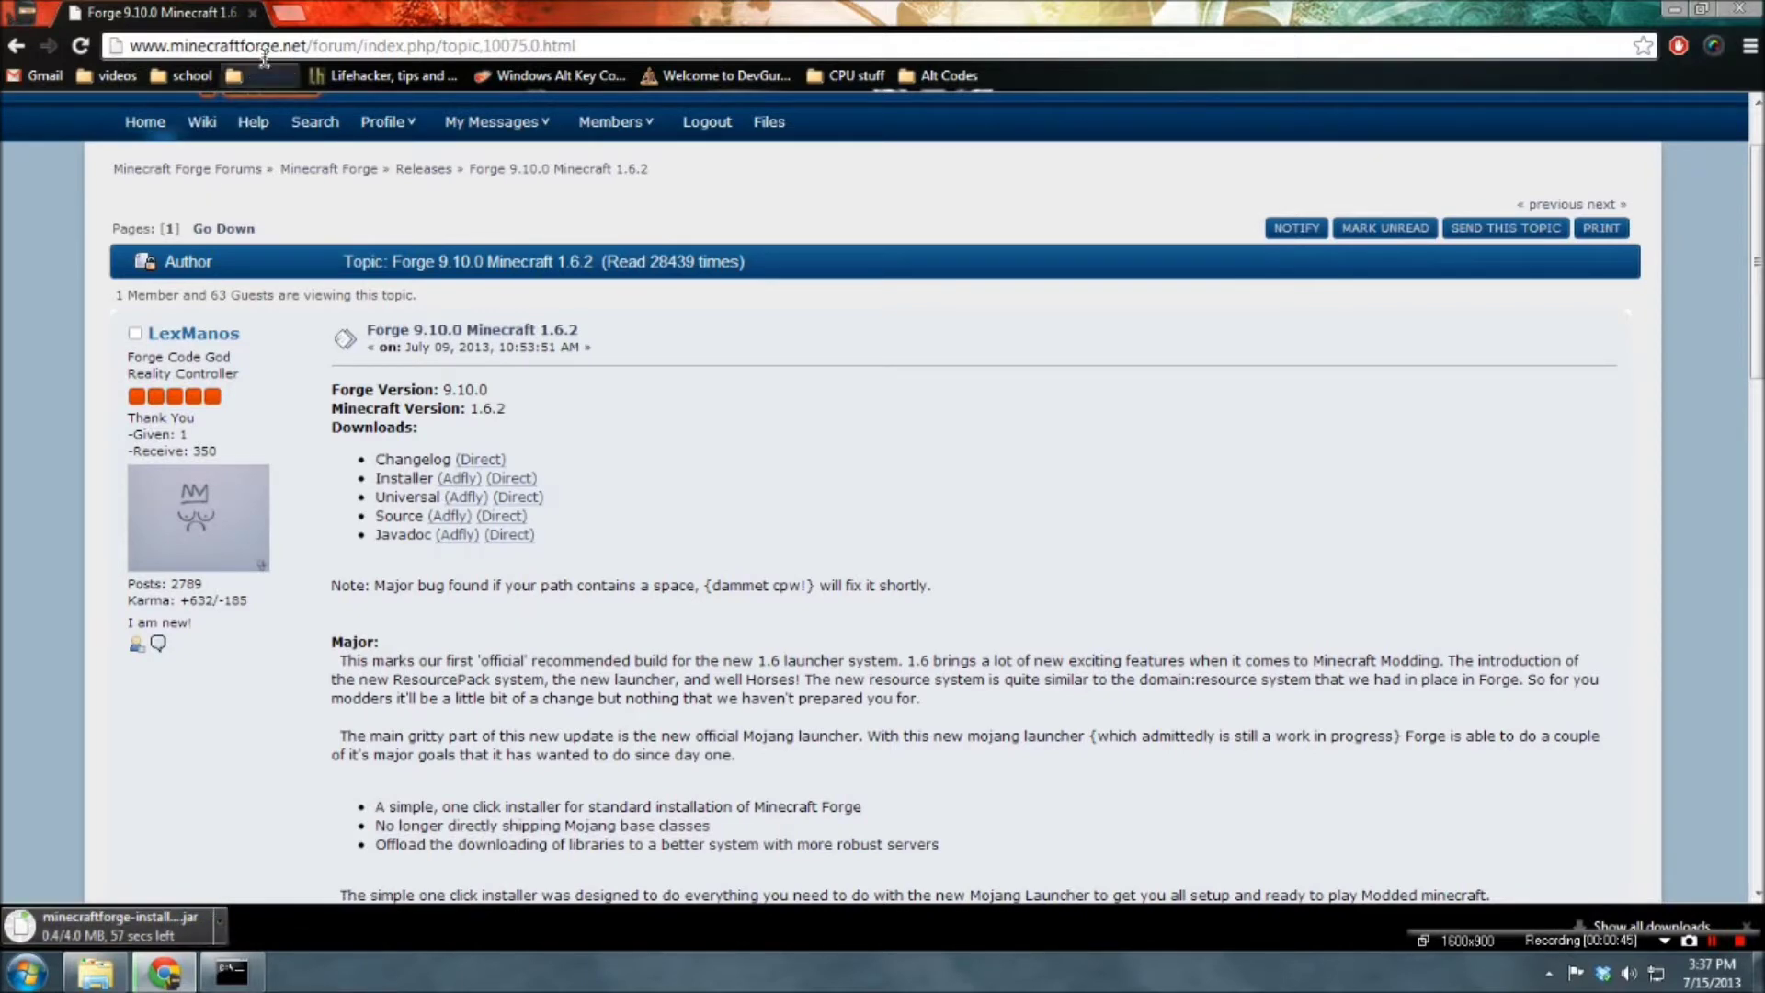
# Open the bookmarked All-U-Want inventory editor topic from the Gaming > Minecraft bookmarks in a new browser tab
pyautogui.click(289, 12)
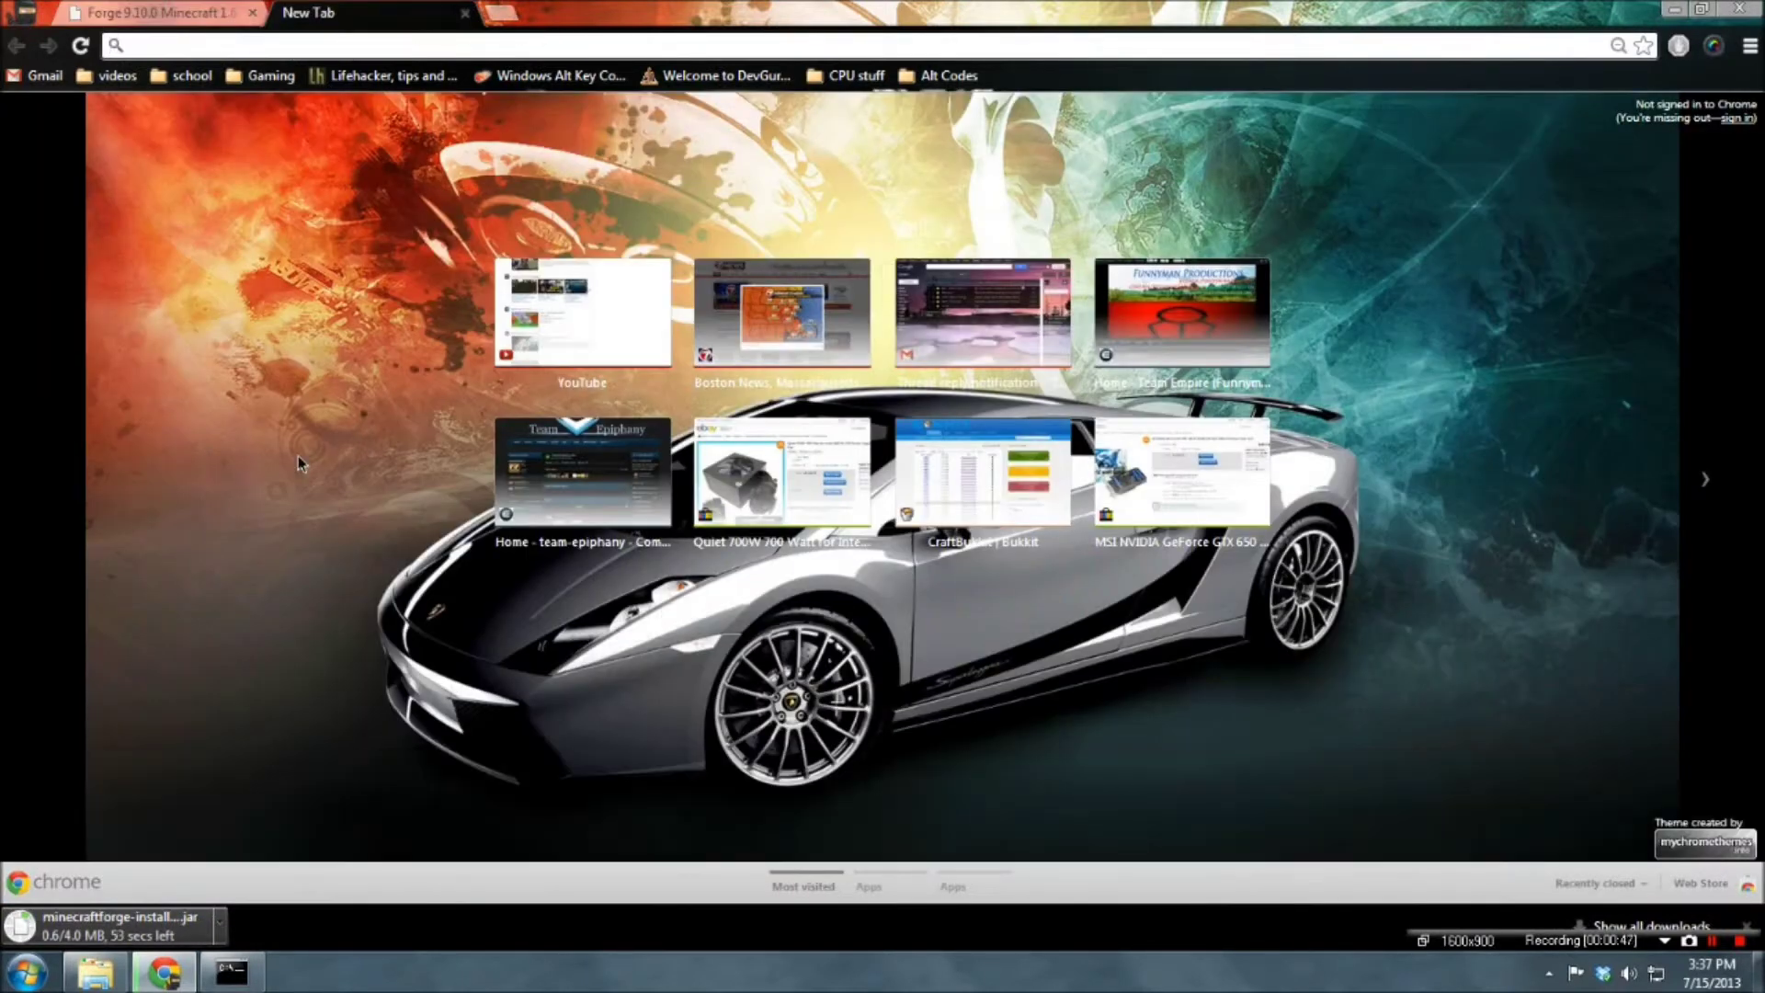
pyautogui.click(269, 78)
pyautogui.moveTo(293, 153)
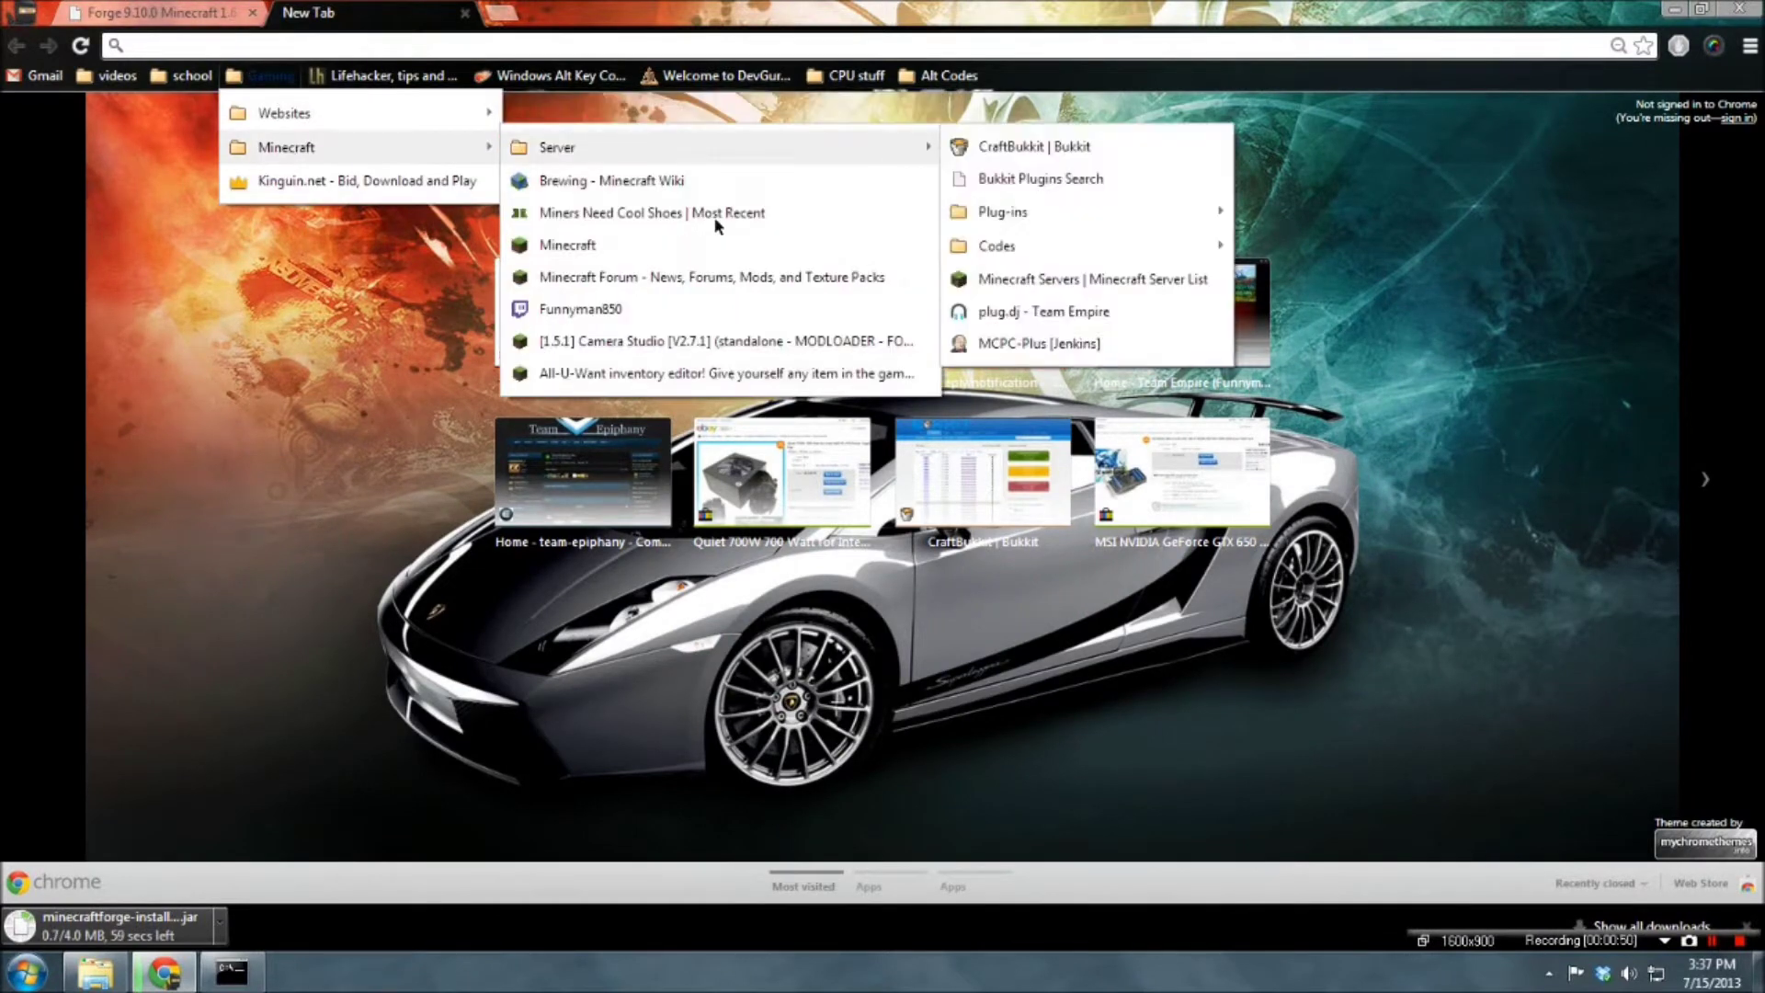
pyautogui.click(631, 375)
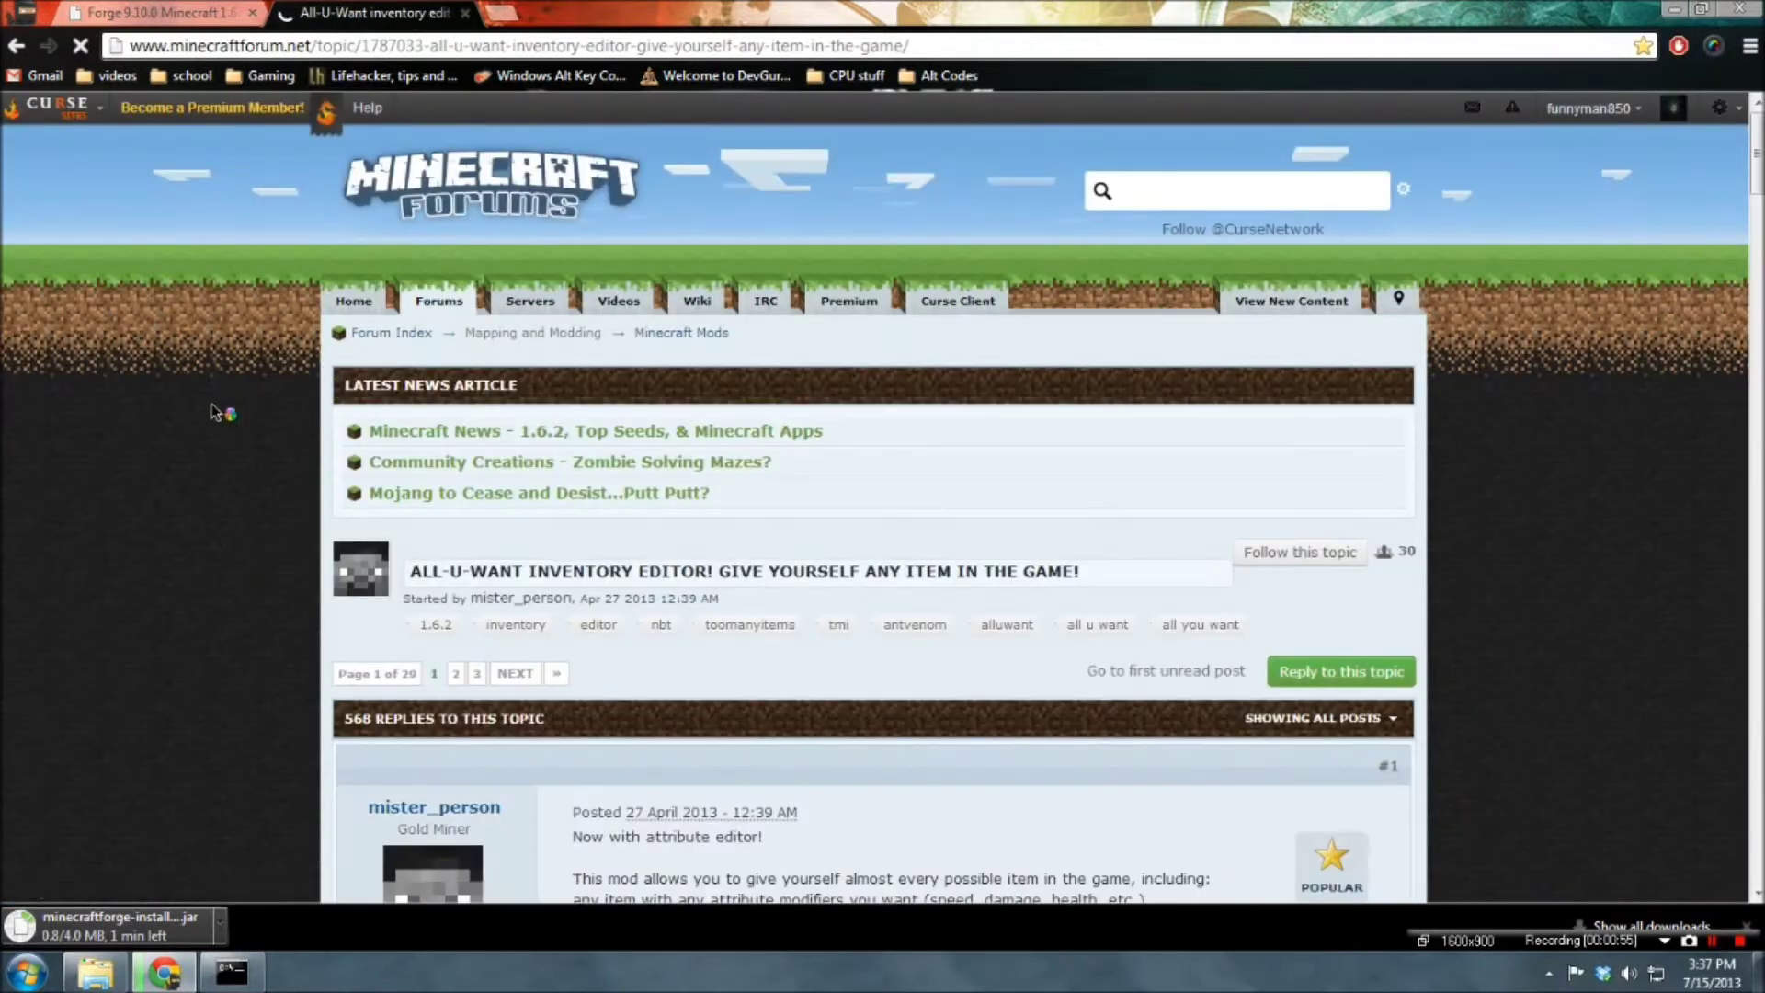
# Download the All-U-Want inventory editor 1.15 zip from its MediaFire page and close that tab
pyautogui.scroll(-3, 203, 416)
pyautogui.scroll(-1, 855, 519)
pyautogui.scroll(-3, 805, 266)
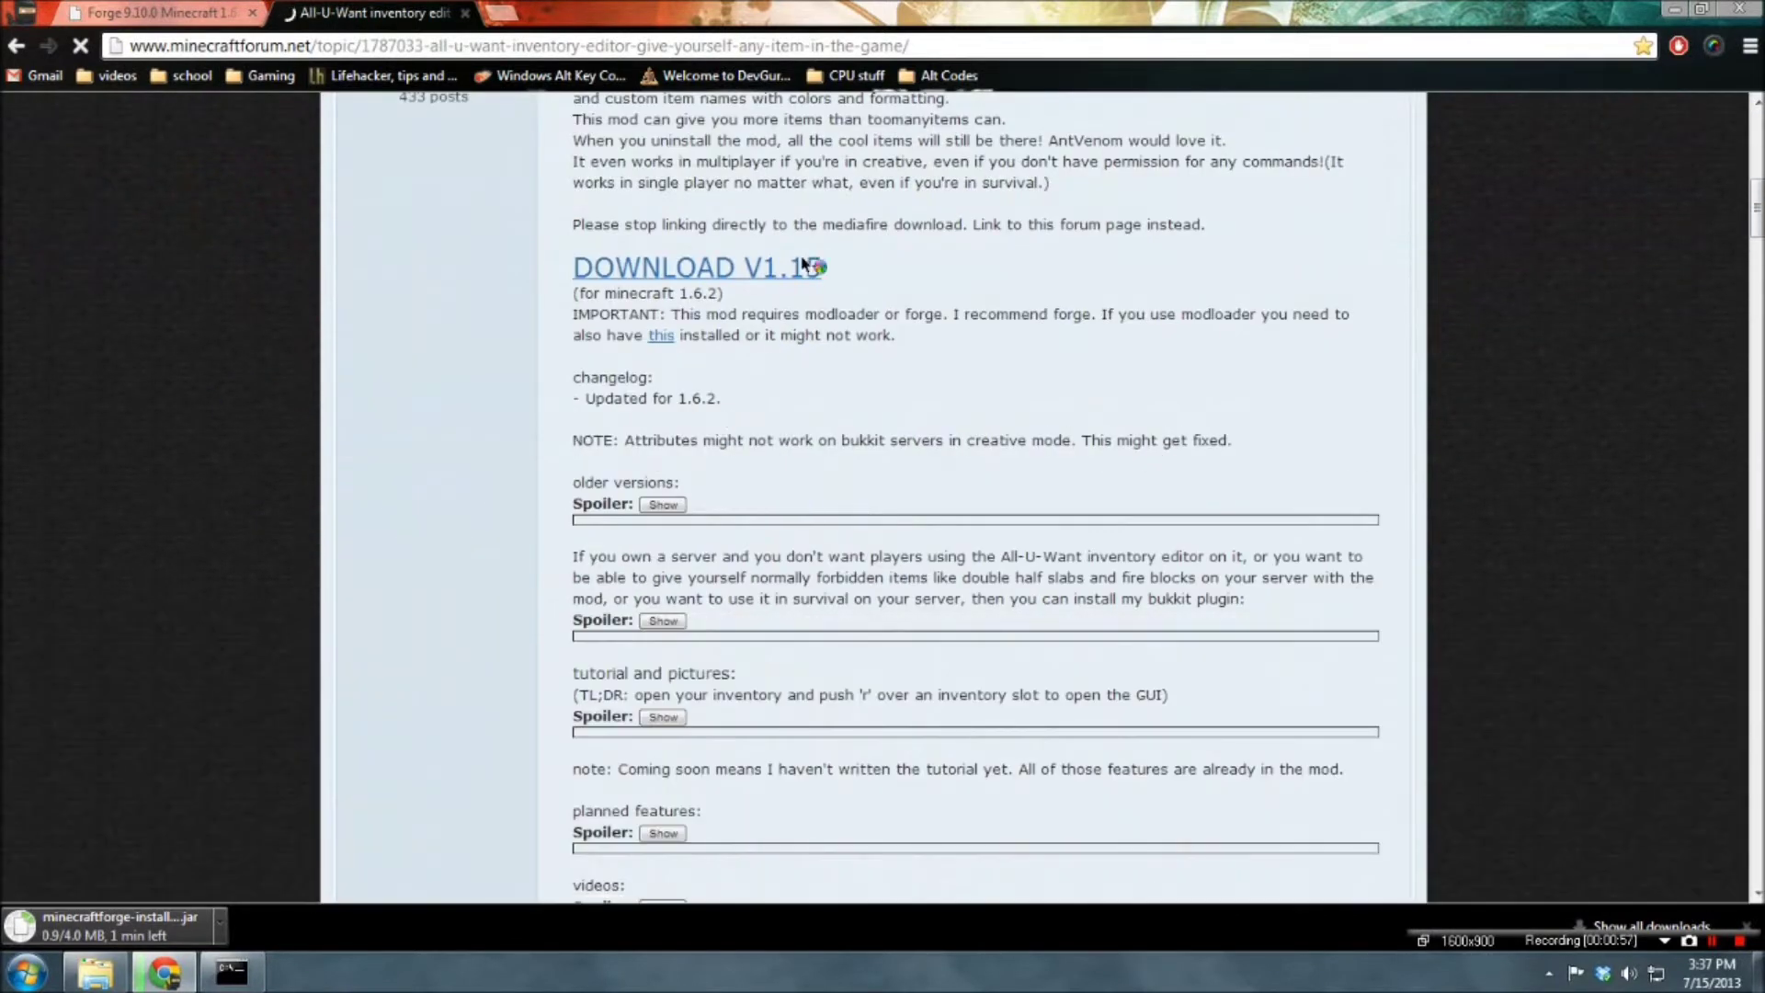
pyautogui.click(731, 272)
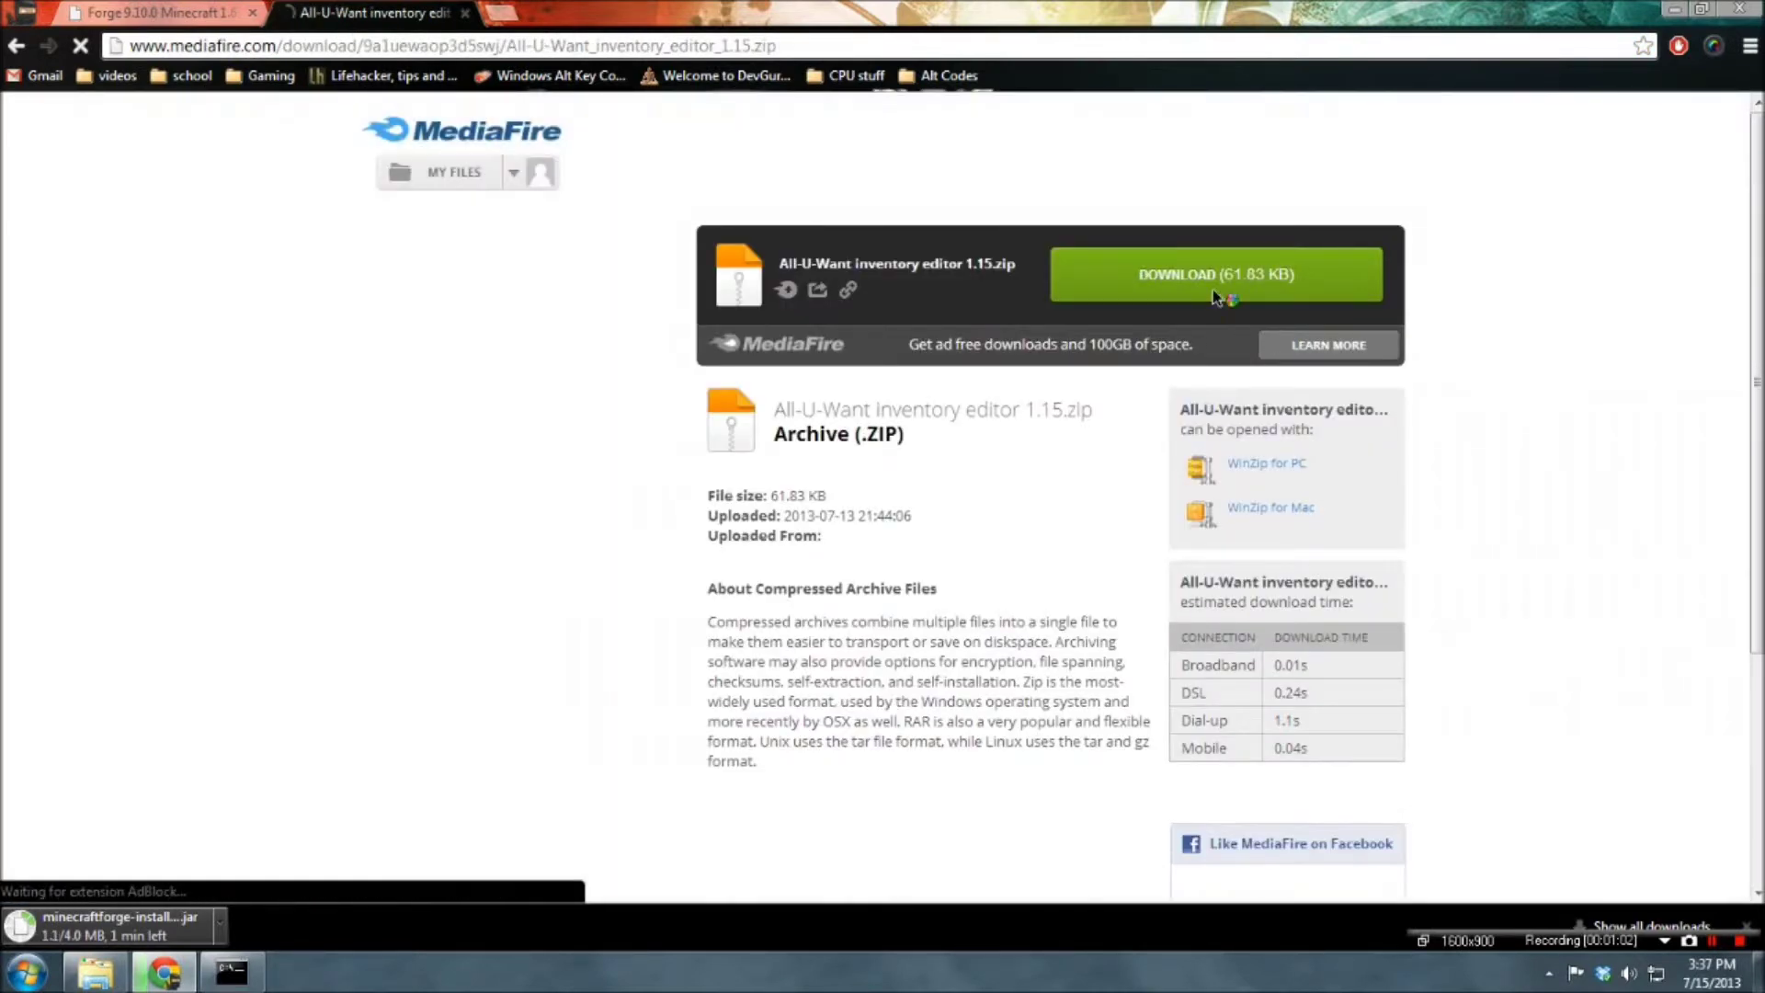
pyautogui.click(1211, 288)
pyautogui.click(465, 13)
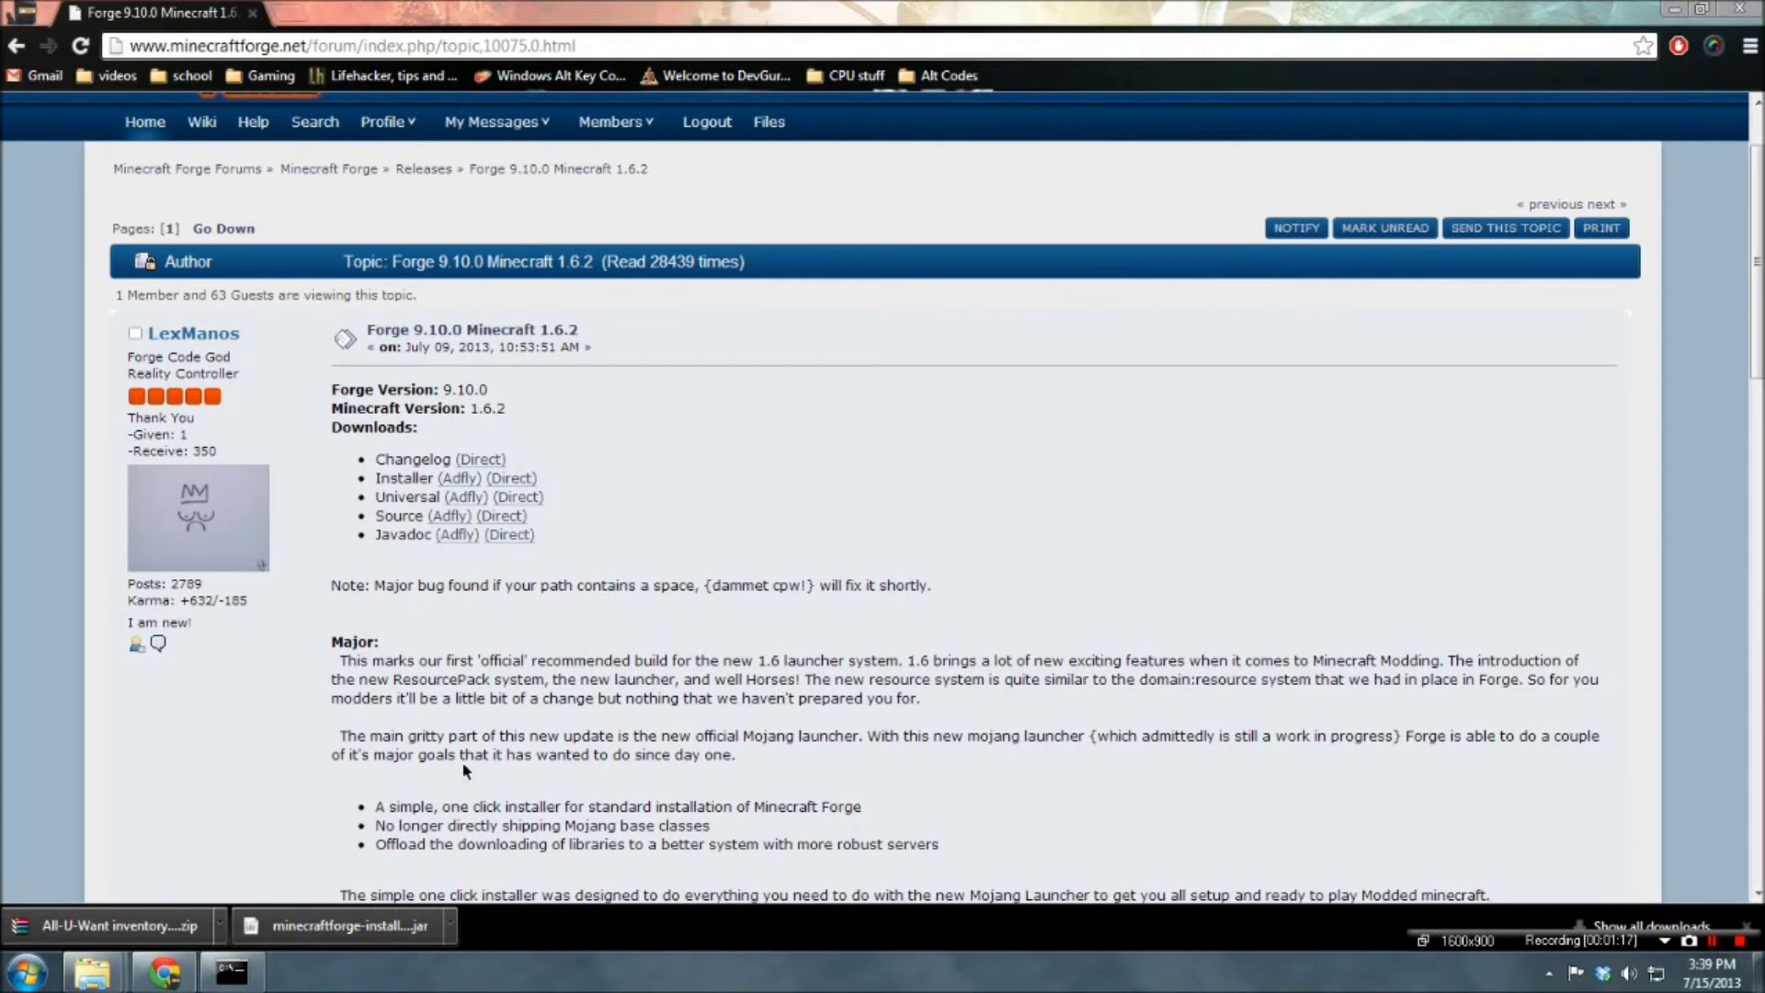
# Show the downloaded Forge installer in its folder and move it onto the desktop beside the All-U-Want archive
pyautogui.click(453, 926)
pyautogui.click(538, 833)
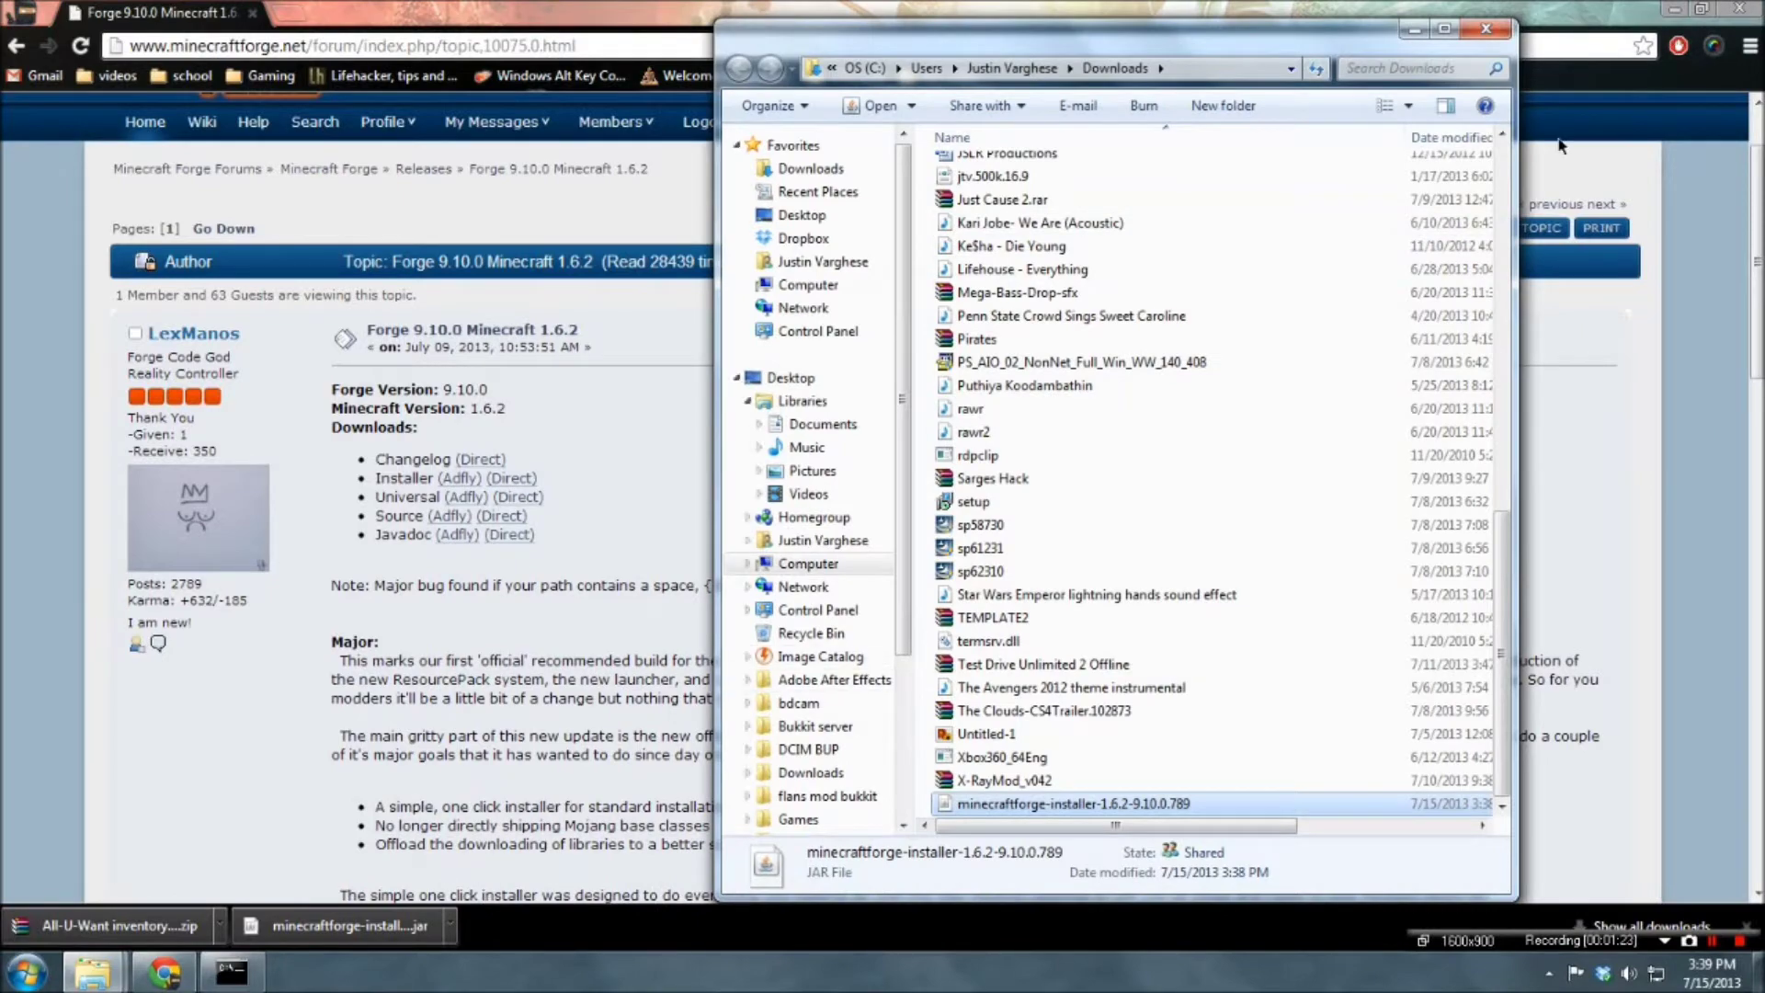
pyautogui.click(1674, 9)
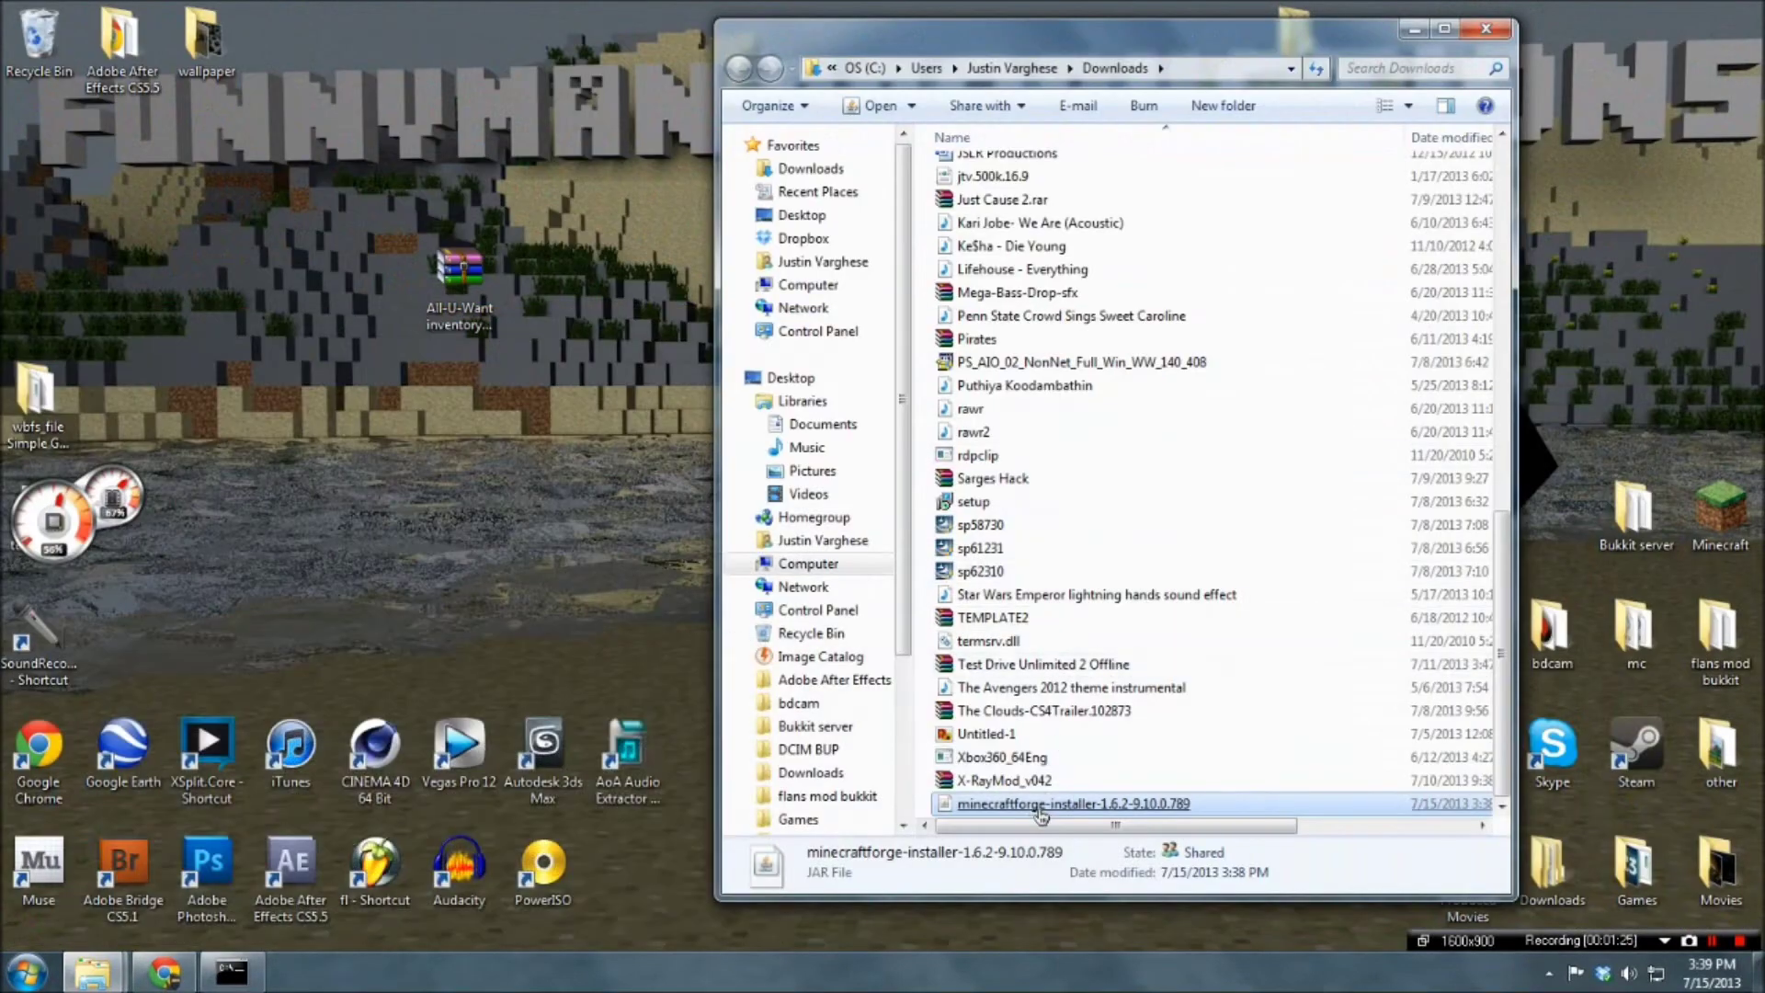
pyautogui.moveTo(1039, 805); pyautogui.dragTo(606, 547)
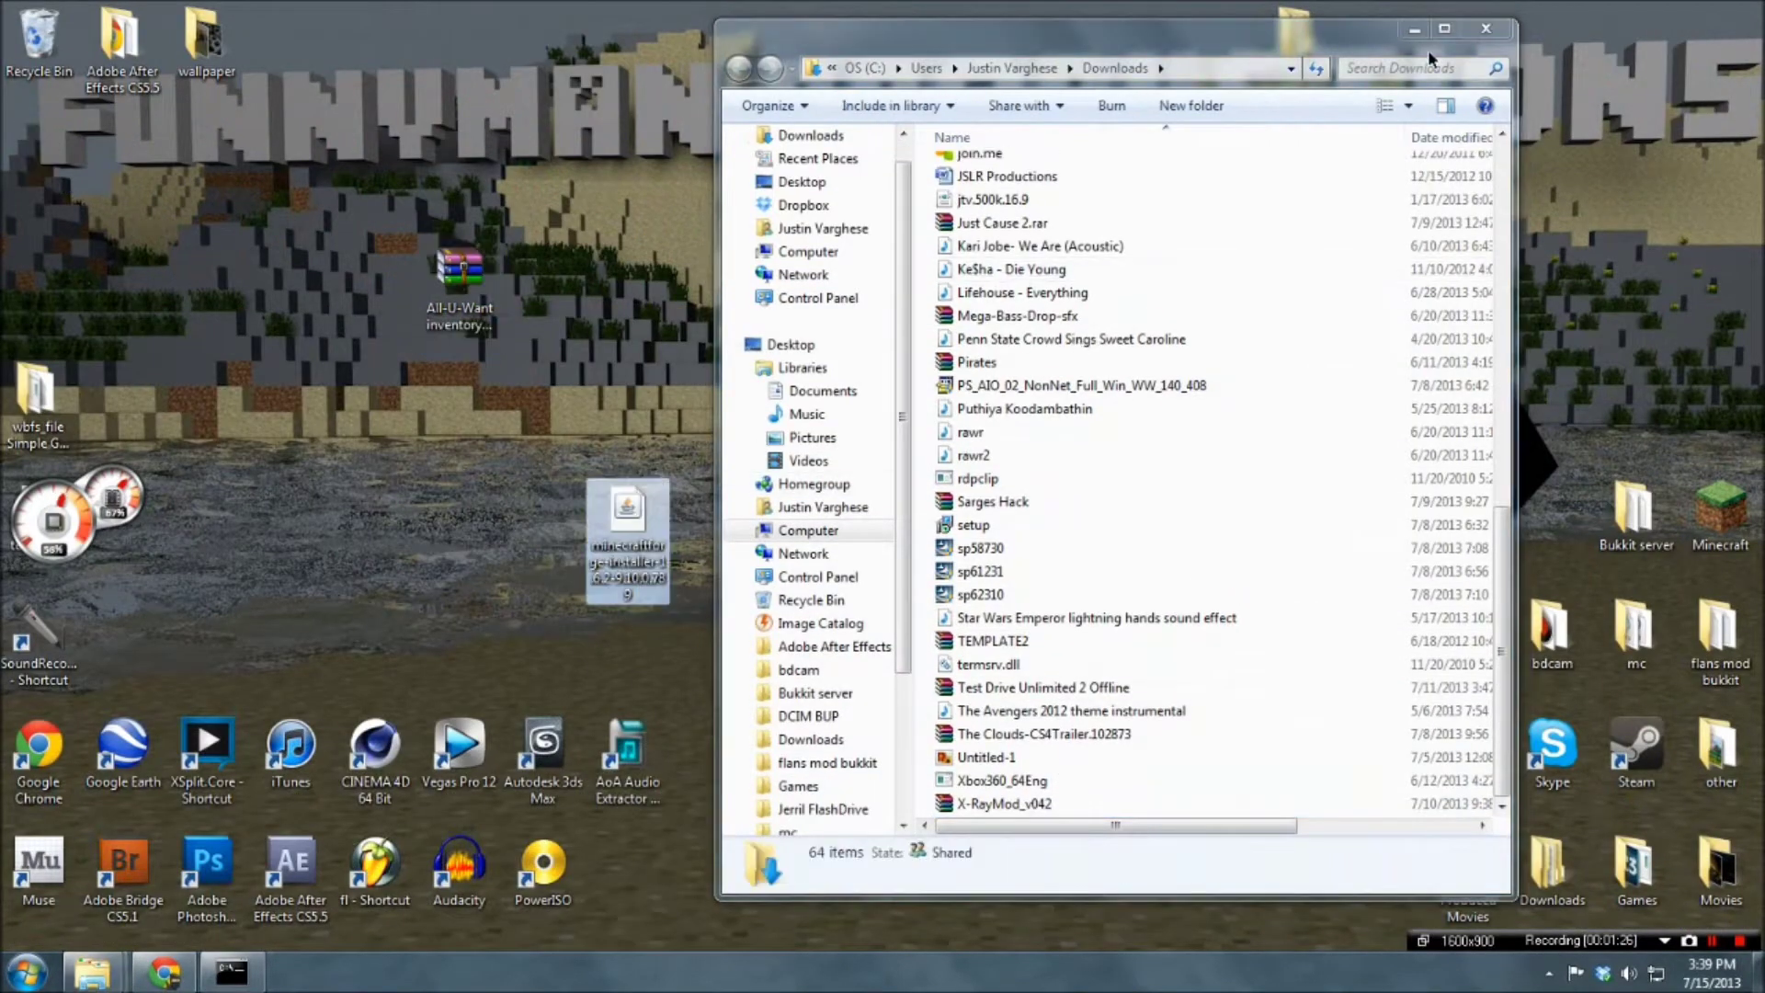
pyautogui.click(1487, 24)
pyautogui.moveTo(588, 515); pyautogui.dragTo(839, 271)
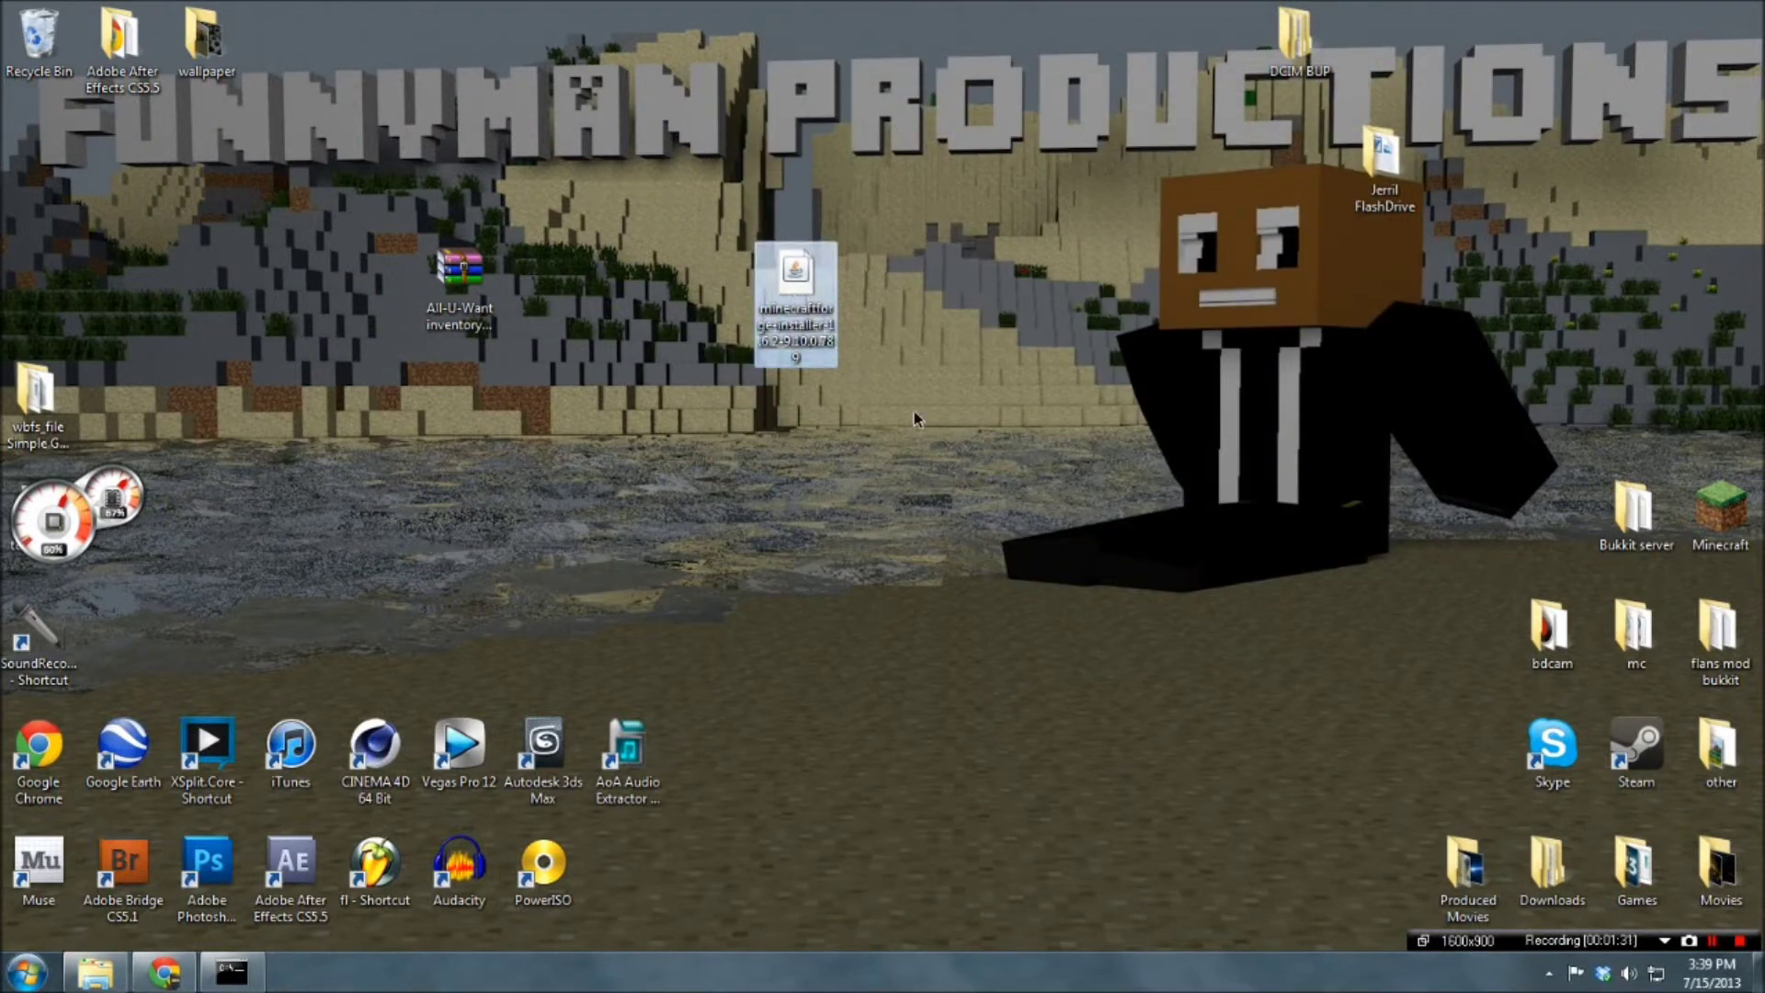
pyautogui.press('Return')
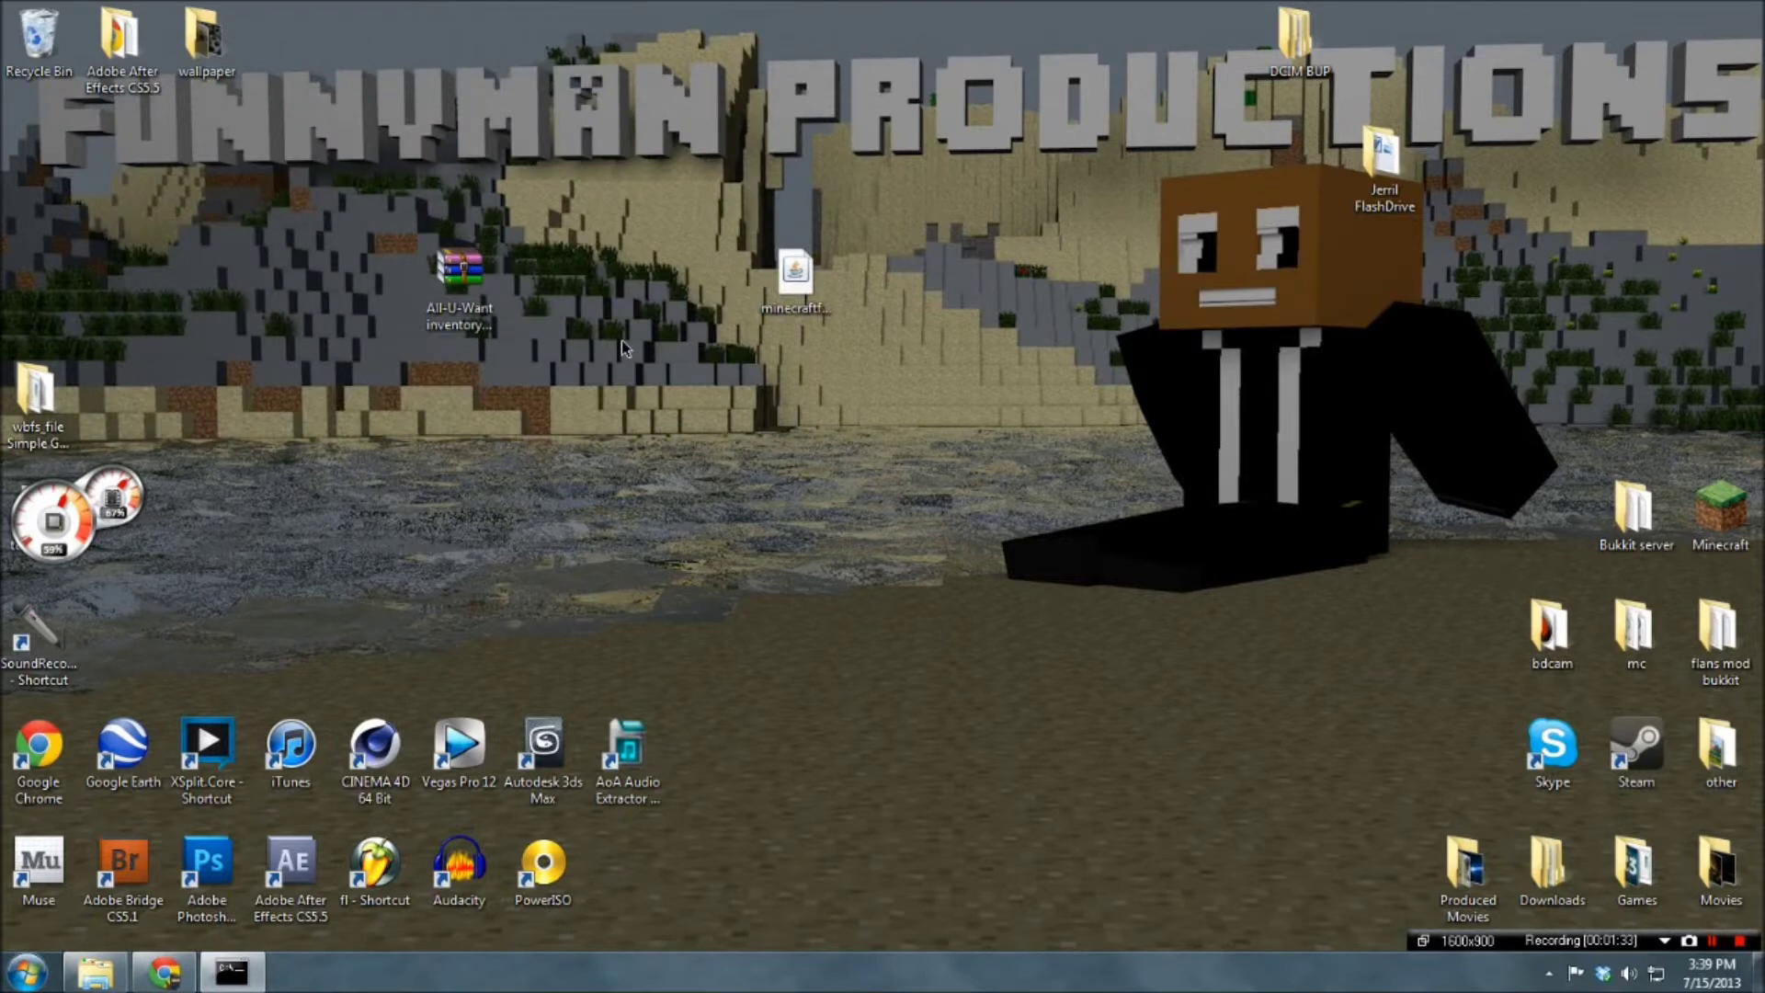
# Run the Forge installer with Java(TM) Platform SE binary and install the client into the default .minecraft folder
pyautogui.rightClick(768, 300)
pyautogui.moveTo(864, 386)
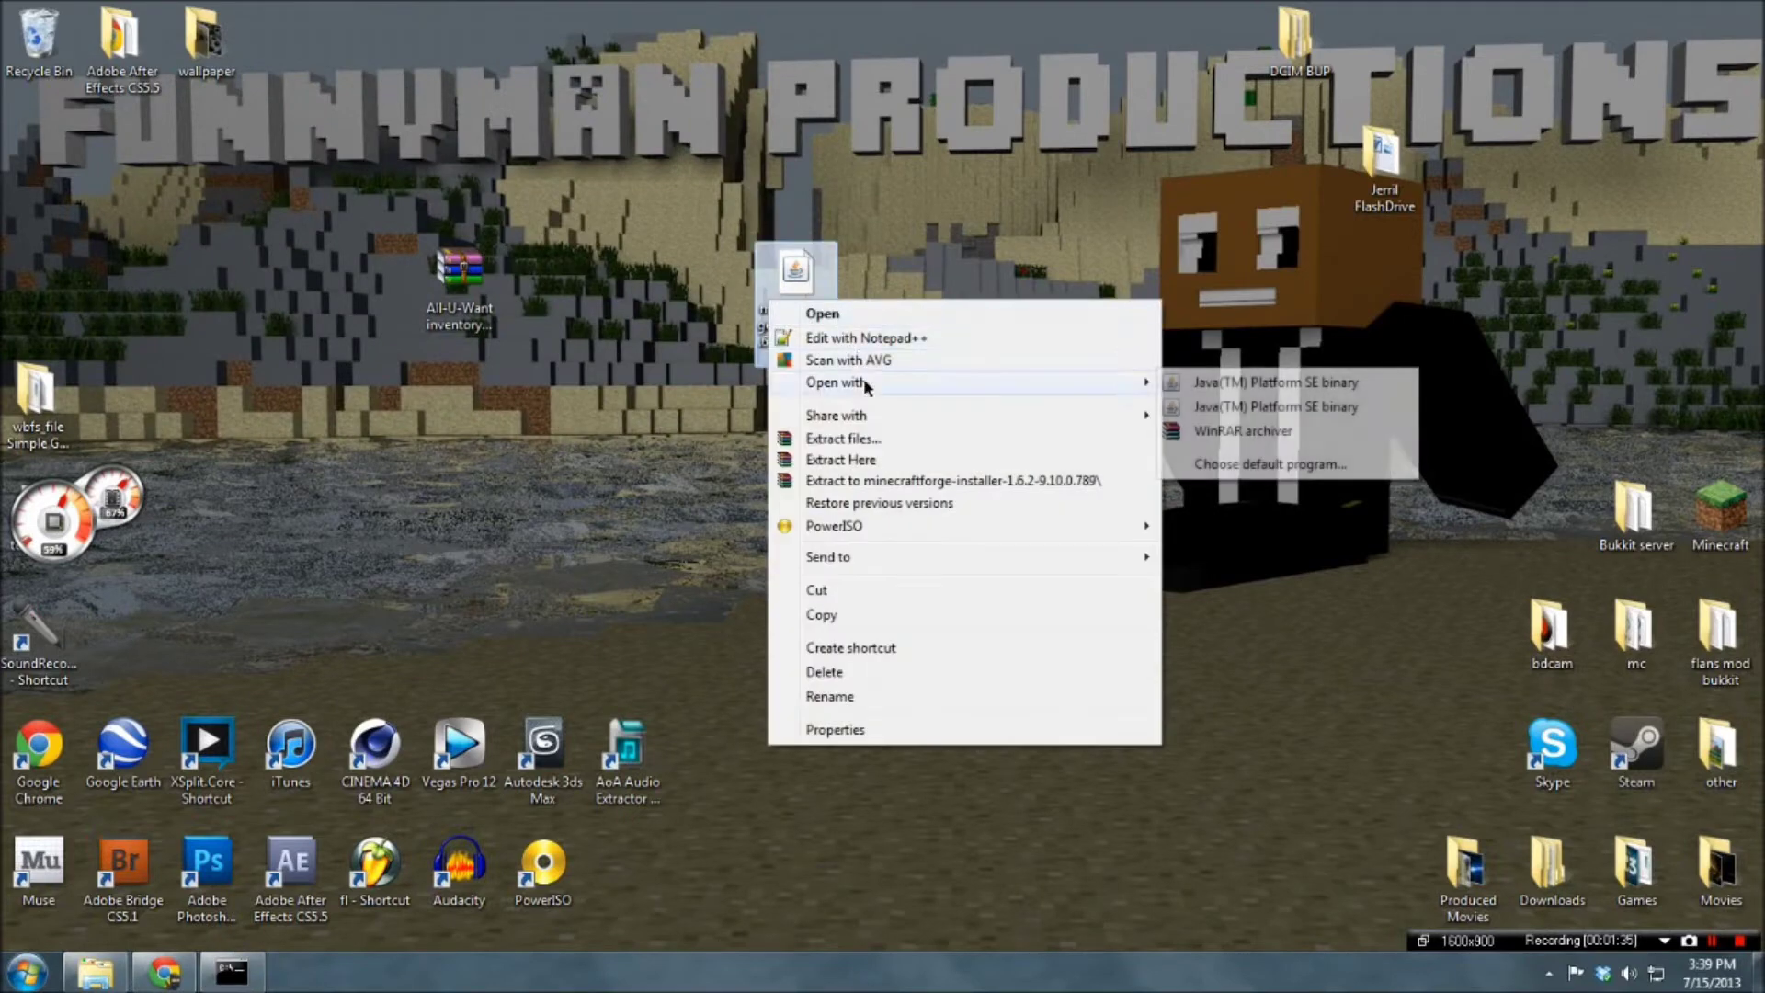
pyautogui.click(1256, 389)
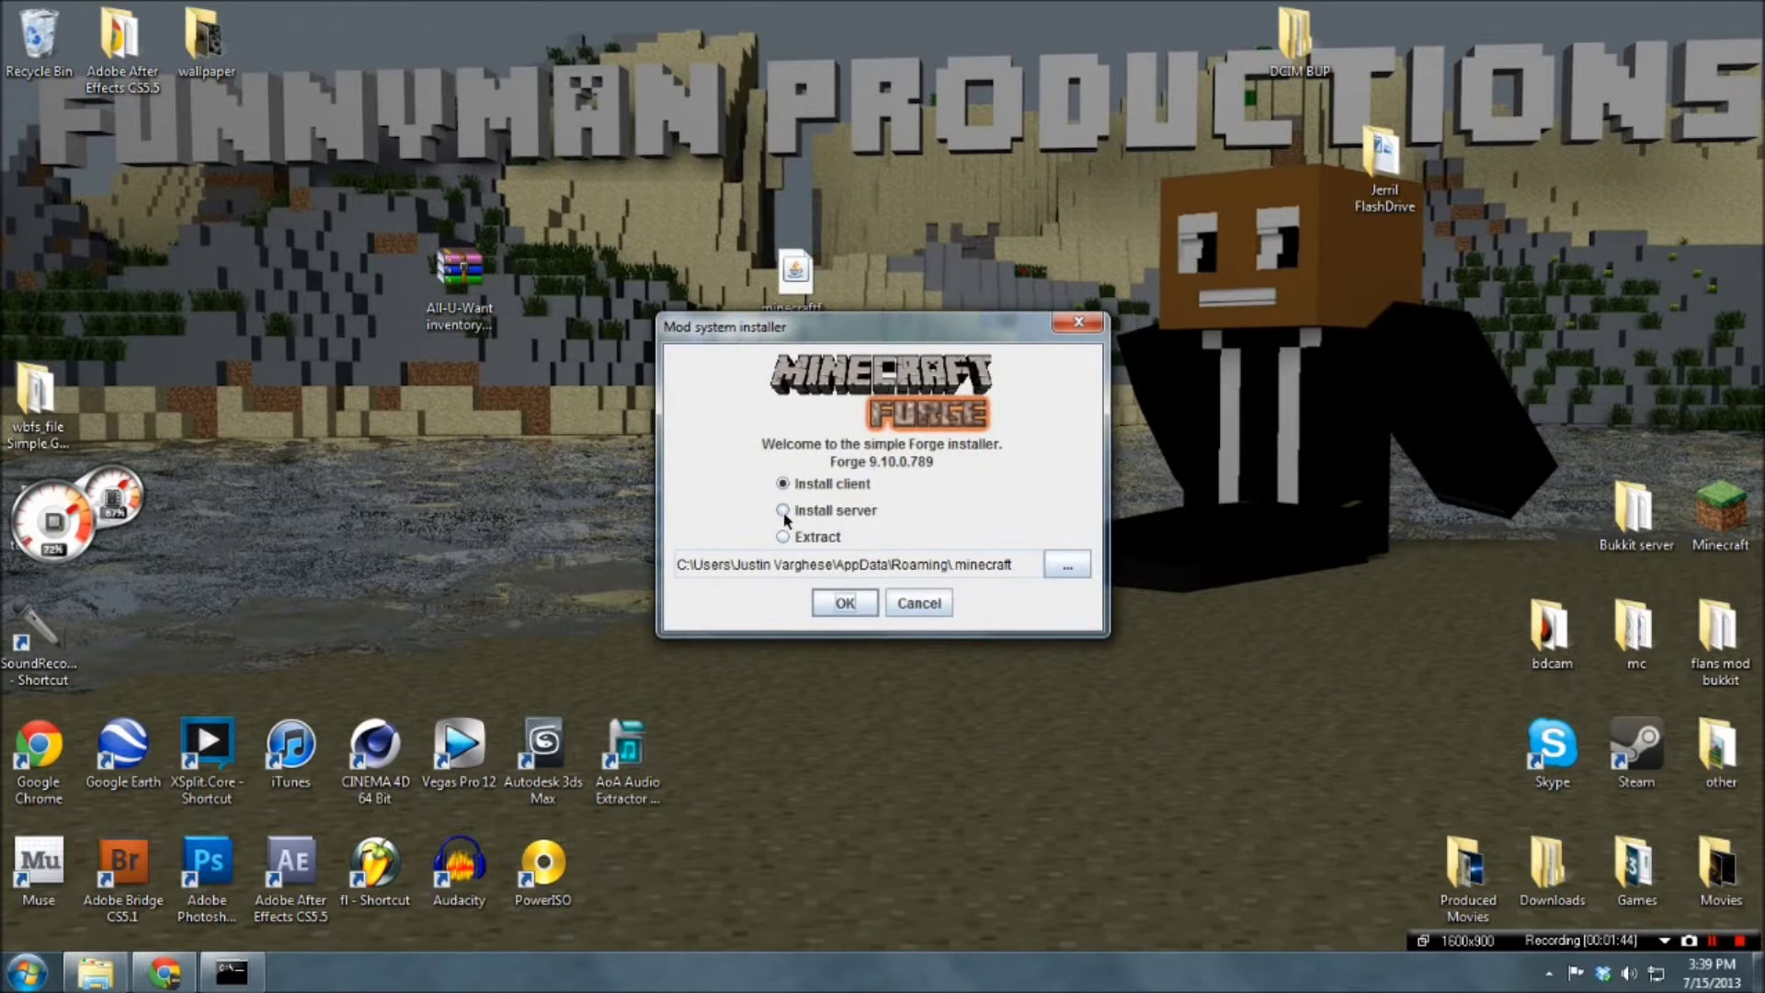
pyautogui.click(793, 489)
pyautogui.click(856, 602)
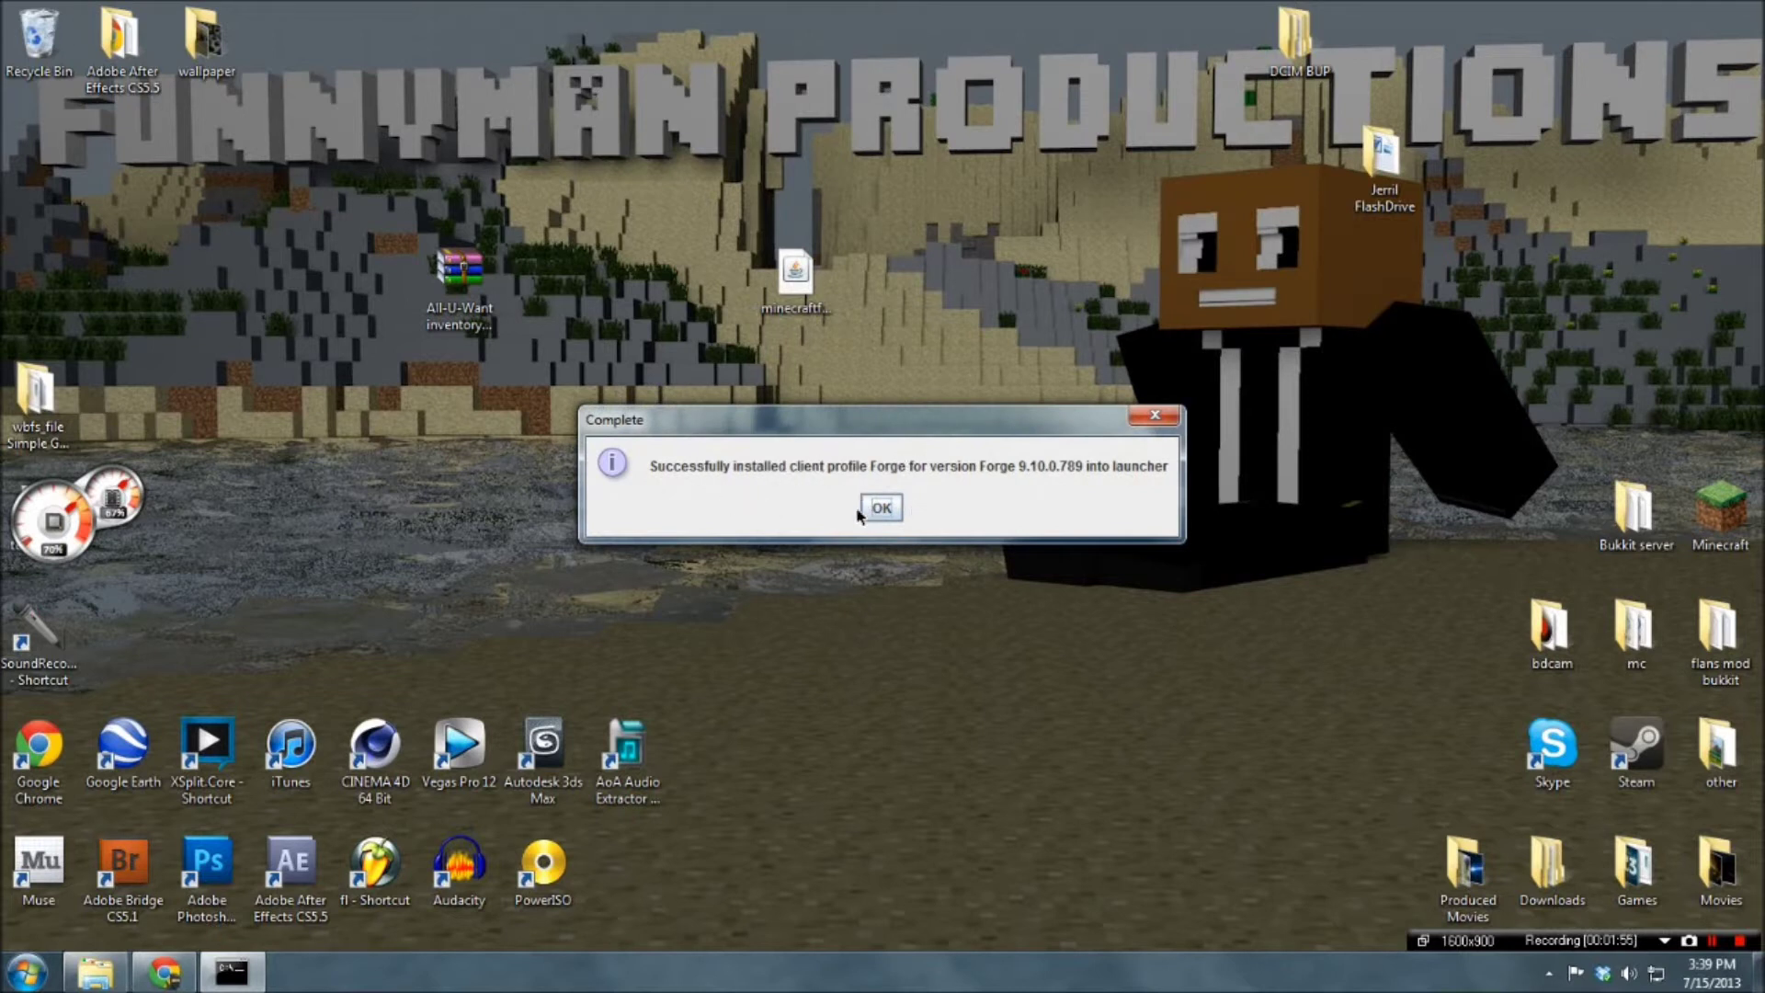
pyautogui.click(881, 508)
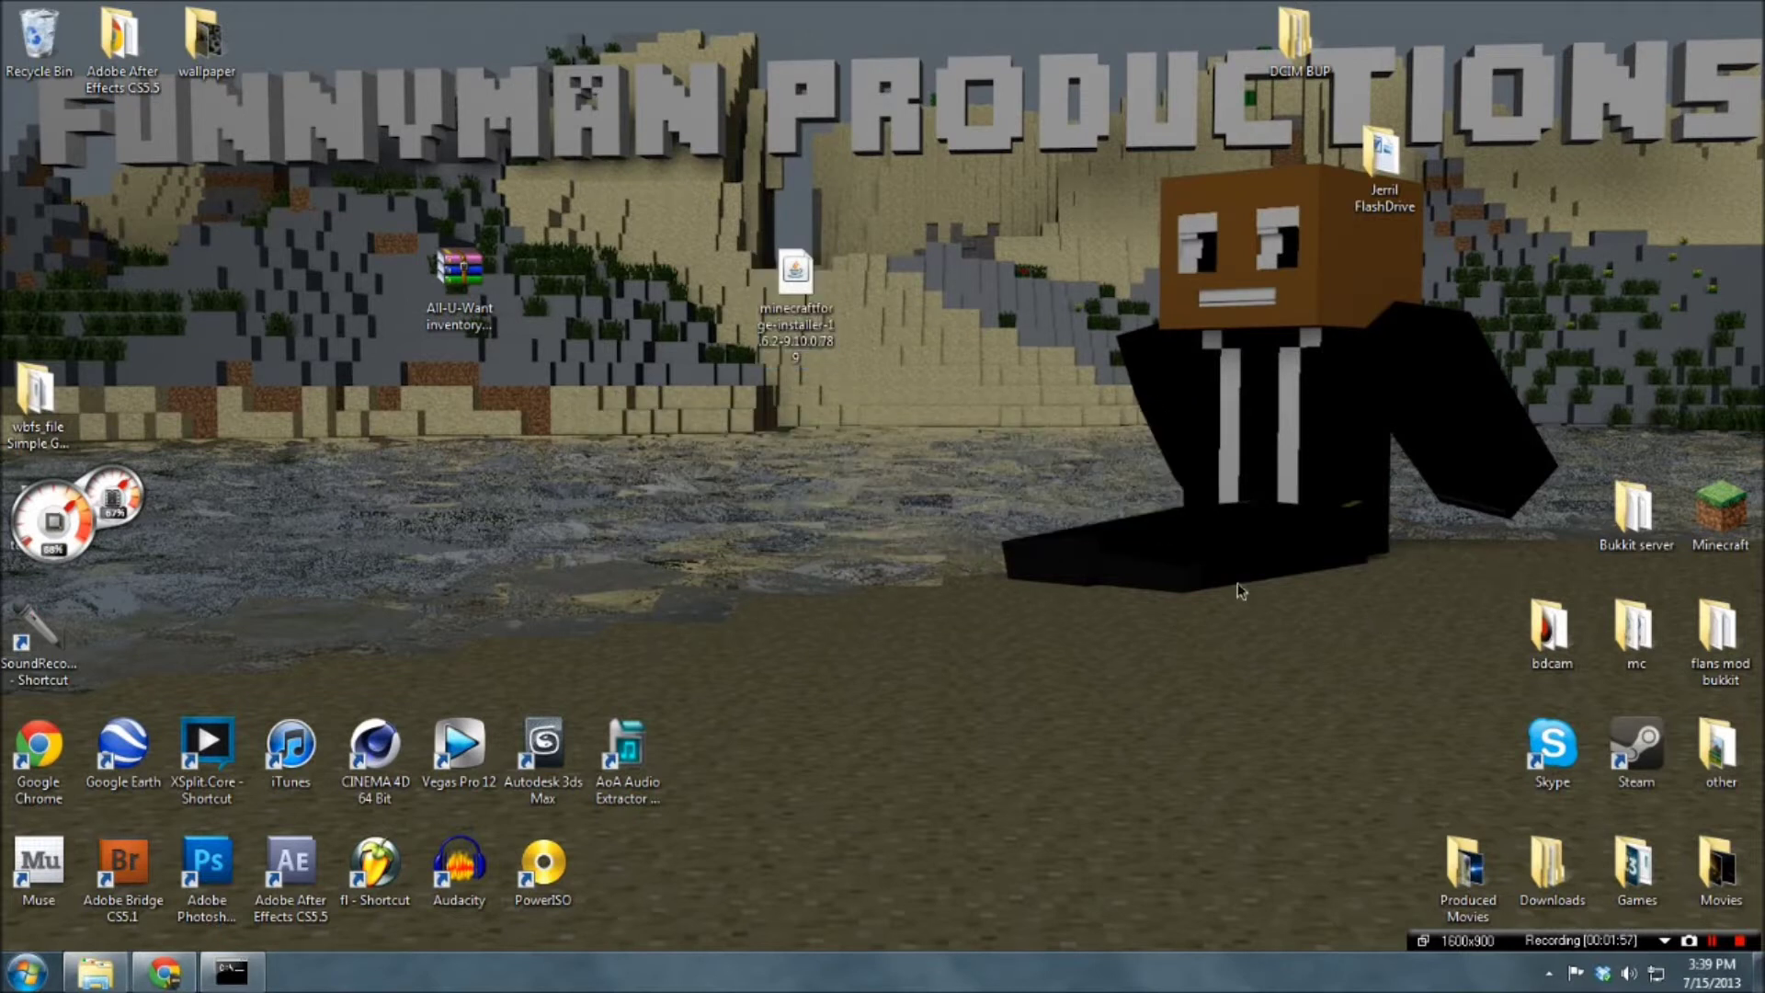
# Start the Minecraft launcher, select the Forge profile, save it with release 1.6.2-Forge9.10.0.789, and minimize the launcher
pyautogui.doubleClick(1756, 515)
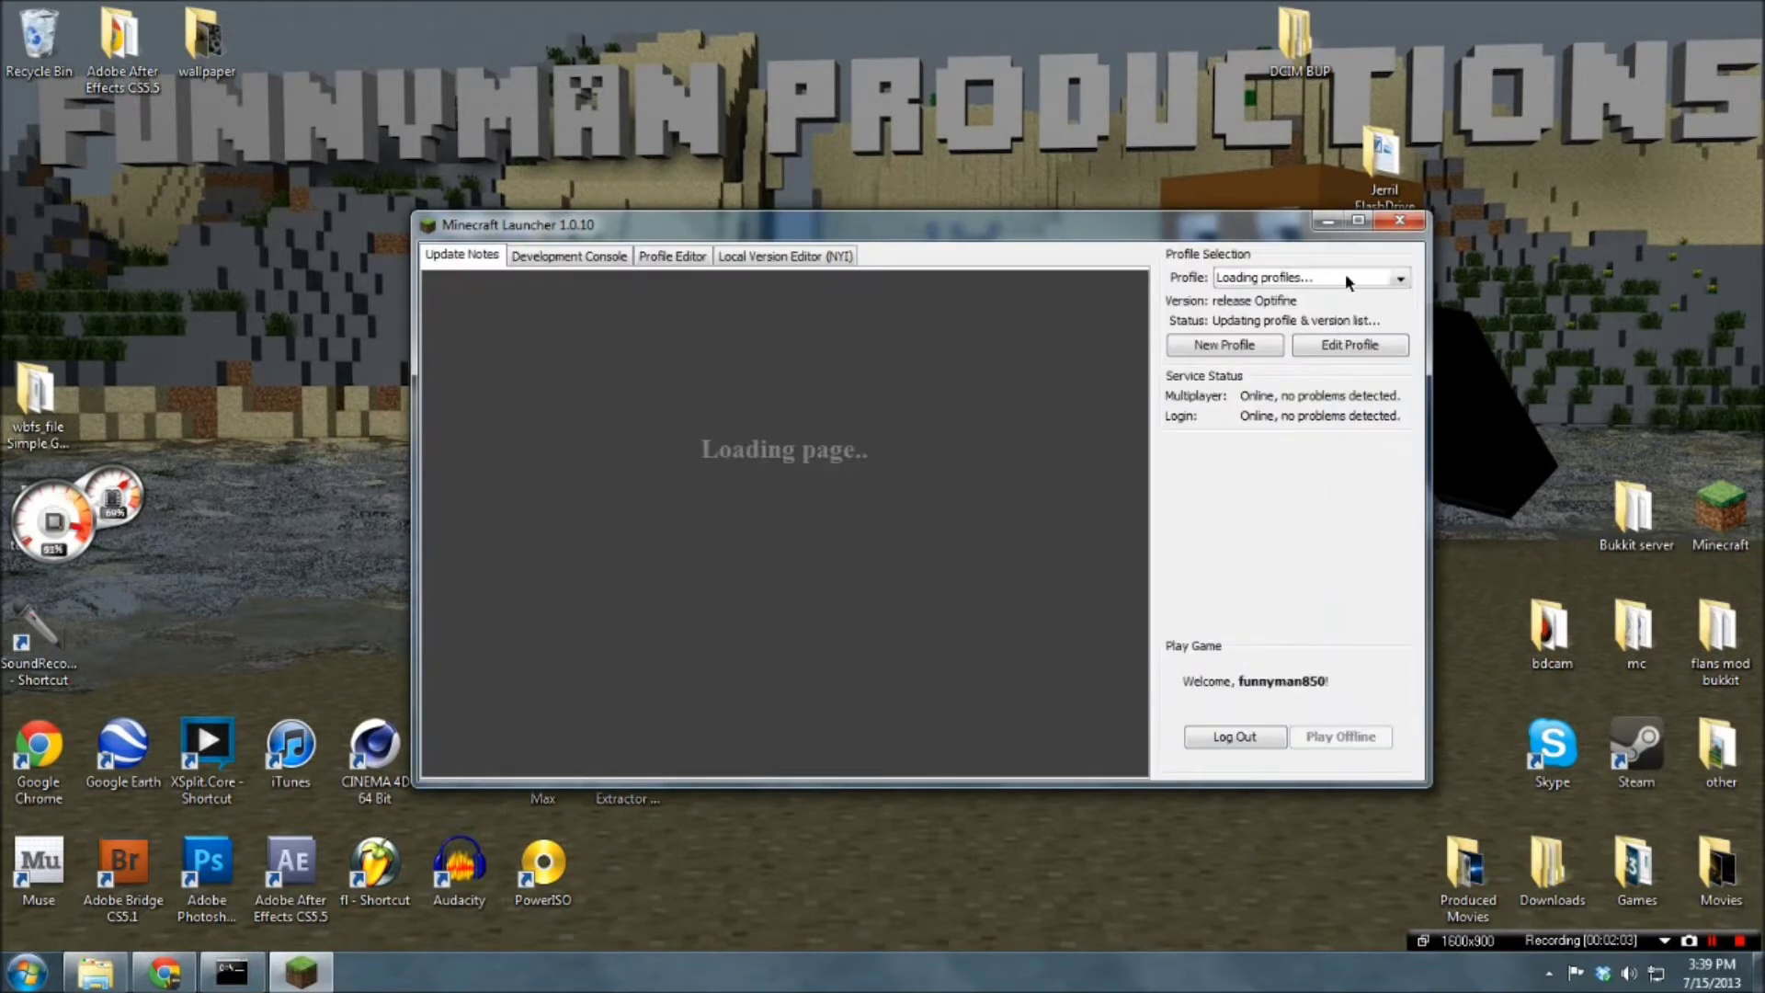
pyautogui.click(1396, 280)
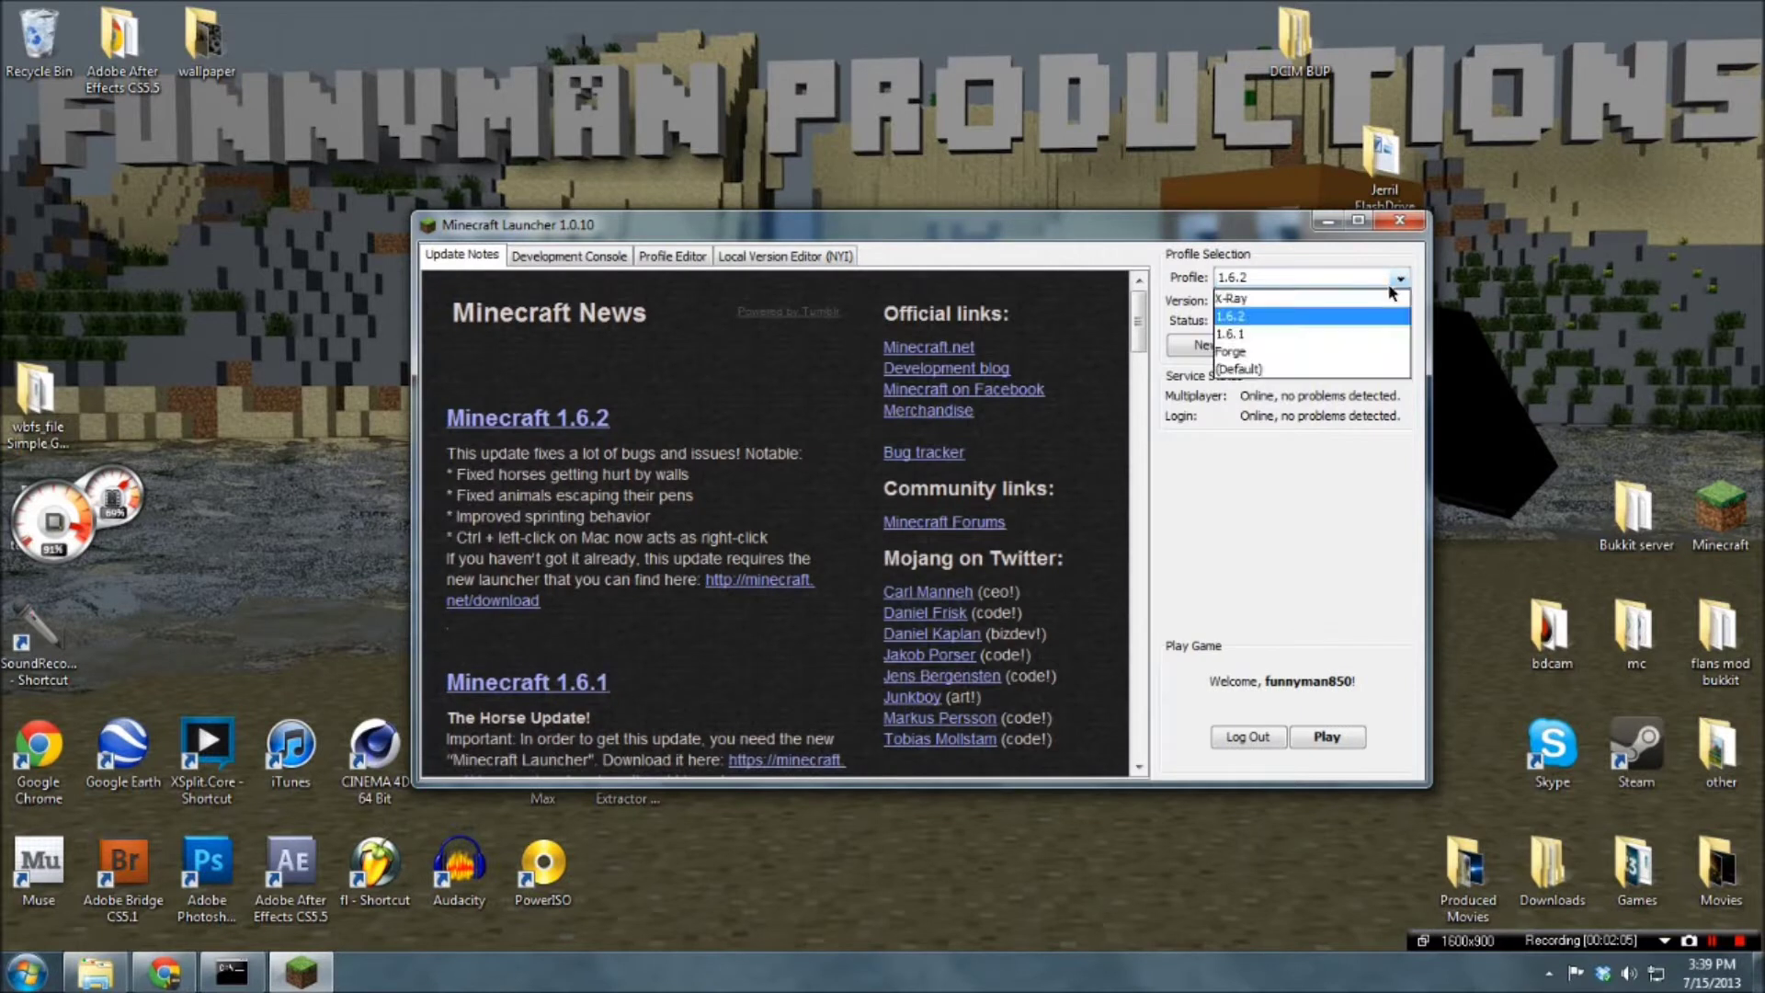
pyautogui.click(1287, 358)
pyautogui.click(1351, 346)
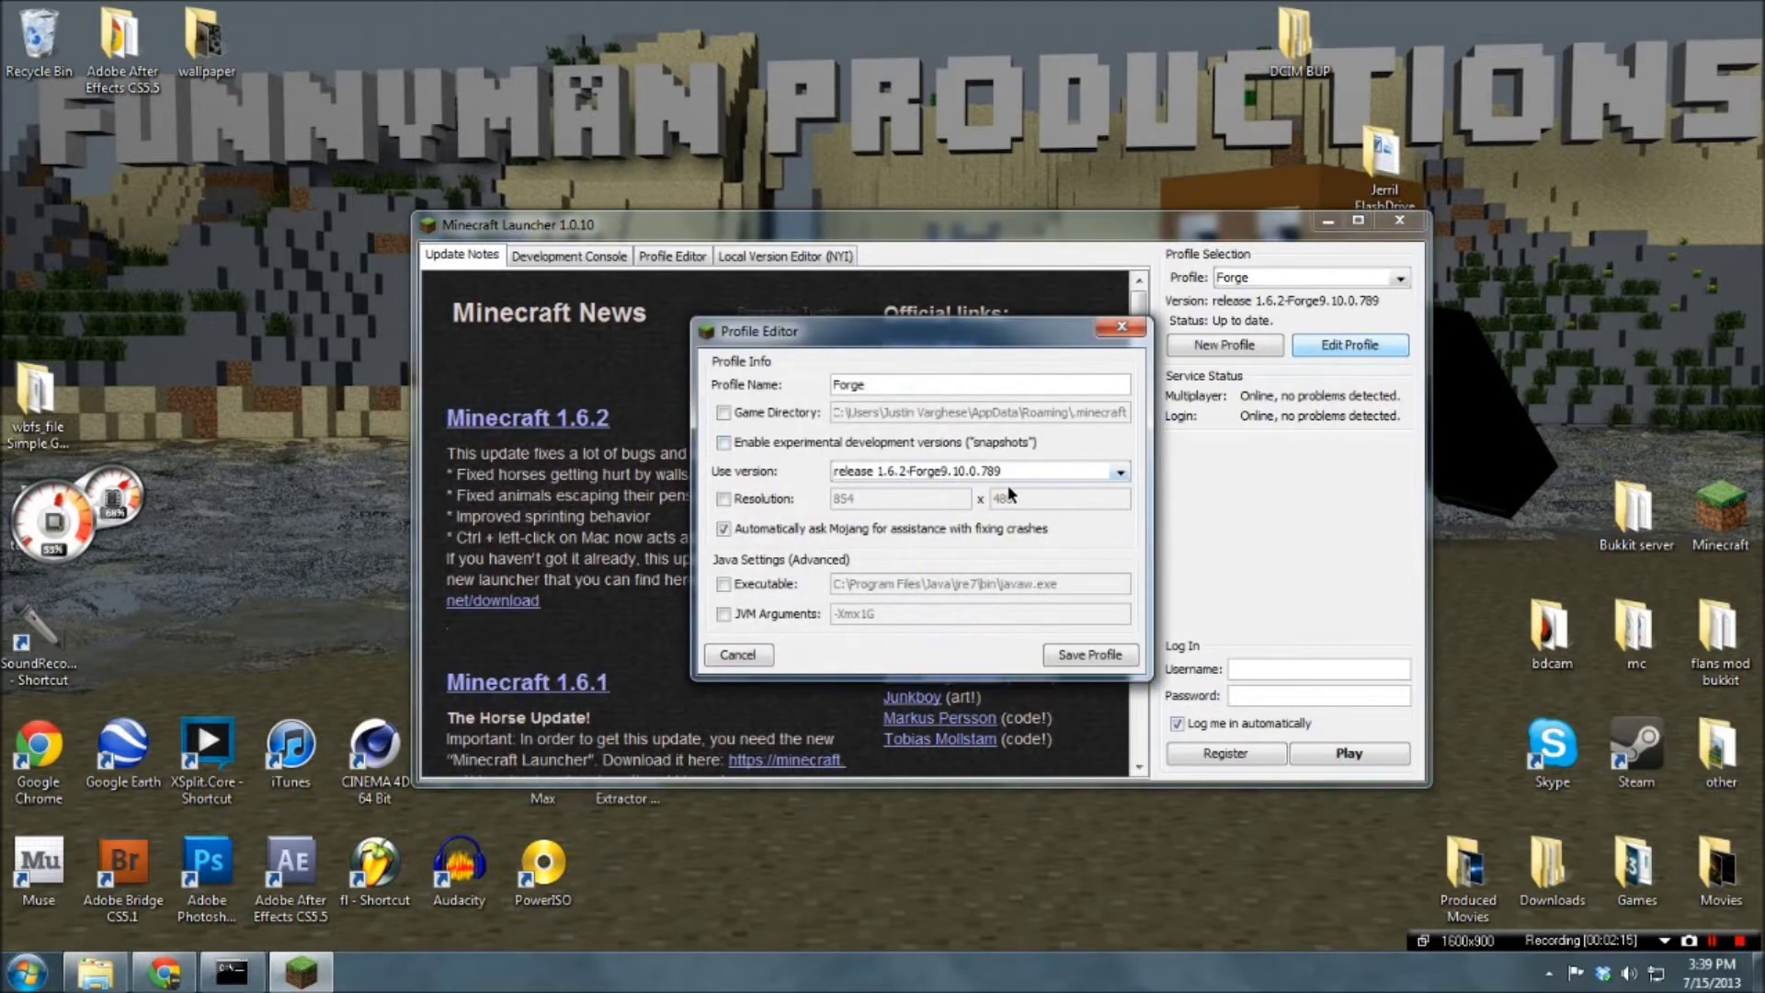
pyautogui.click(1106, 656)
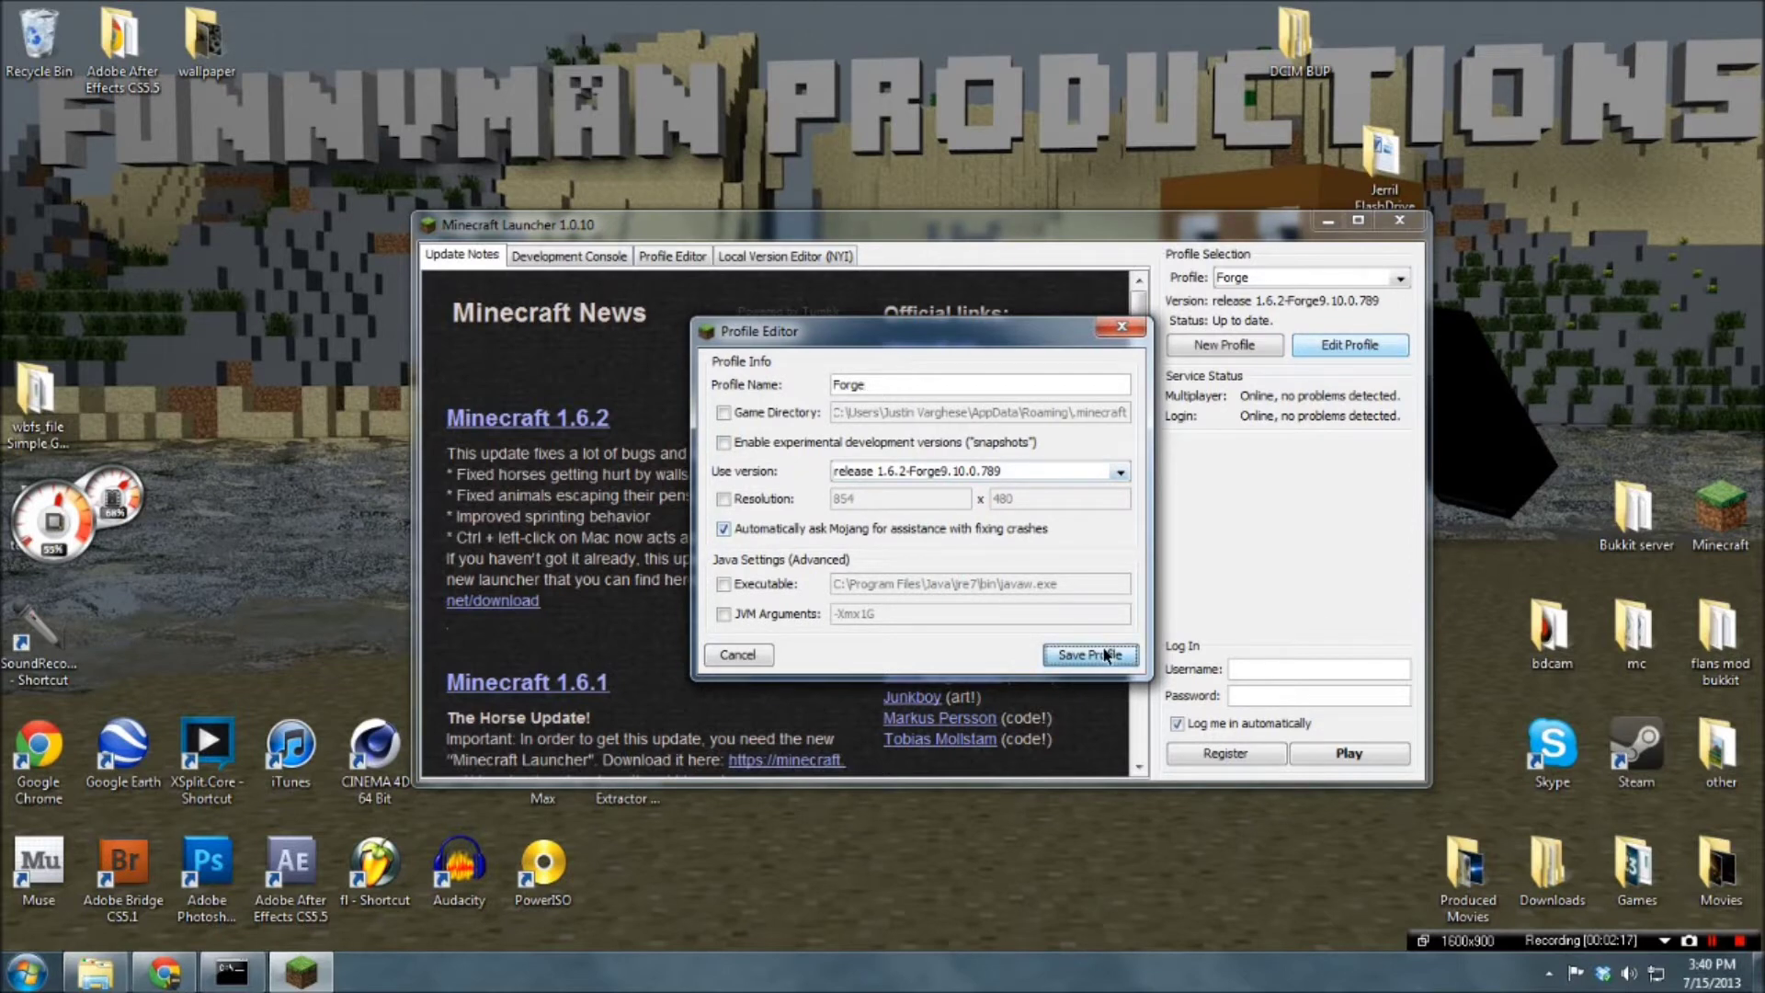
pyautogui.click(1330, 223)
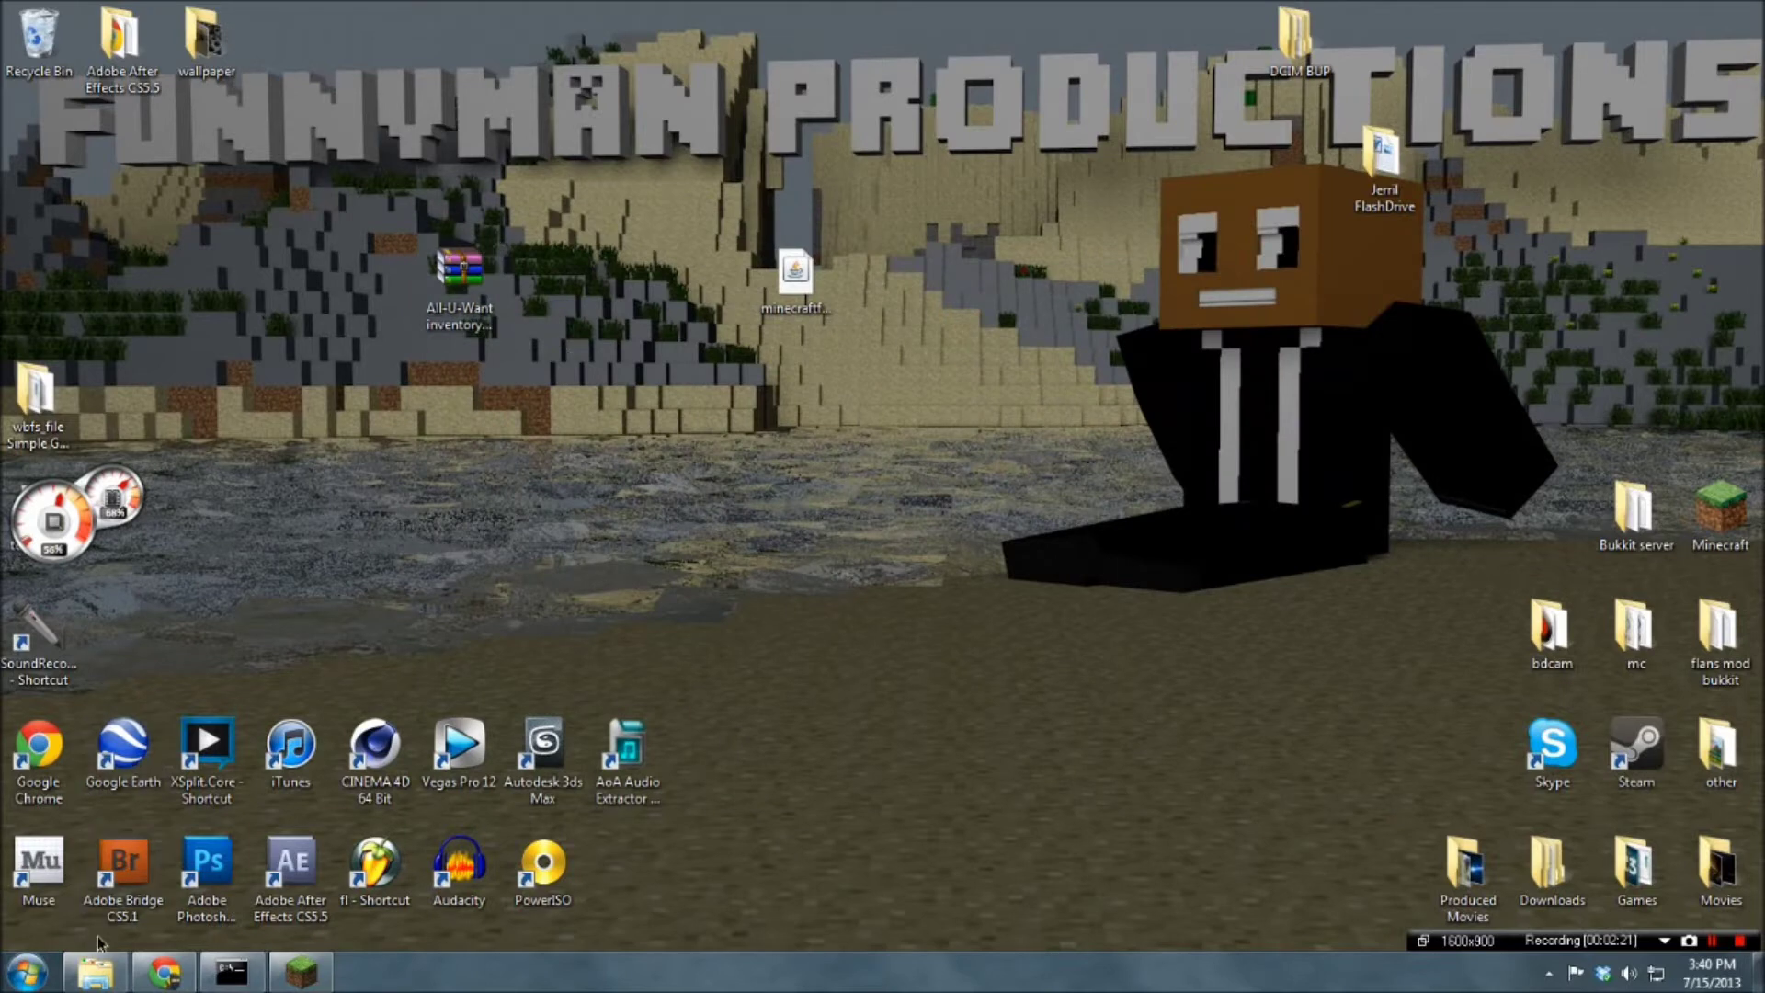
# Run %appdata% to reach the Roaming folder and open the .minecraft folder inside it
pyautogui.click(26, 971)
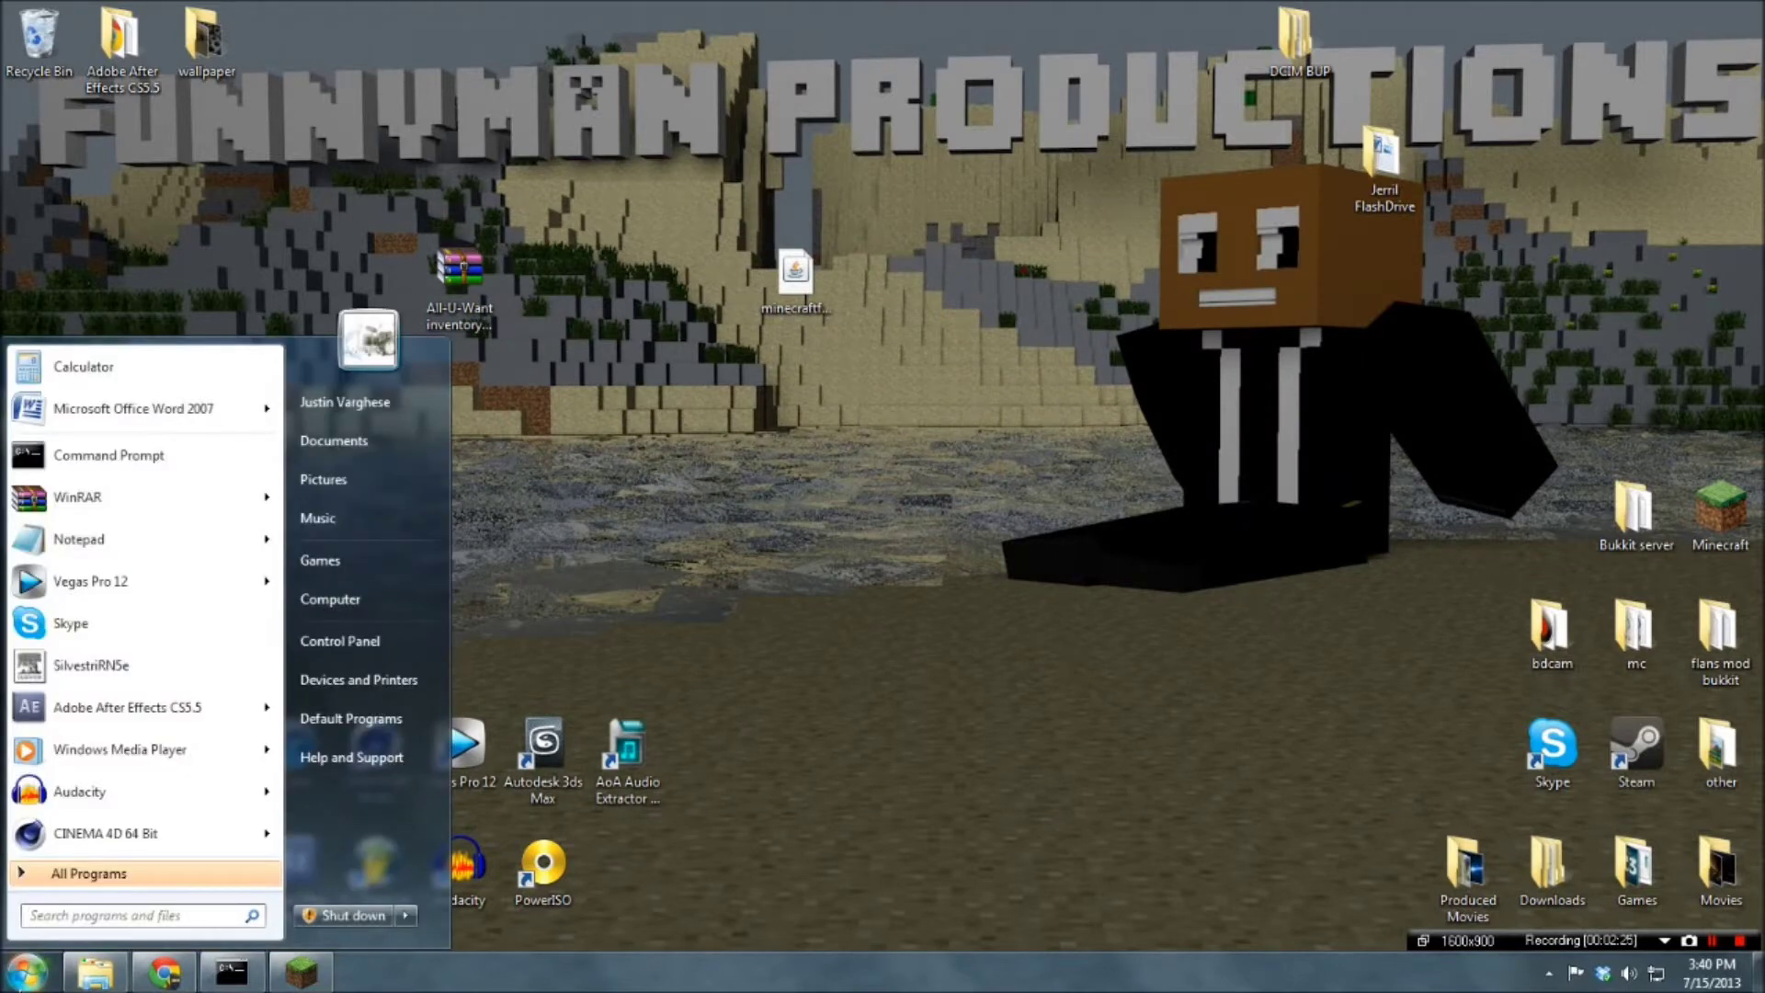
pyautogui.click(614, 616)
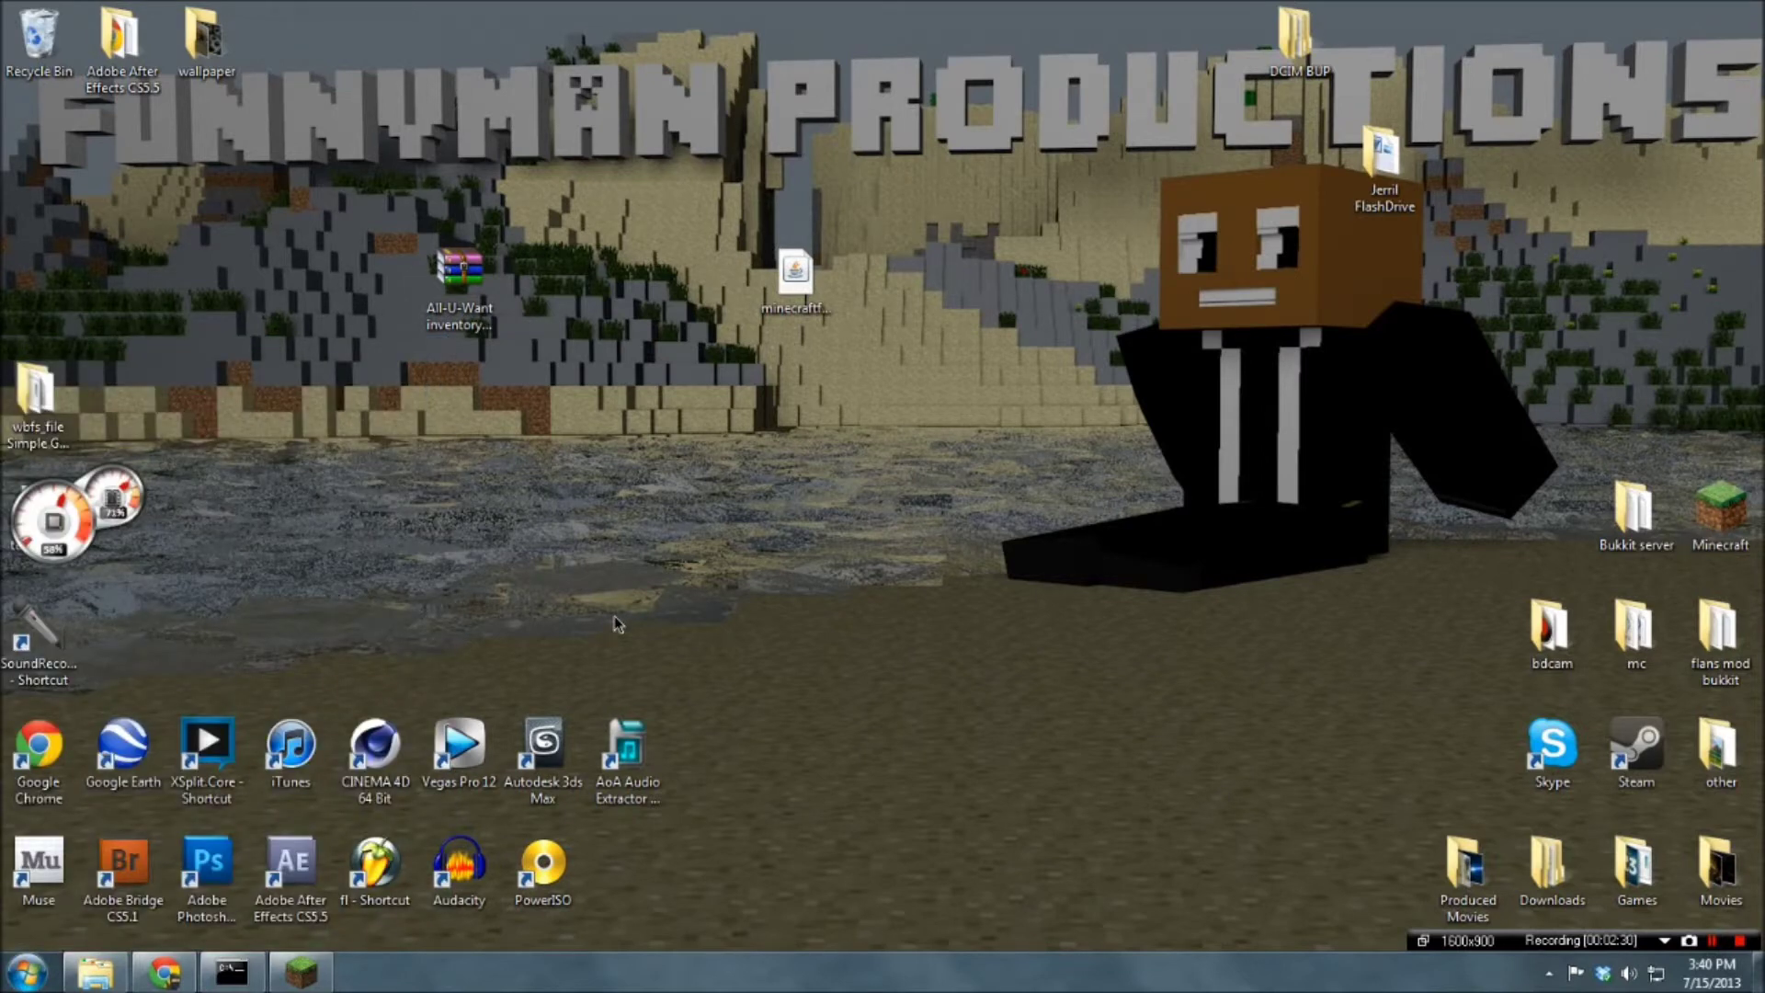
pyautogui.press('super+r')
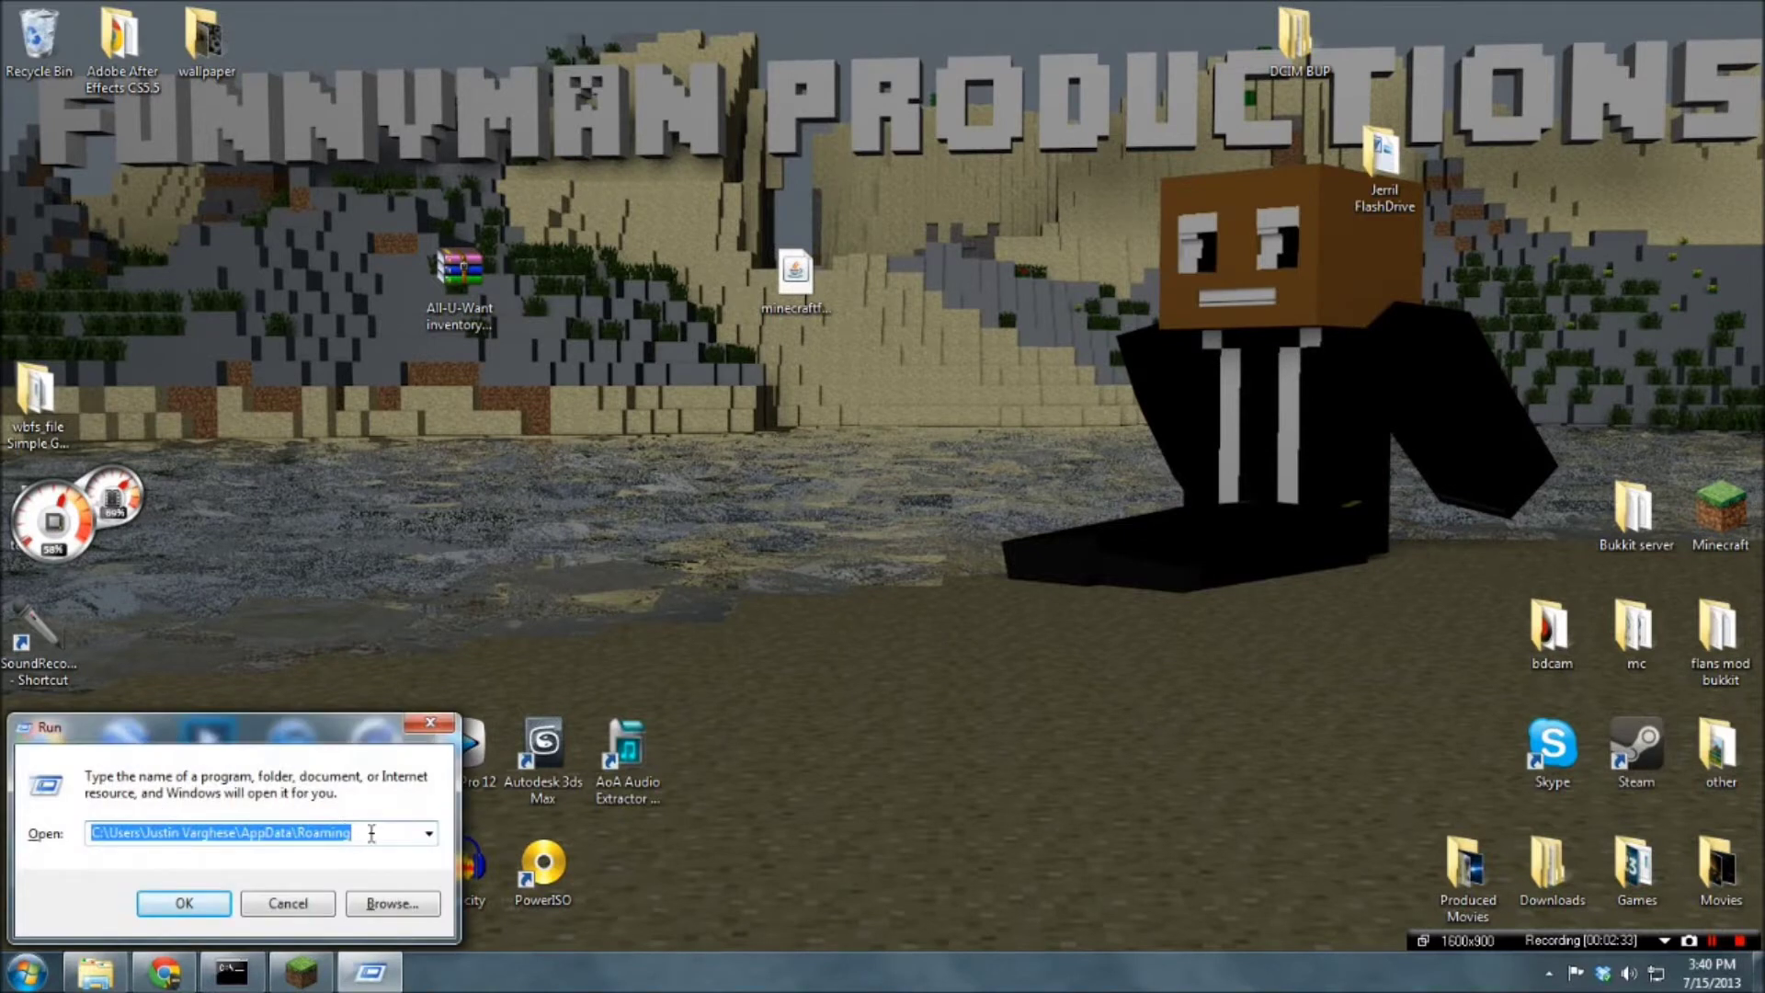
pyautogui.press('BackSpace')
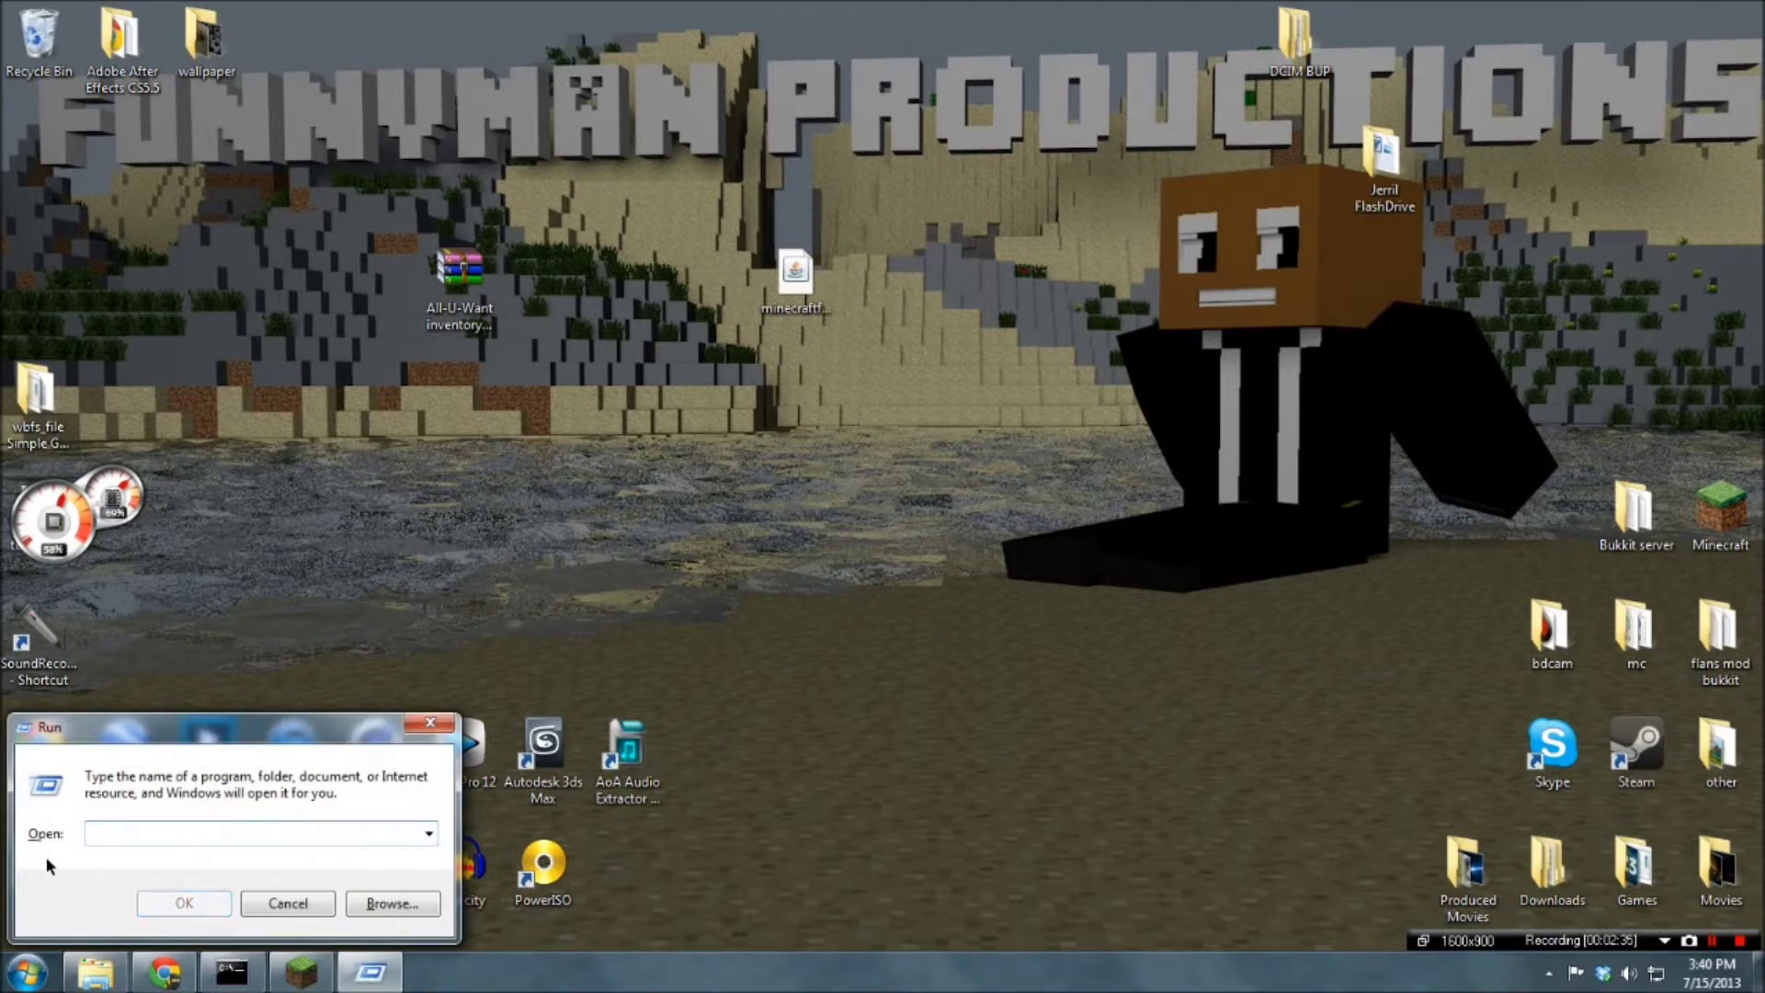
pyautogui.write('%appdata%')
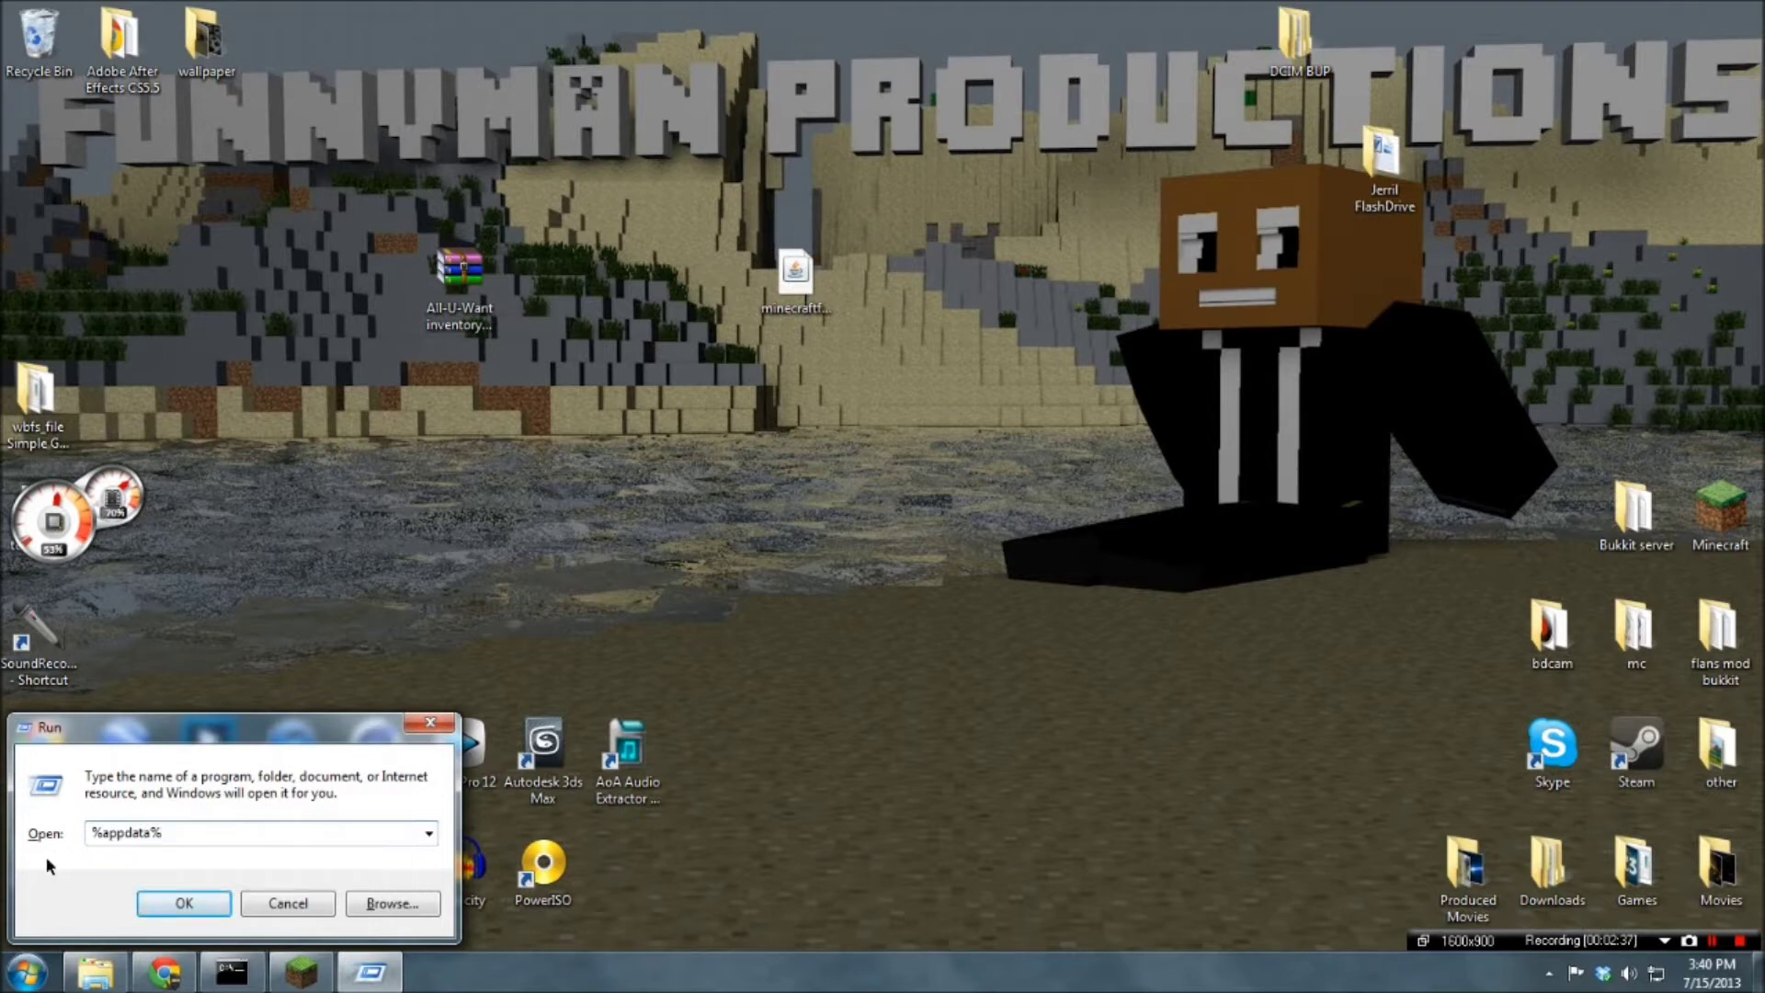
pyautogui.press('Return')
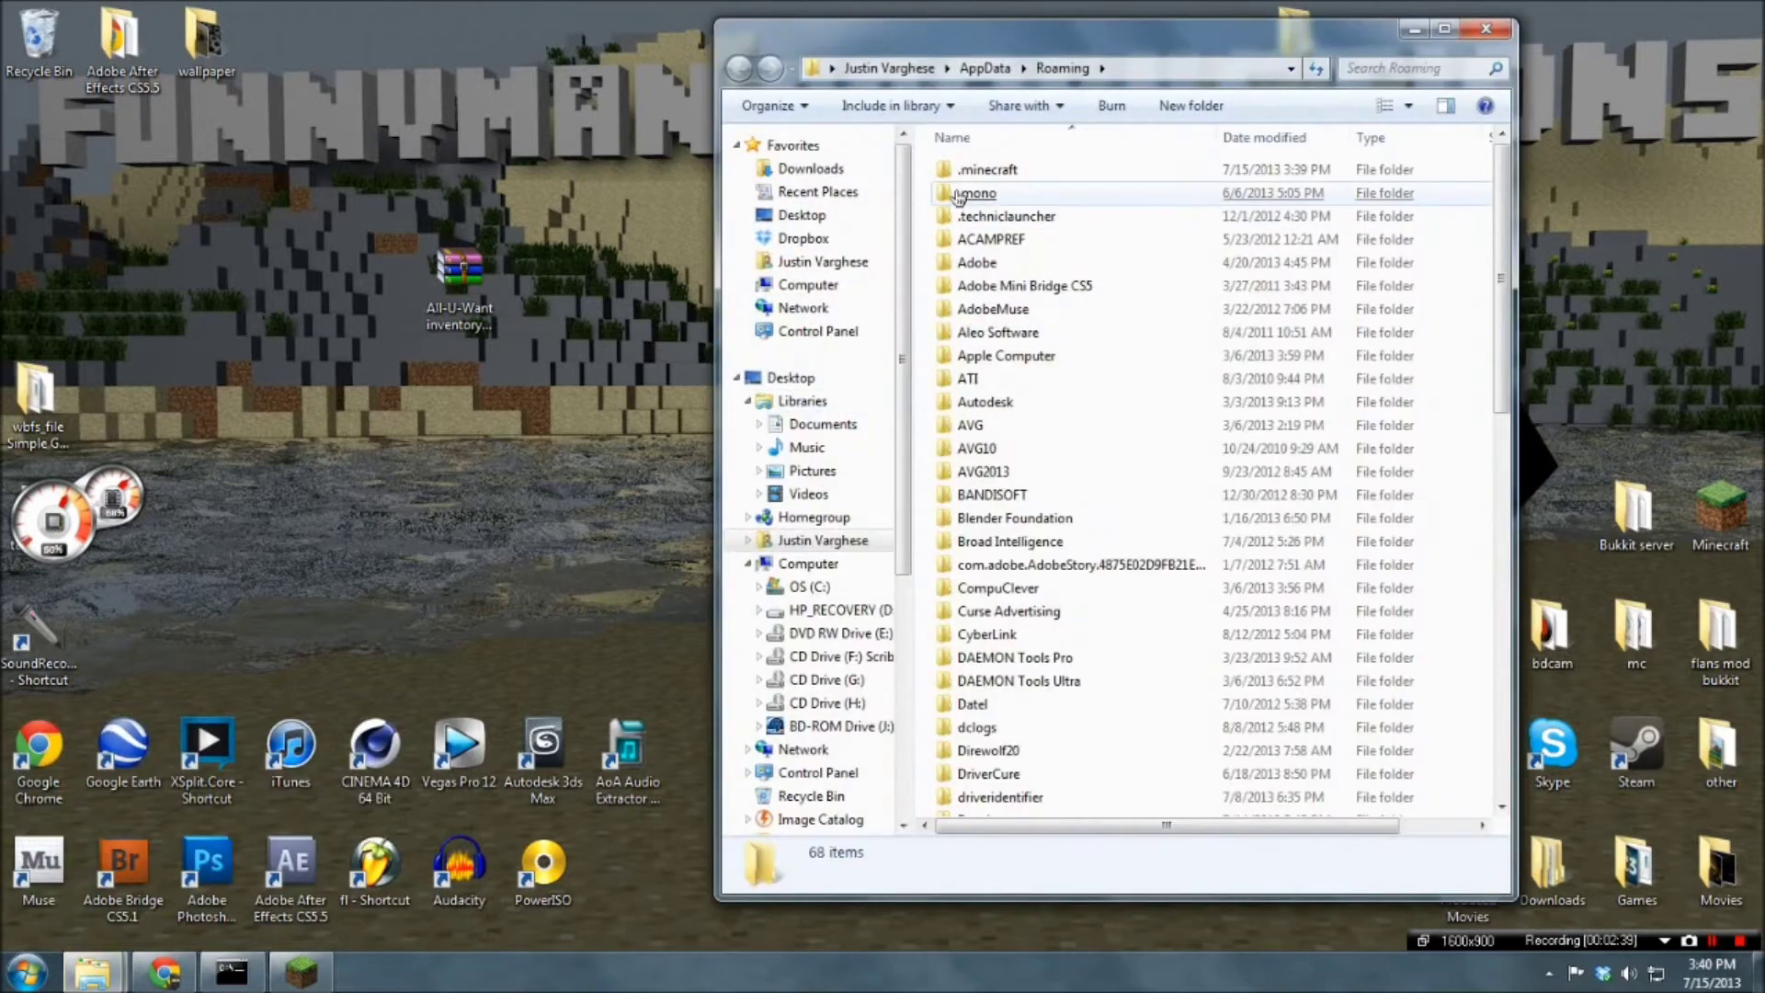
pyautogui.click(988, 170)
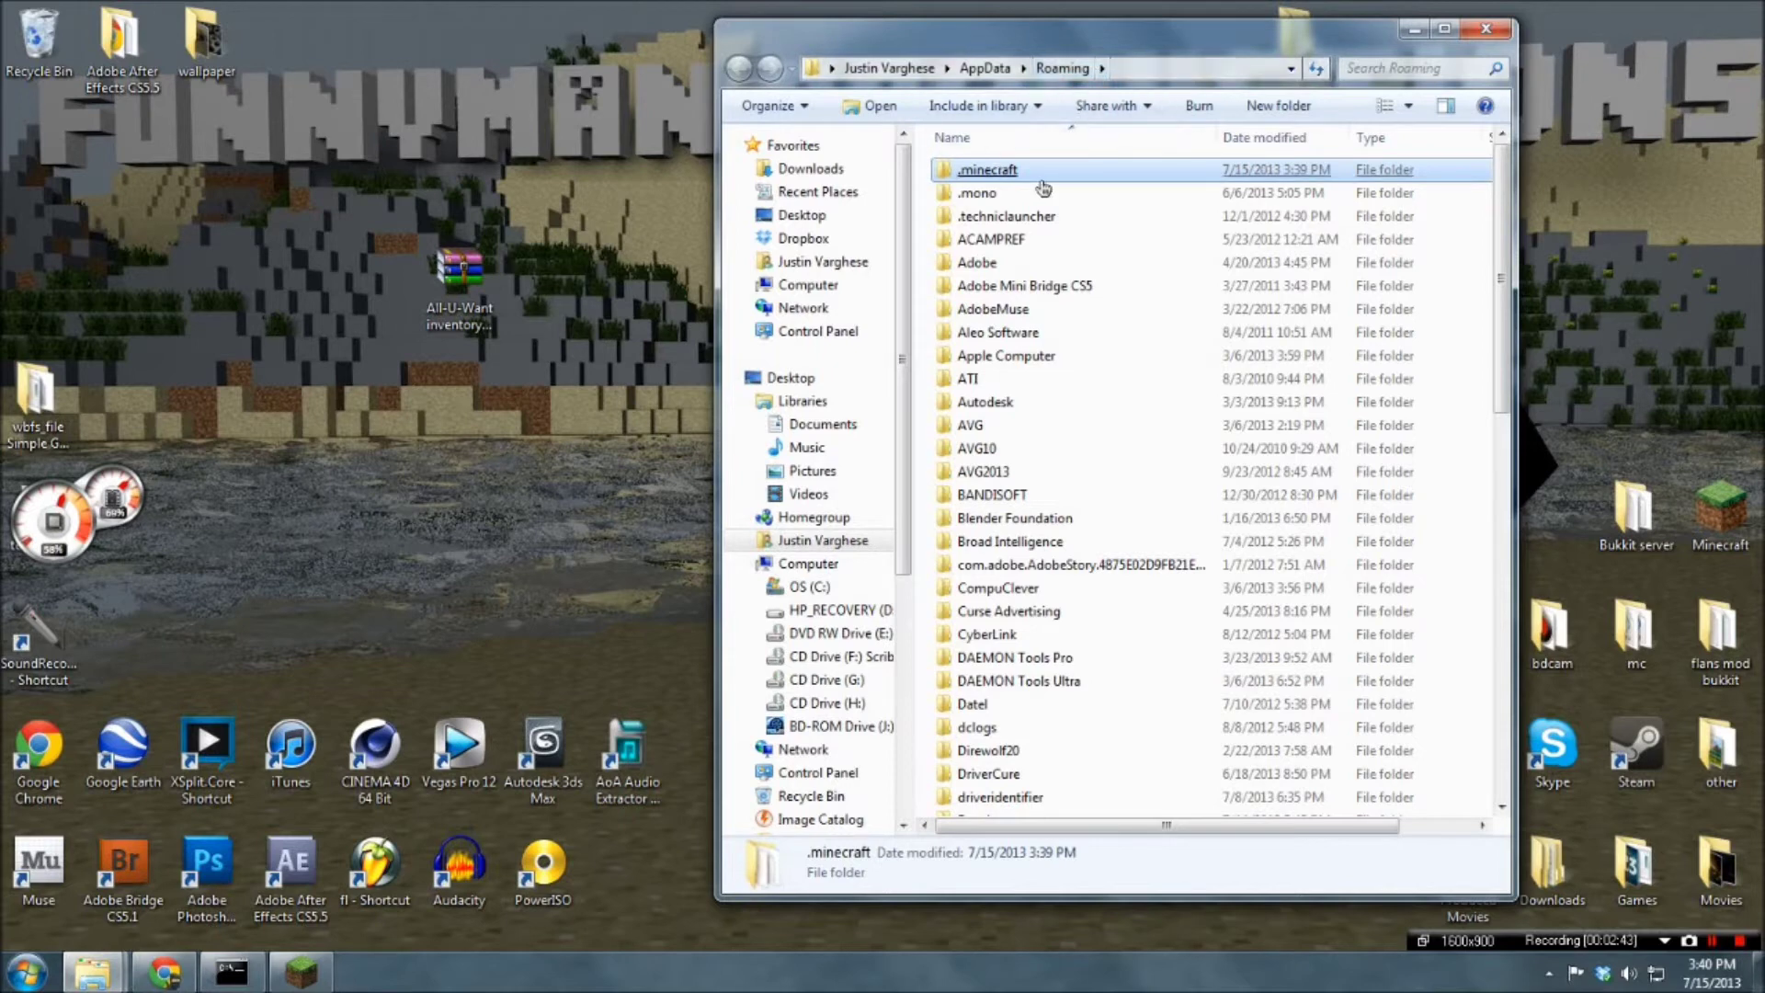
pyautogui.doubleClick(1011, 173)
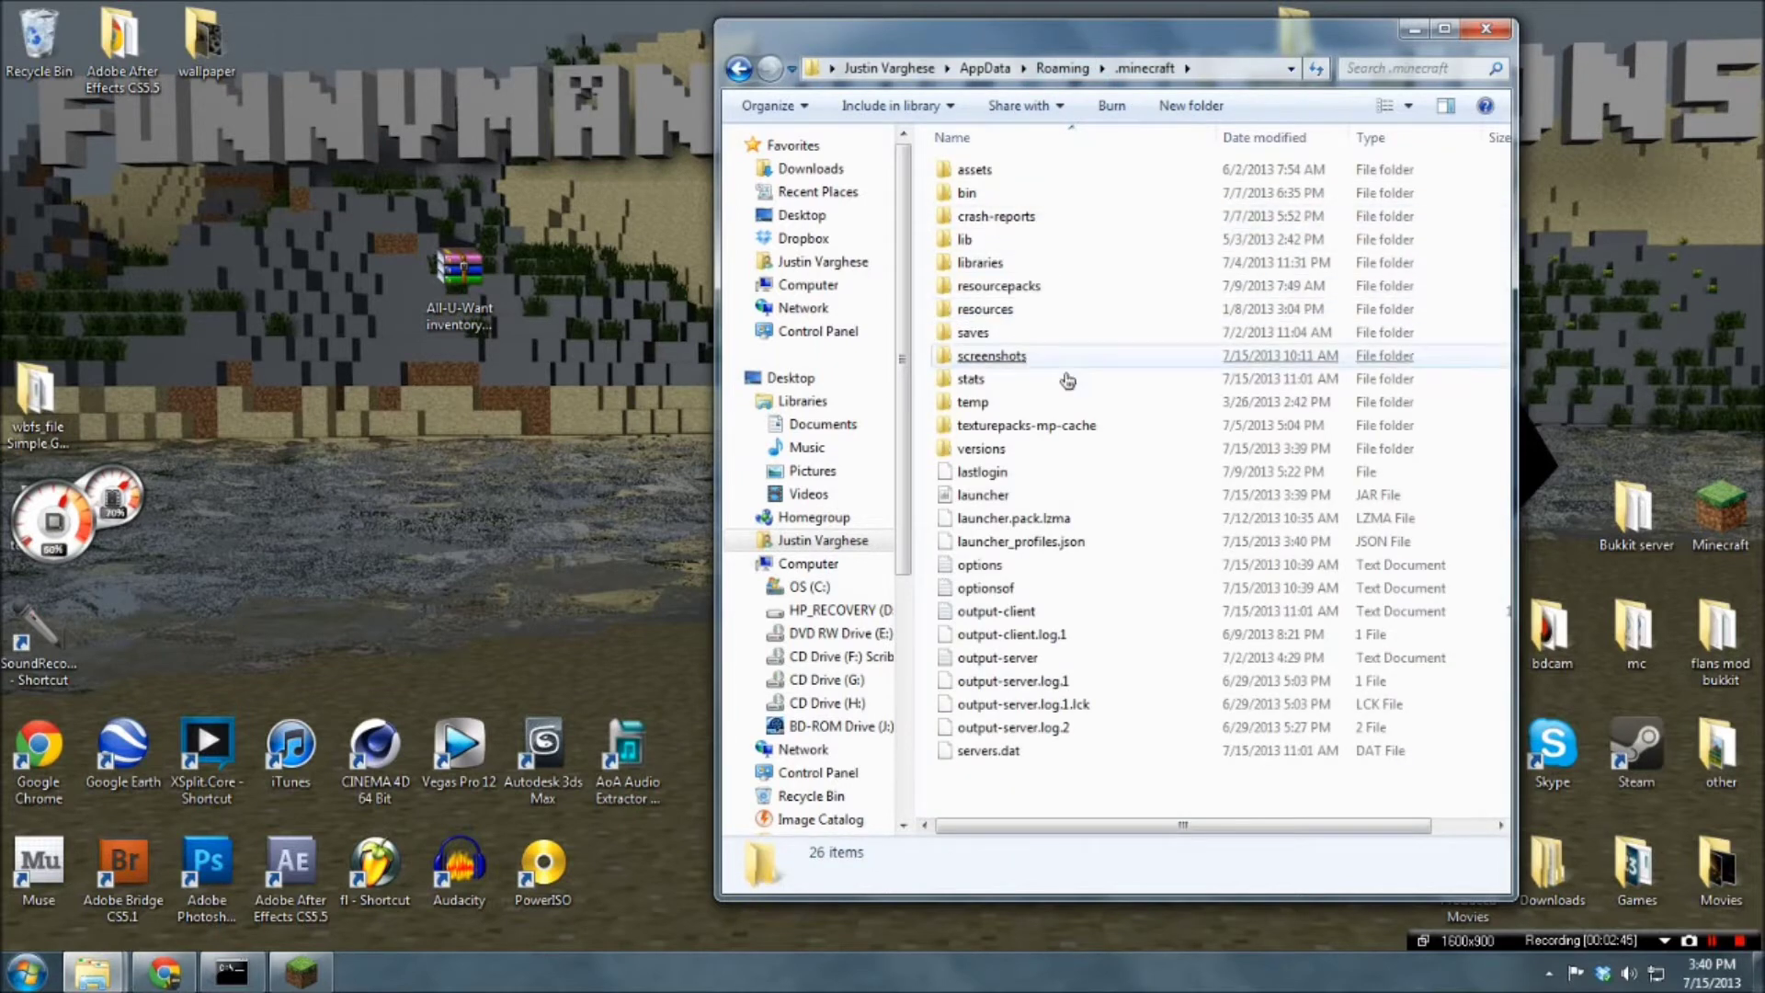
# Restore the Minecraft launcher, log in with the account username and password, and start the game with the Forge profile
pyautogui.click(1020, 451)
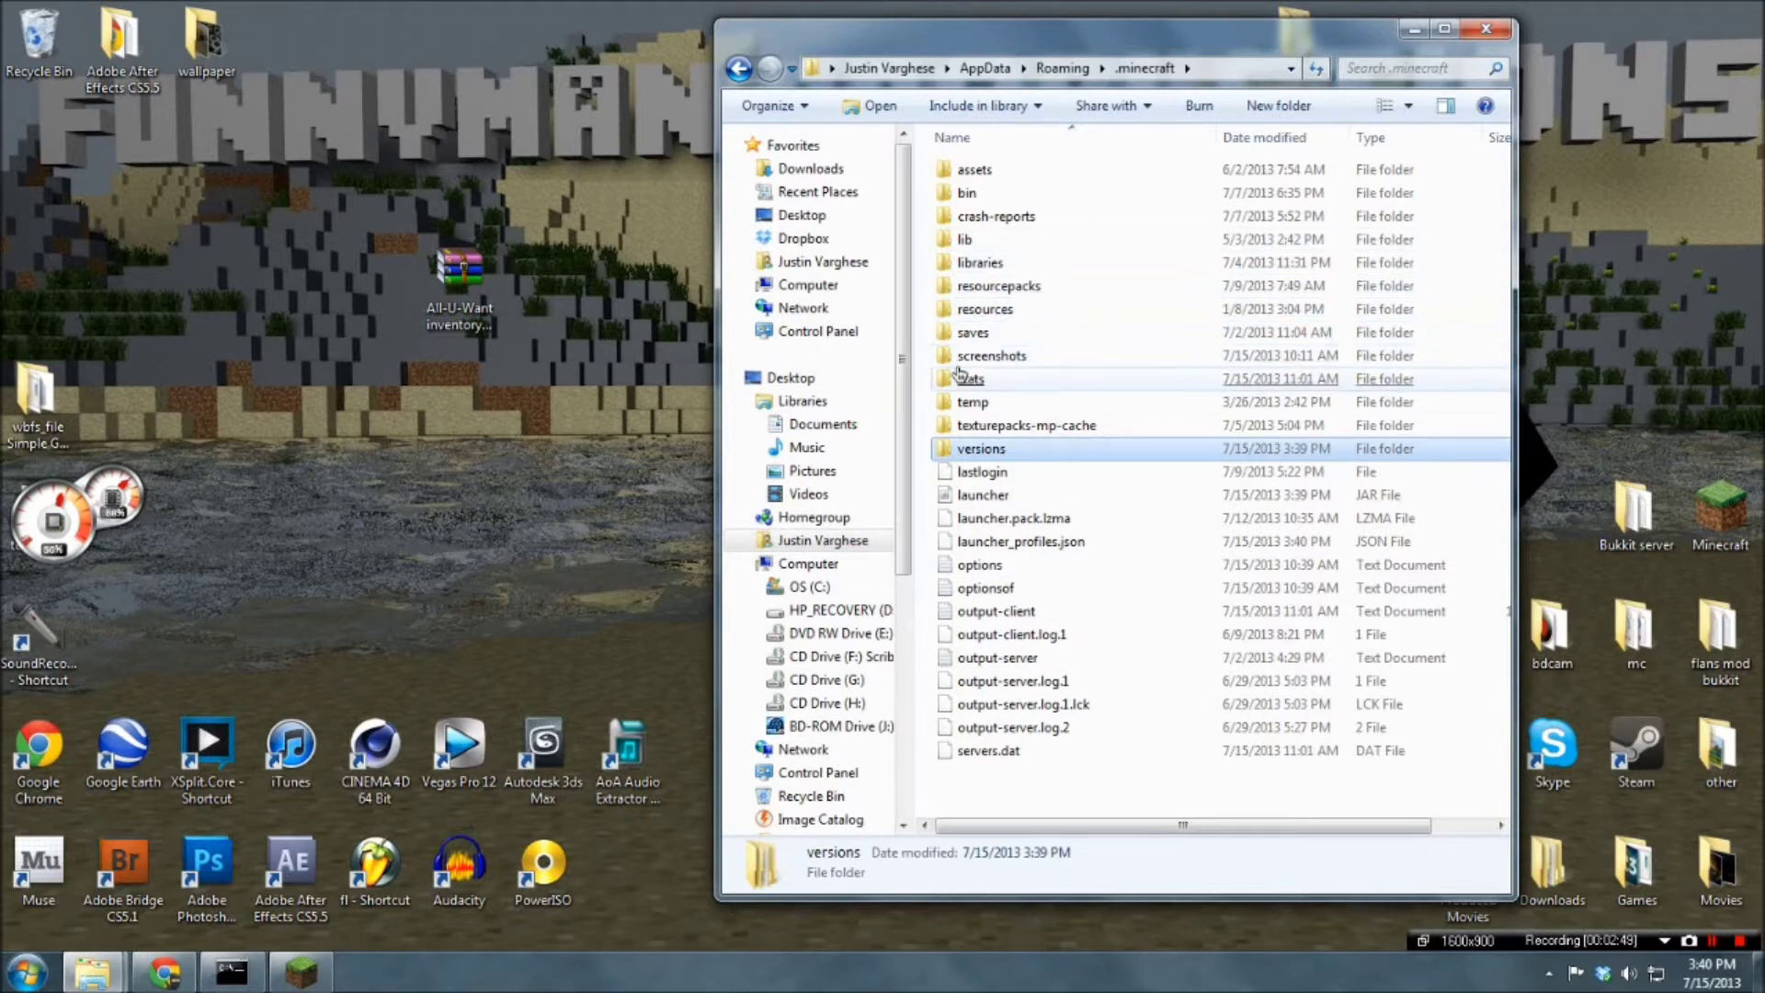
pyautogui.click(312, 981)
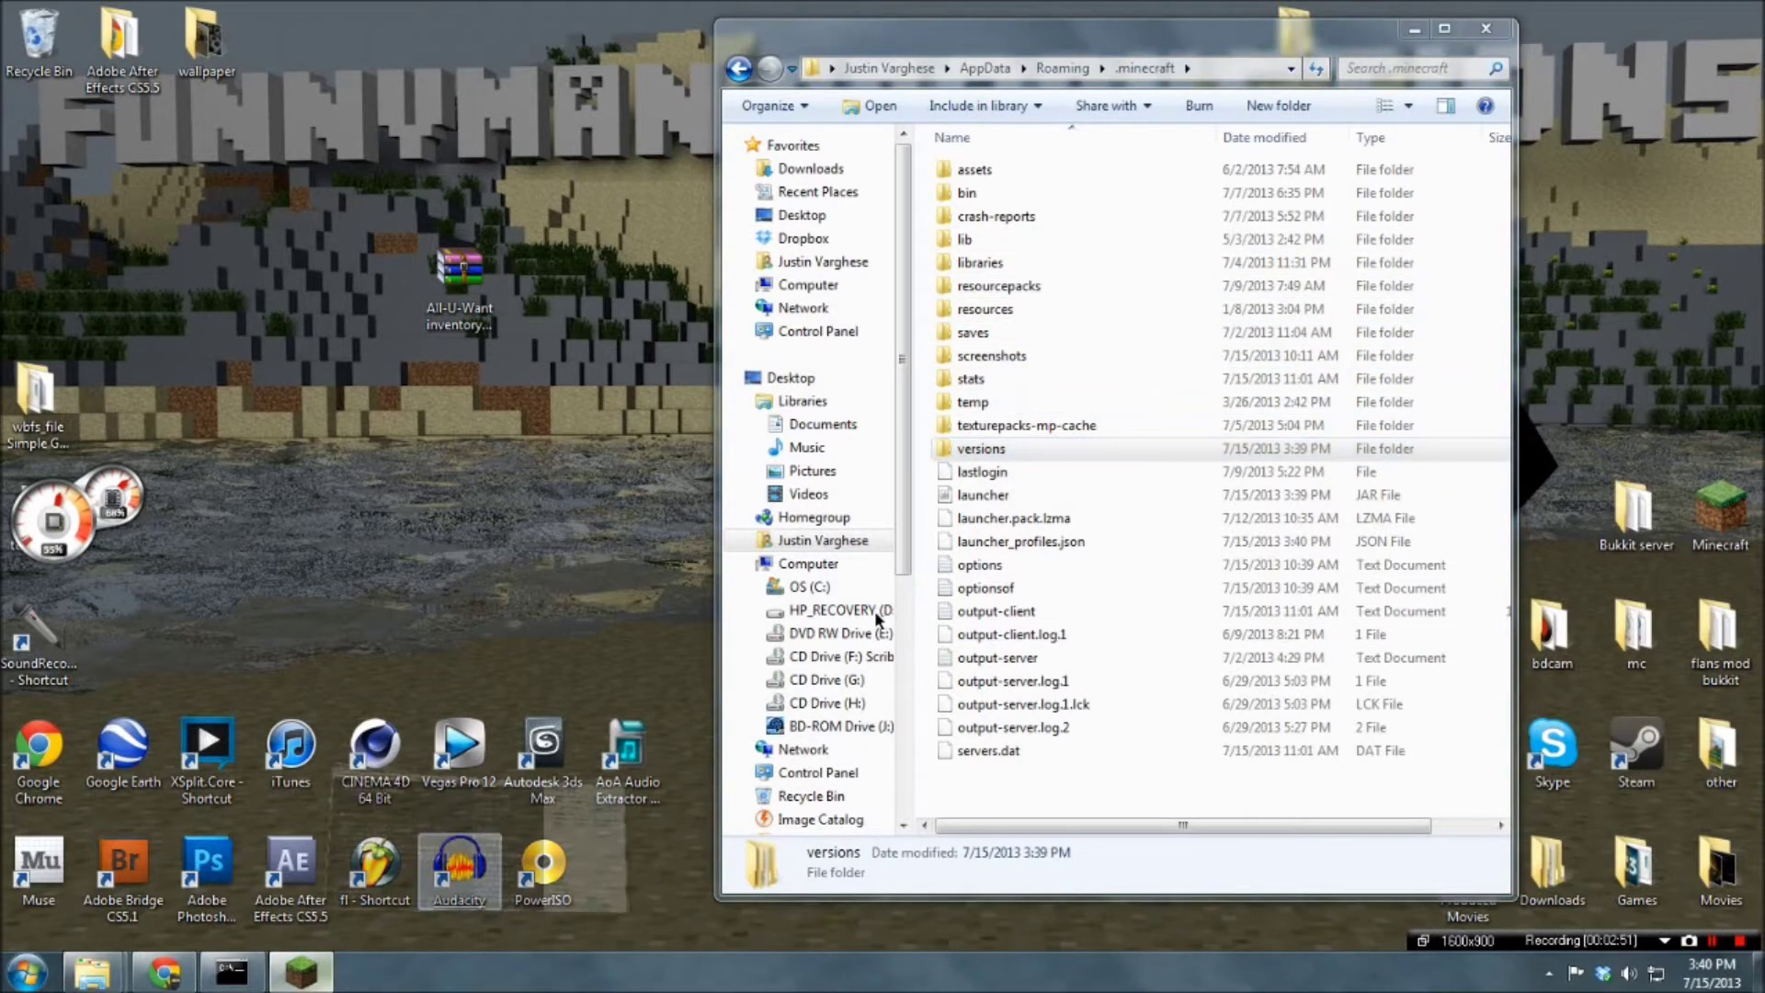
pyautogui.click(1298, 670)
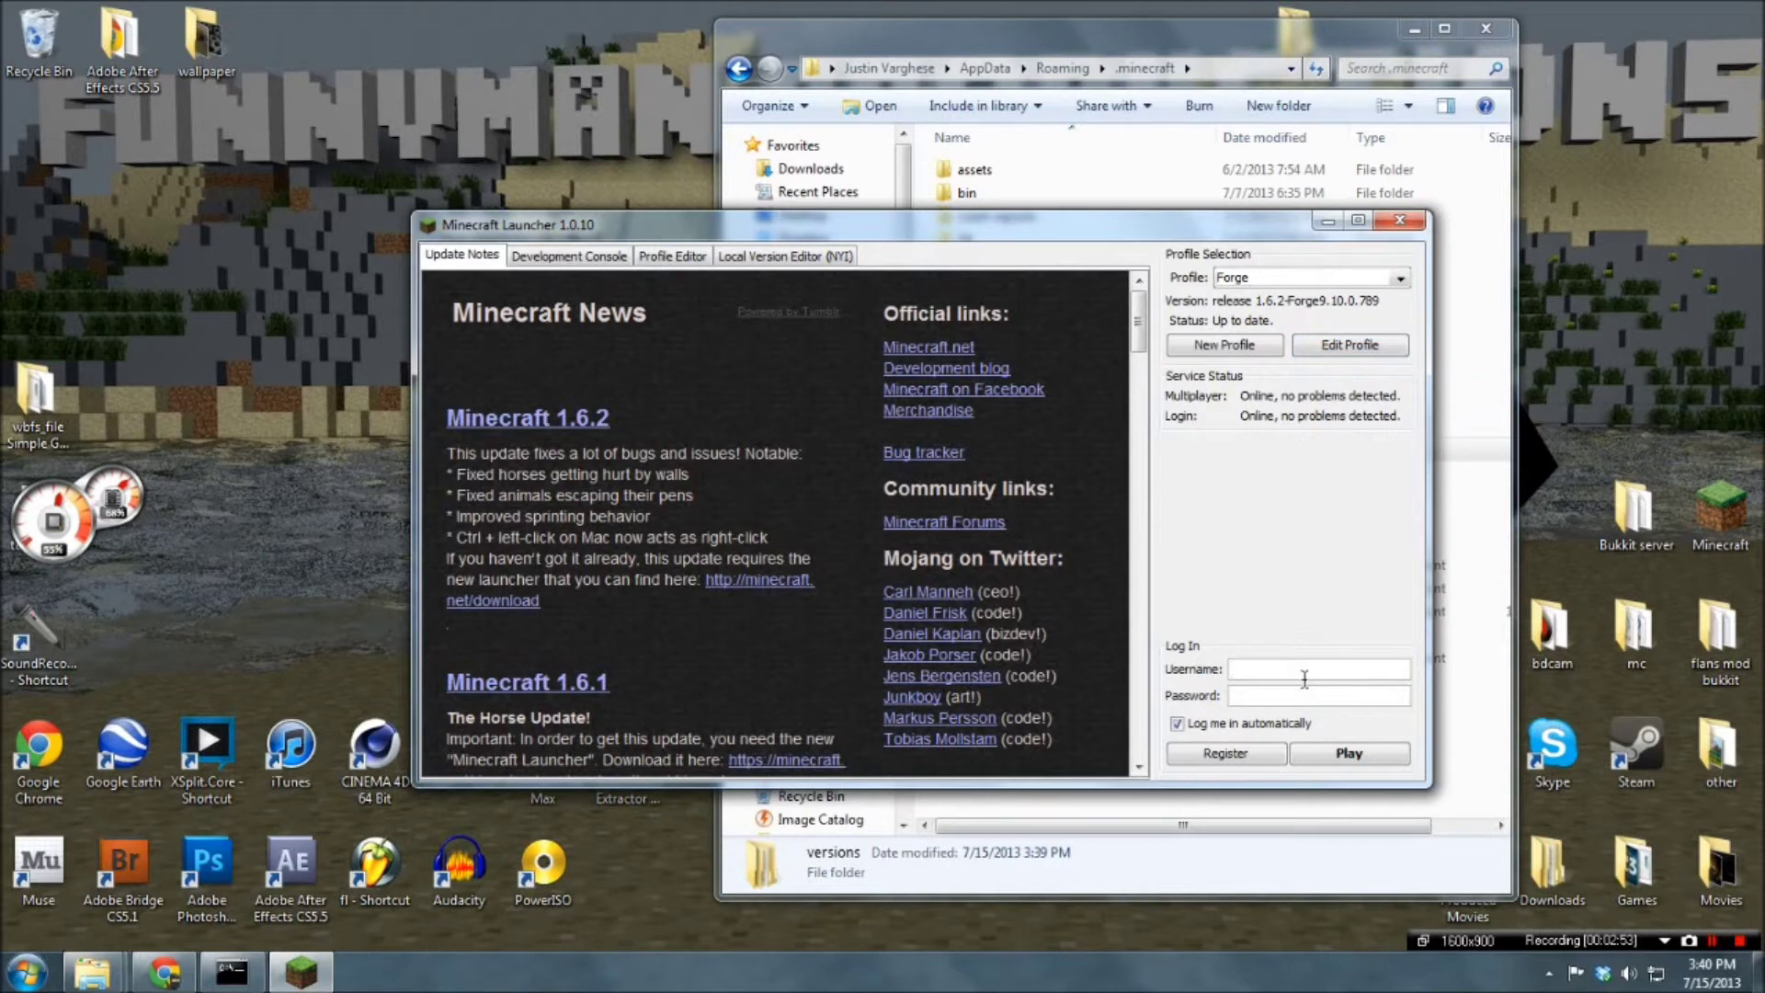
pyautogui.write('funnyman850')
pyautogui.press('Tab')
pyautogui.click(1324, 749)
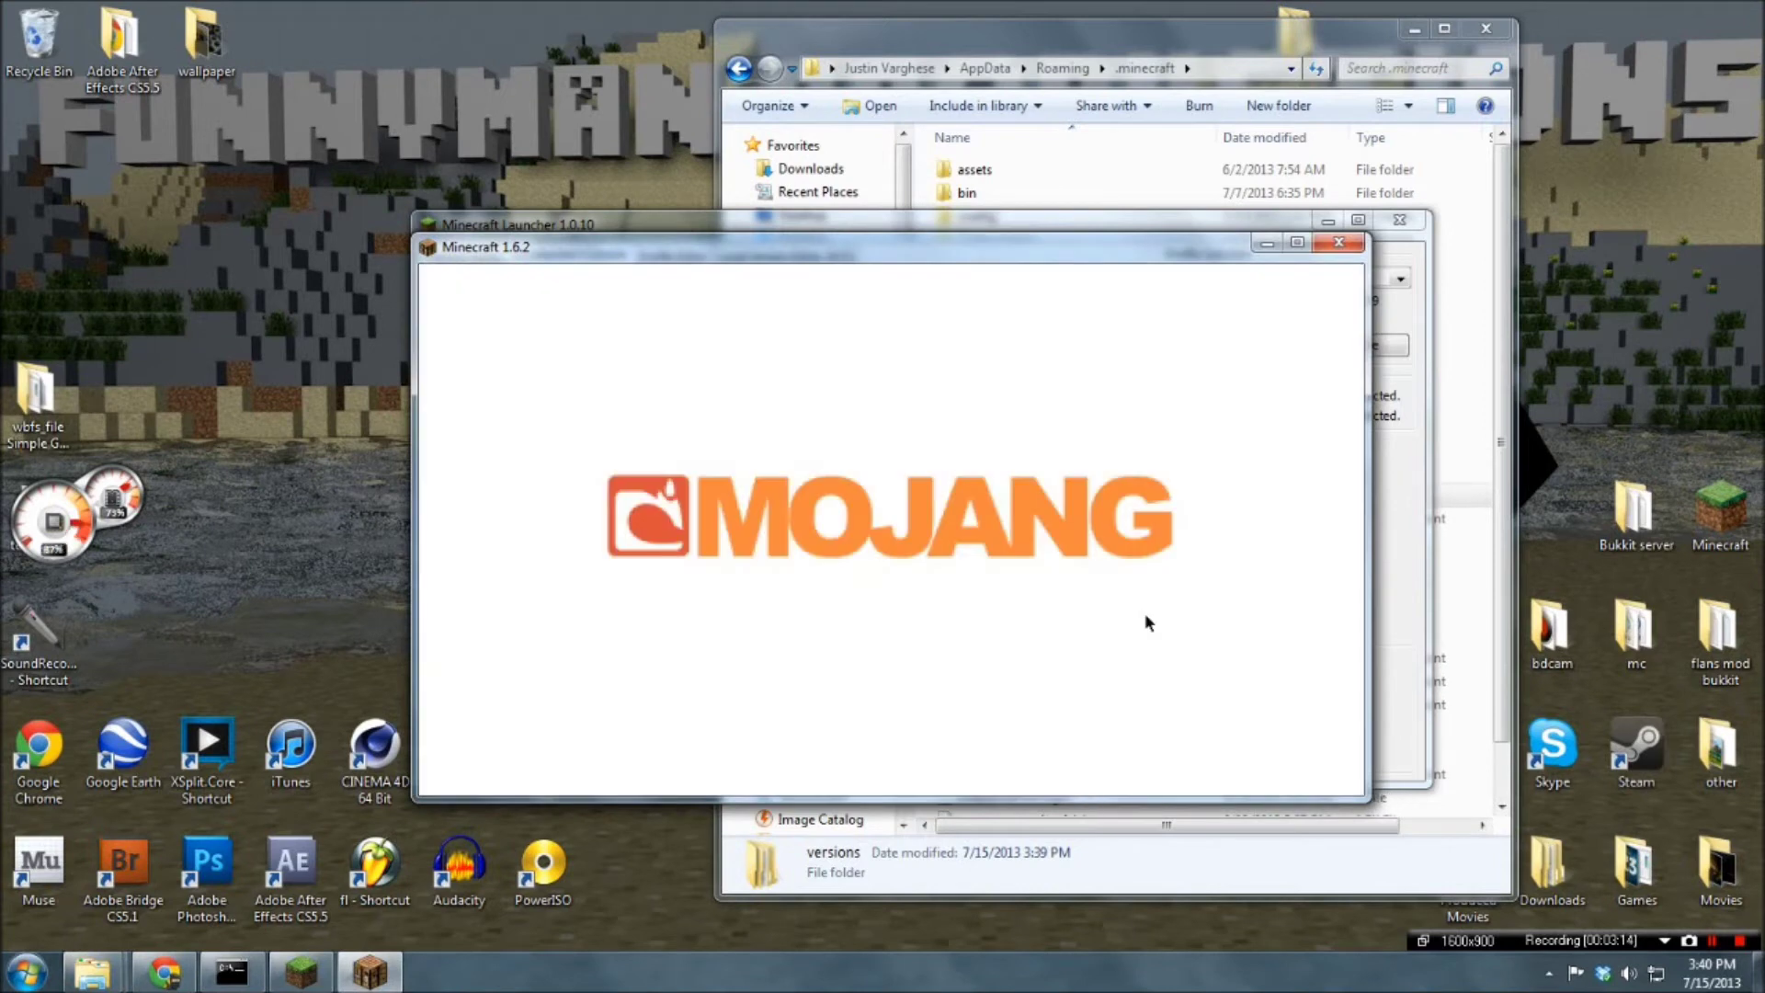
# Look at the mods and config folders inside .minecraft, and return to the Minecraft title screen
pyautogui.click(1362, 39)
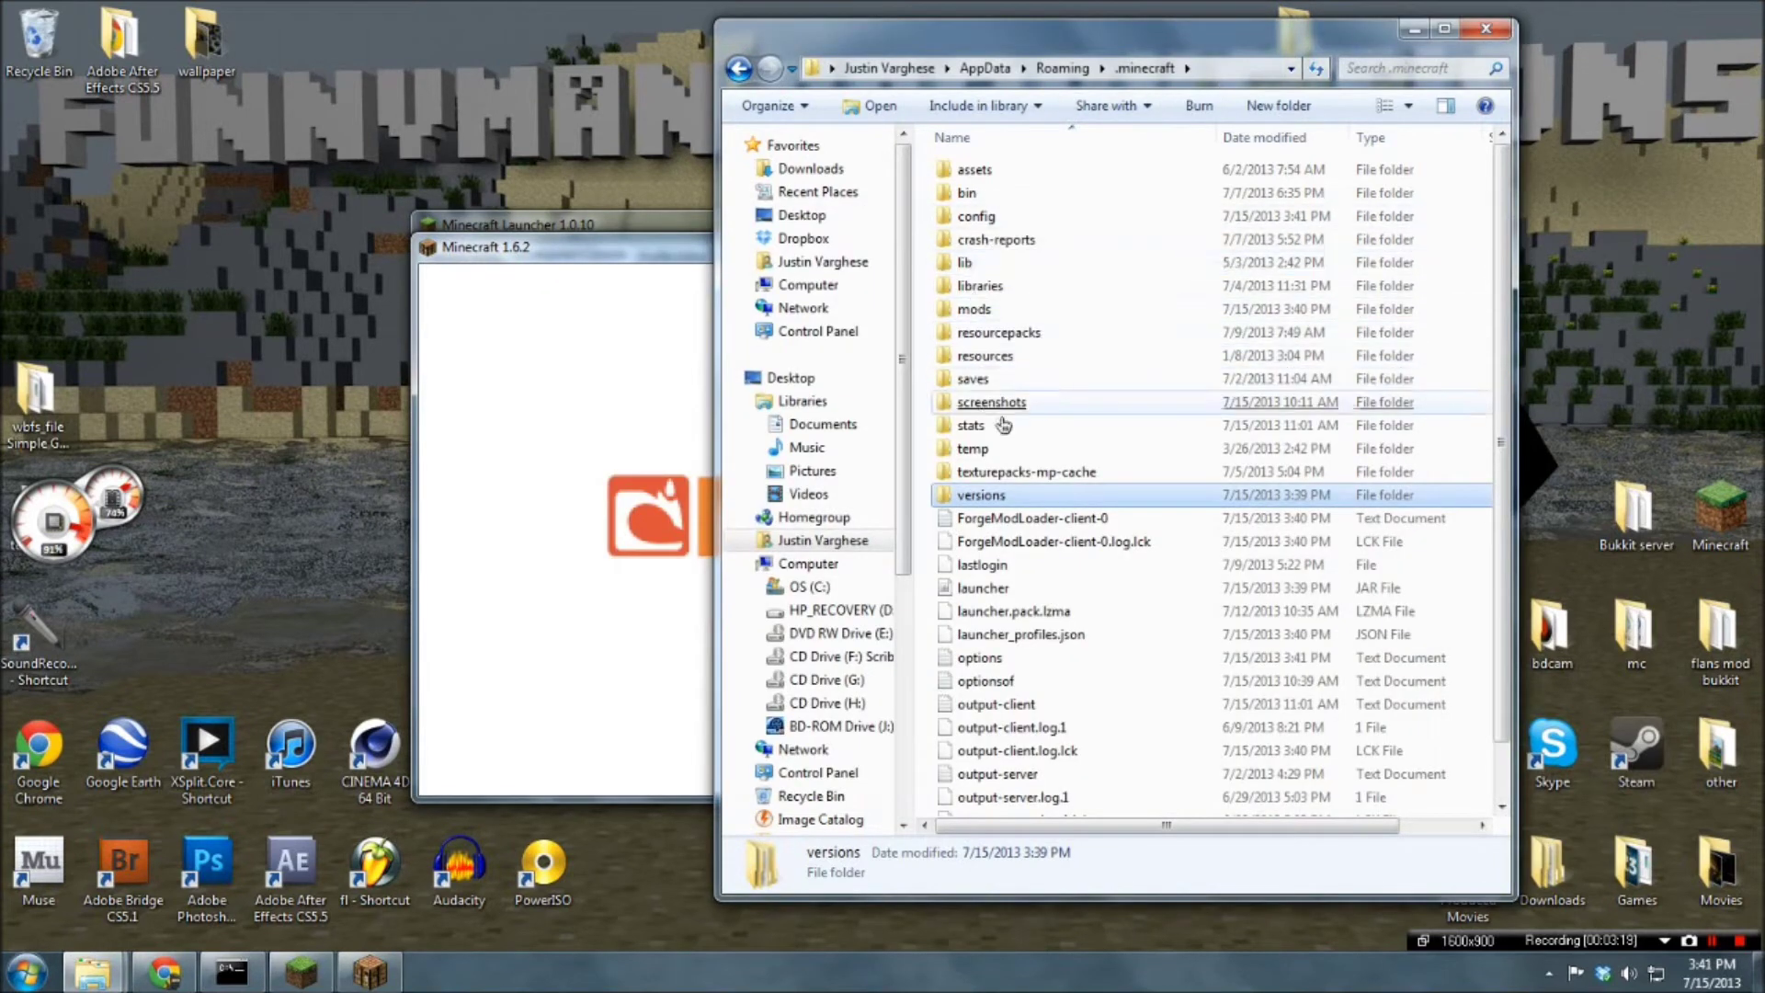
pyautogui.click(1010, 307)
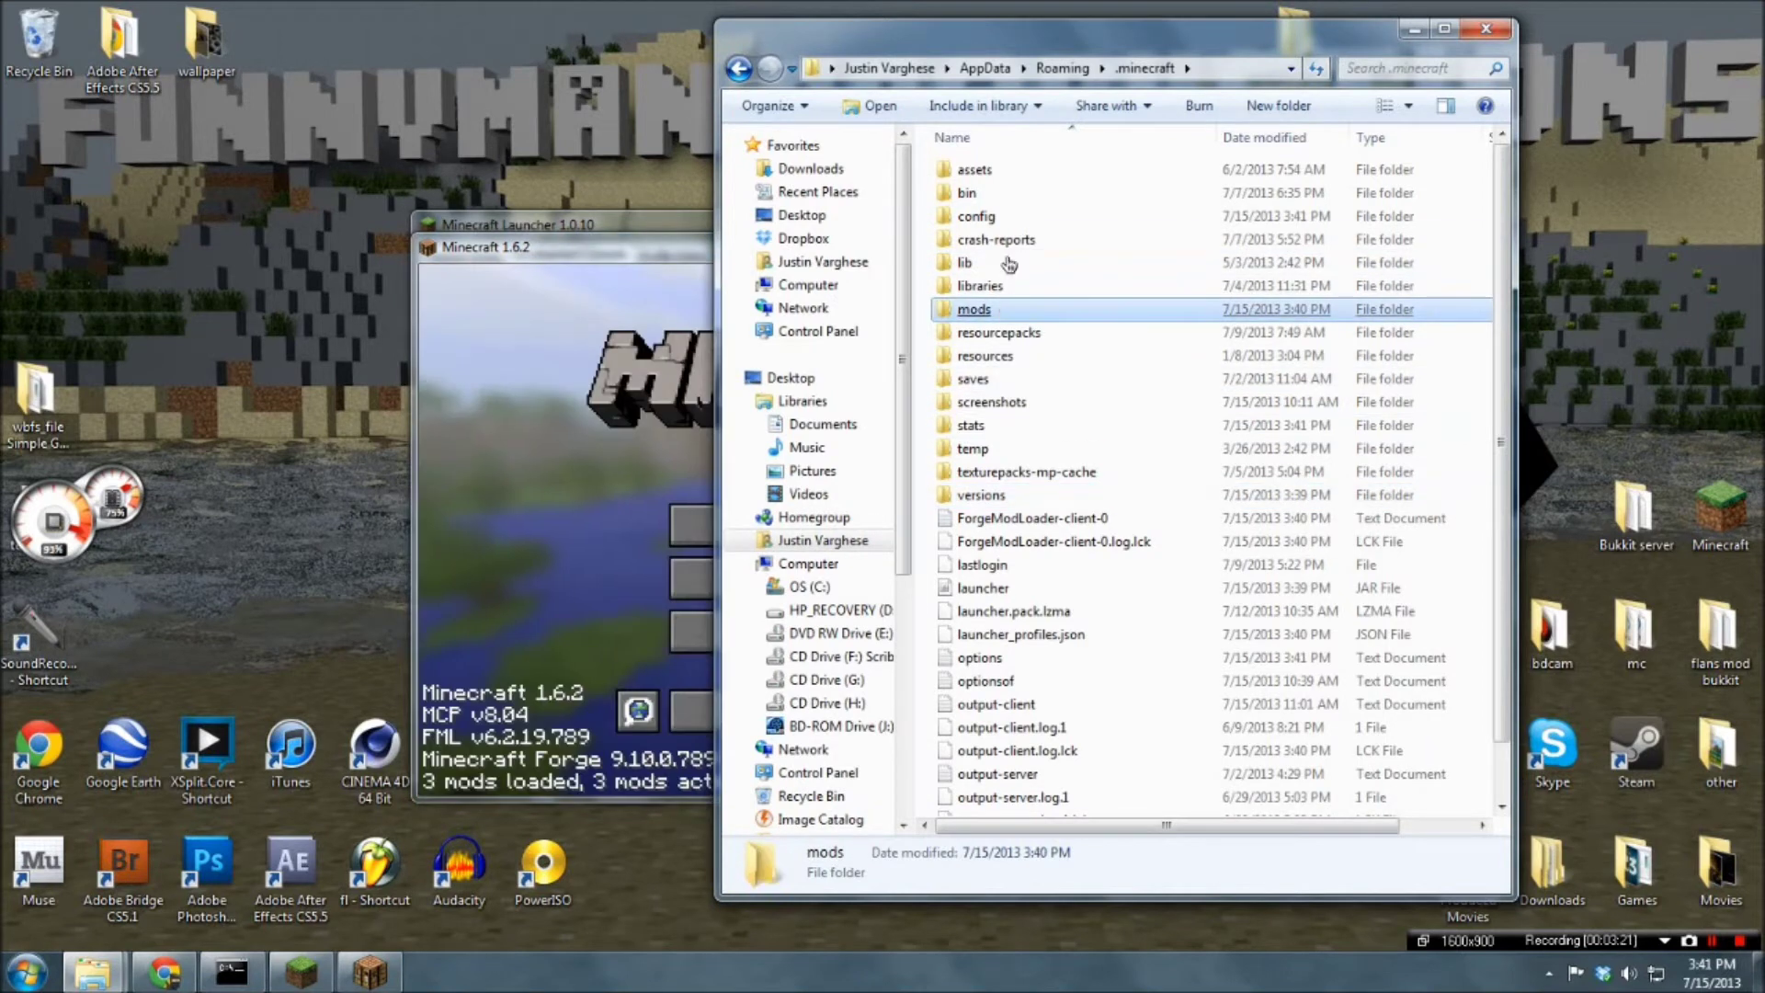
pyautogui.click(1009, 217)
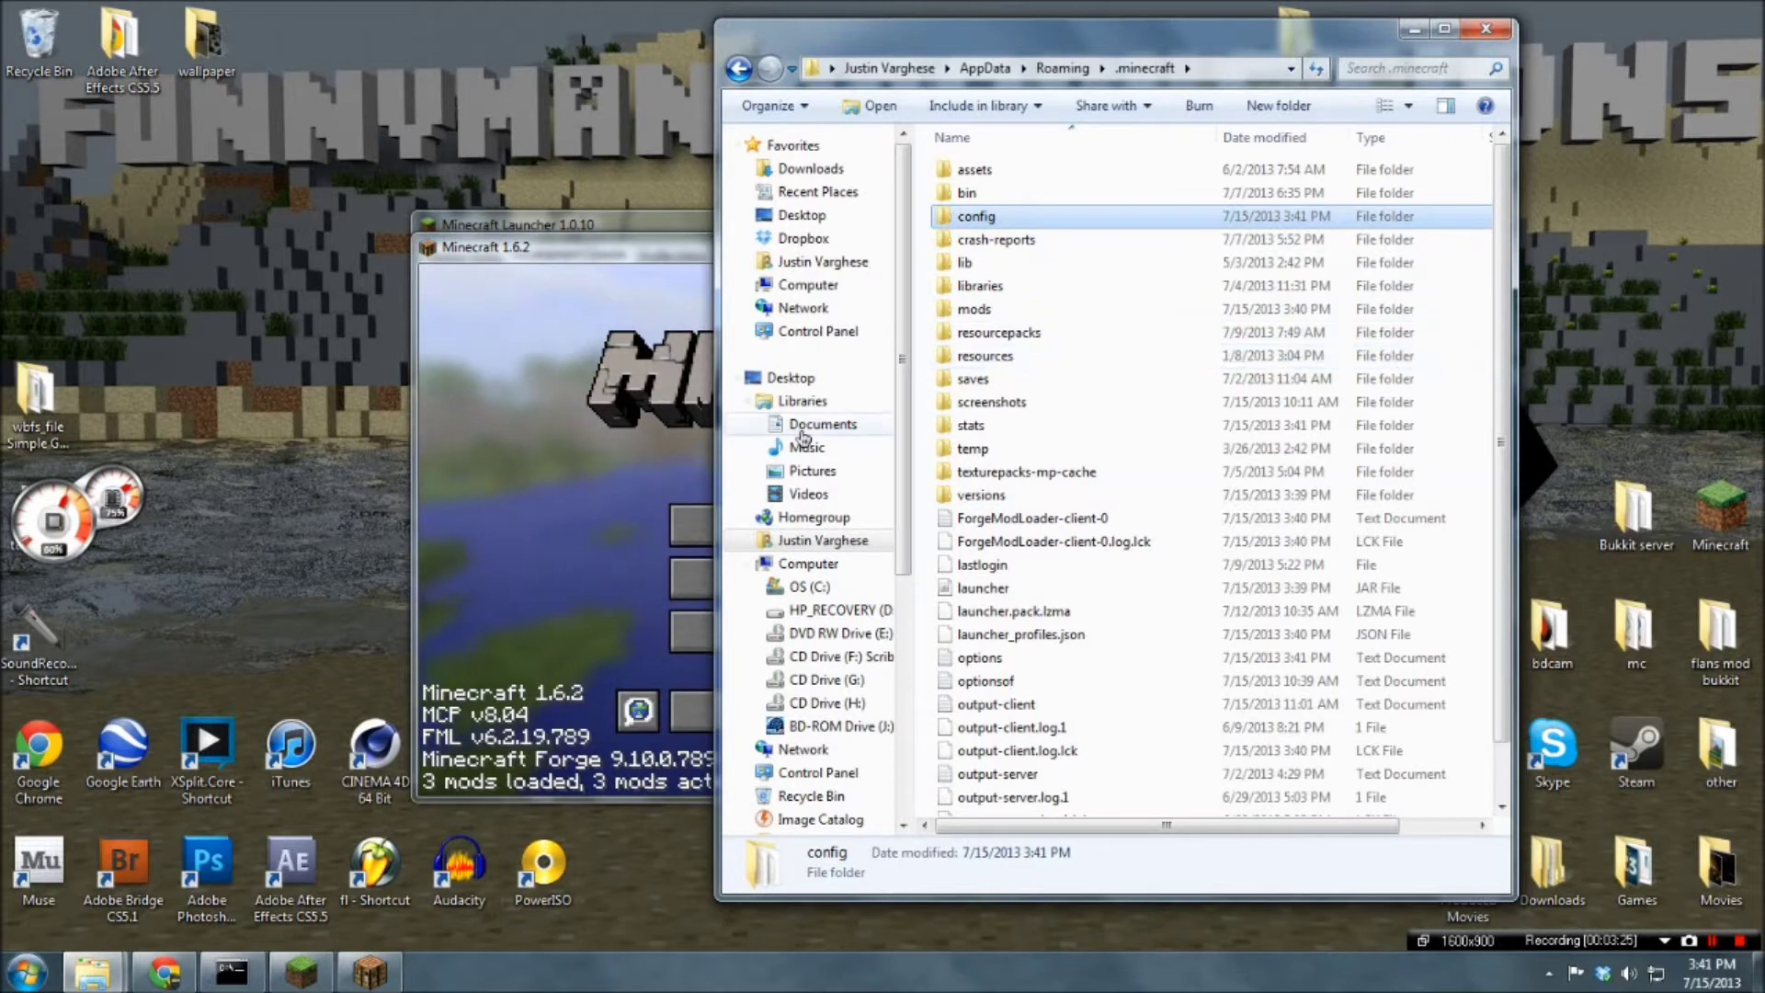
pyautogui.click(543, 459)
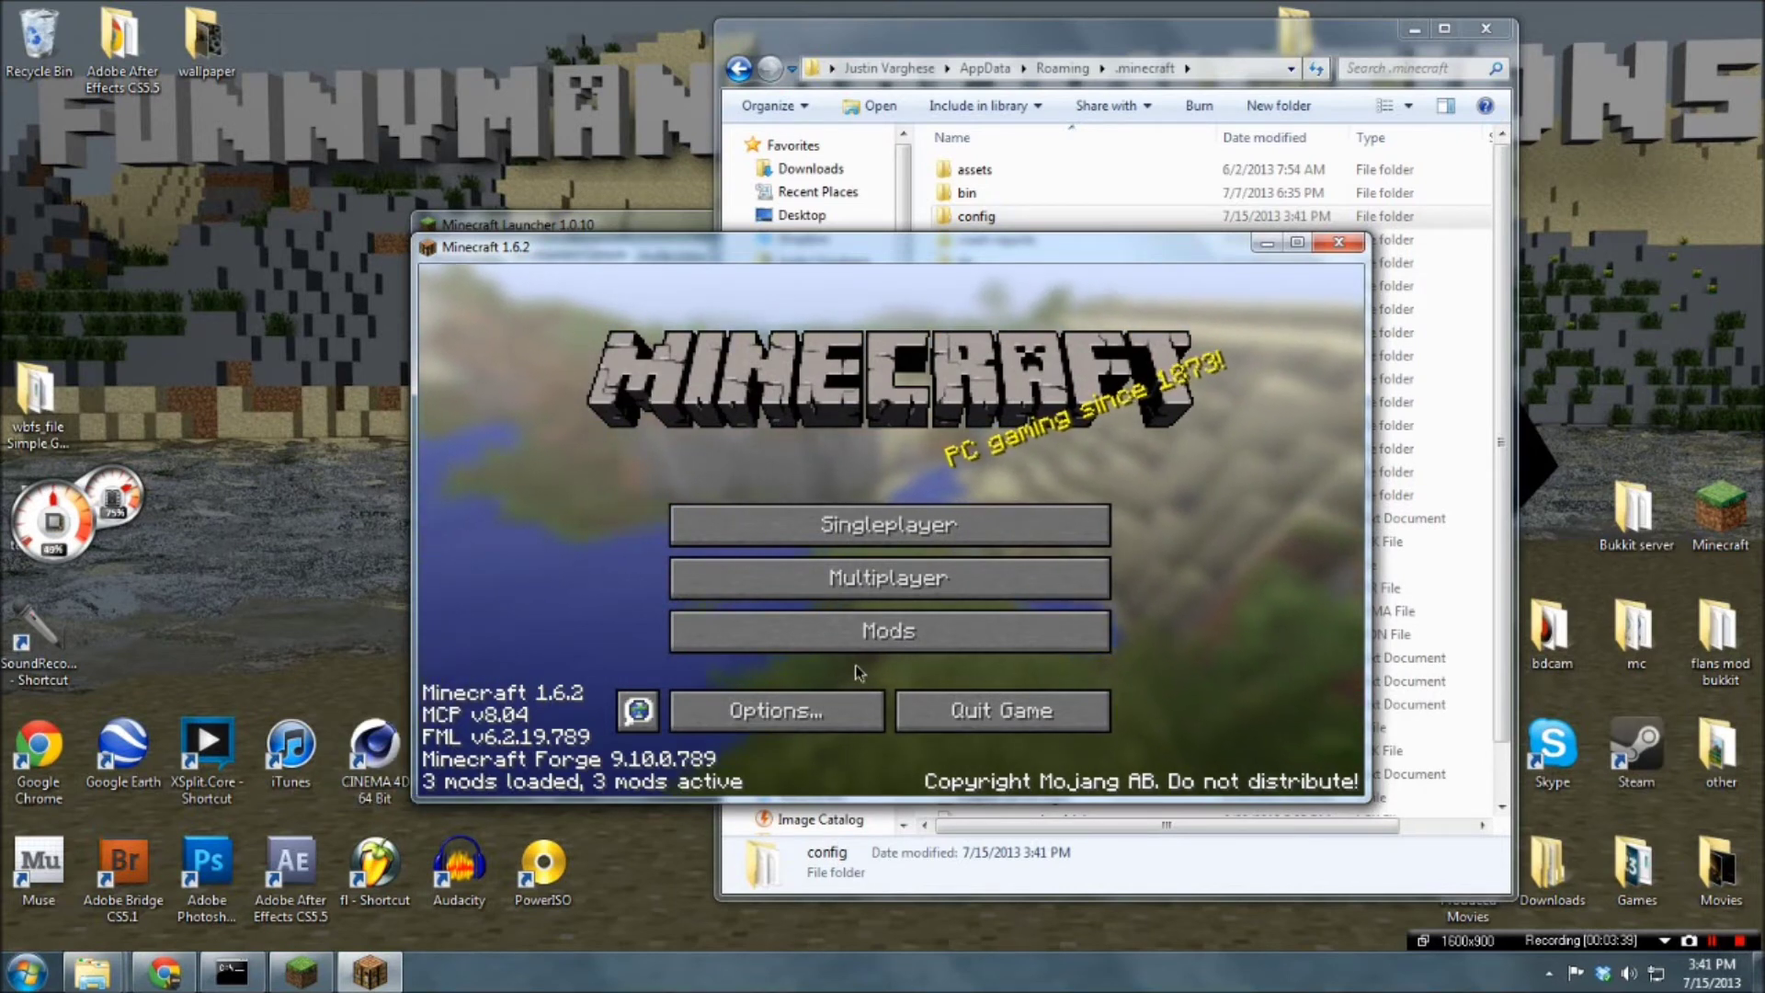
# Examine each entry in the game's mod list, quit Minecraft and minimize the launcher
pyautogui.click(873, 648)
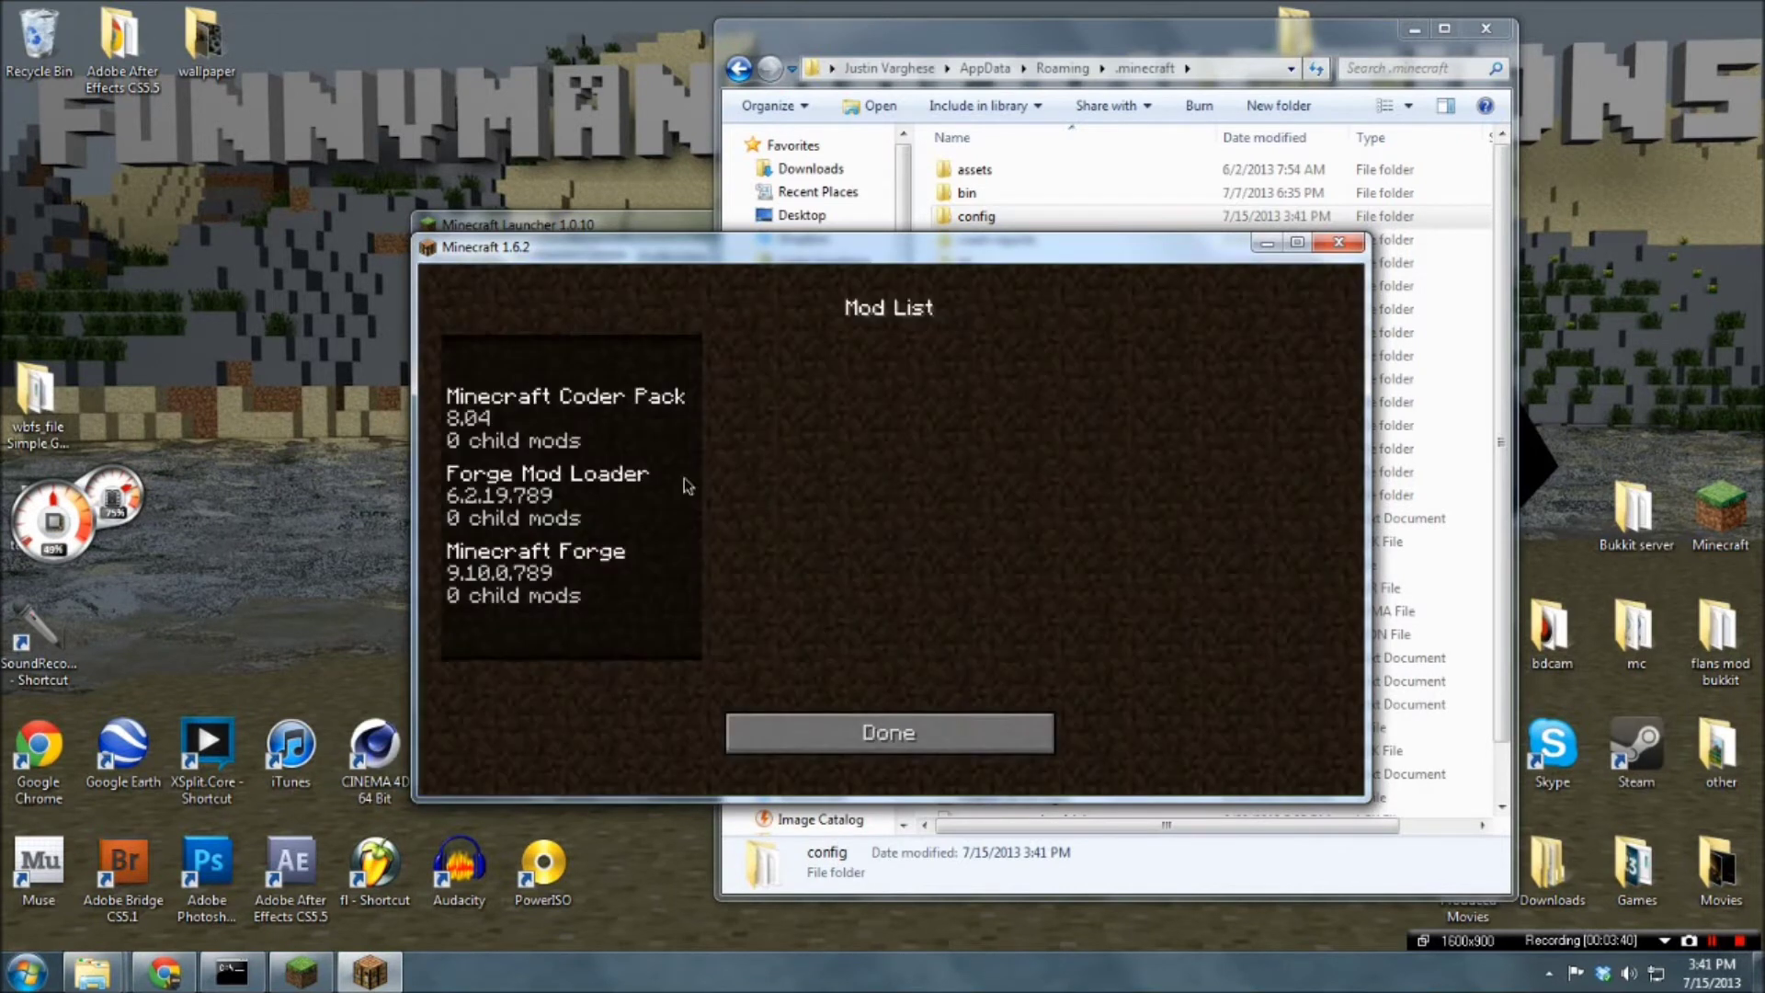
pyautogui.click(562, 416)
pyautogui.click(543, 496)
pyautogui.click(542, 571)
pyautogui.click(873, 739)
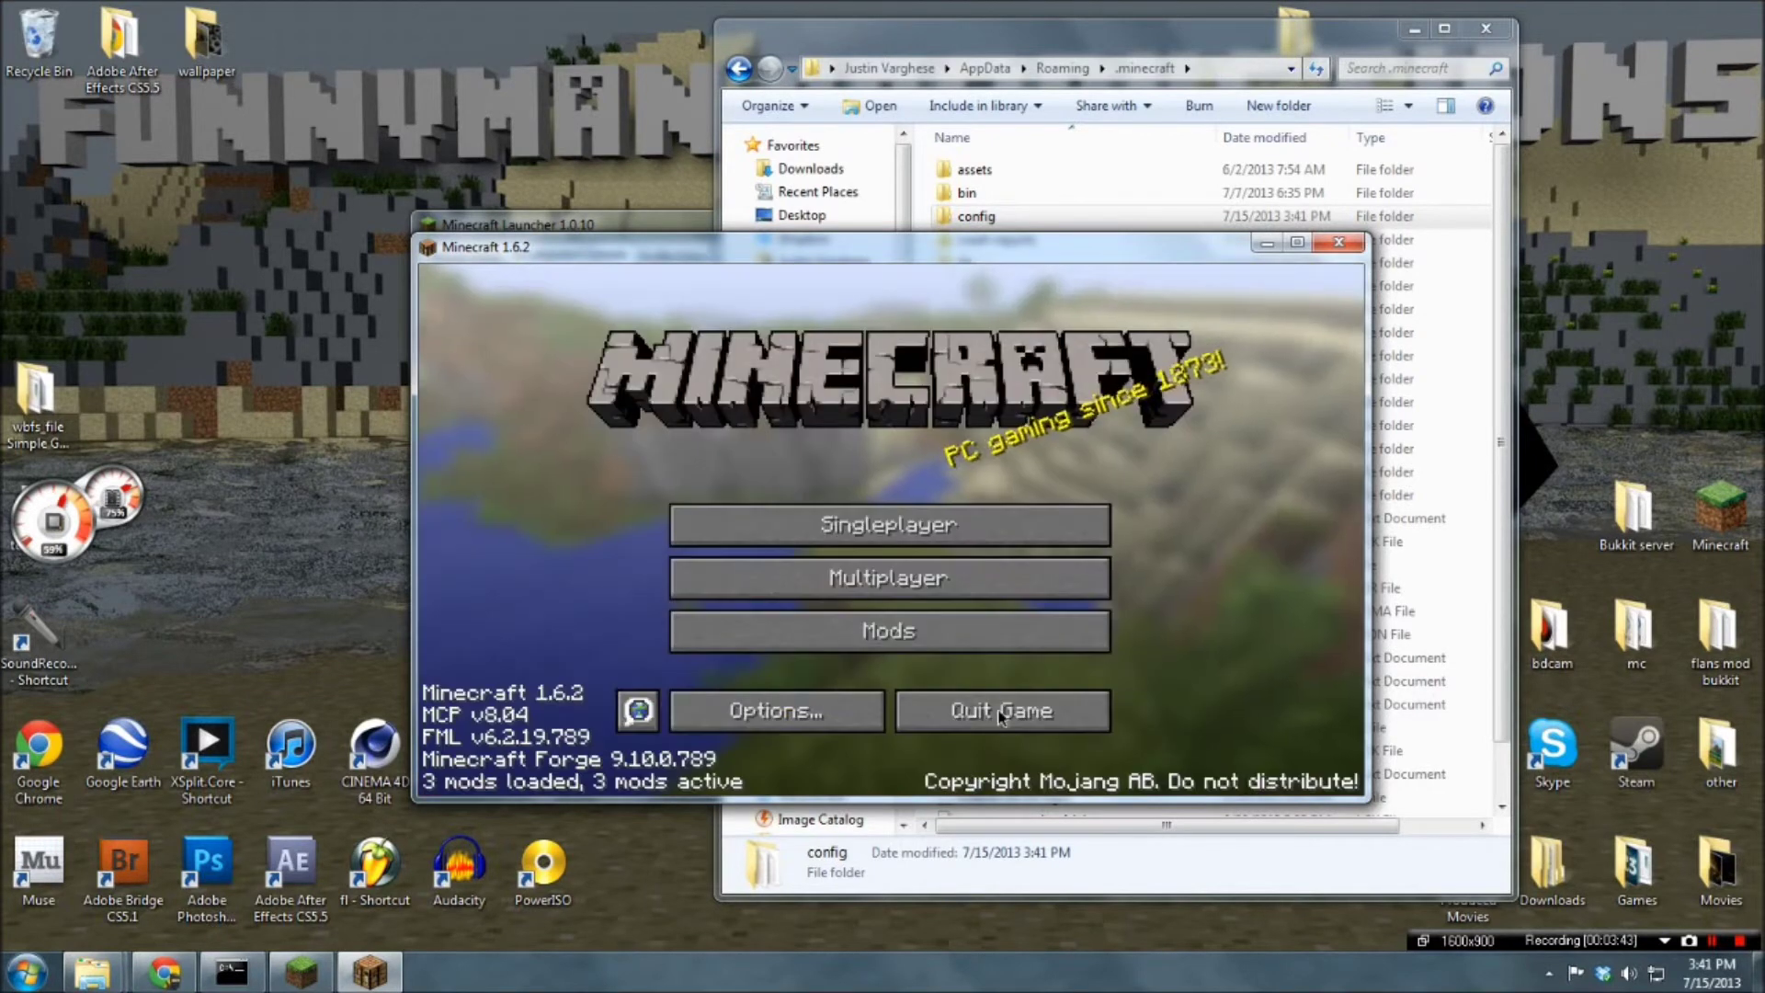
pyautogui.click(1002, 717)
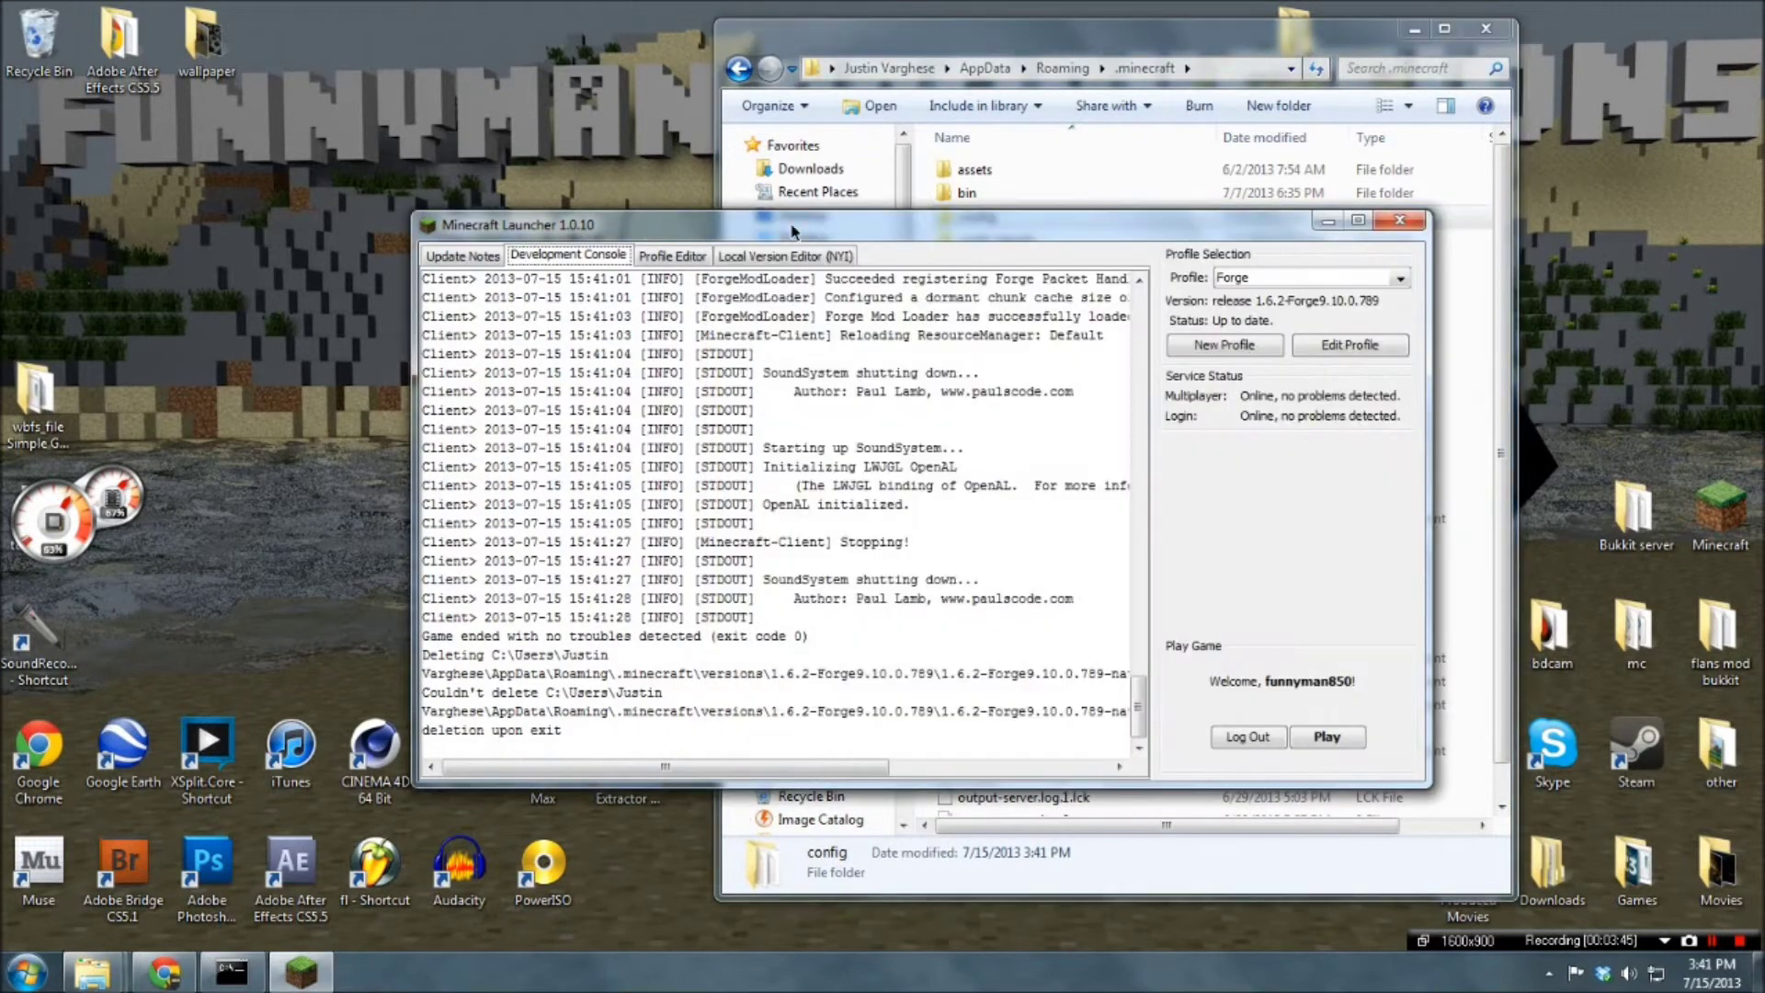
pyautogui.click(1327, 222)
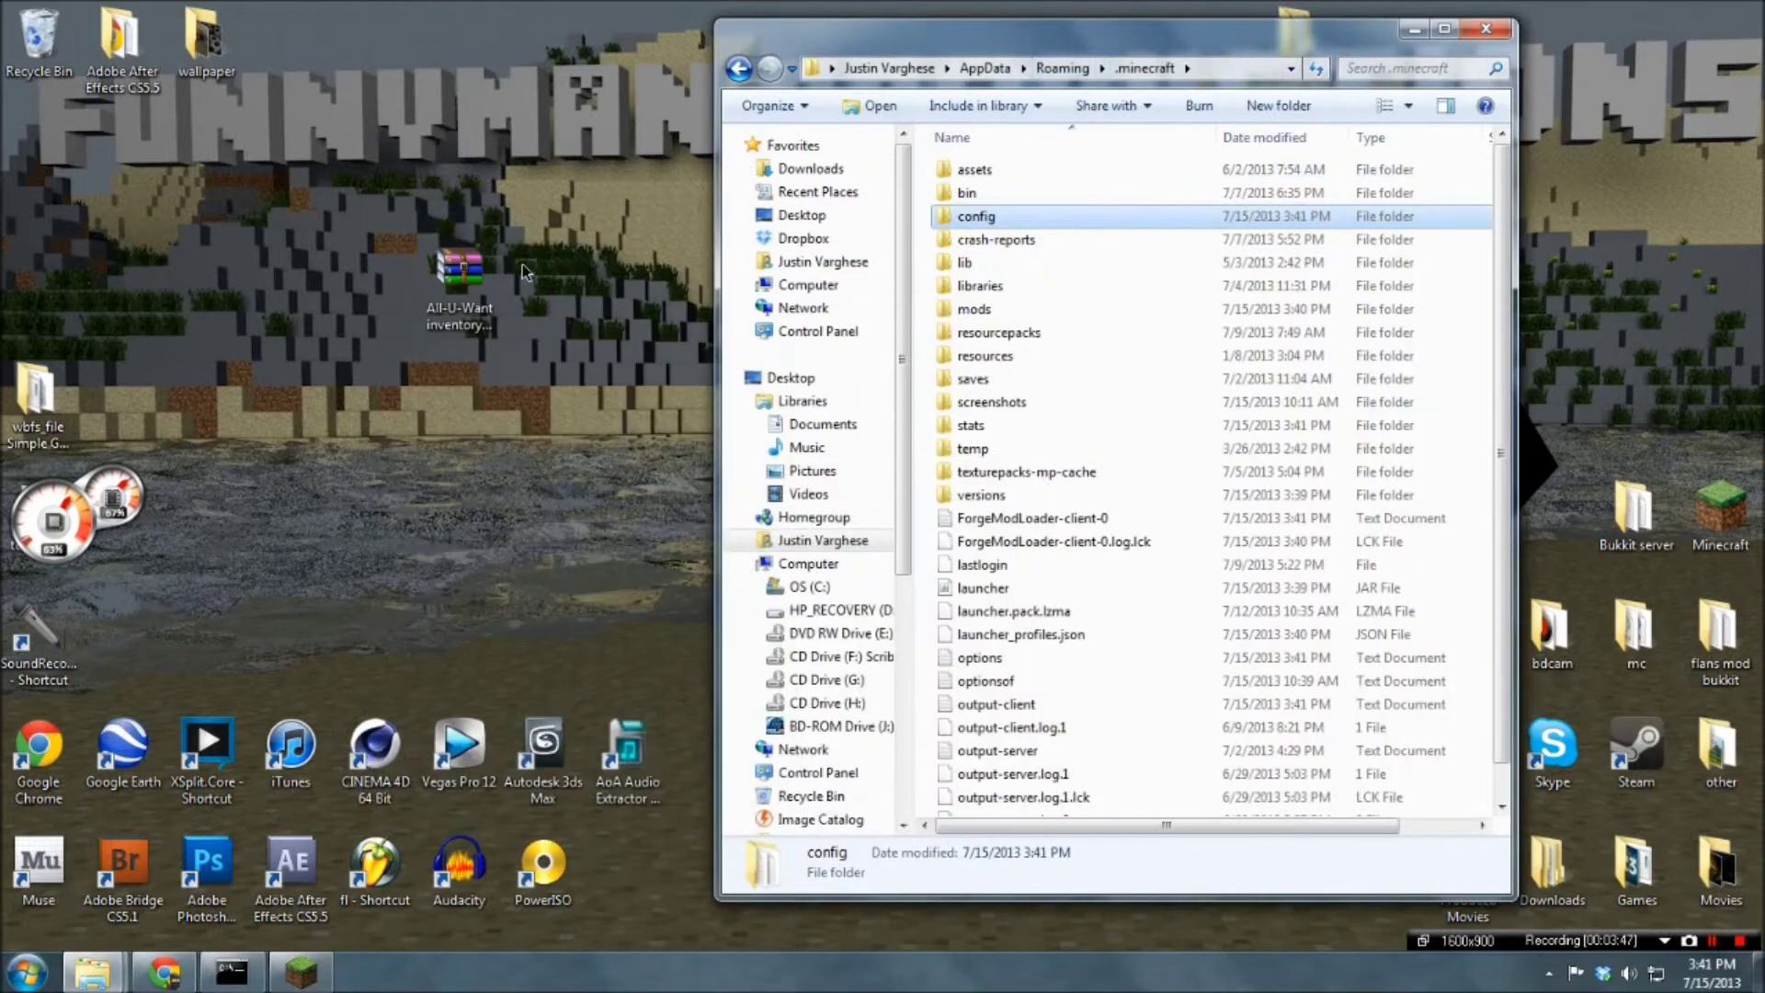
# Inspect the contents of the All-U-Want inventory editor 1.15.zip archive on the desktop and close it
pyautogui.click(460, 296)
pyautogui.doubleClick(460, 296)
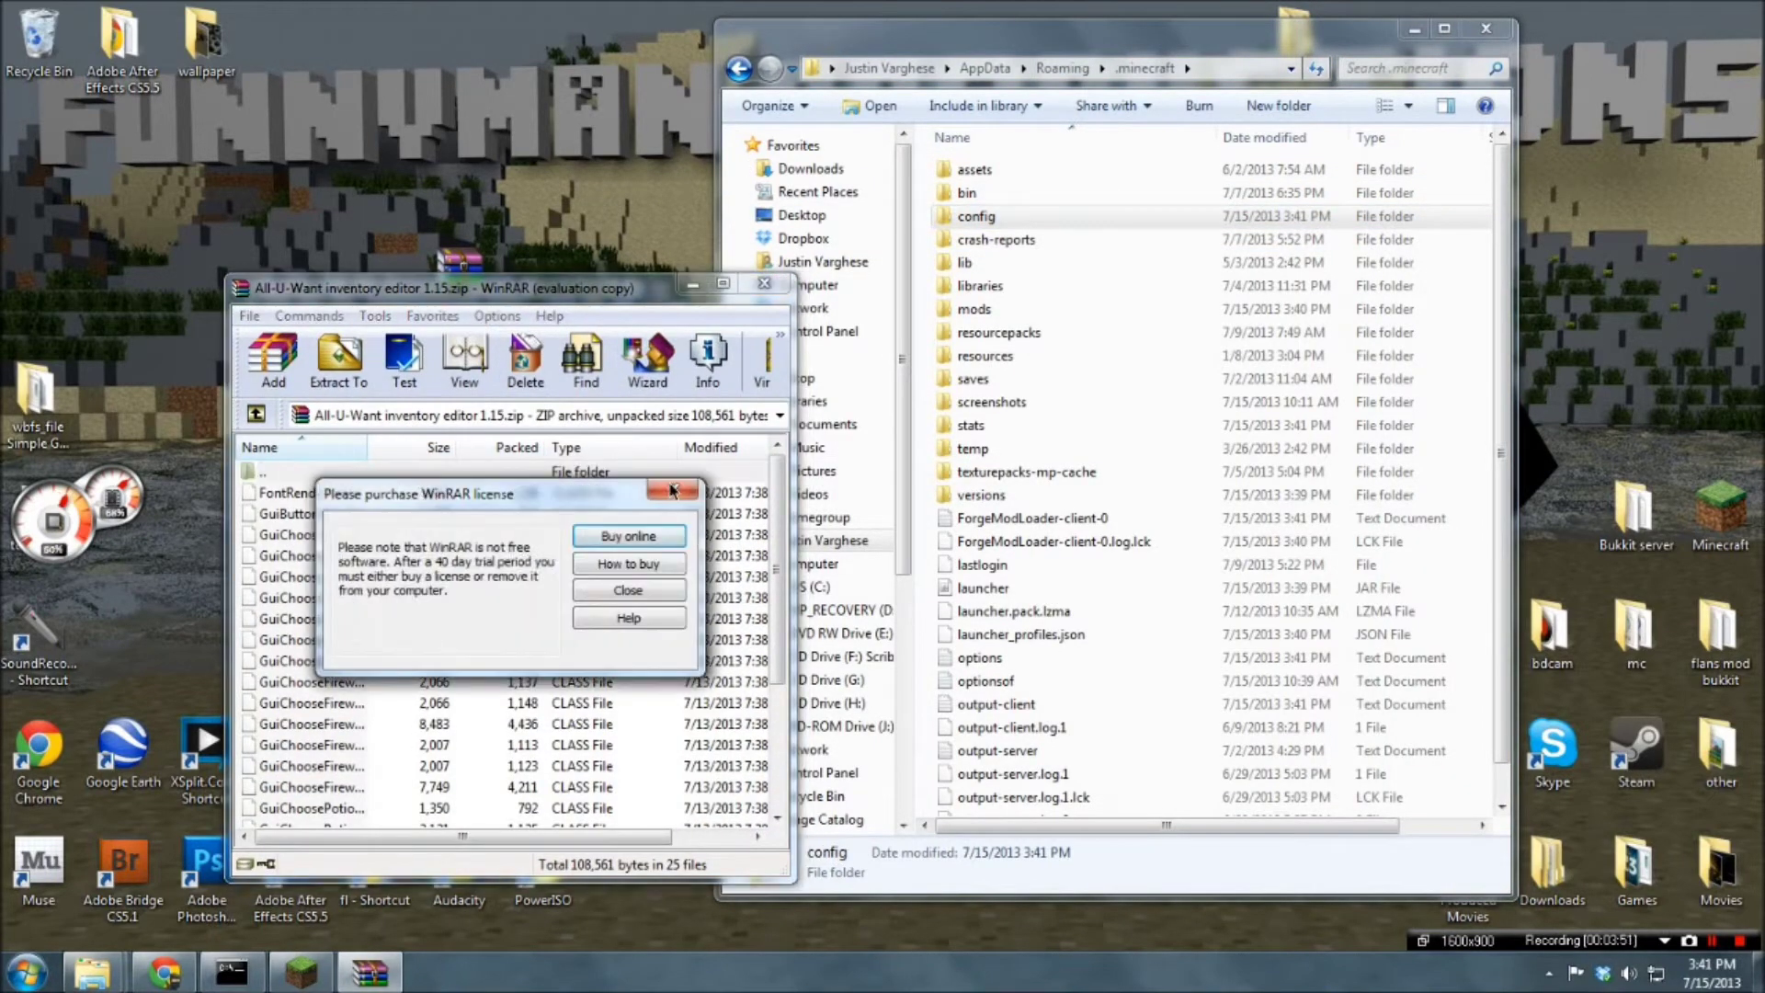
pyautogui.click(672, 490)
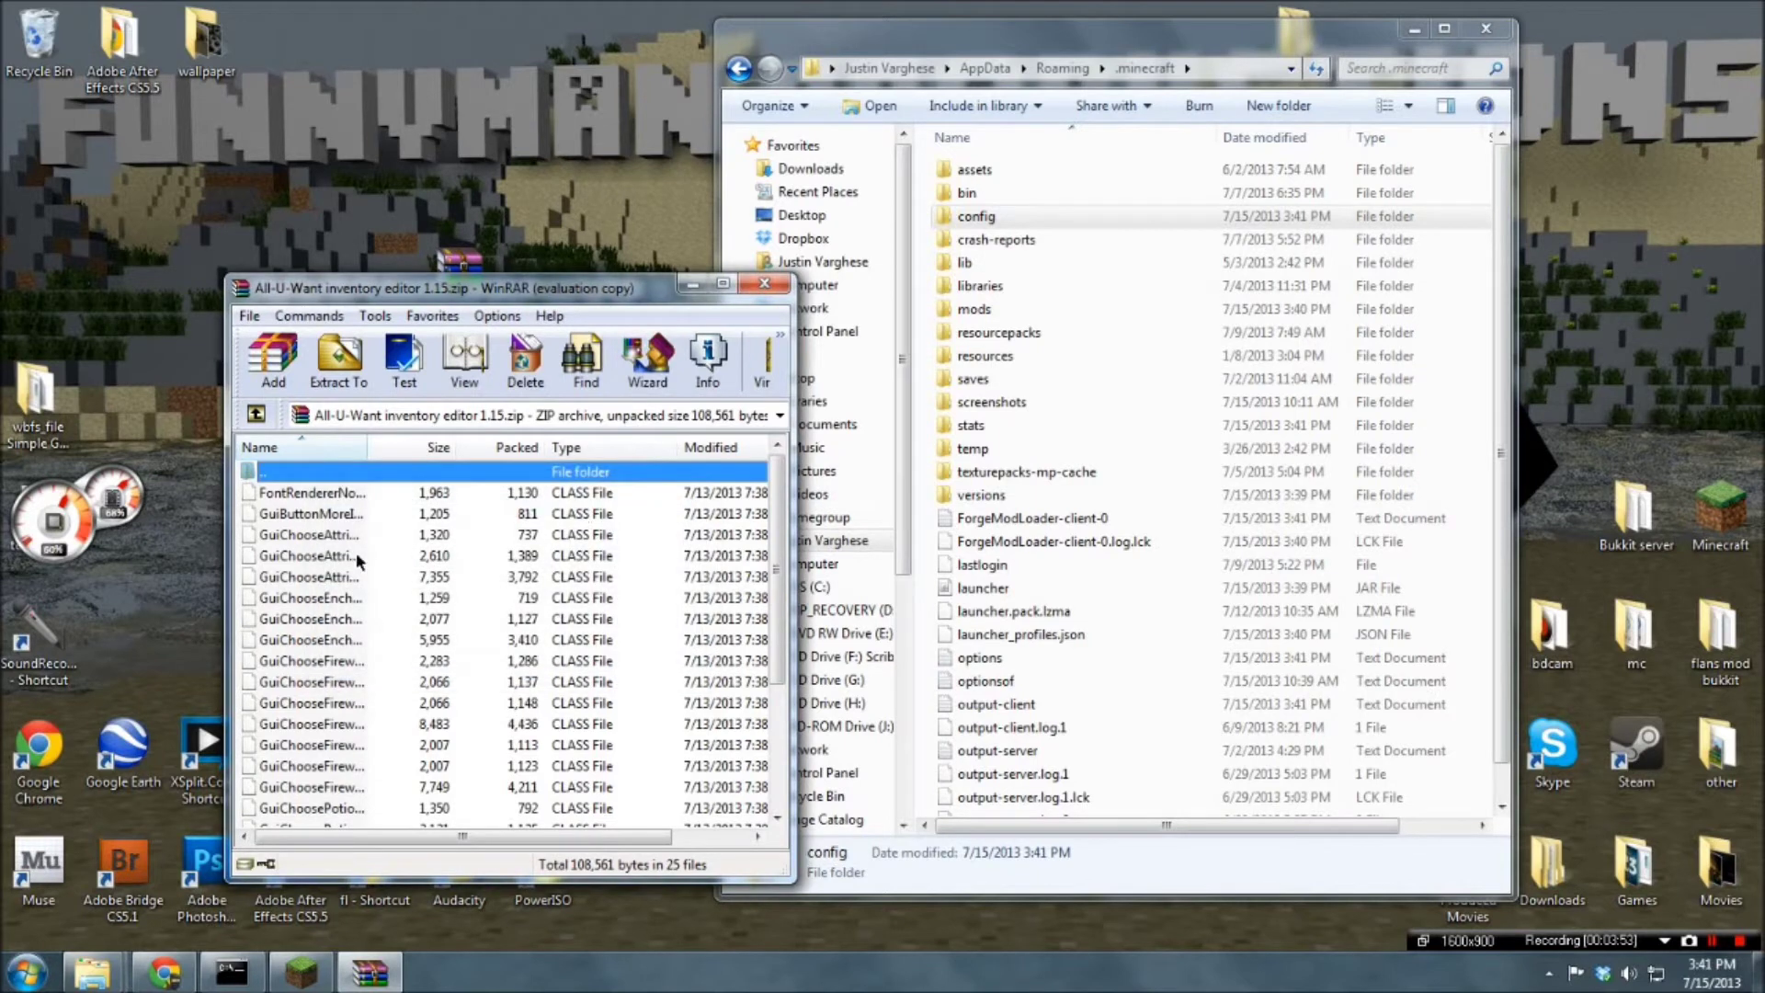
pyautogui.click(763, 283)
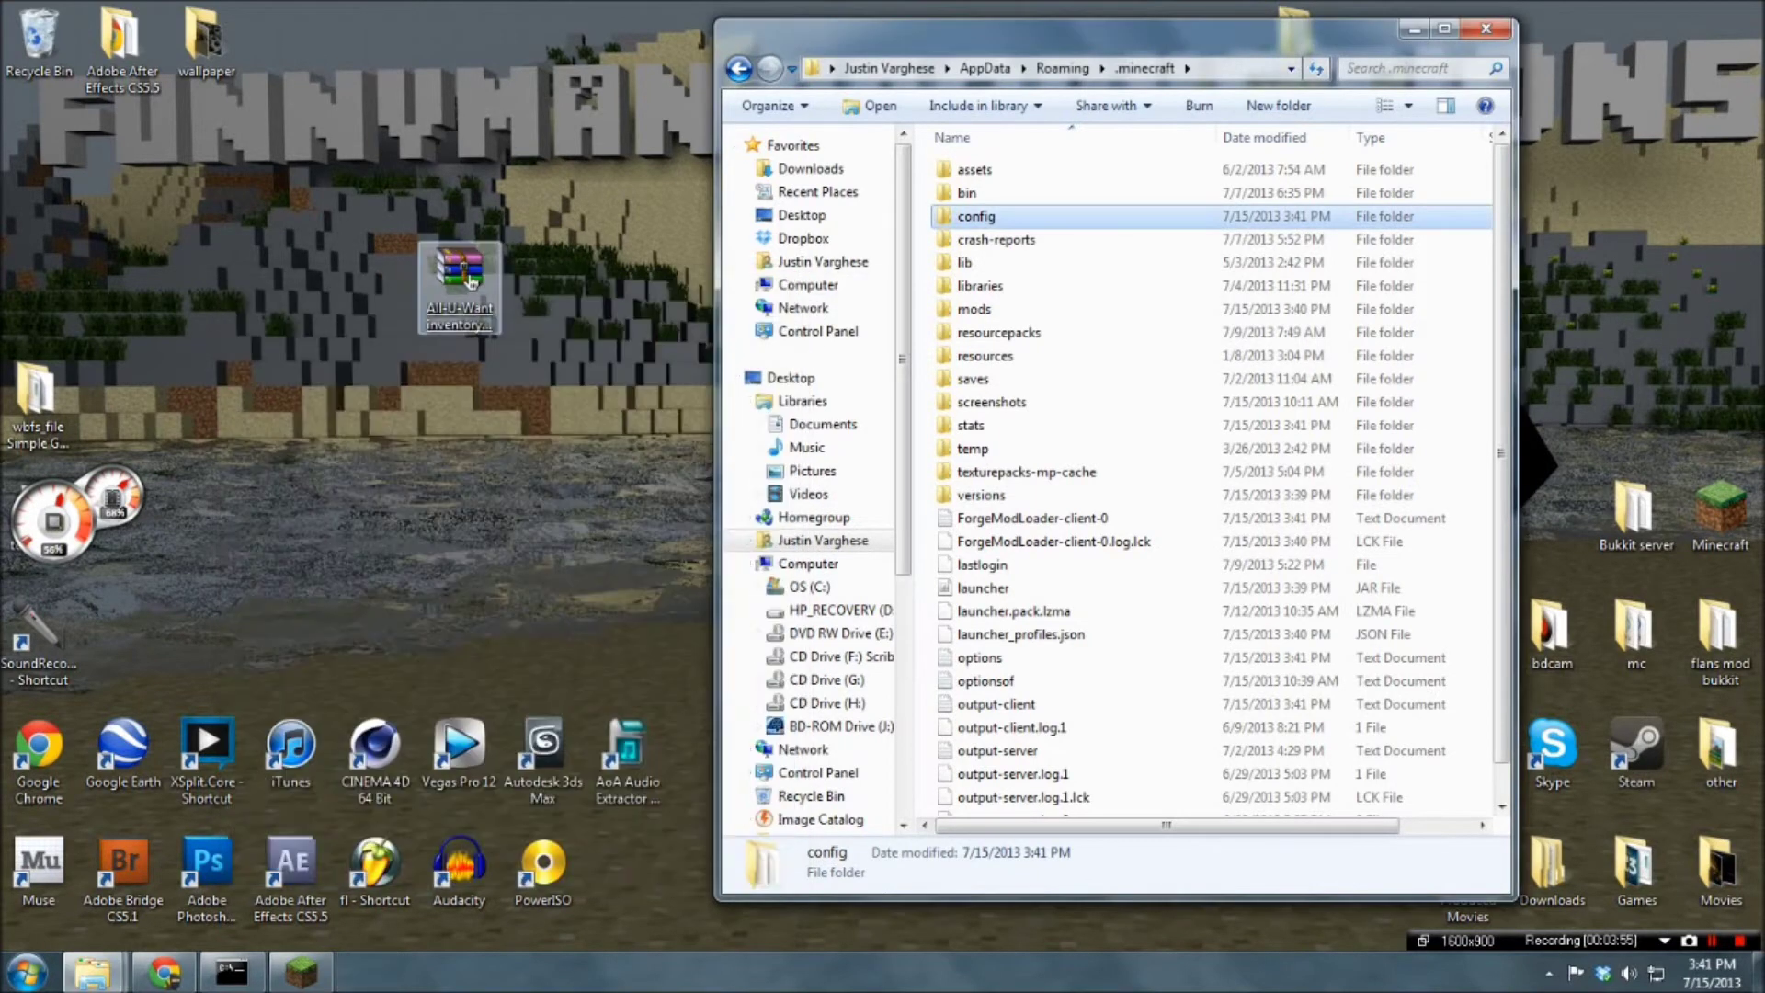
# Move the All-U-Want inventory editor archive from the desktop into .minecraft's mods folder and close the folder window
pyautogui.moveTo(470, 280); pyautogui.dragTo(1233, 373)
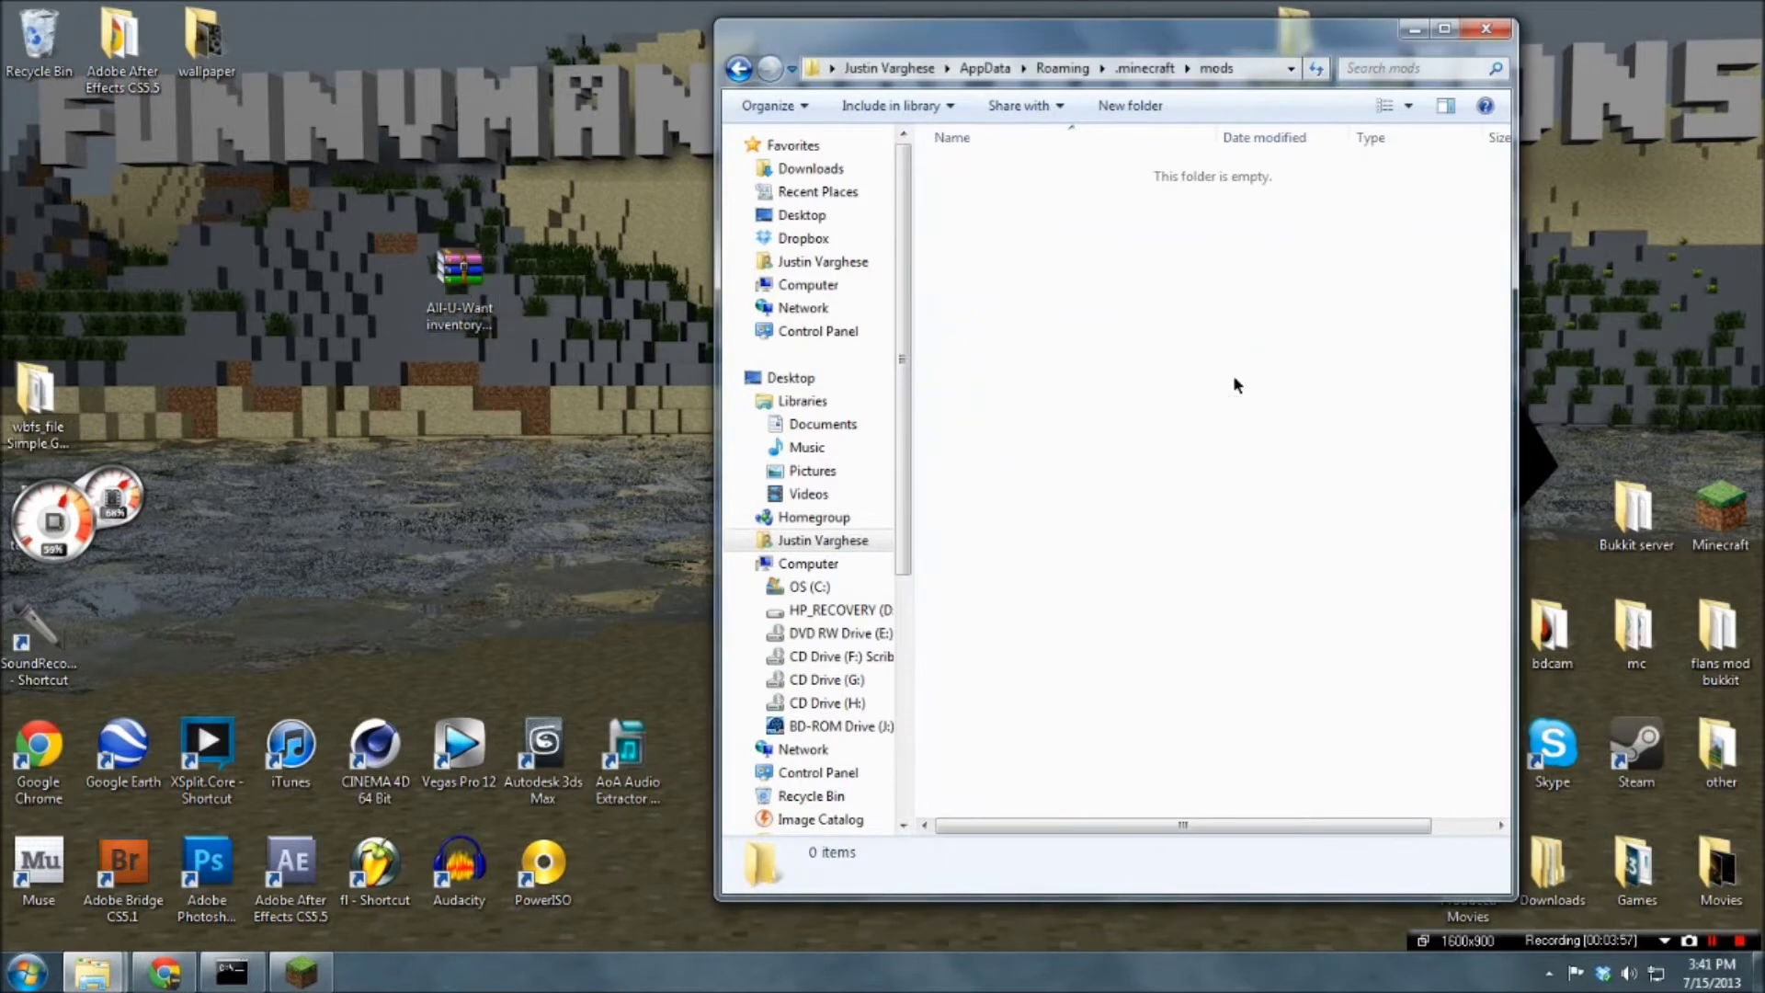
pyautogui.click(1482, 31)
# Close the duplicate Minecraft launcher, move the remaining one aside and start the game with the Forge profile
pyautogui.press('Return')
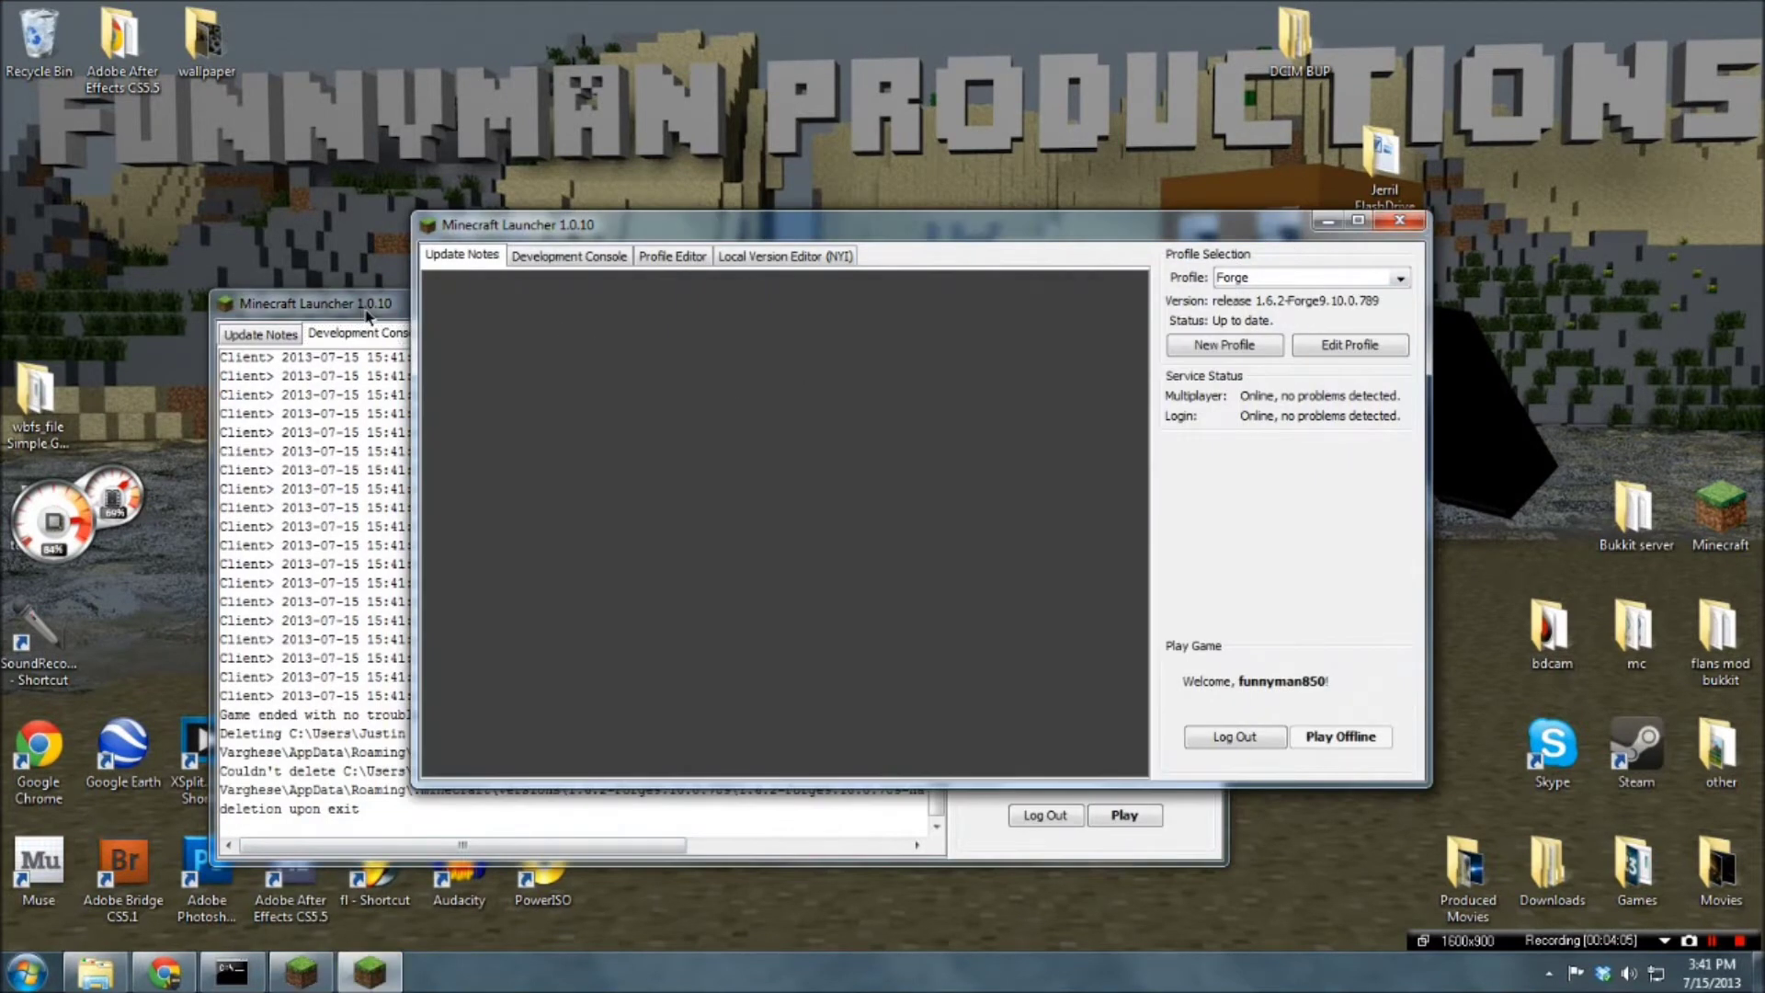
pyautogui.click(1399, 221)
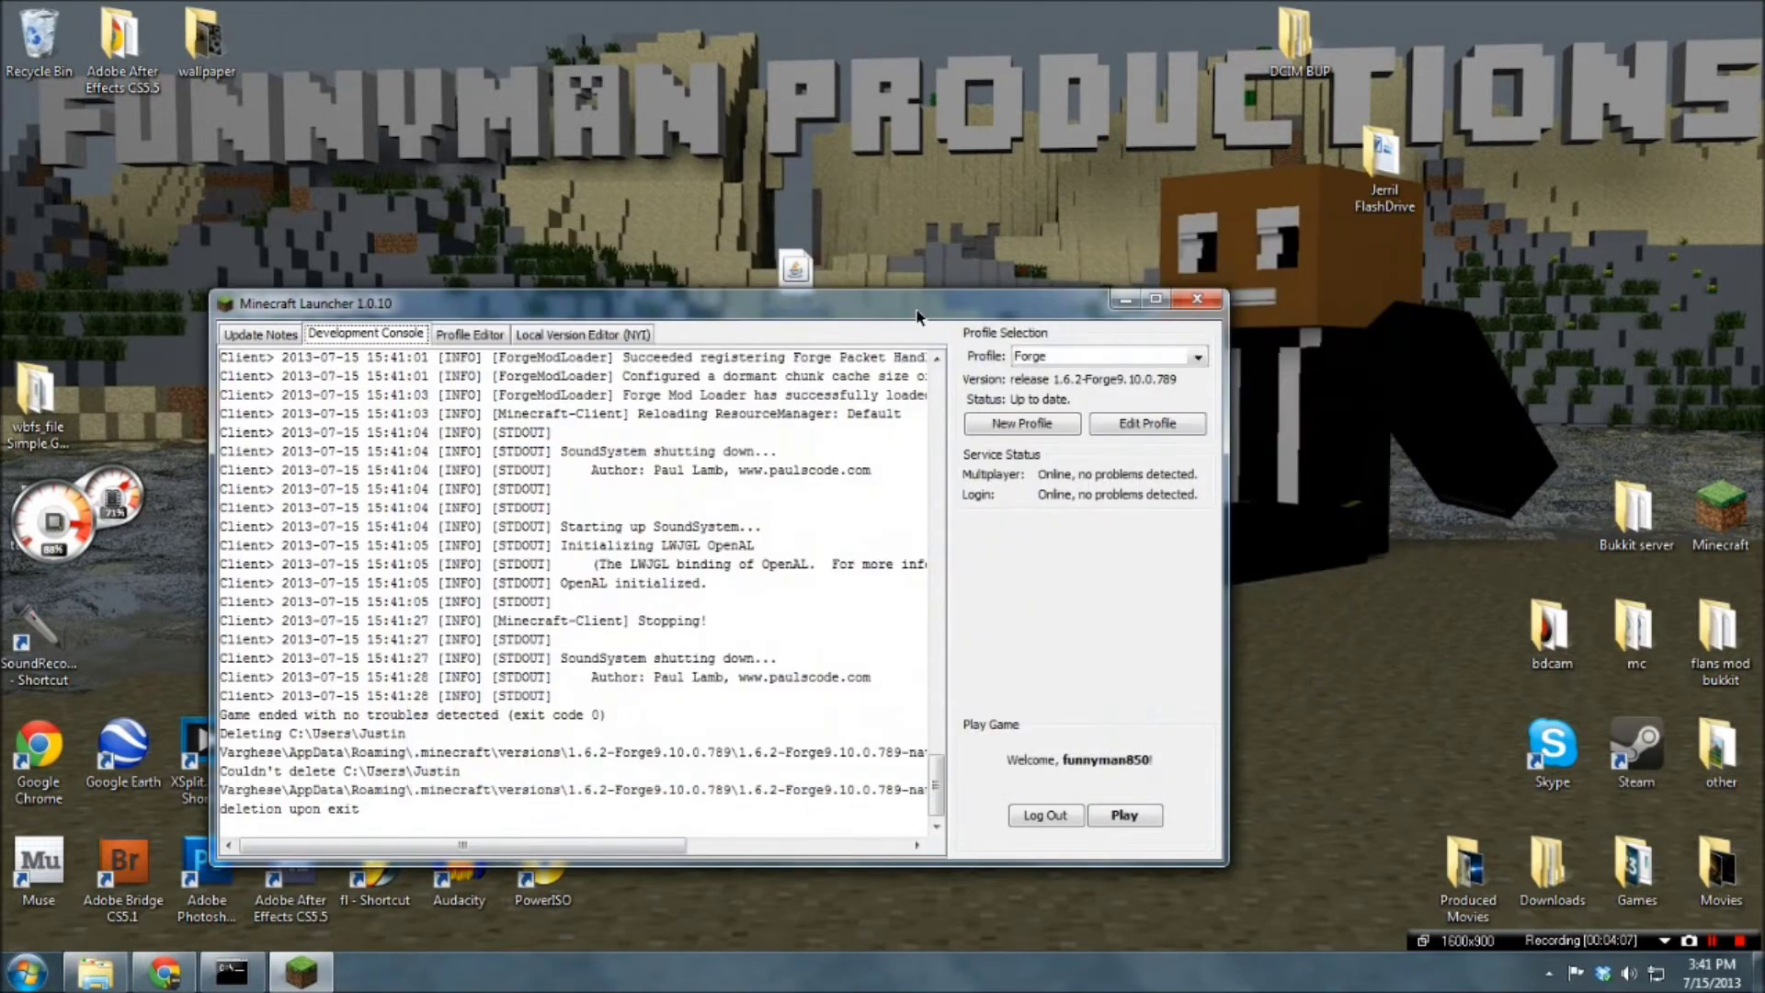
pyautogui.moveTo(911, 304); pyautogui.dragTo(1232, 169)
pyautogui.click(1464, 682)
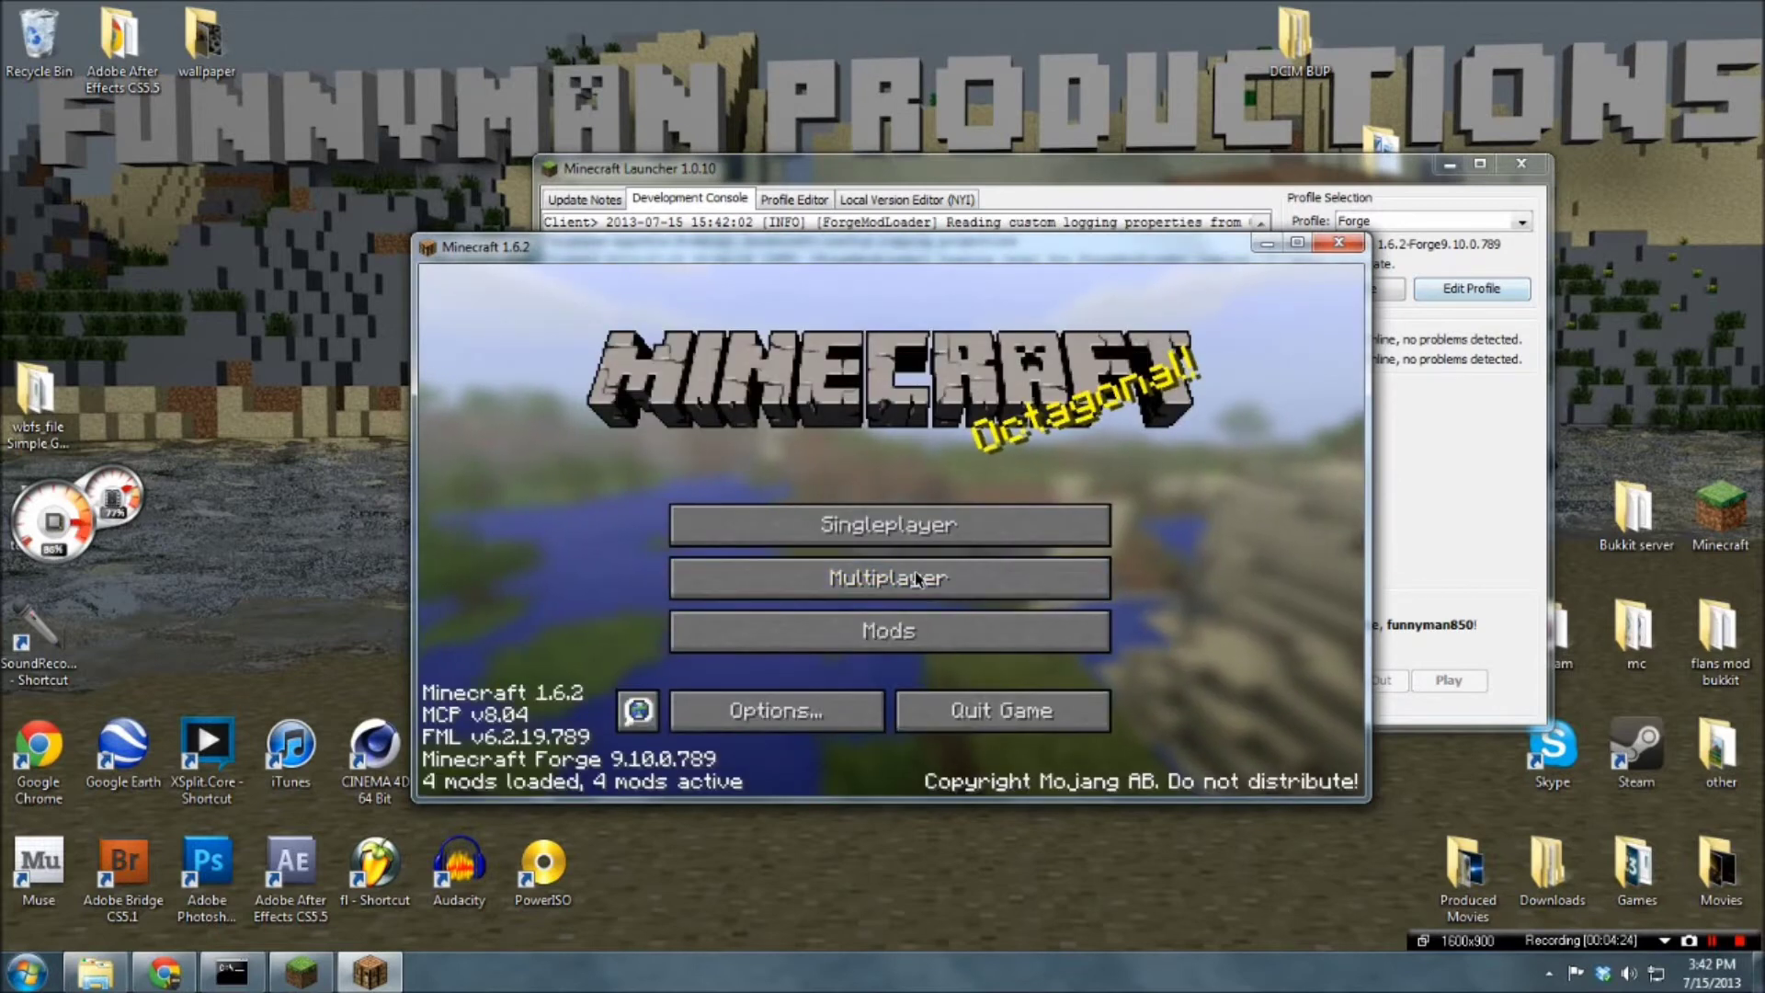
# Check the game's mod list for the mod_Invedit entry and return to the title screen
pyautogui.click(843, 639)
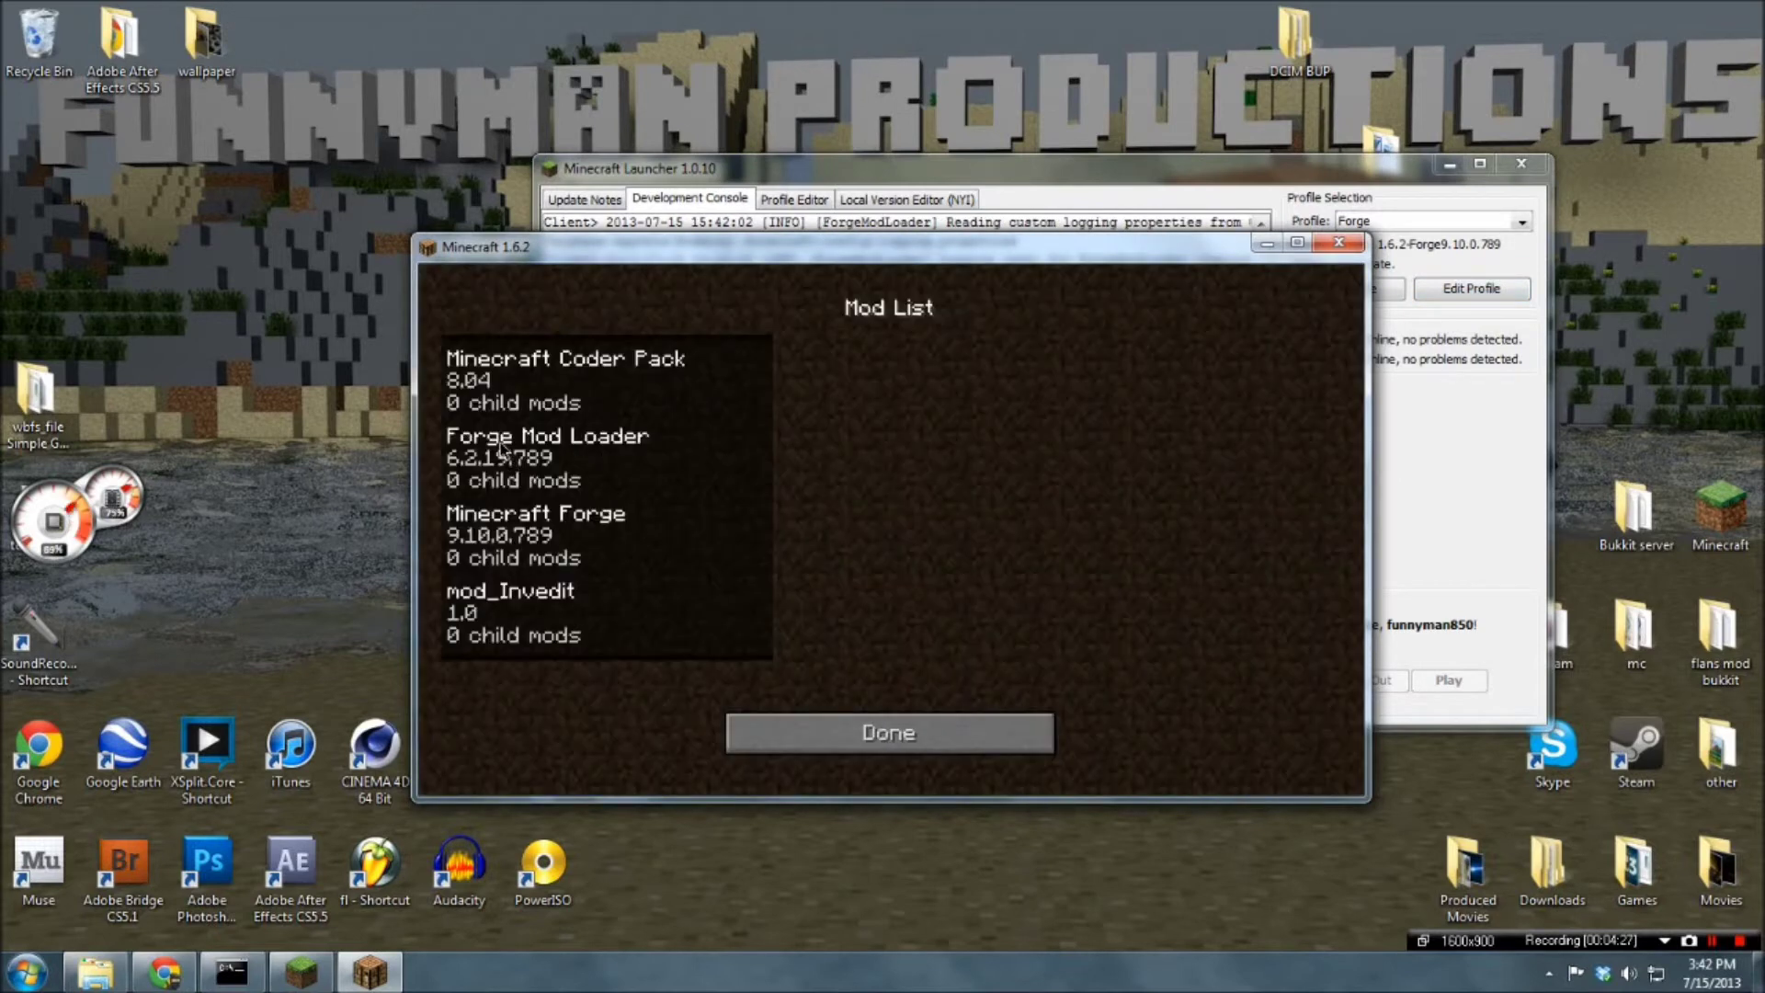
pyautogui.click(522, 618)
pyautogui.click(852, 728)
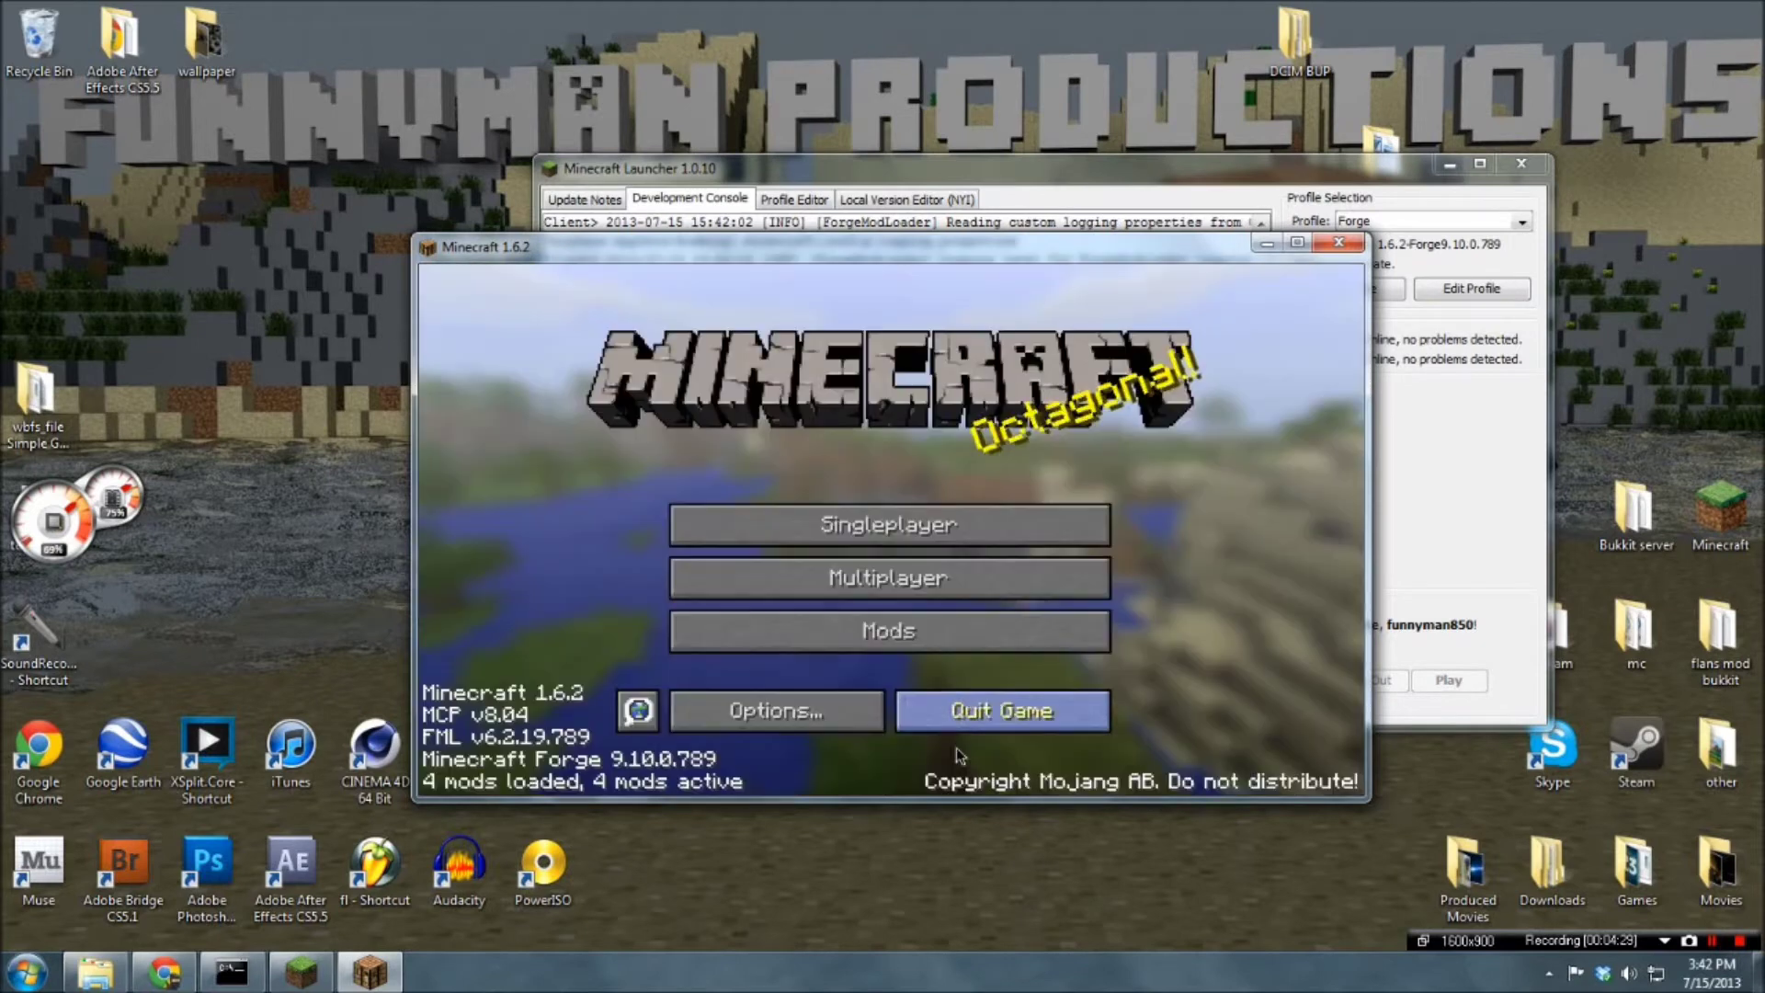
# Try to join the Local Host multiplayer server and return to the title screen
pyautogui.click(888, 577)
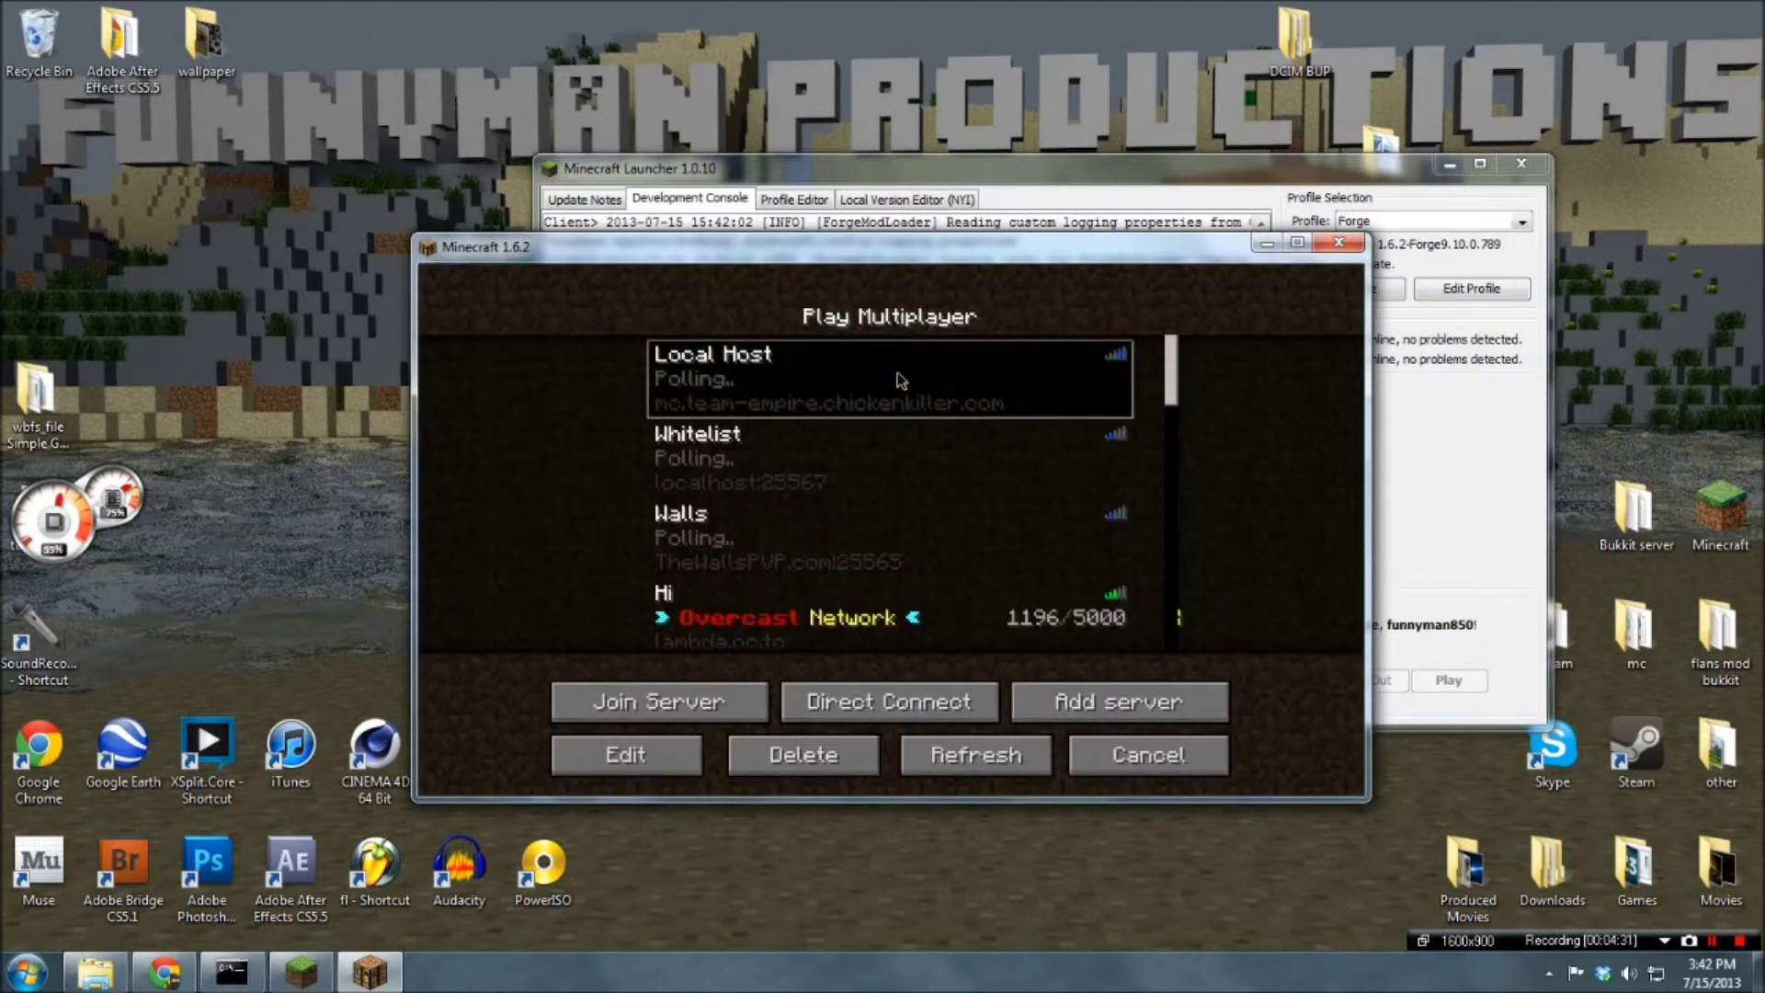
pyautogui.doubleClick(956, 397)
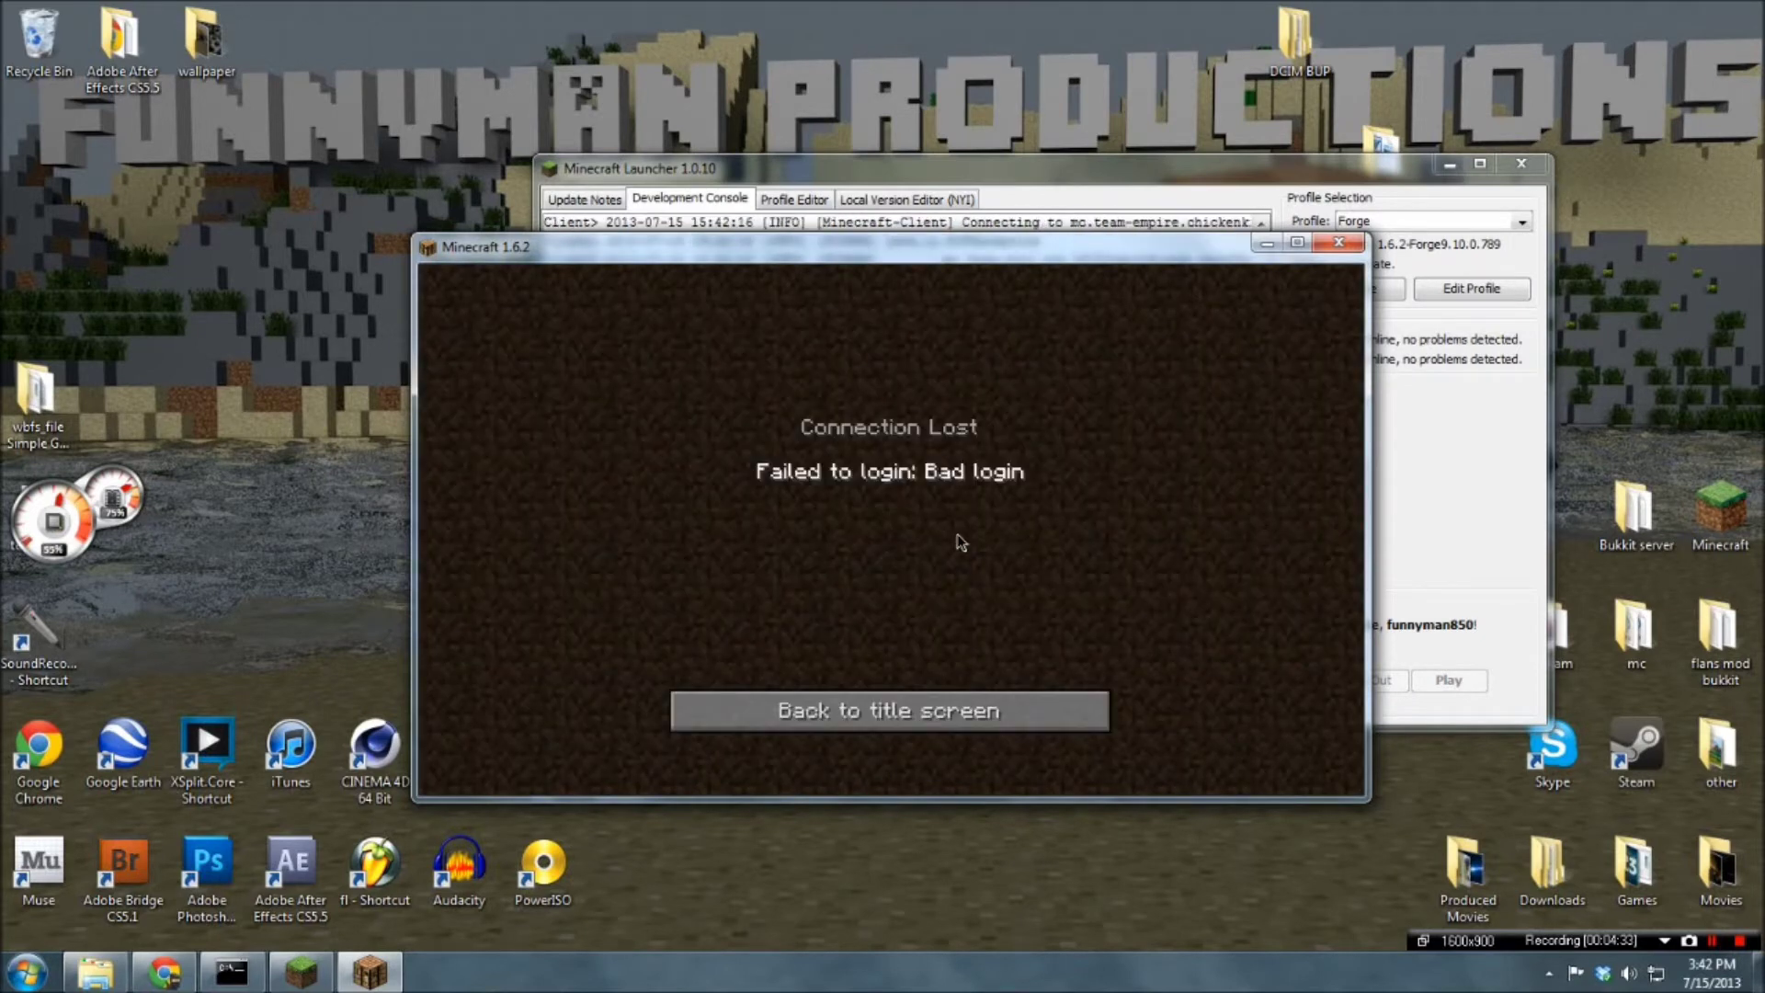
pyautogui.click(938, 717)
pyautogui.click(1098, 767)
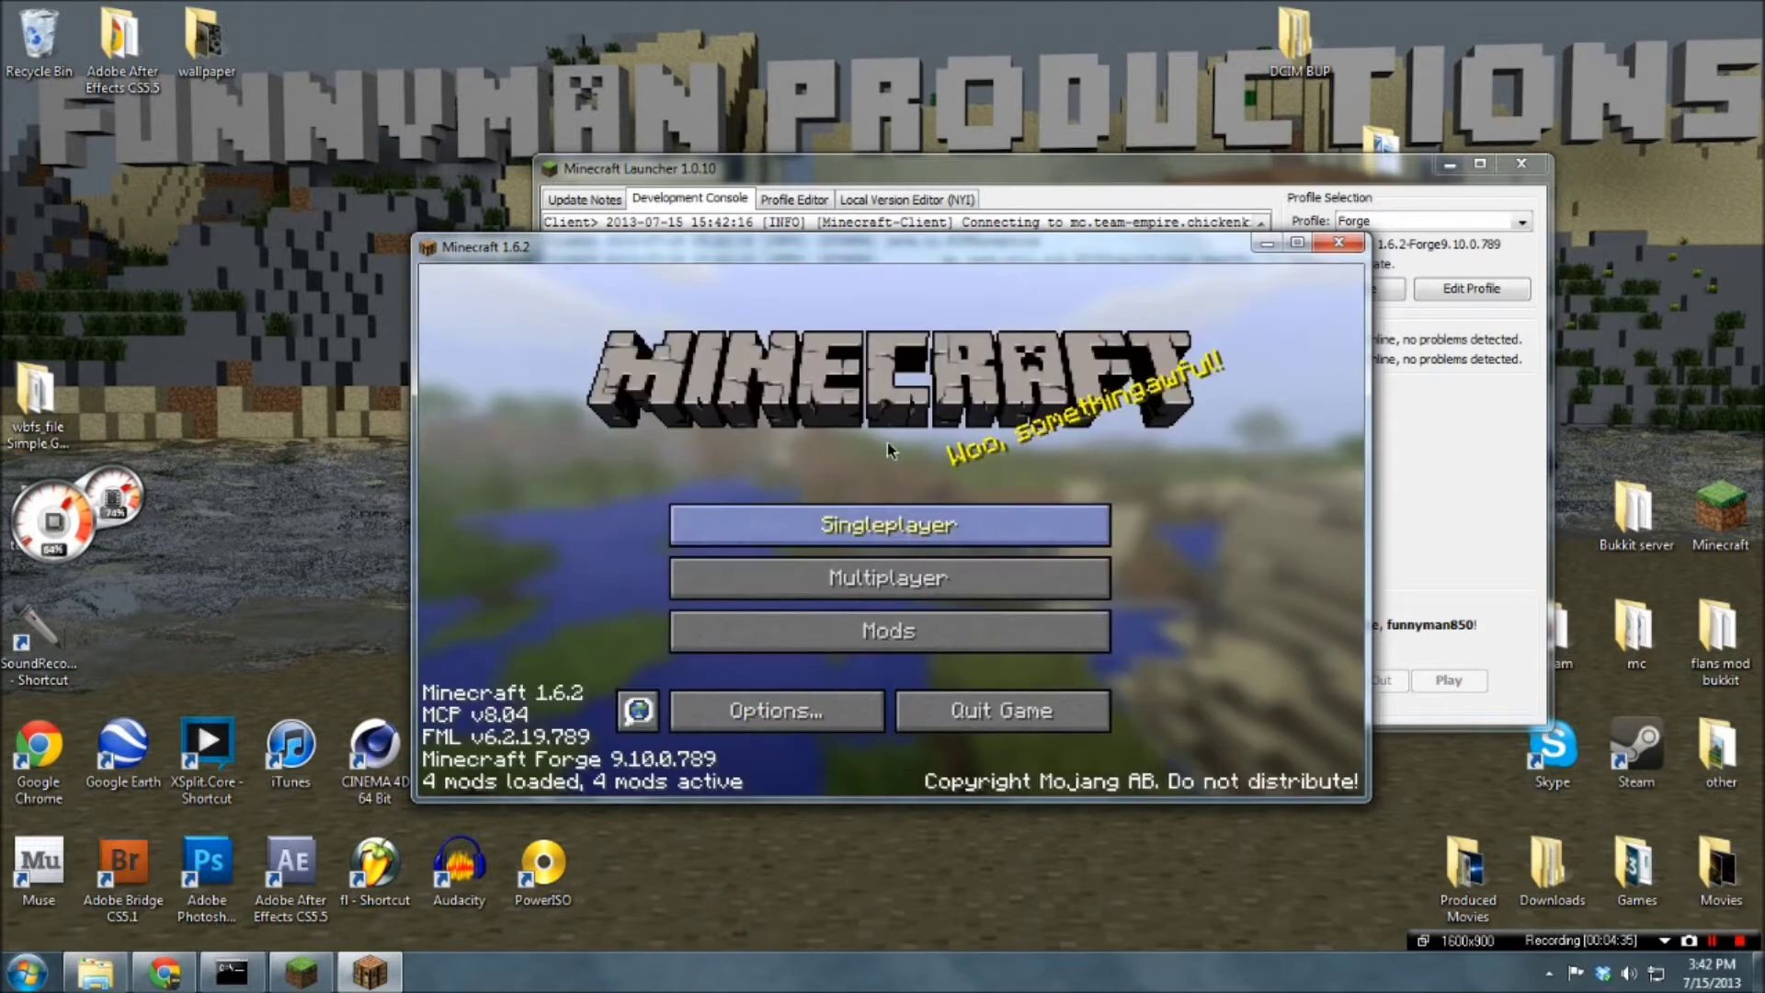
# Load the first singleplayer world and open the creative inventory to view the hotbar sword's enchantments
pyautogui.click(885, 528)
pyautogui.doubleClick(870, 384)
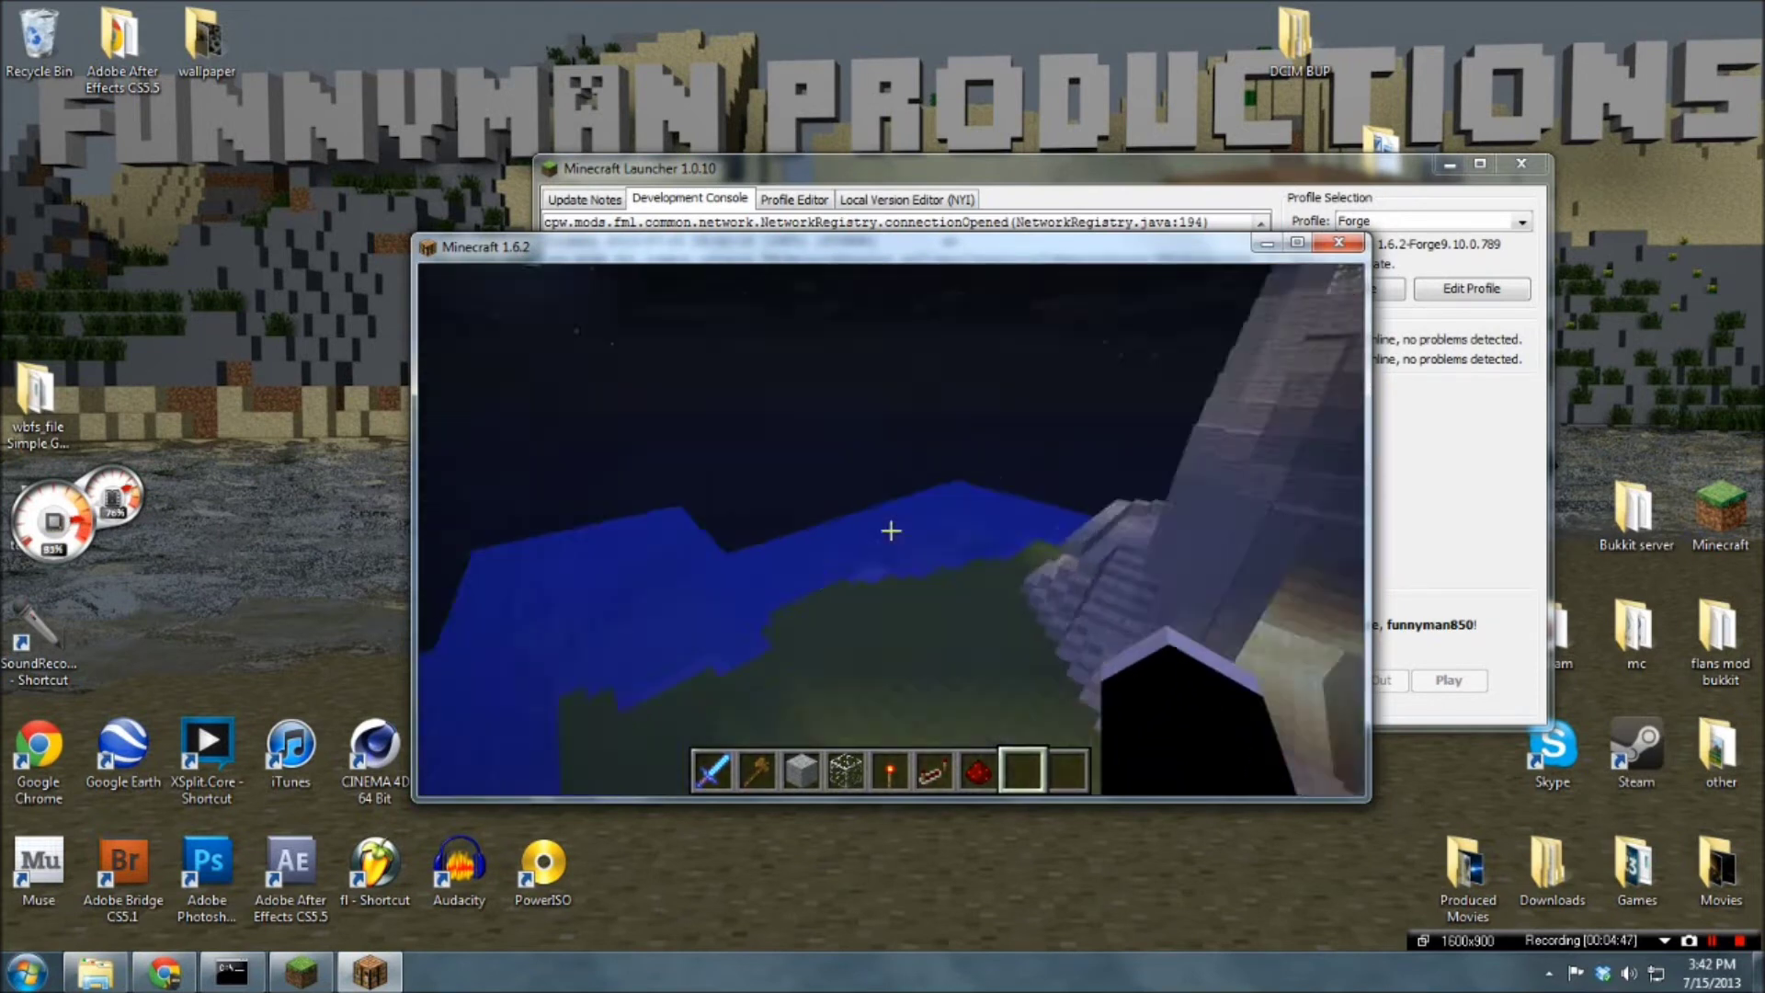
pyautogui.press('e')
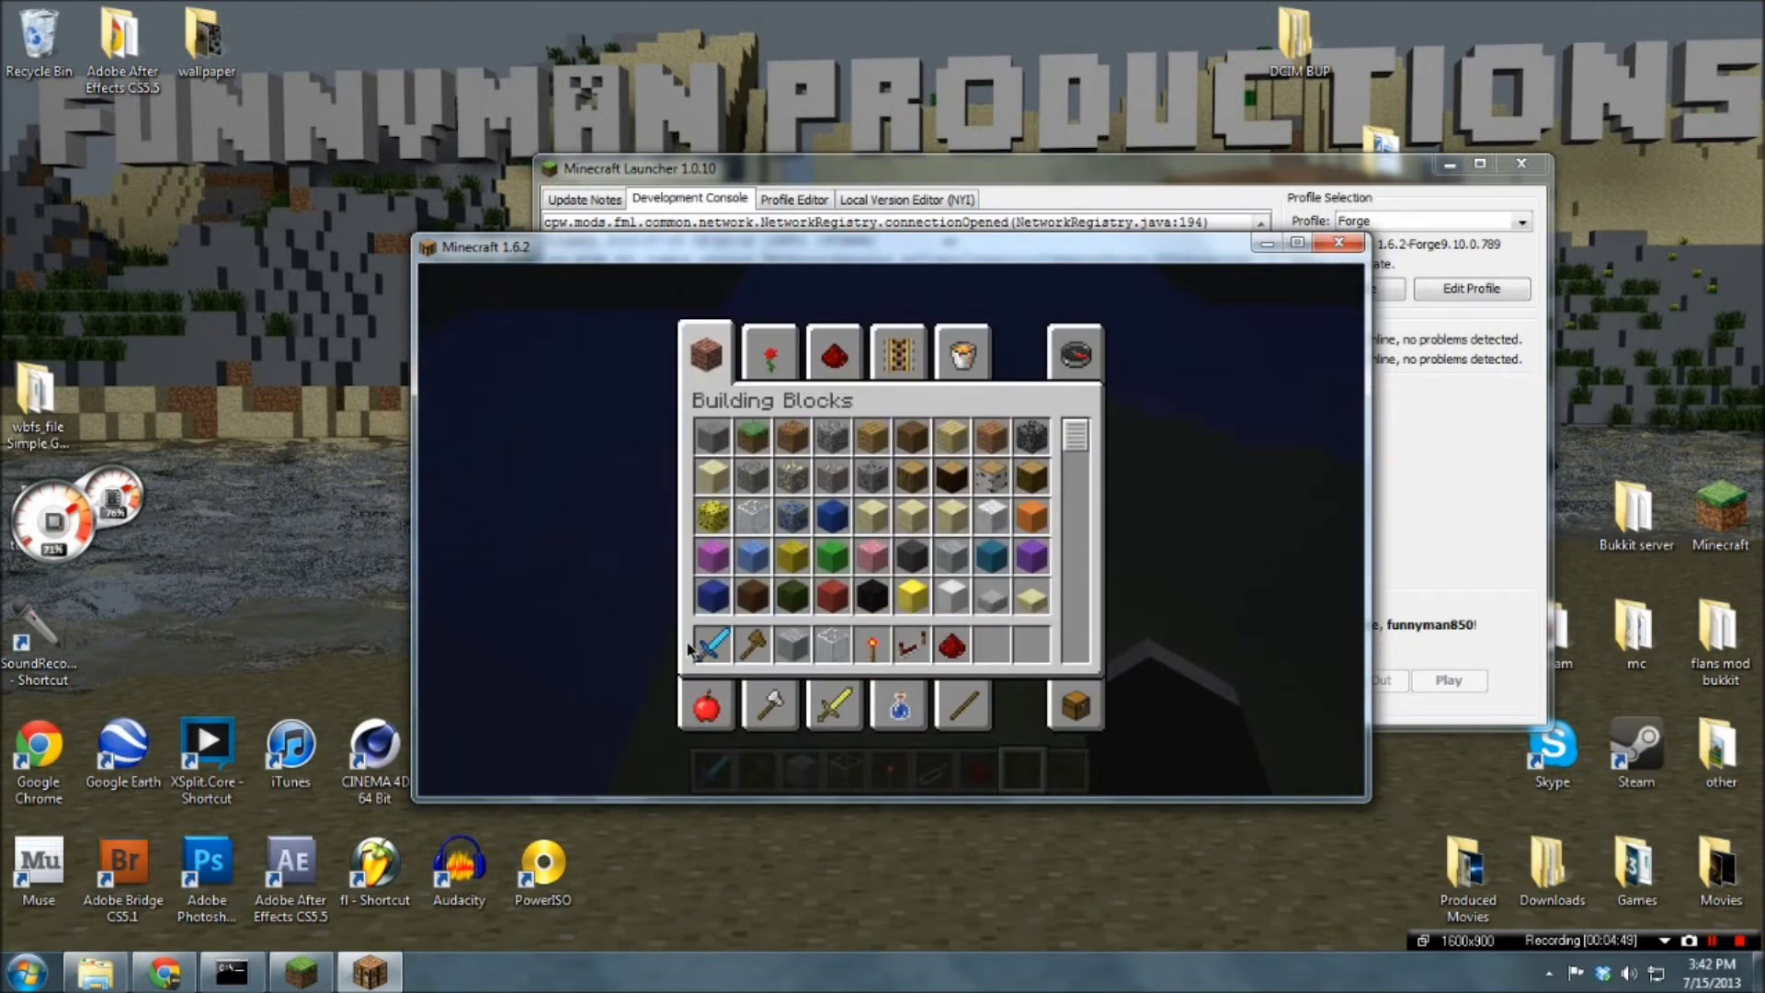
pyautogui.moveTo(719, 650)
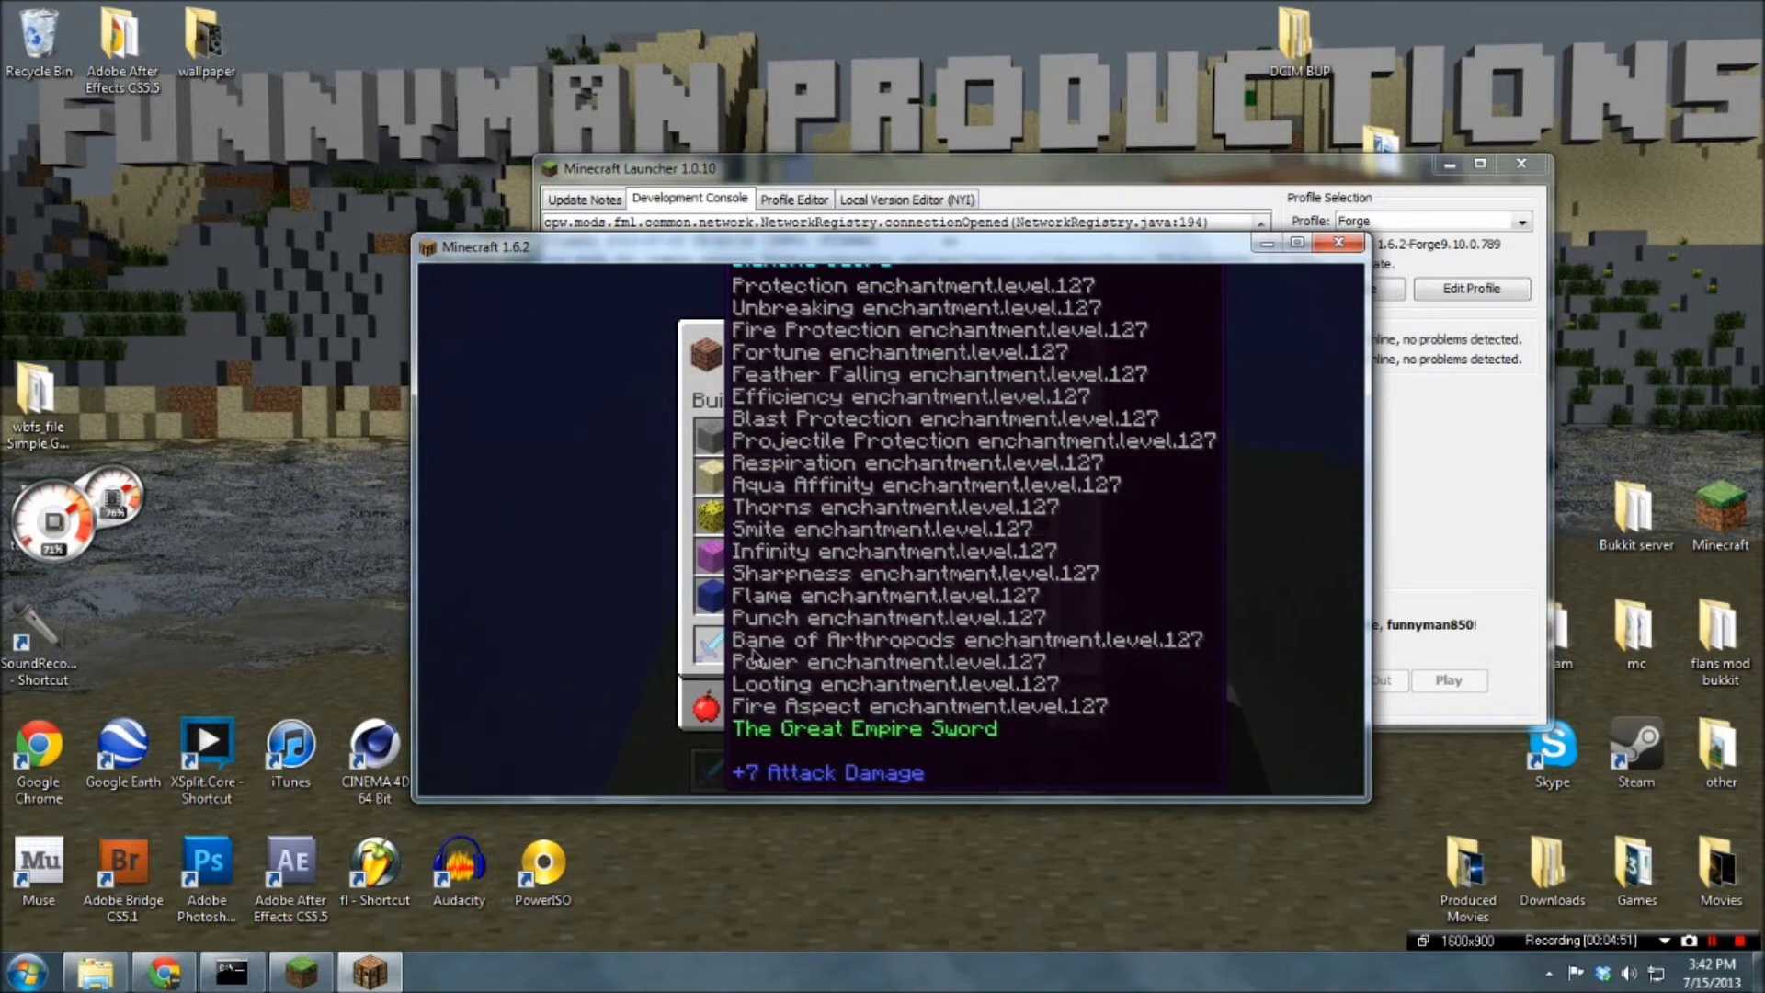
# Browse the Redstone, Materials, Brewing and Miscellaneous categories of the creative inventory for a spawn egg
pyautogui.click(852, 358)
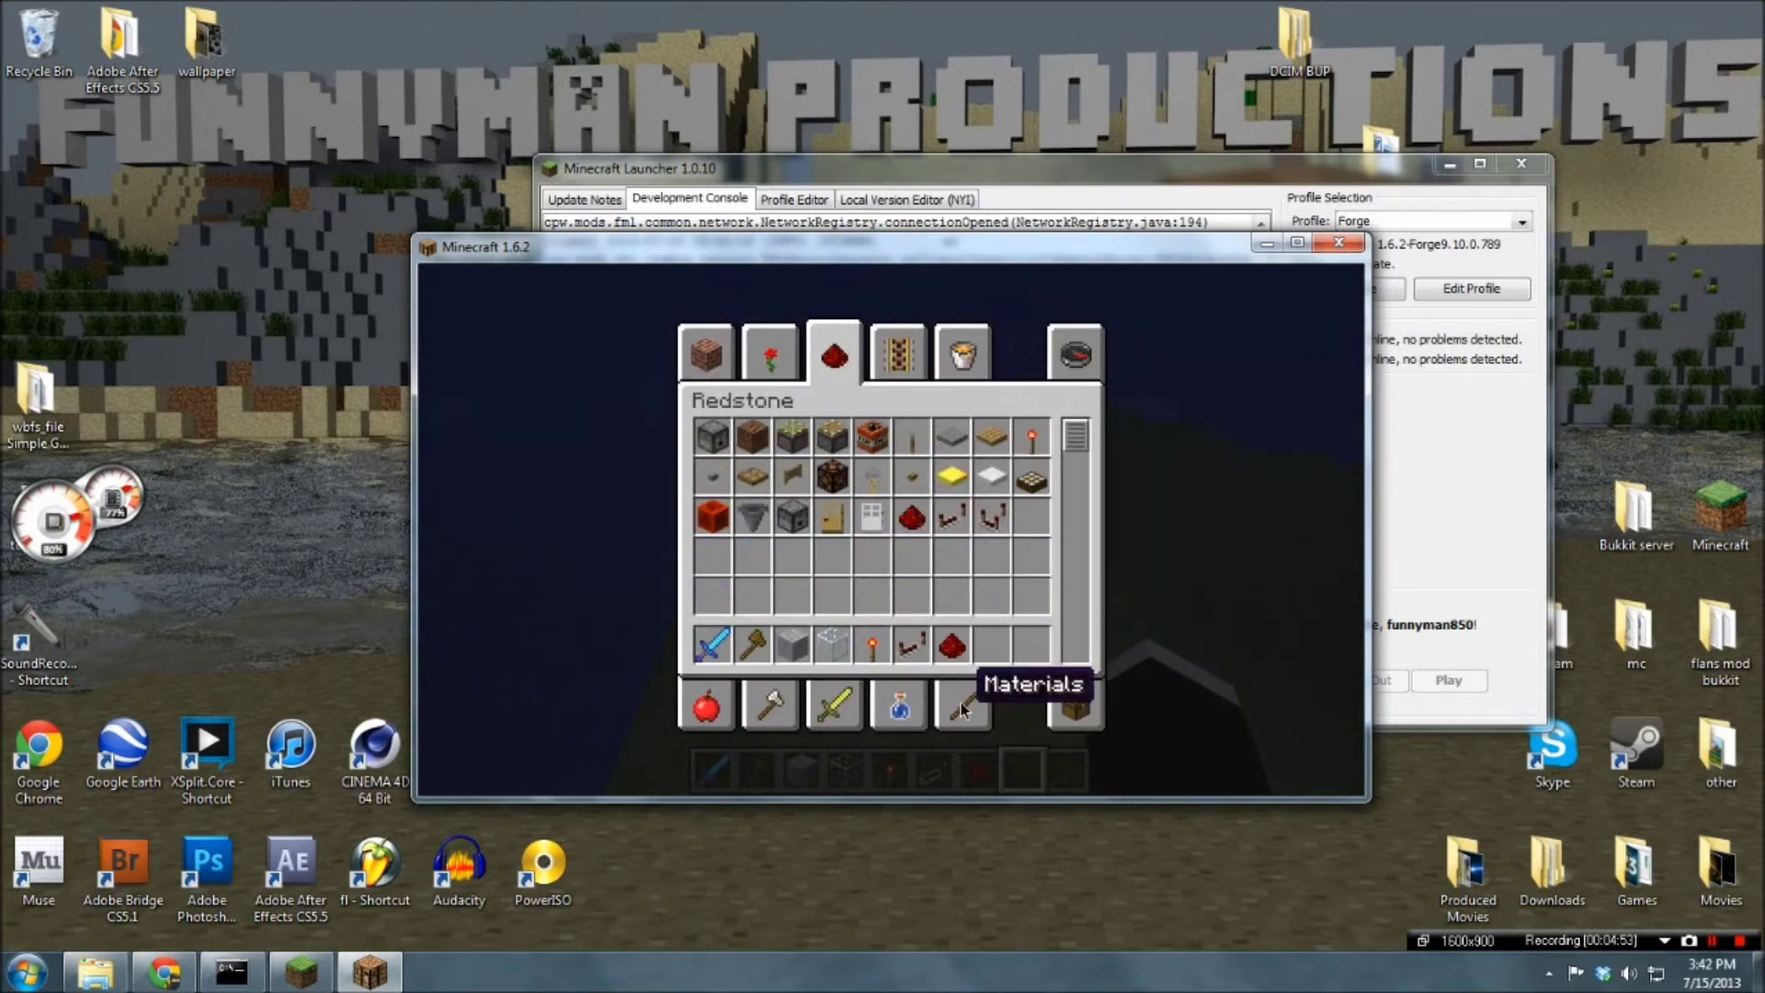
pyautogui.click(963, 707)
pyautogui.click(899, 706)
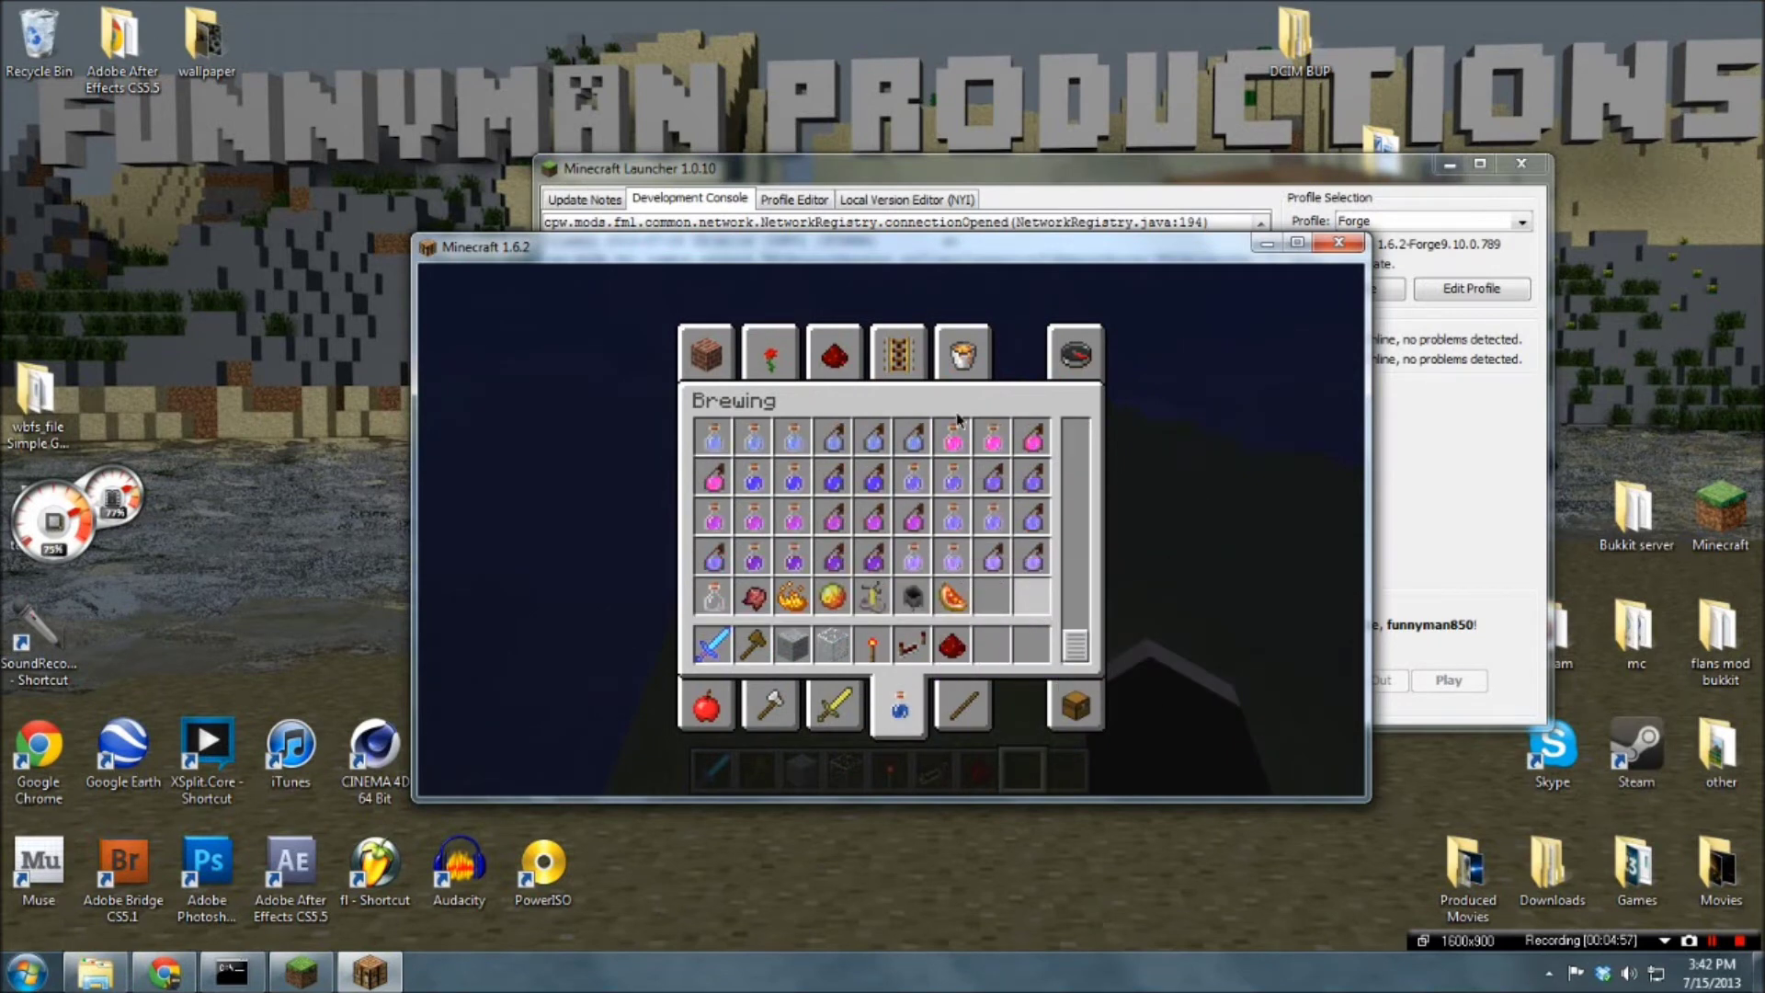
pyautogui.click(962, 353)
pyautogui.click(898, 357)
pyautogui.click(962, 354)
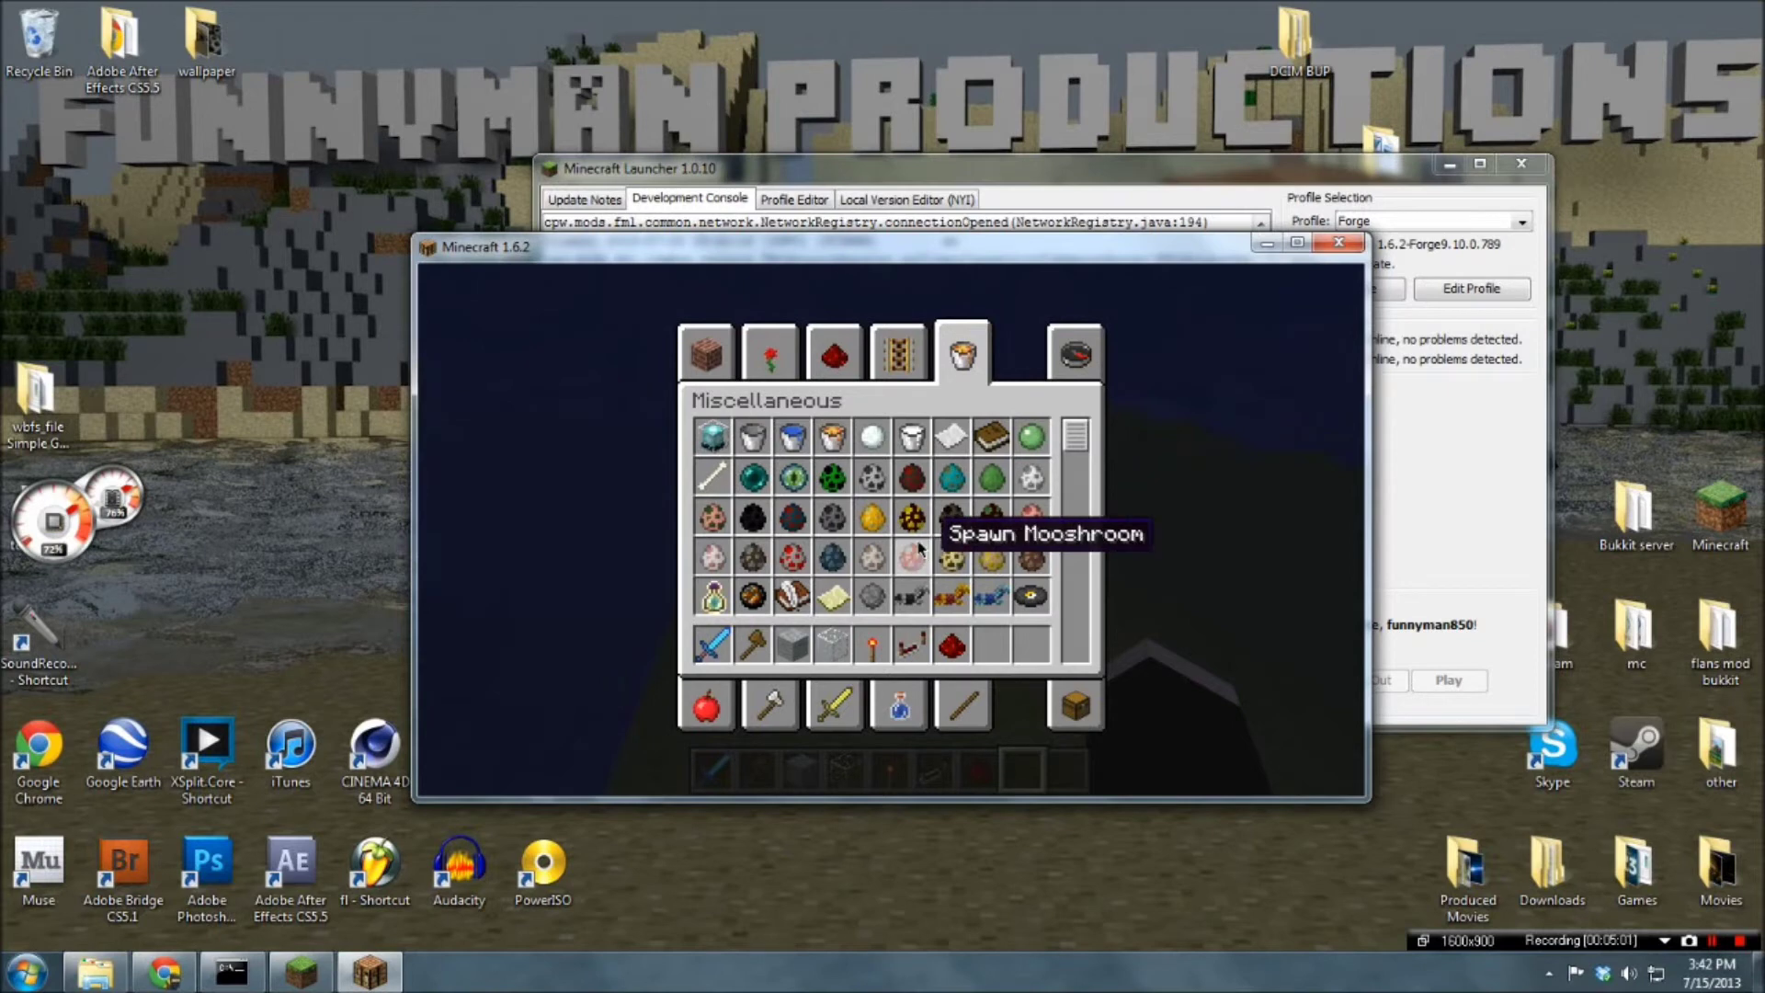
# Put a horse spawn egg from the Miscellaneous items into the eighth hotbar slot and close the inventory
pyautogui.click(990, 556)
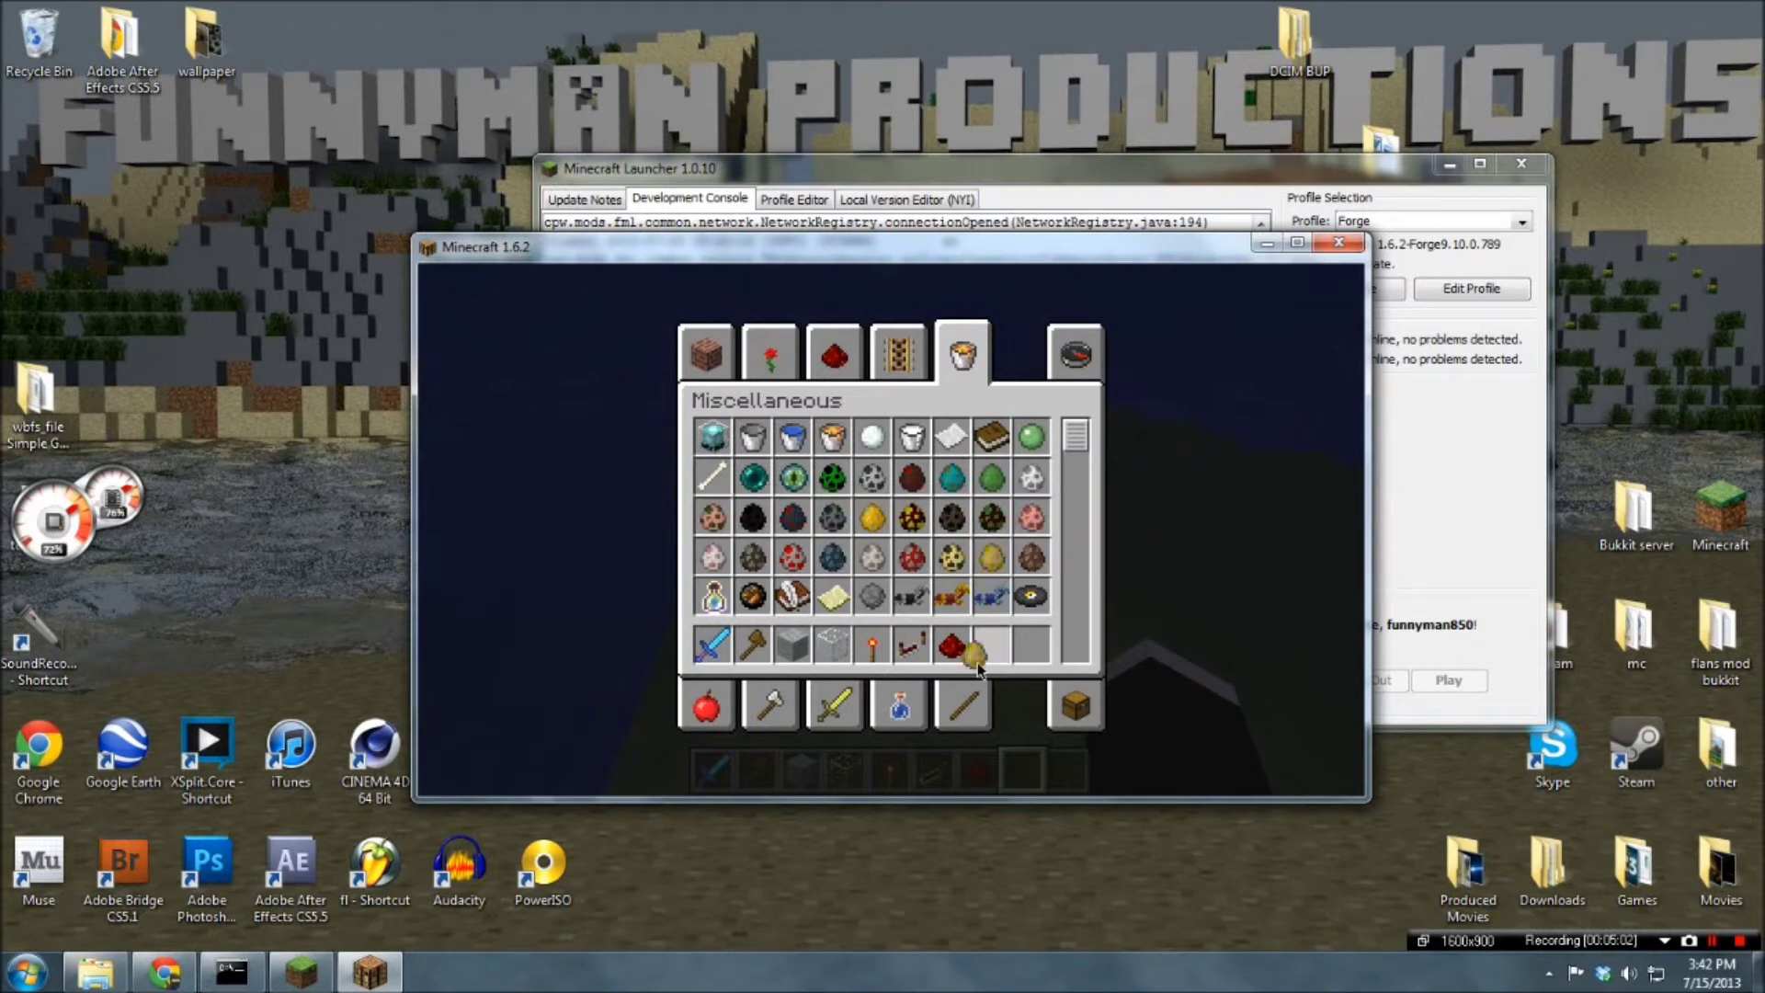
pyautogui.click(985, 648)
pyautogui.press('e')
# Open the horse spawn egg from the eighth hotbar slot in the item editor and add a Speed attribute modifier of 10
pyautogui.press('e')
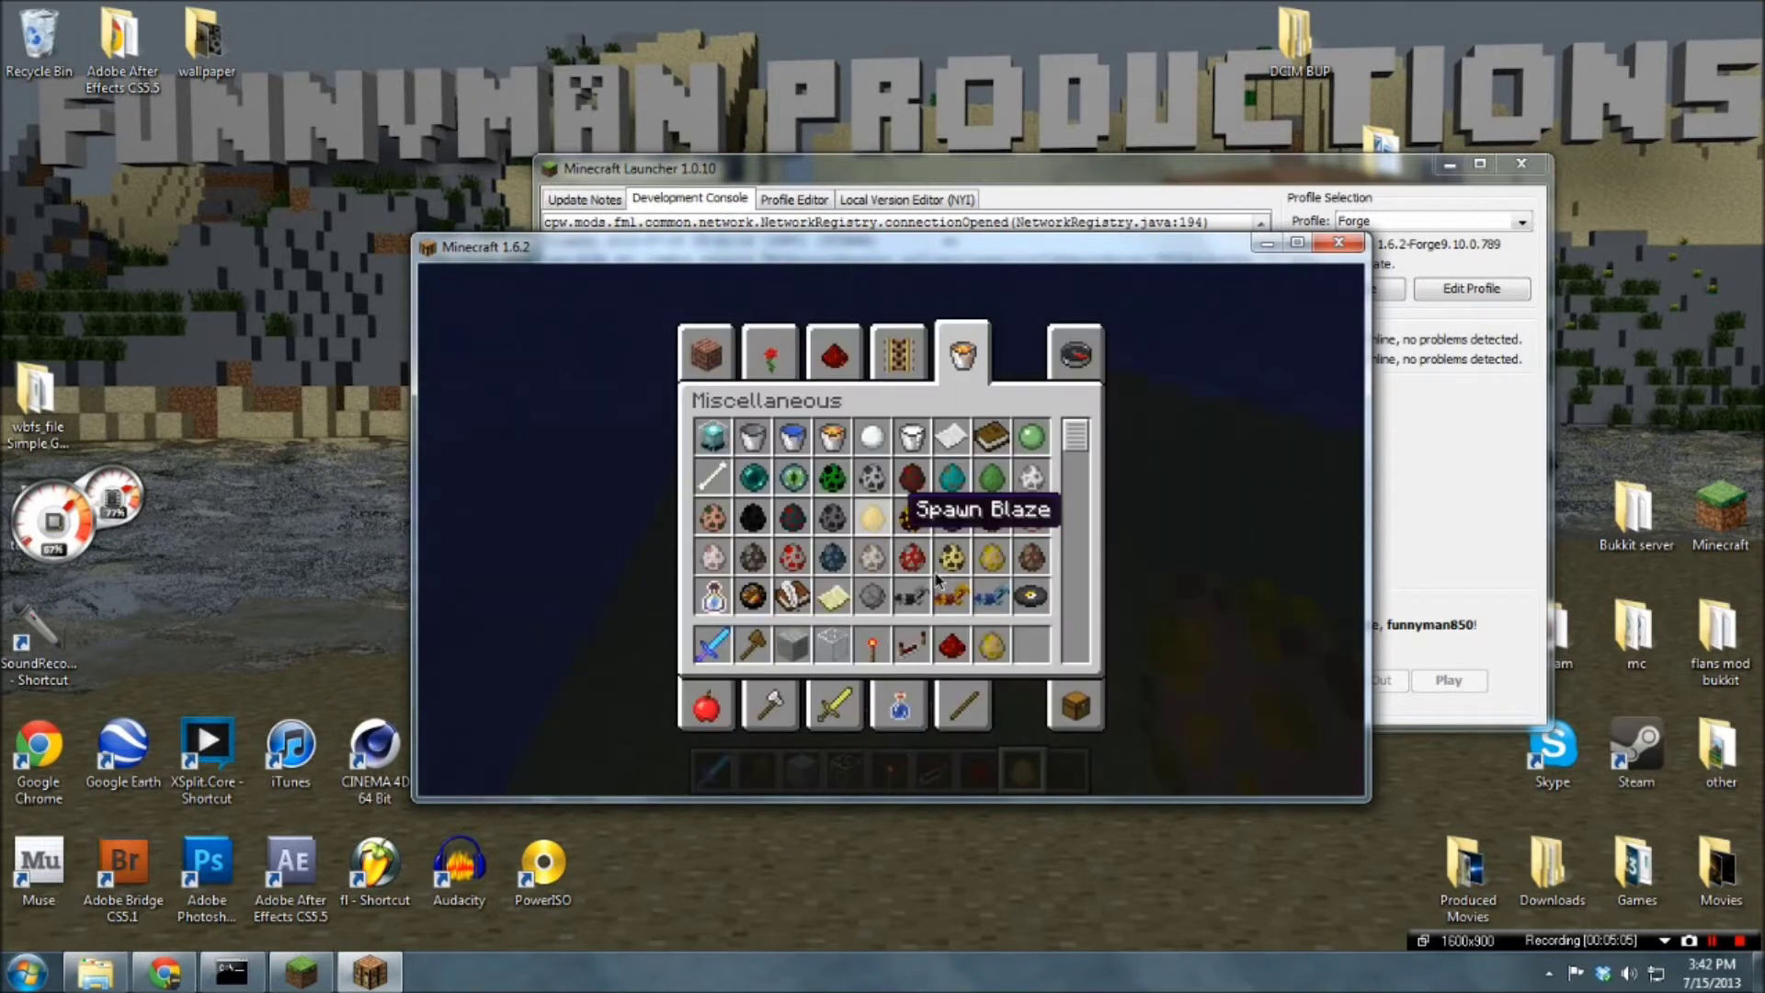
pyautogui.rightClick(988, 648)
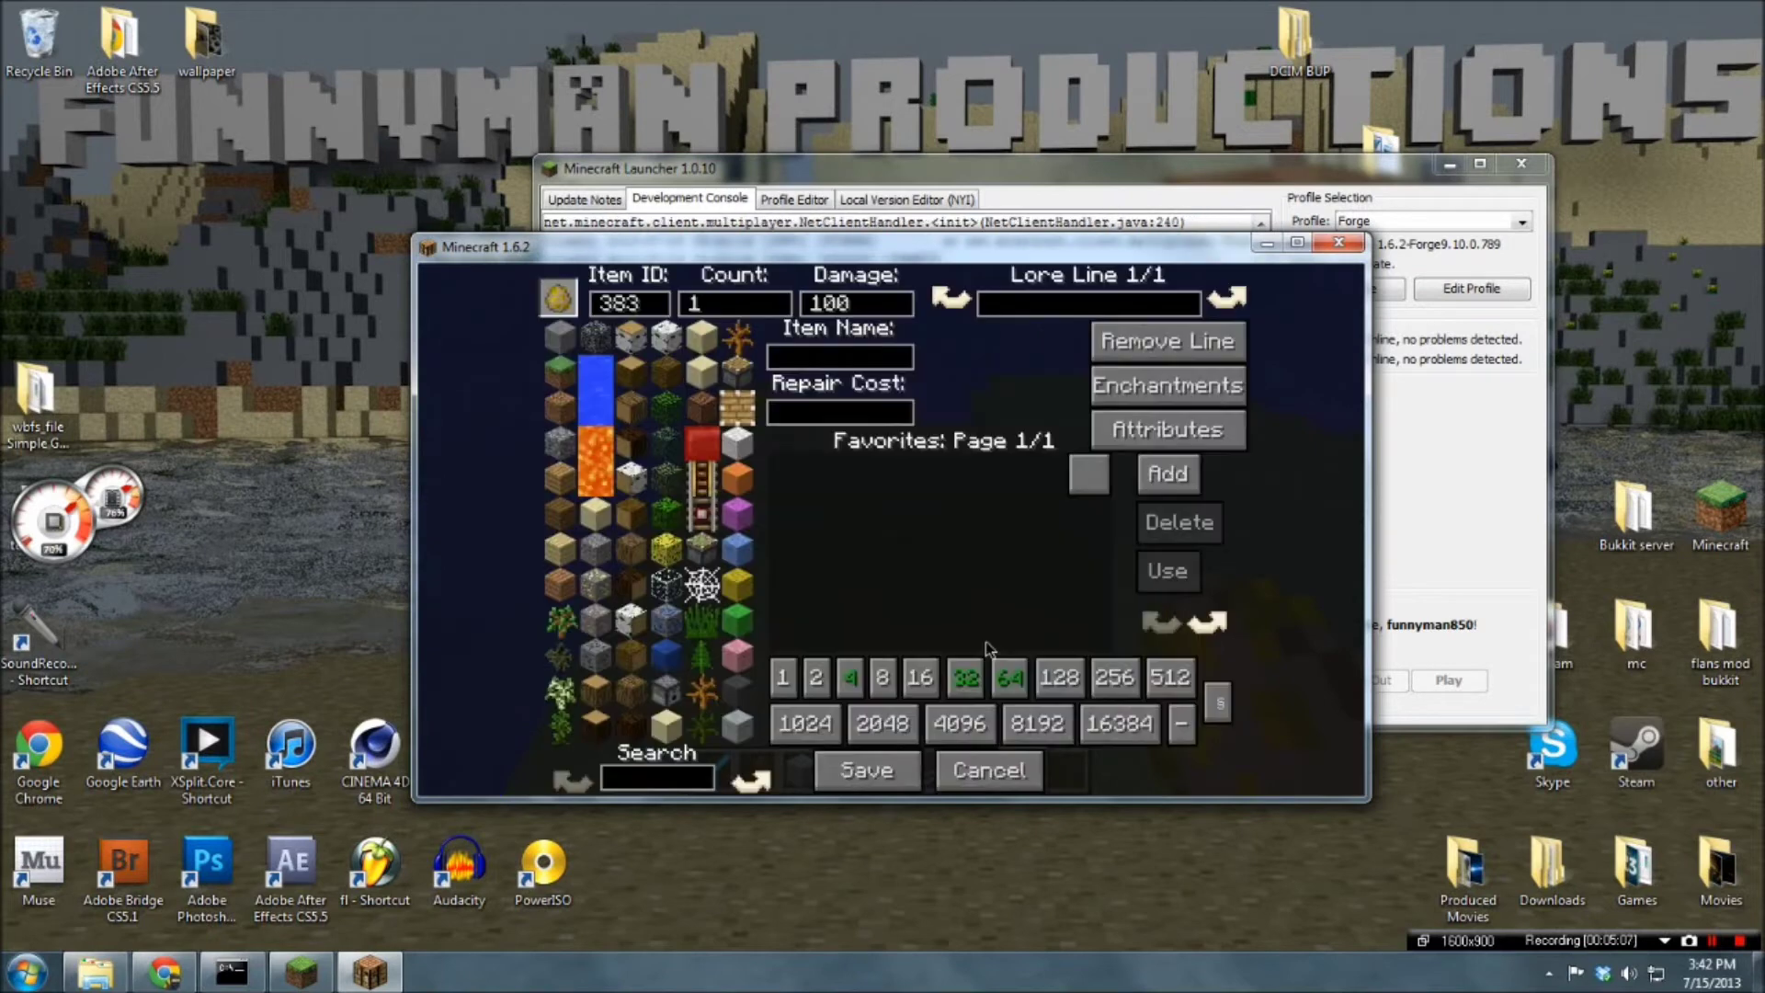
pyautogui.click(1168, 429)
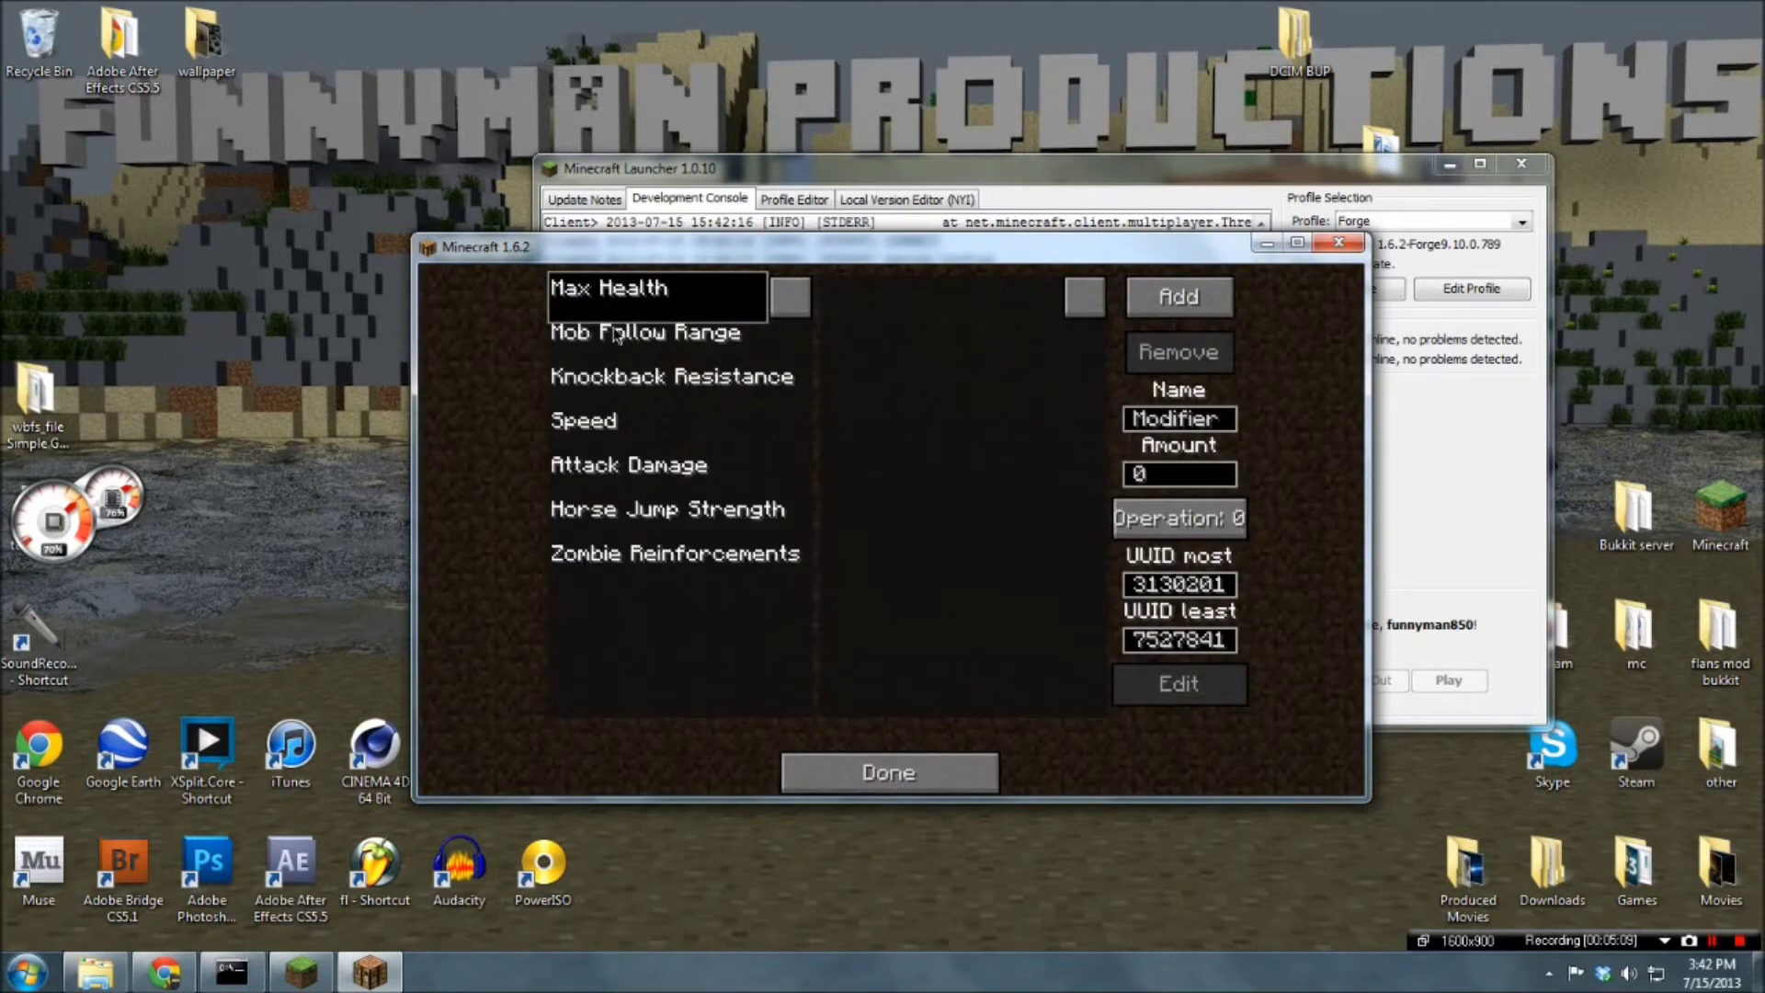
pyautogui.click(660, 346)
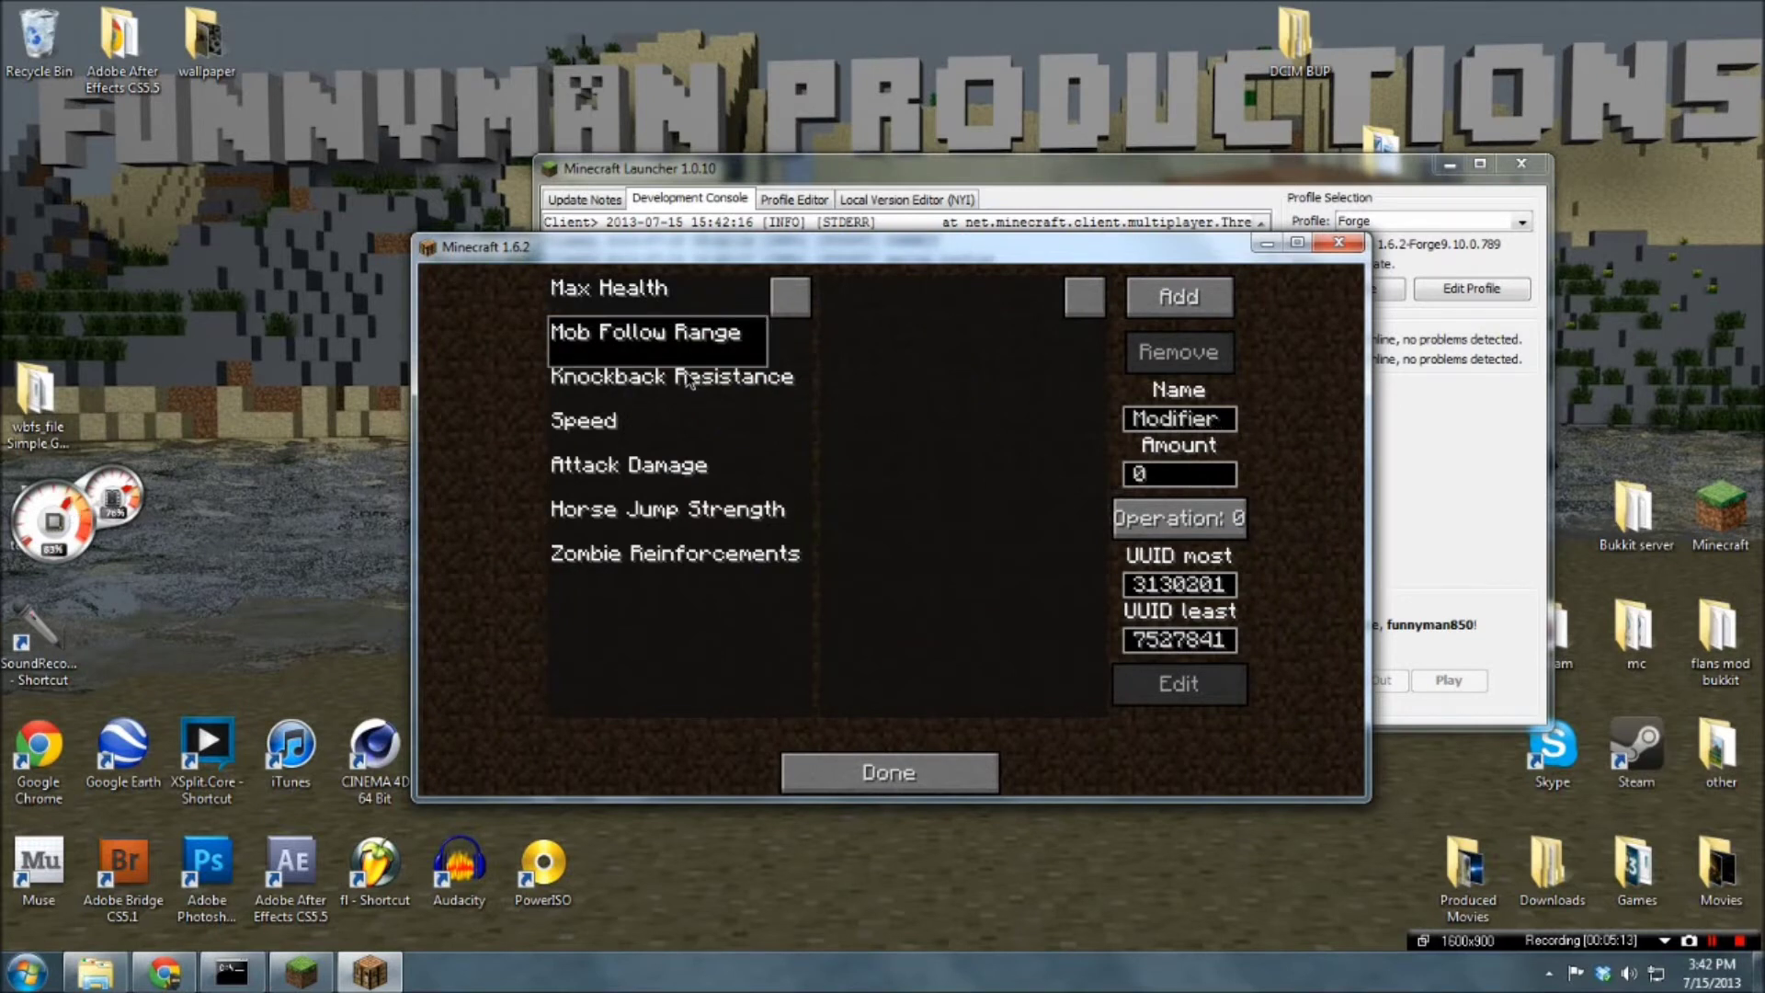
pyautogui.click(687, 379)
pyautogui.click(625, 430)
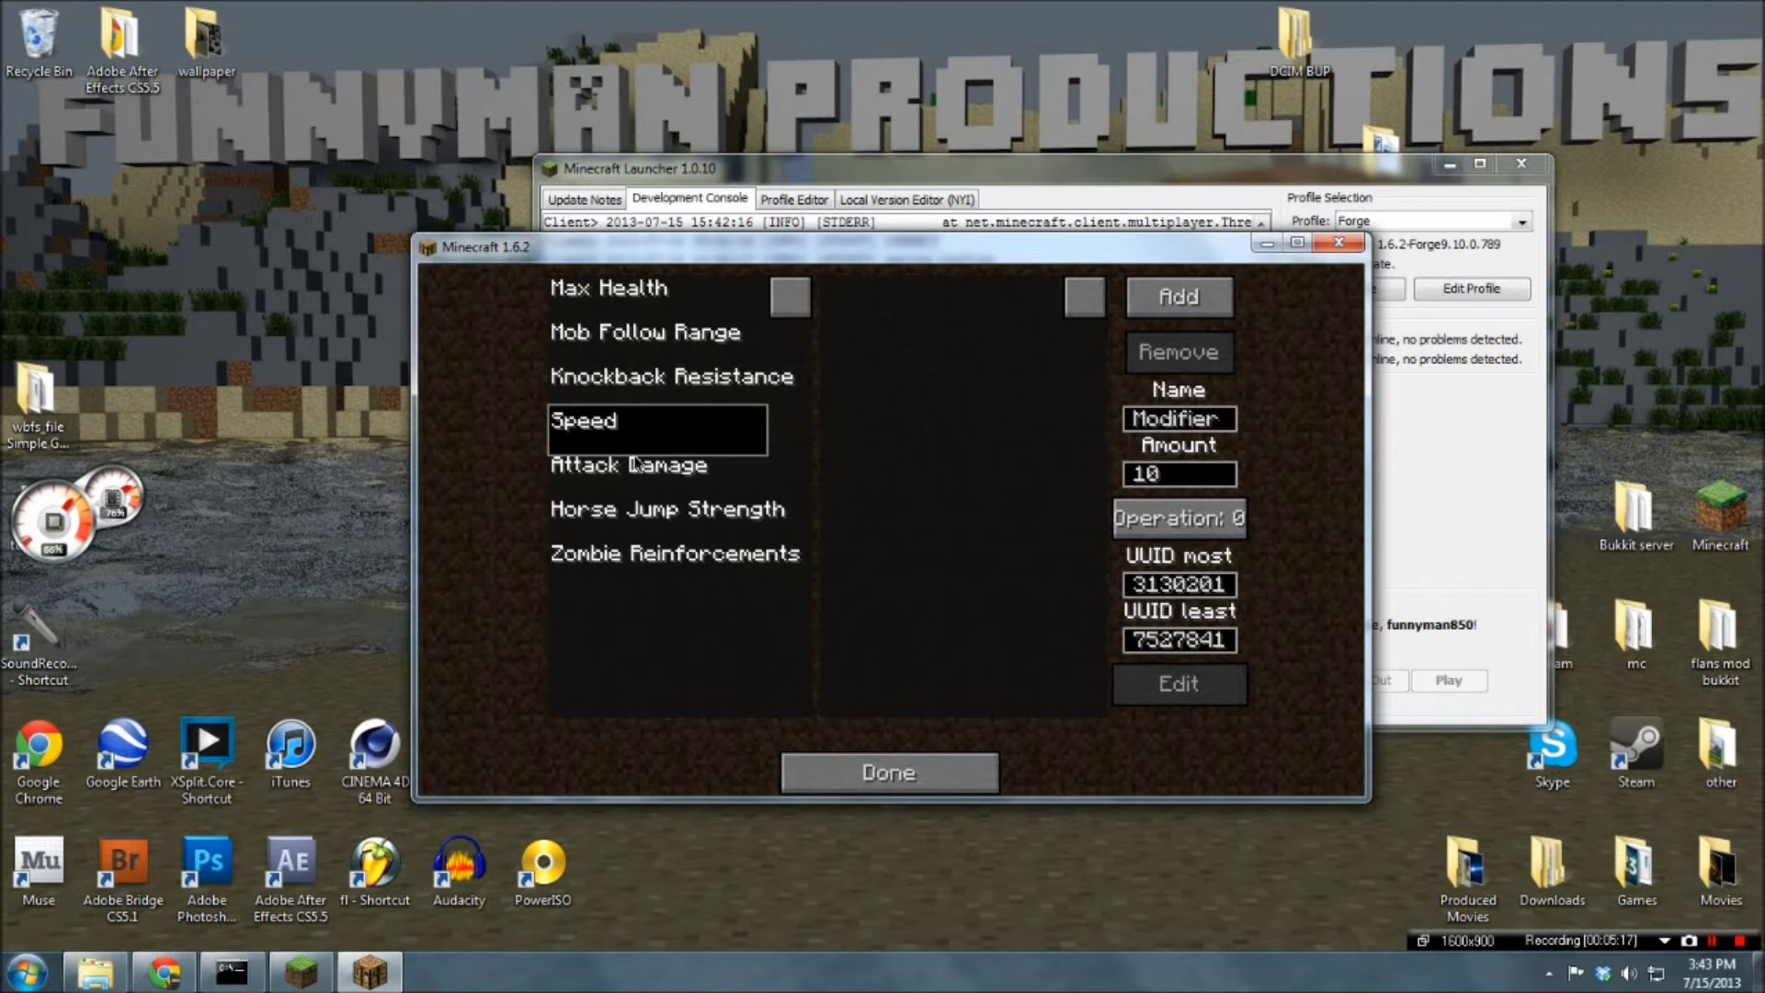
pyautogui.click(1167, 298)
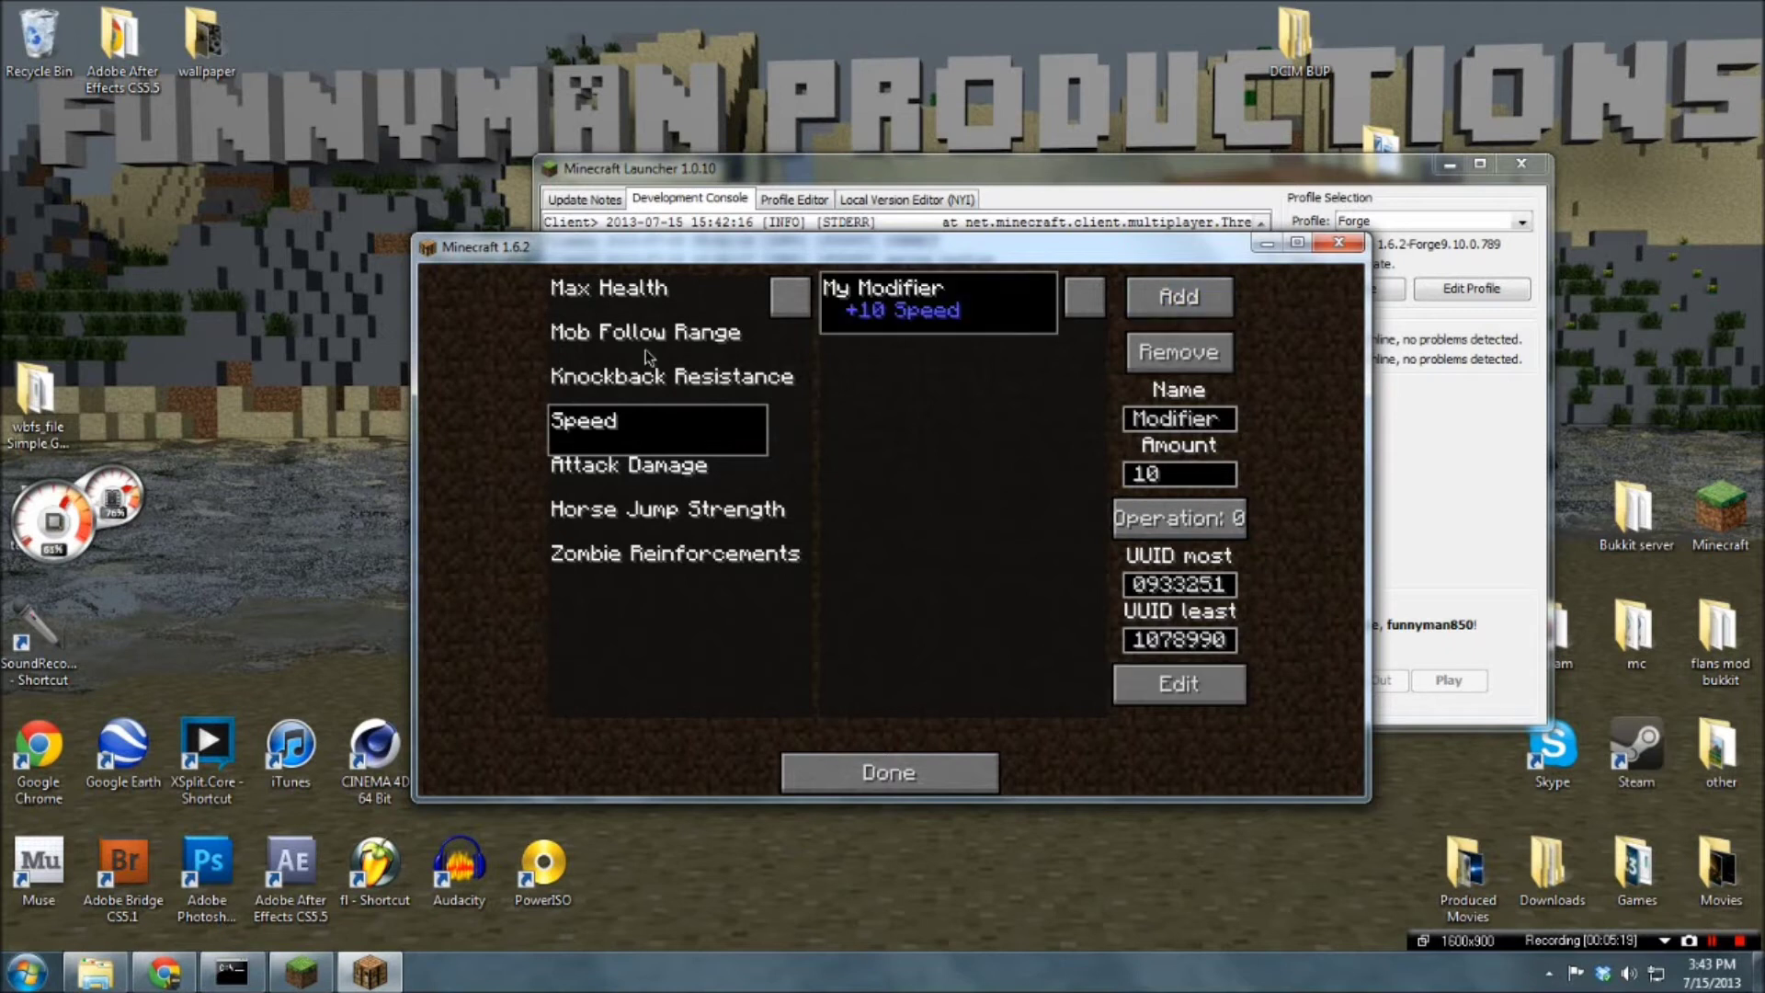
# Add a Max Health modifier of 10 and a Horse Jump Strength modifier of 20 to the egg
pyautogui.click(642, 290)
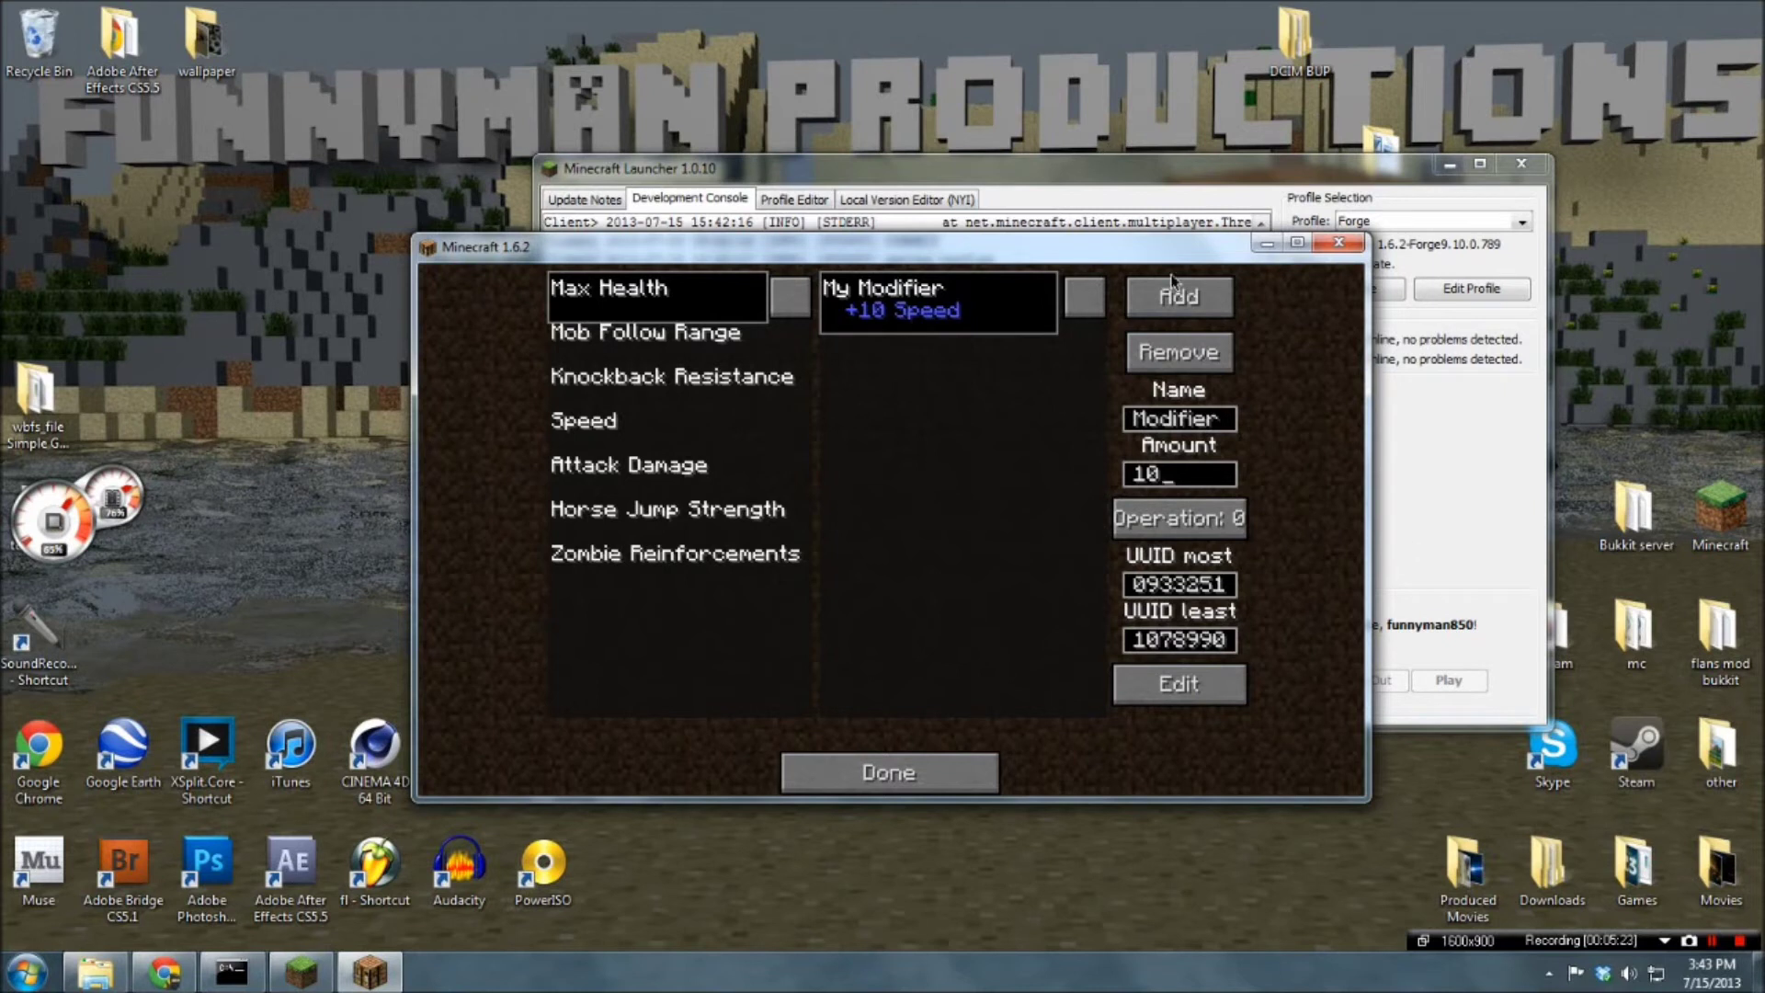
pyautogui.click(1175, 292)
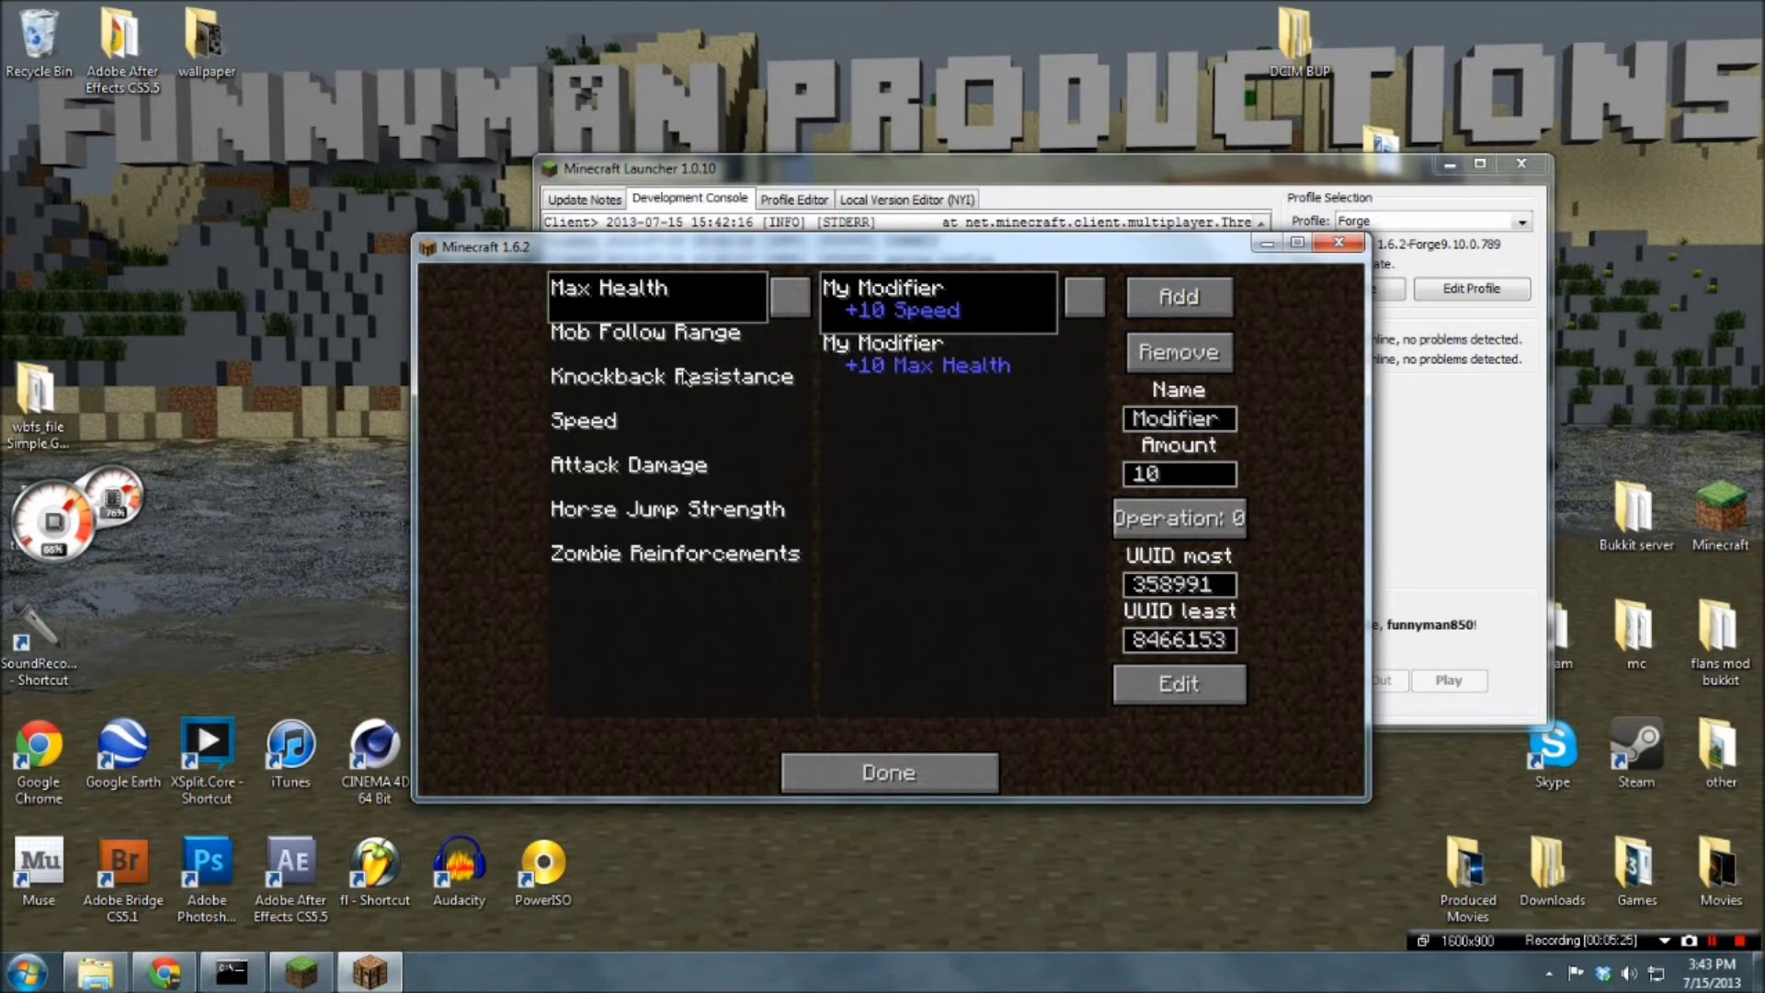
pyautogui.click(665, 501)
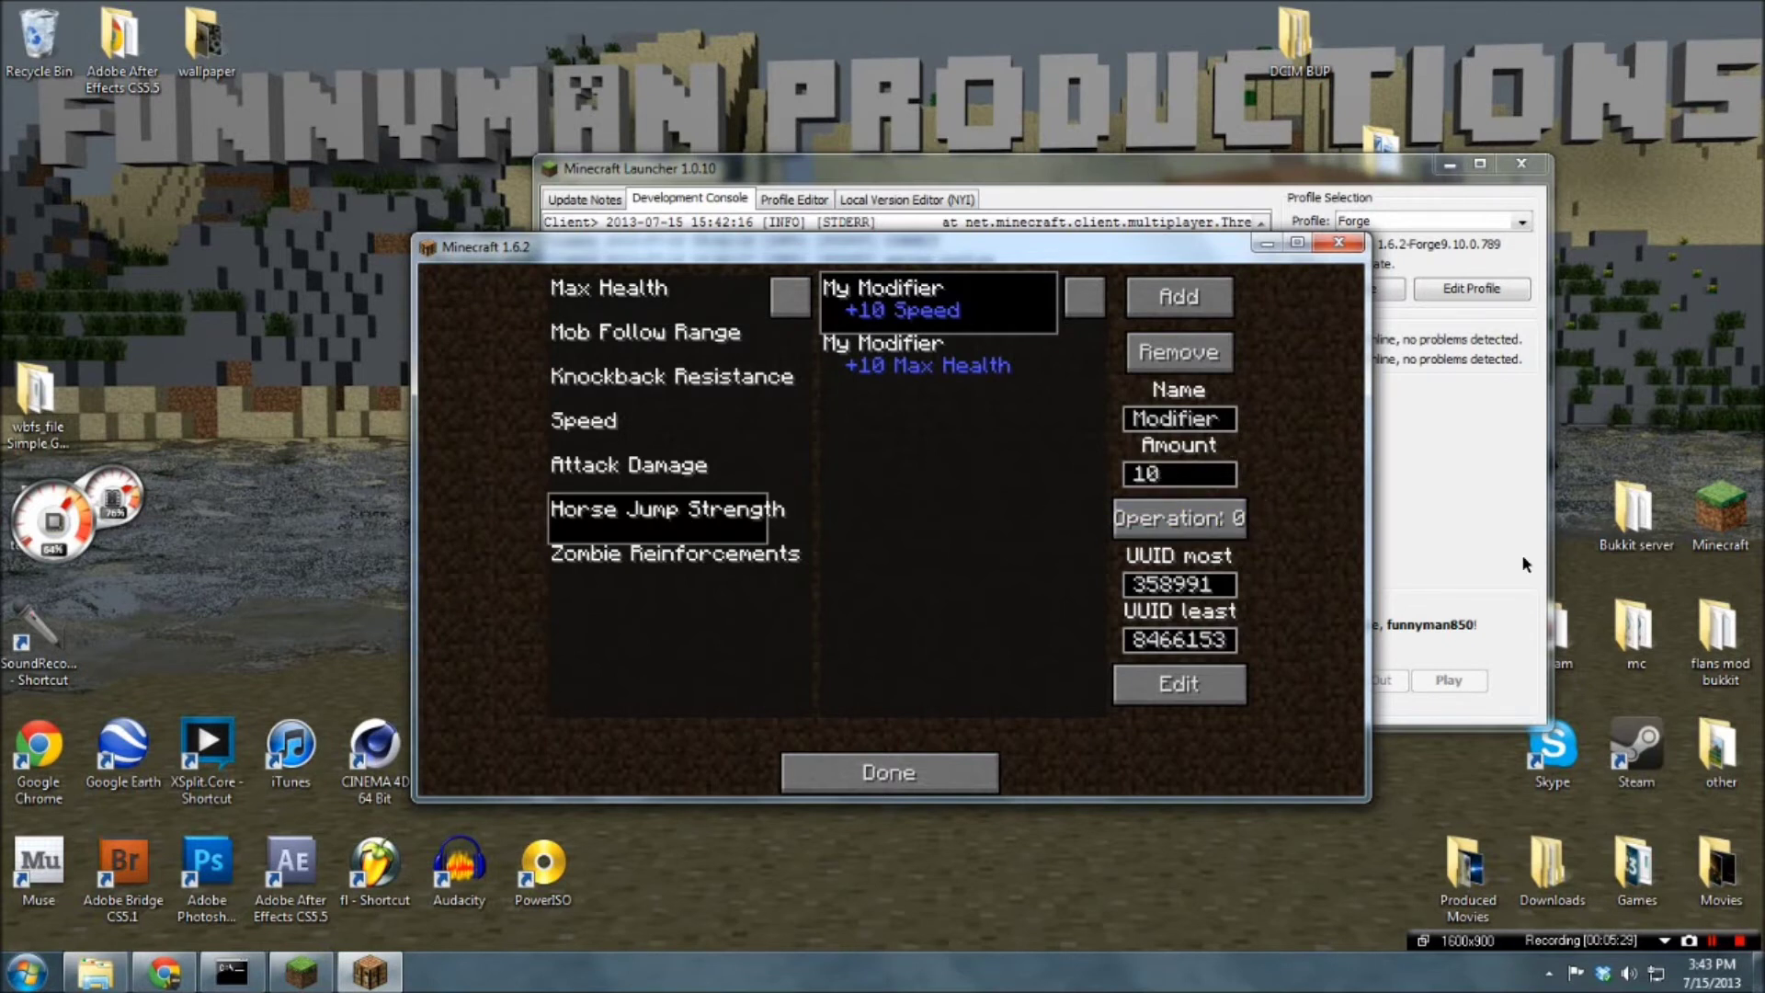
pyautogui.write('20')
pyautogui.click(1179, 296)
# Save the edited spawn egg and spawn a horse on the grass with it
pyautogui.click(888, 788)
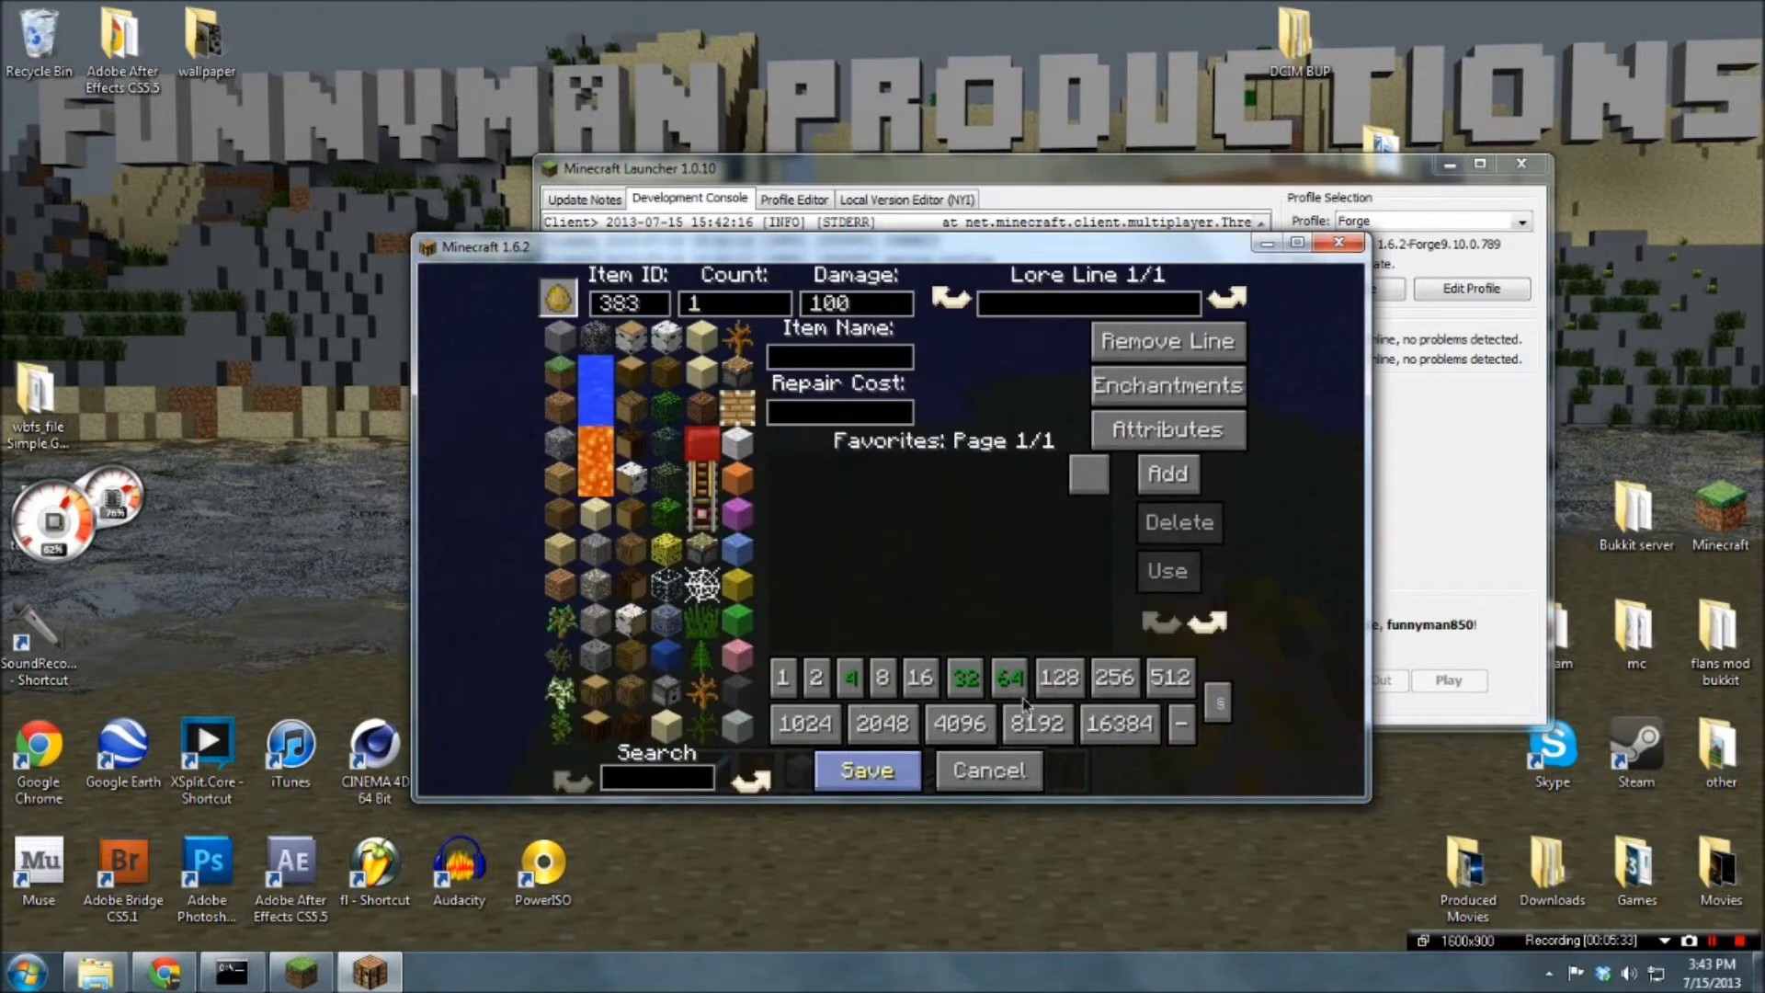
pyautogui.click(864, 771)
pyautogui.press('e')
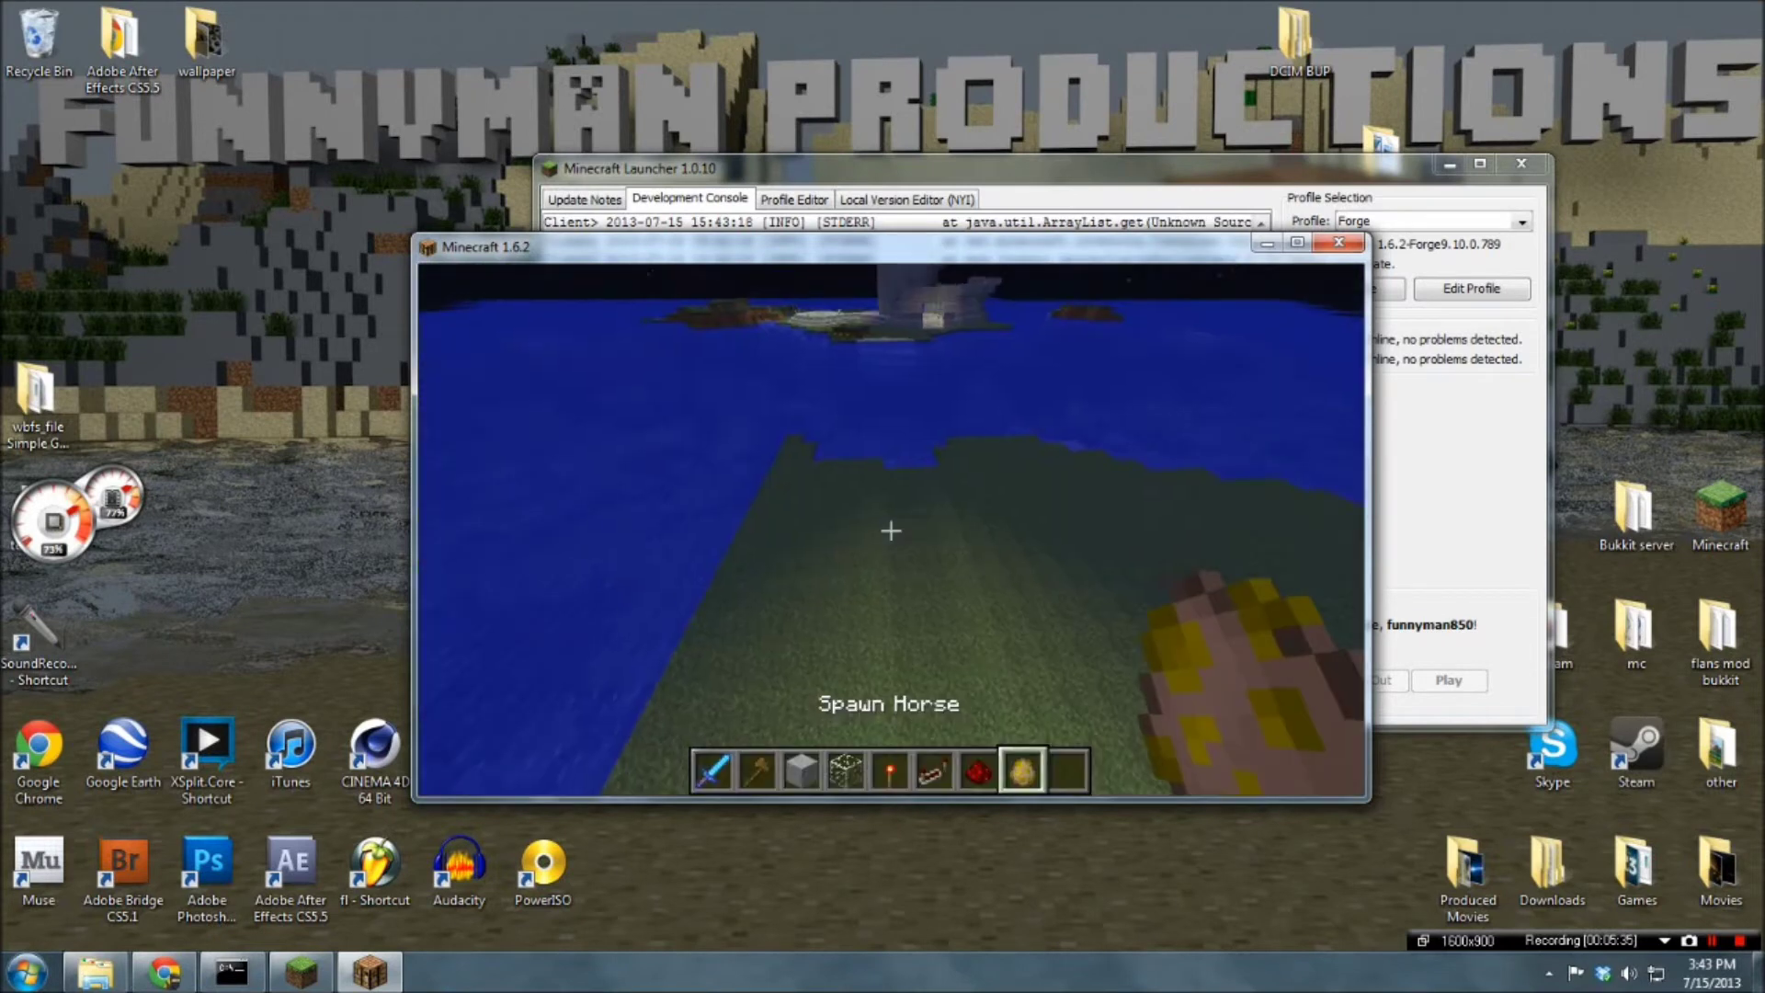
pyautogui.rightClick(890, 531)
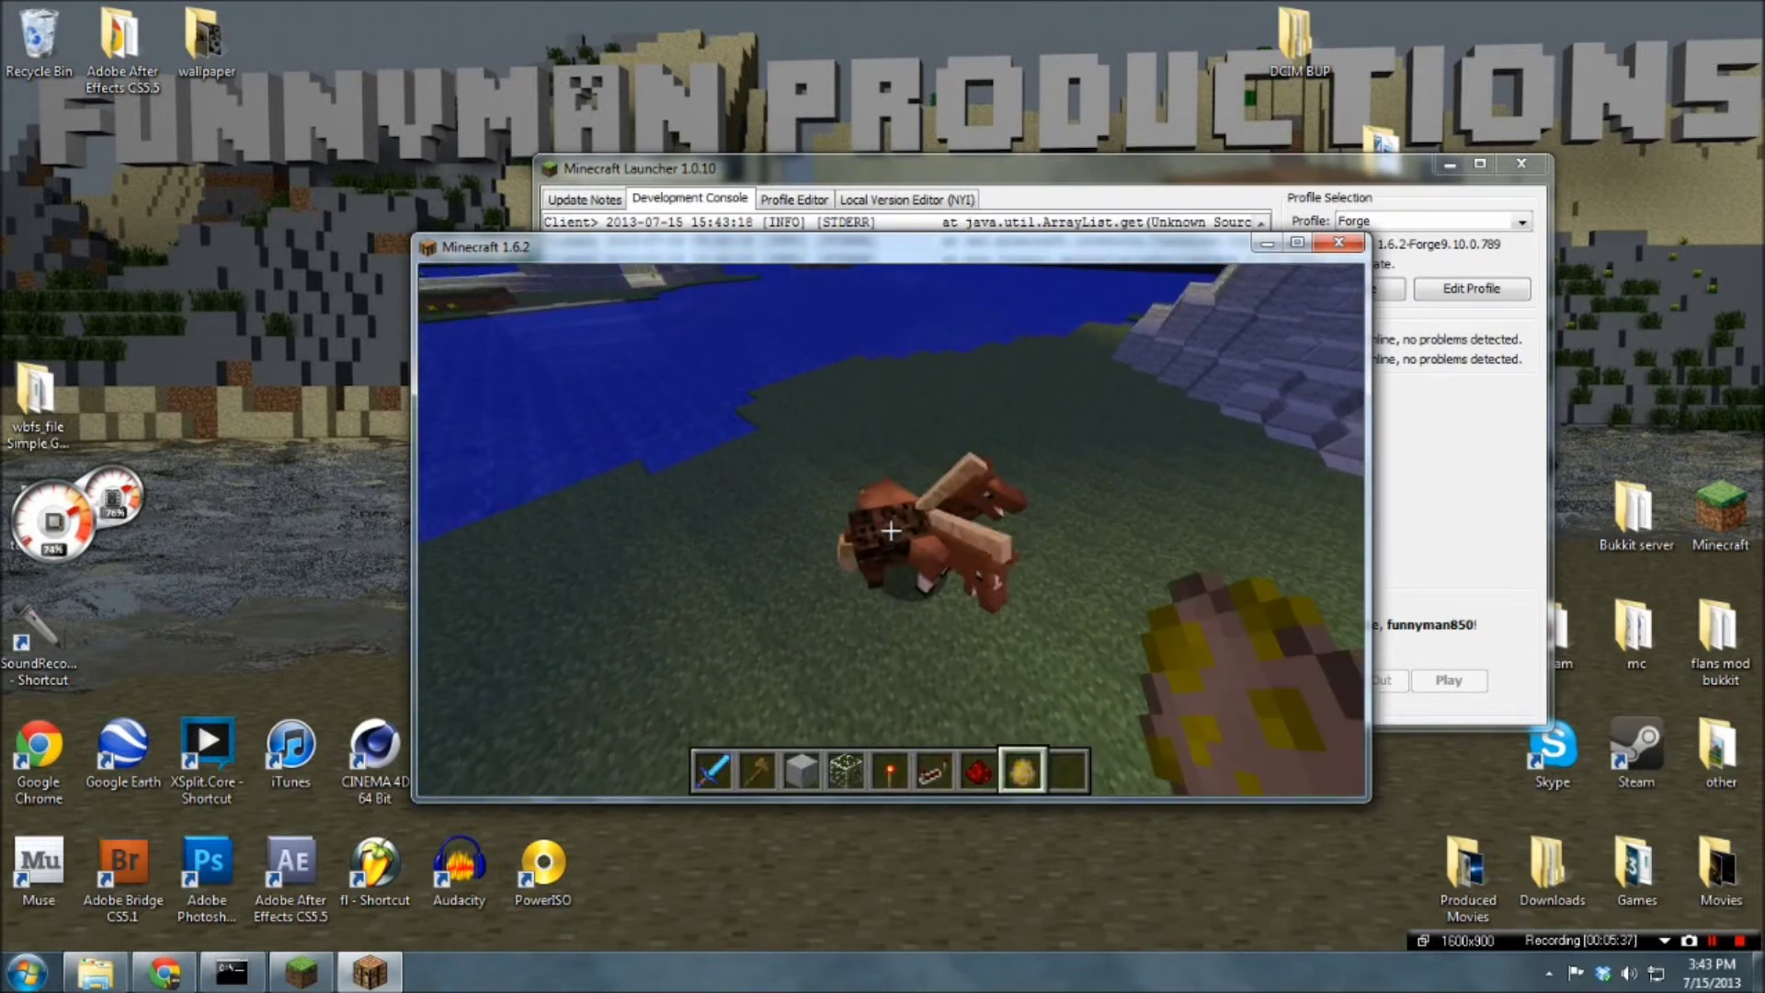
# Equip the sword from the first hotbar slot and strike a horse with it
pyautogui.scroll(2, 890, 530)
pyautogui.scroll(6, 890, 531)
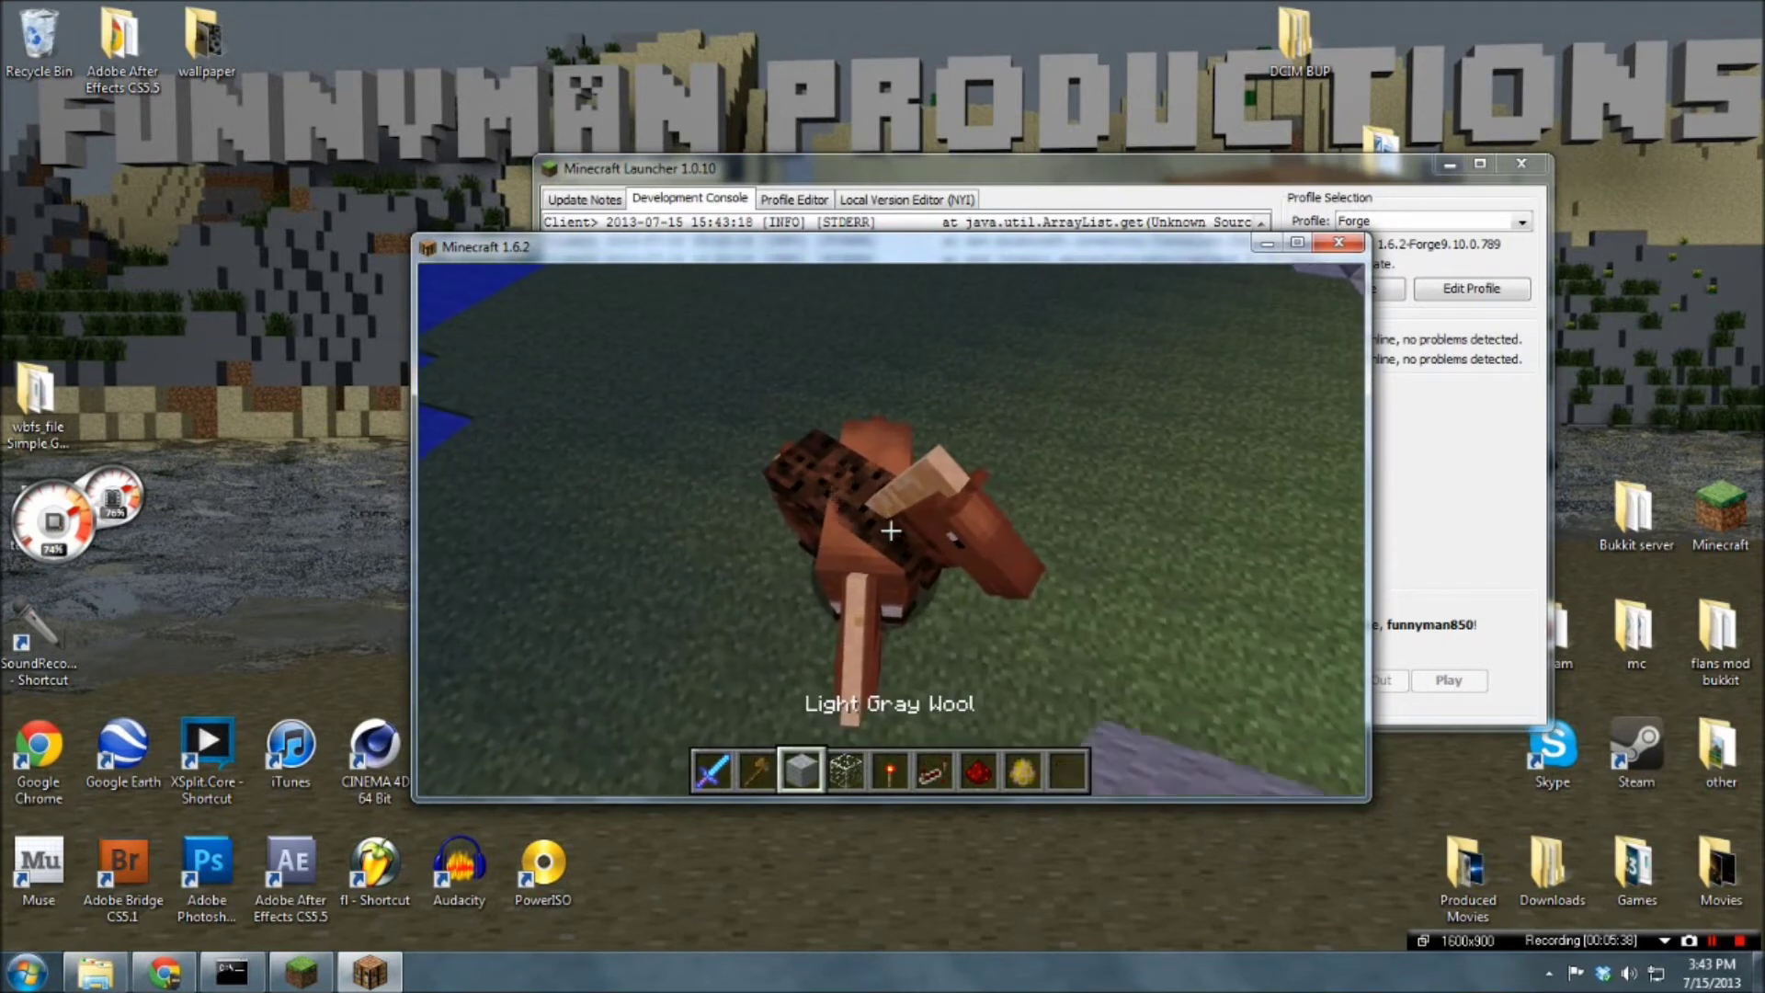
pyautogui.scroll(-1, 889, 530)
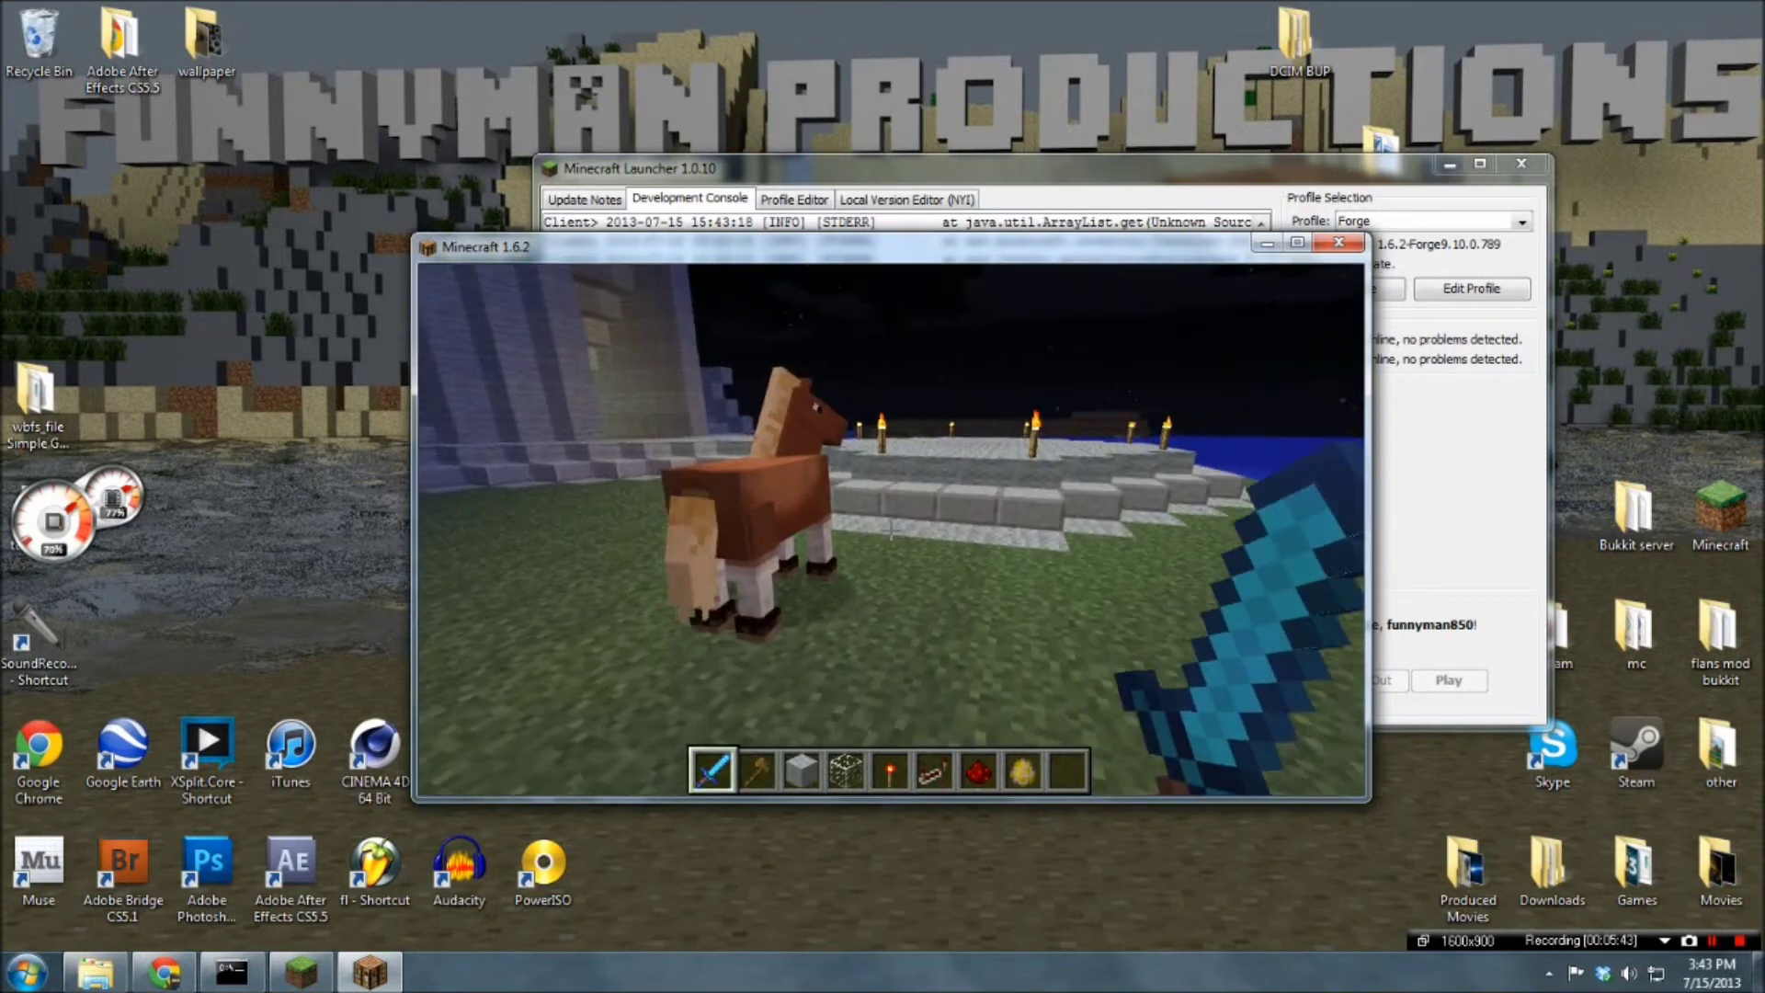
pyautogui.click(890, 530)
# Open the survival inventory and free the fourth hotbar slot by moving its block into storage
pyautogui.scroll(-1, 890, 531)
pyautogui.scroll(-6, 890, 530)
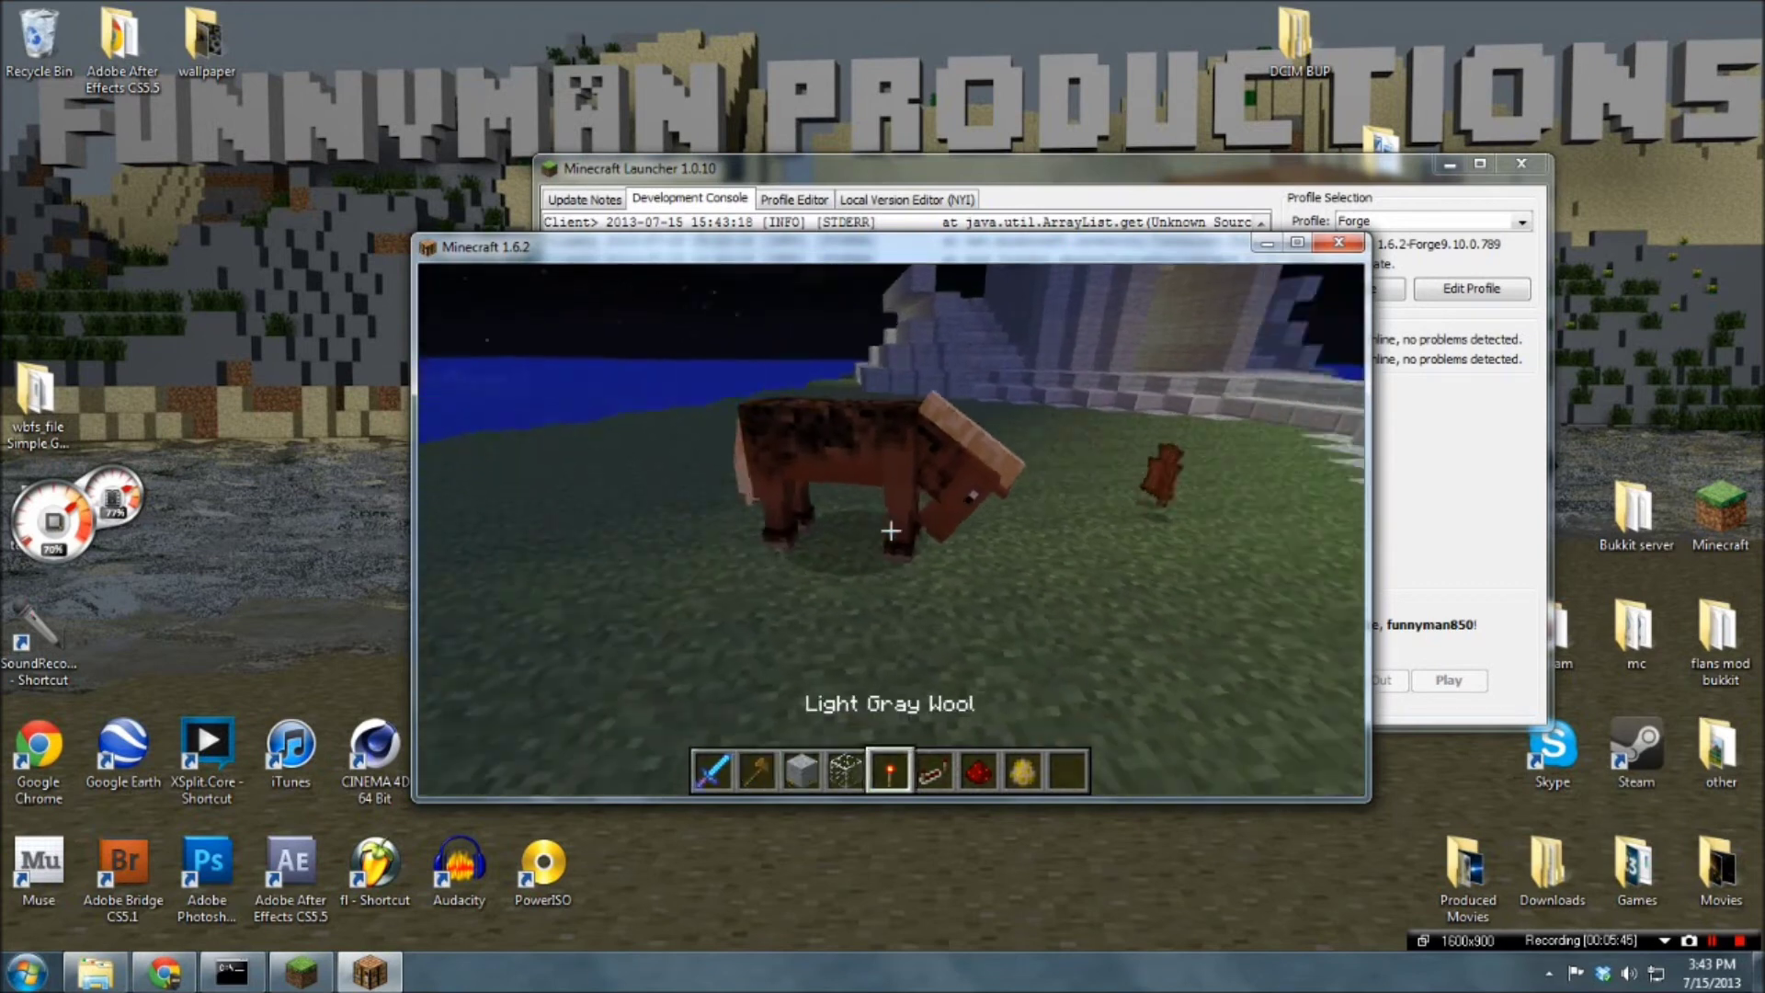
pyautogui.press('e')
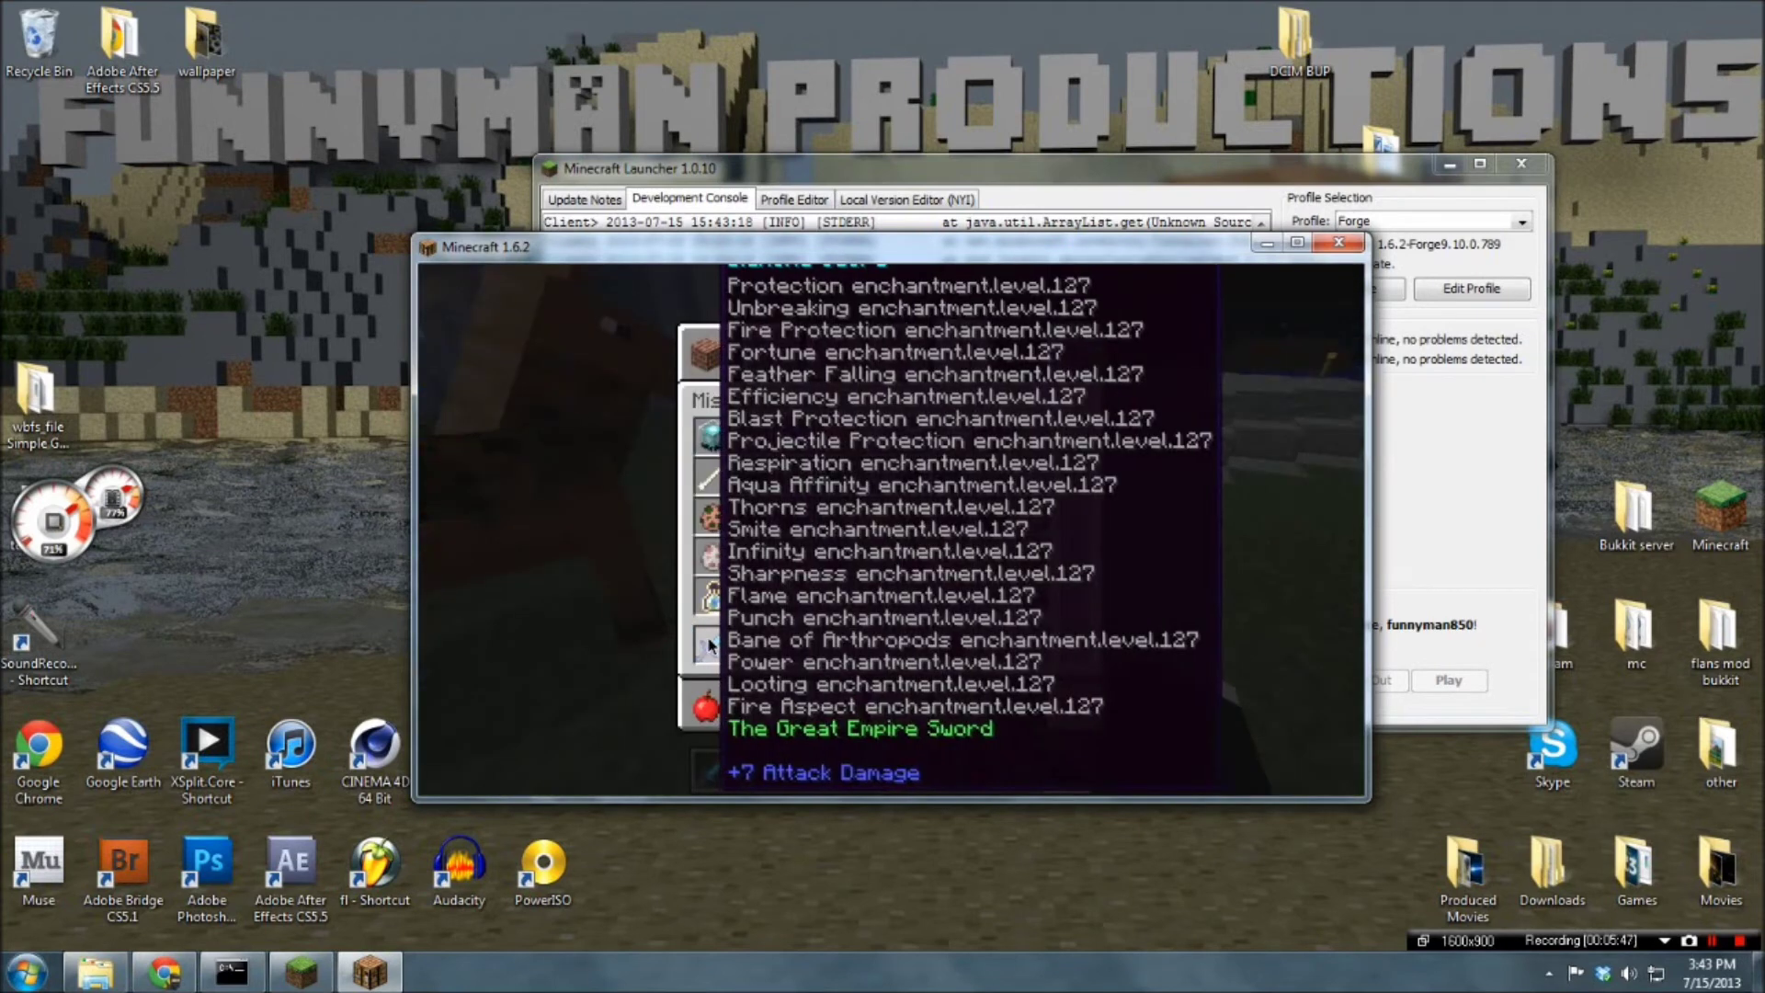
pyautogui.press('e')
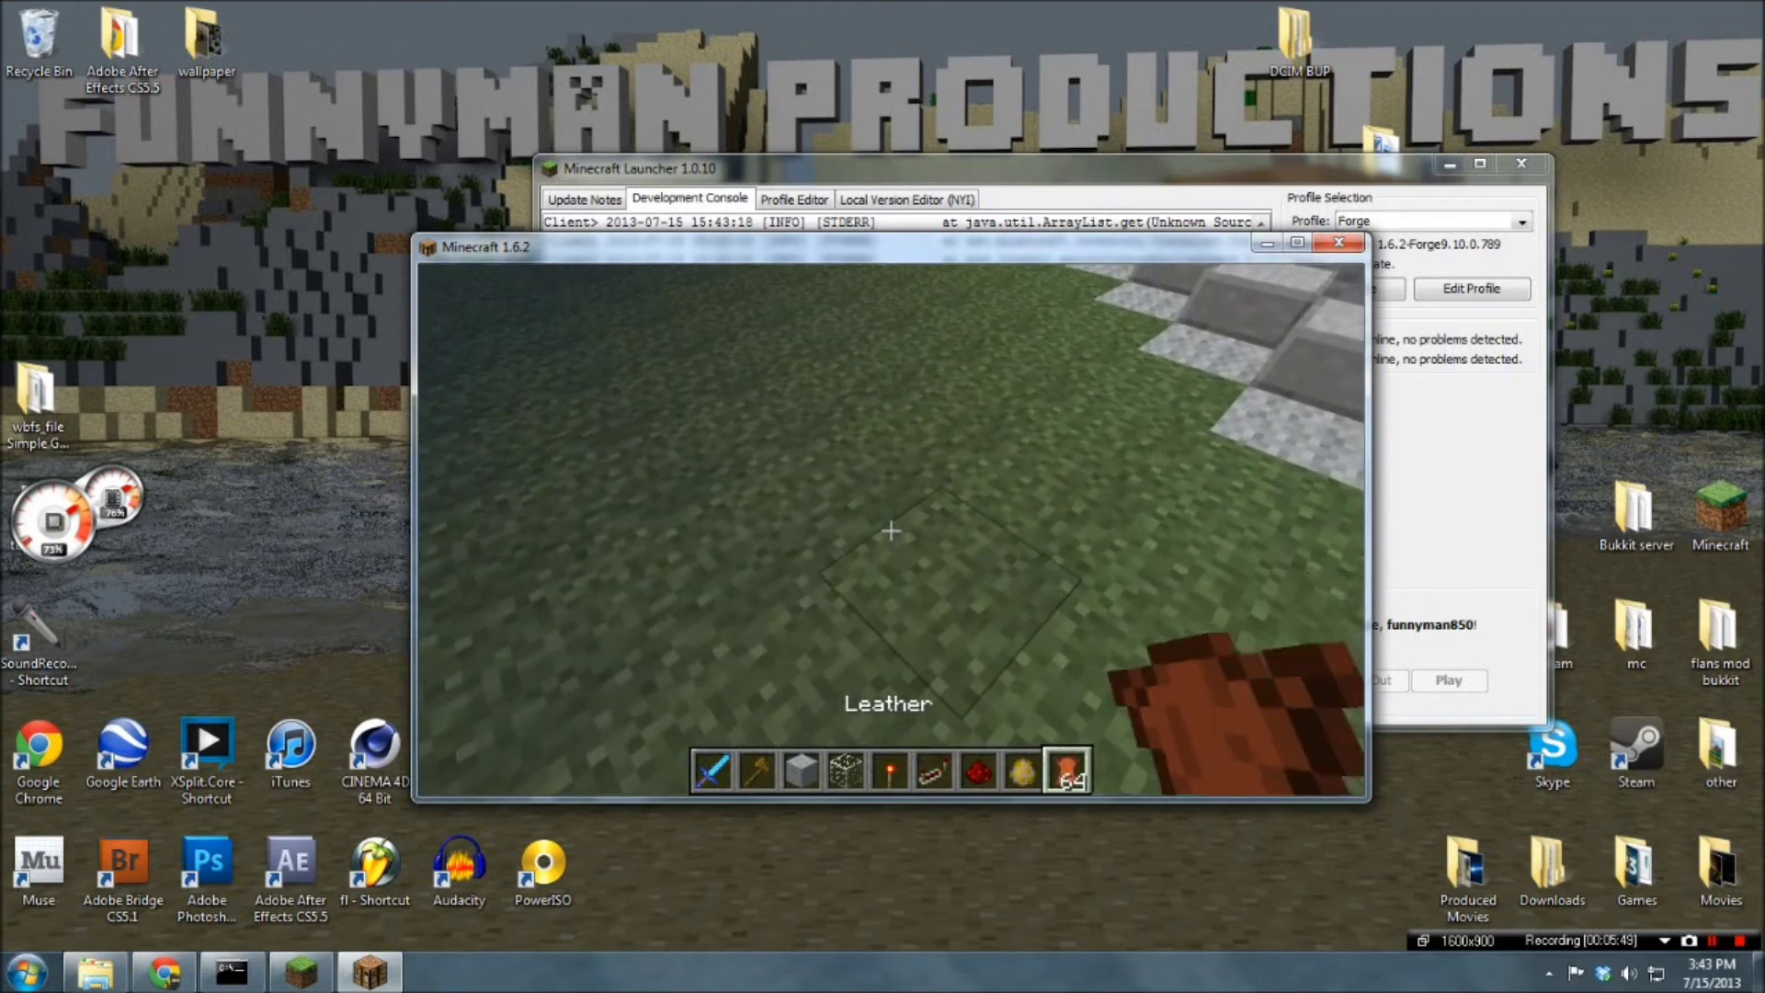
pyautogui.press('e')
pyautogui.click(1069, 706)
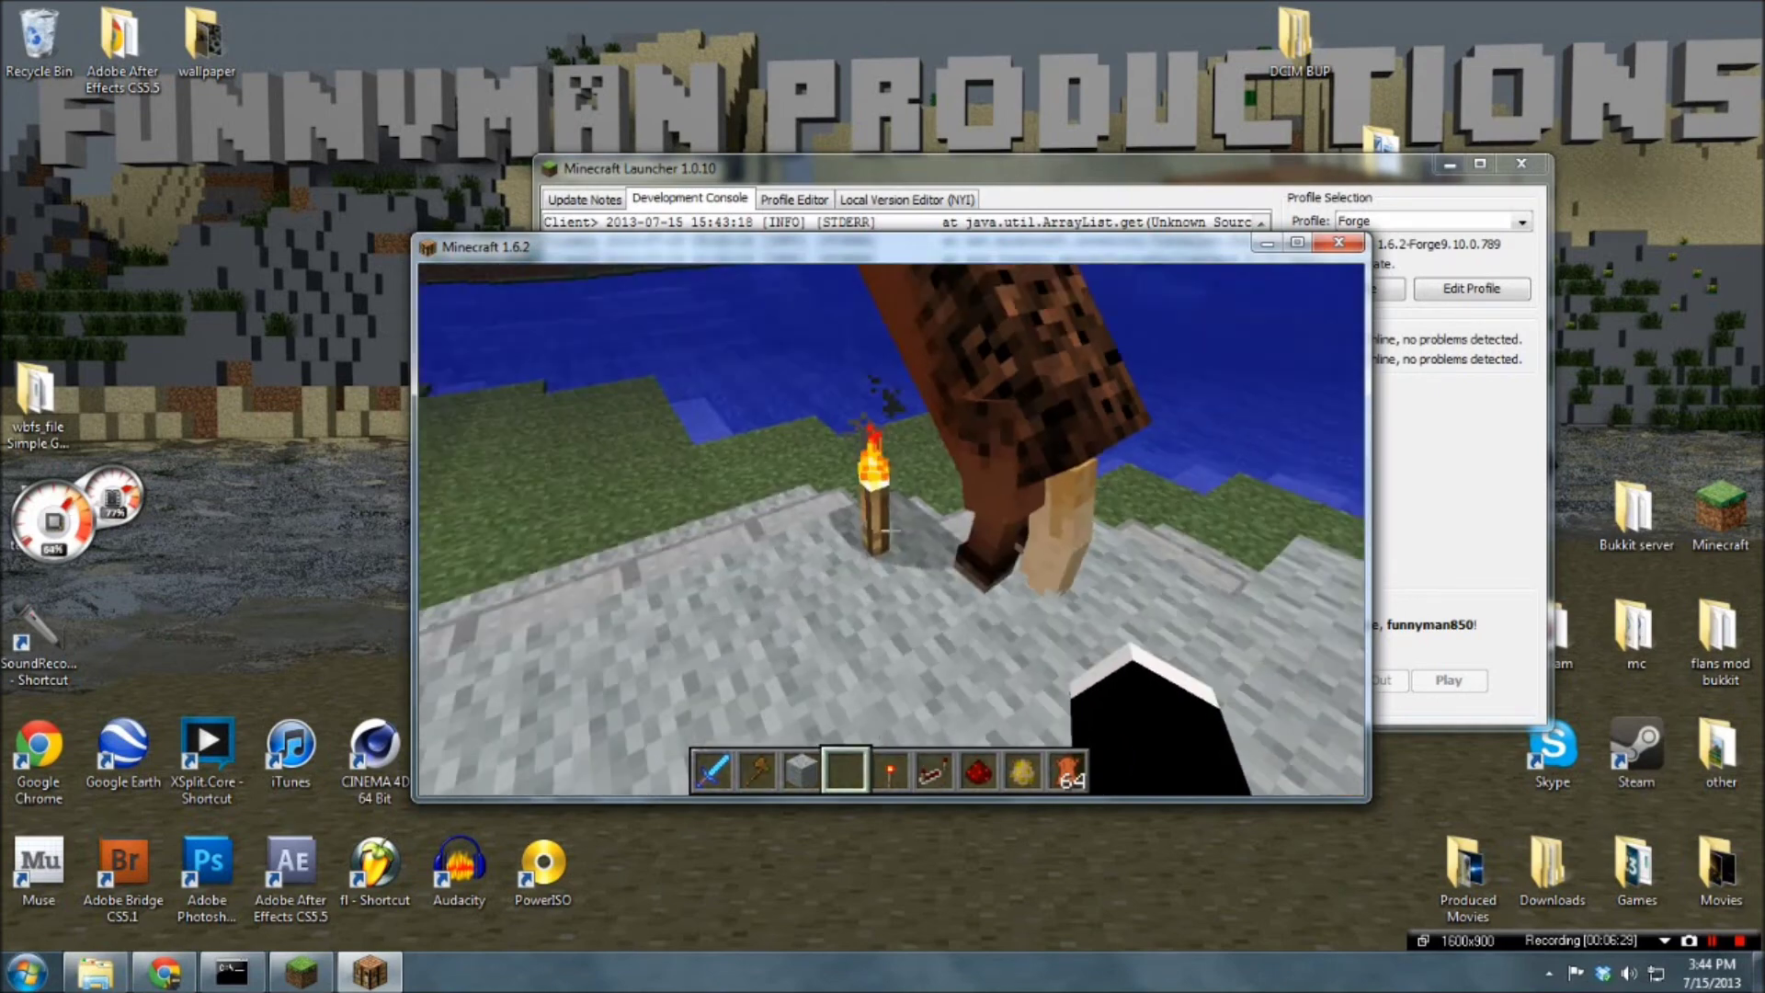
# Mount the horse repeatedly with an empty hand to try to tame it
pyautogui.rightClick(891, 531)
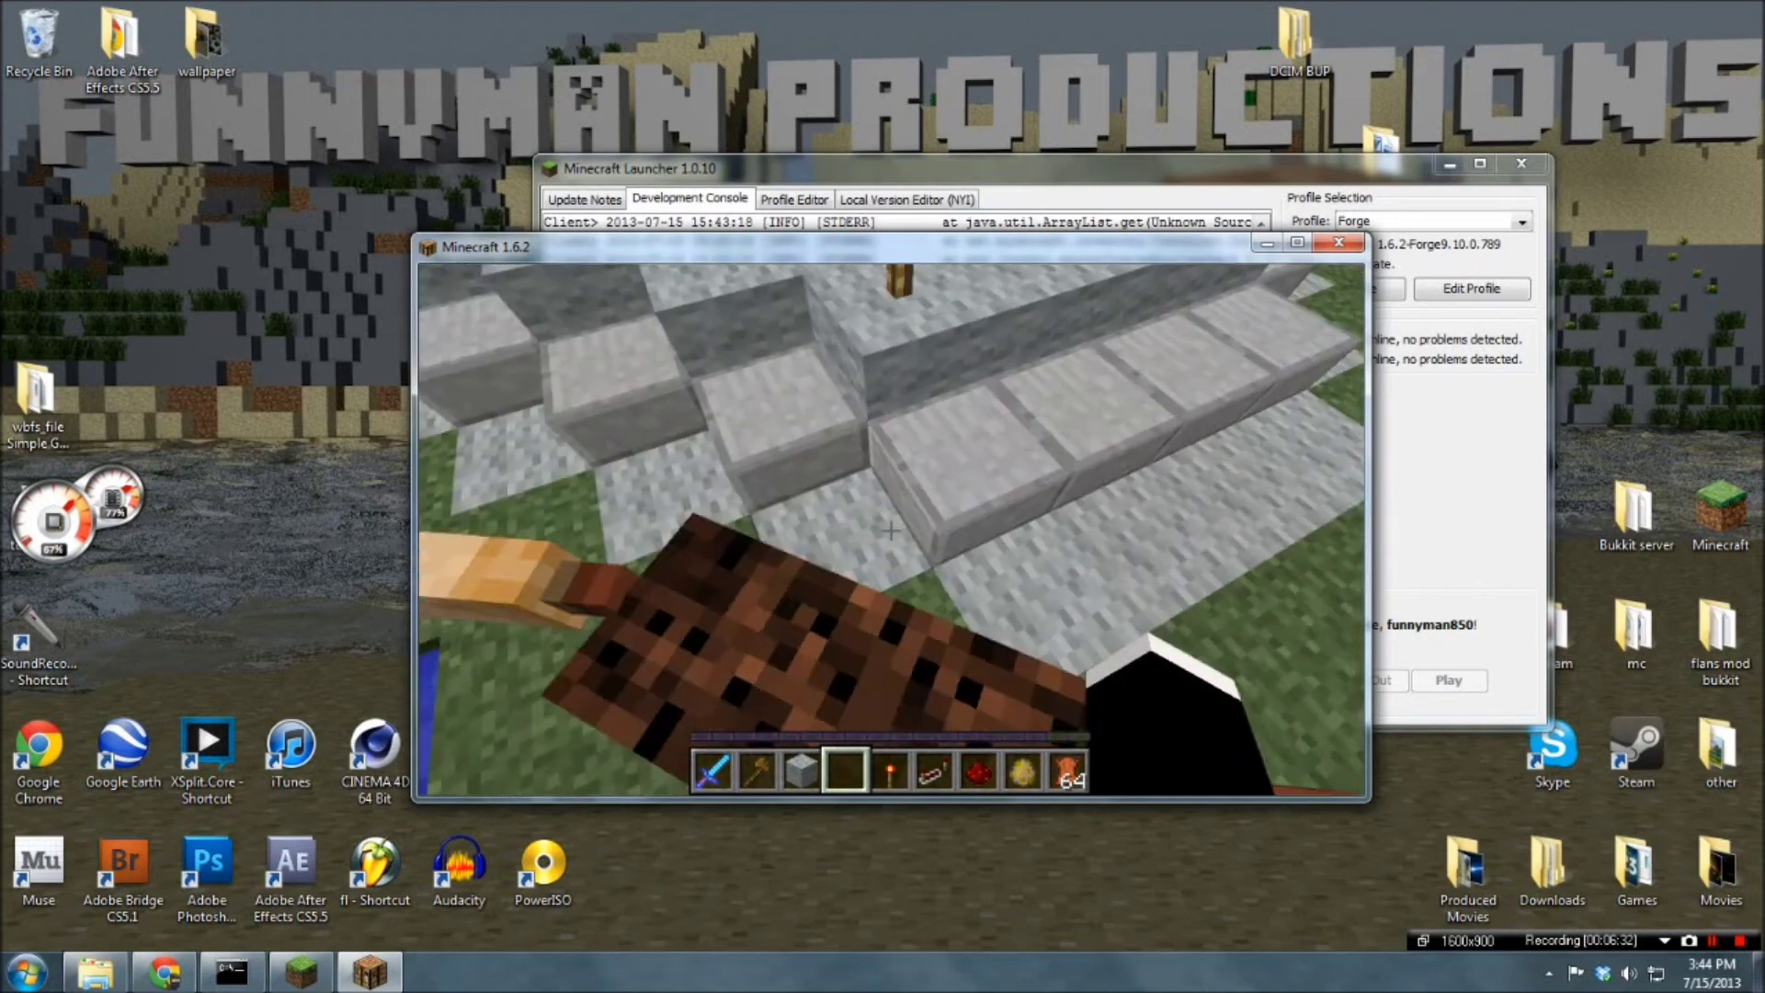
pyautogui.click(891, 531)
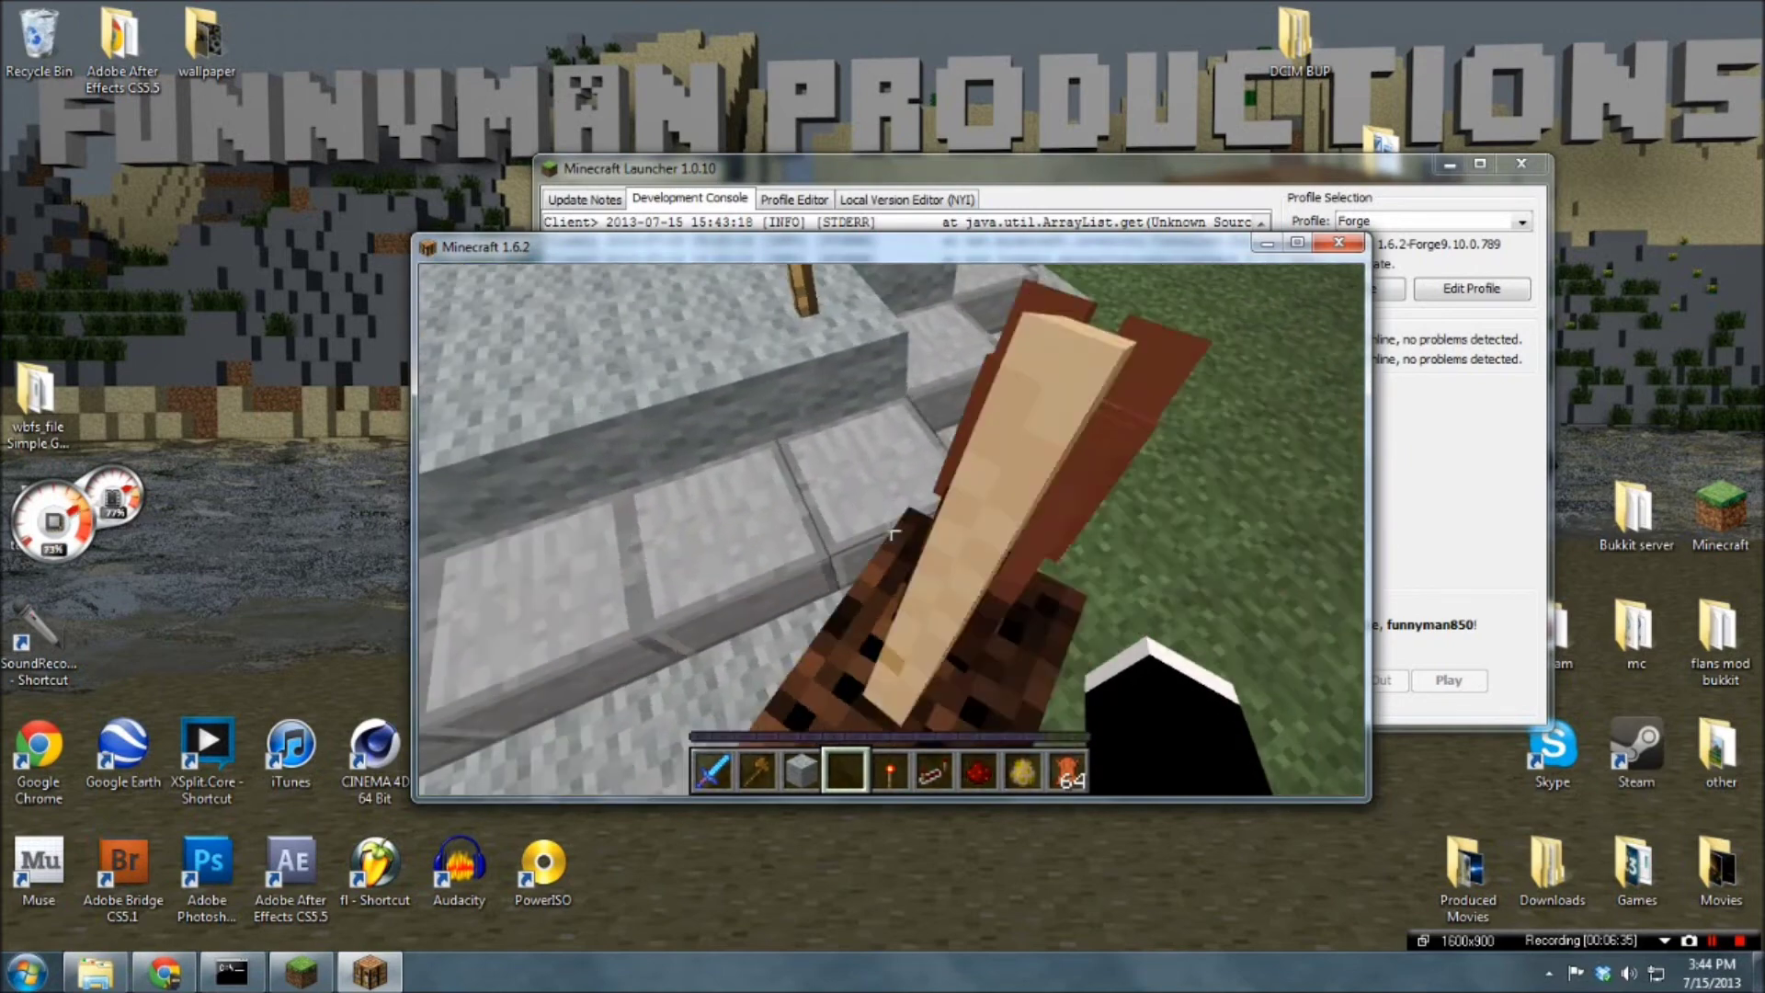
pyautogui.click(891, 531)
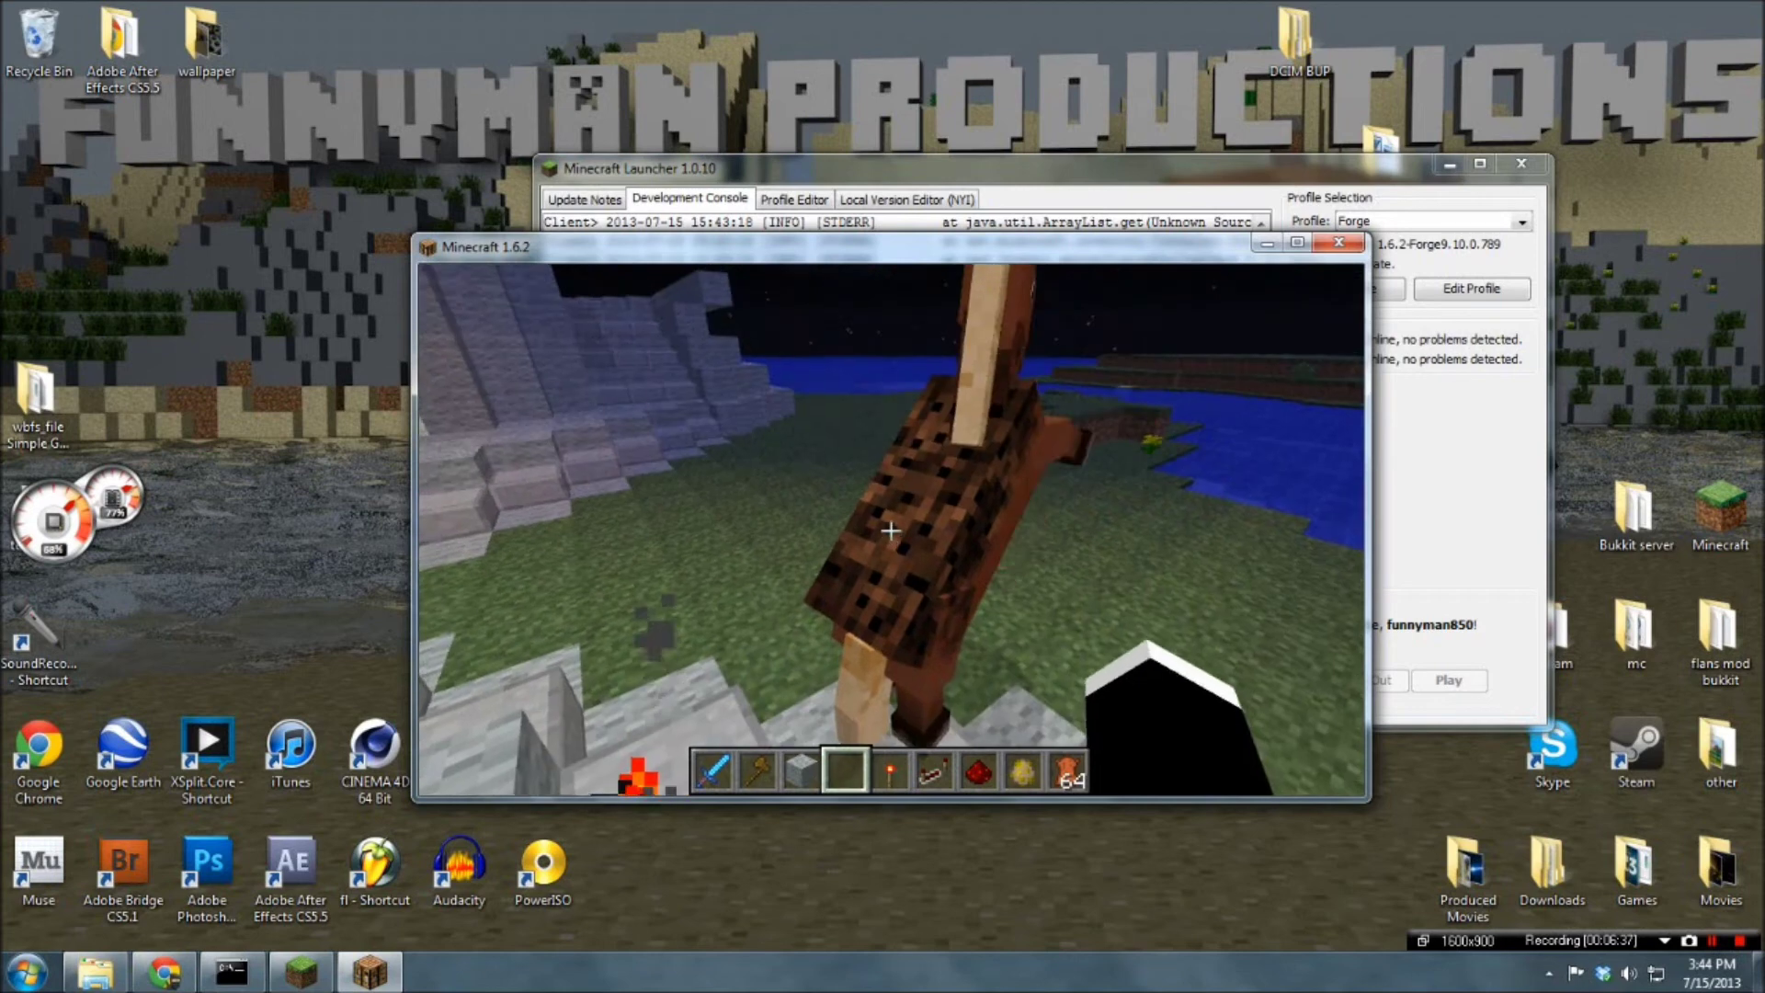
pyautogui.rightClick(890, 530)
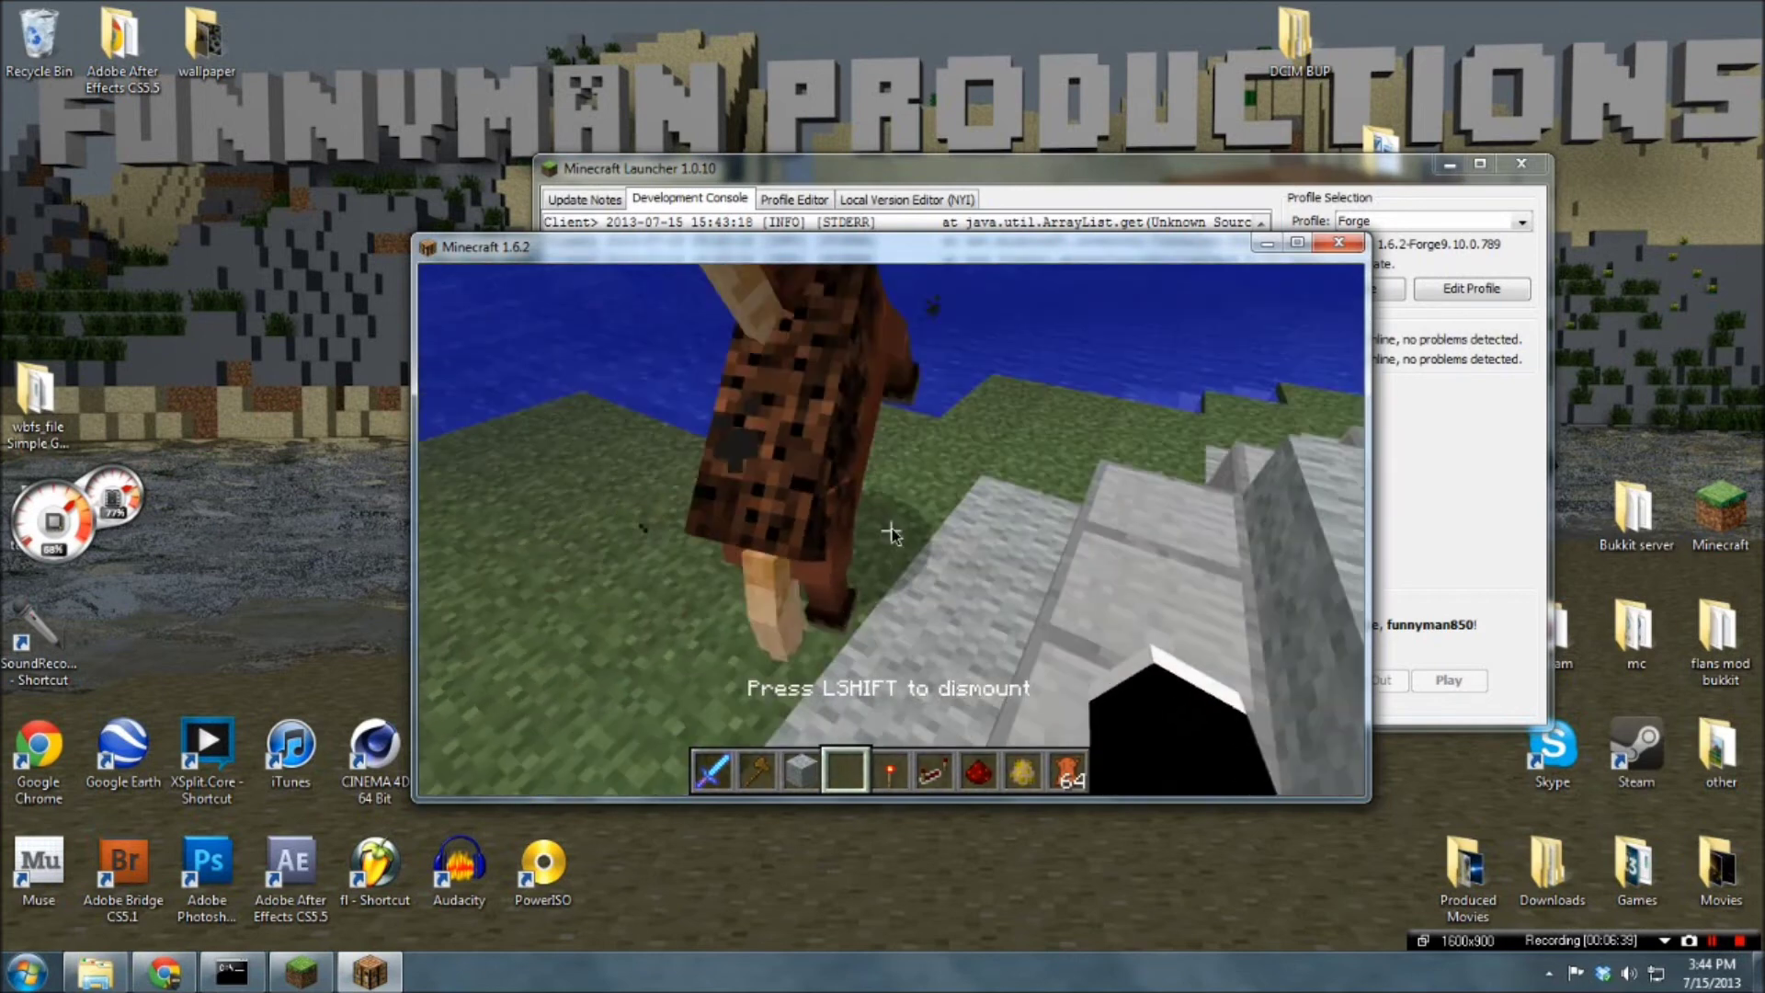
# Look through the creative inventory categories and put wheat from Materials into the fourth hotbar slot
pyautogui.press('e')
pyautogui.click(832, 706)
pyautogui.click(712, 713)
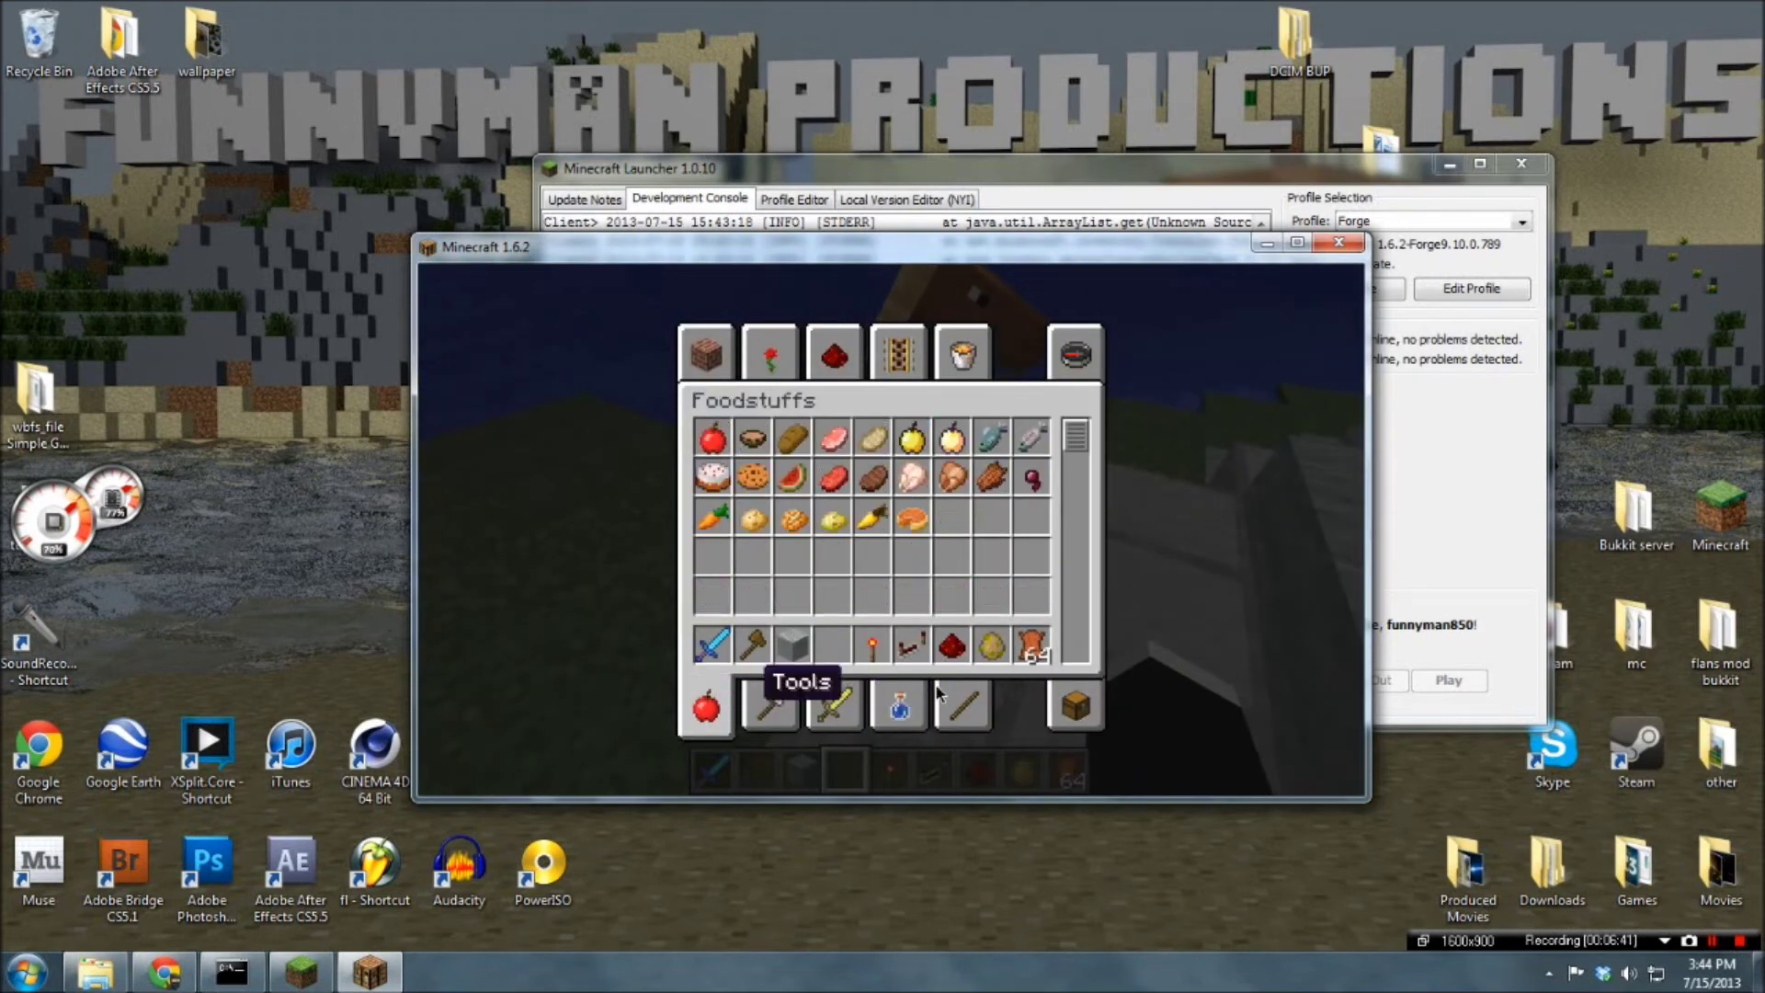
pyautogui.click(982, 694)
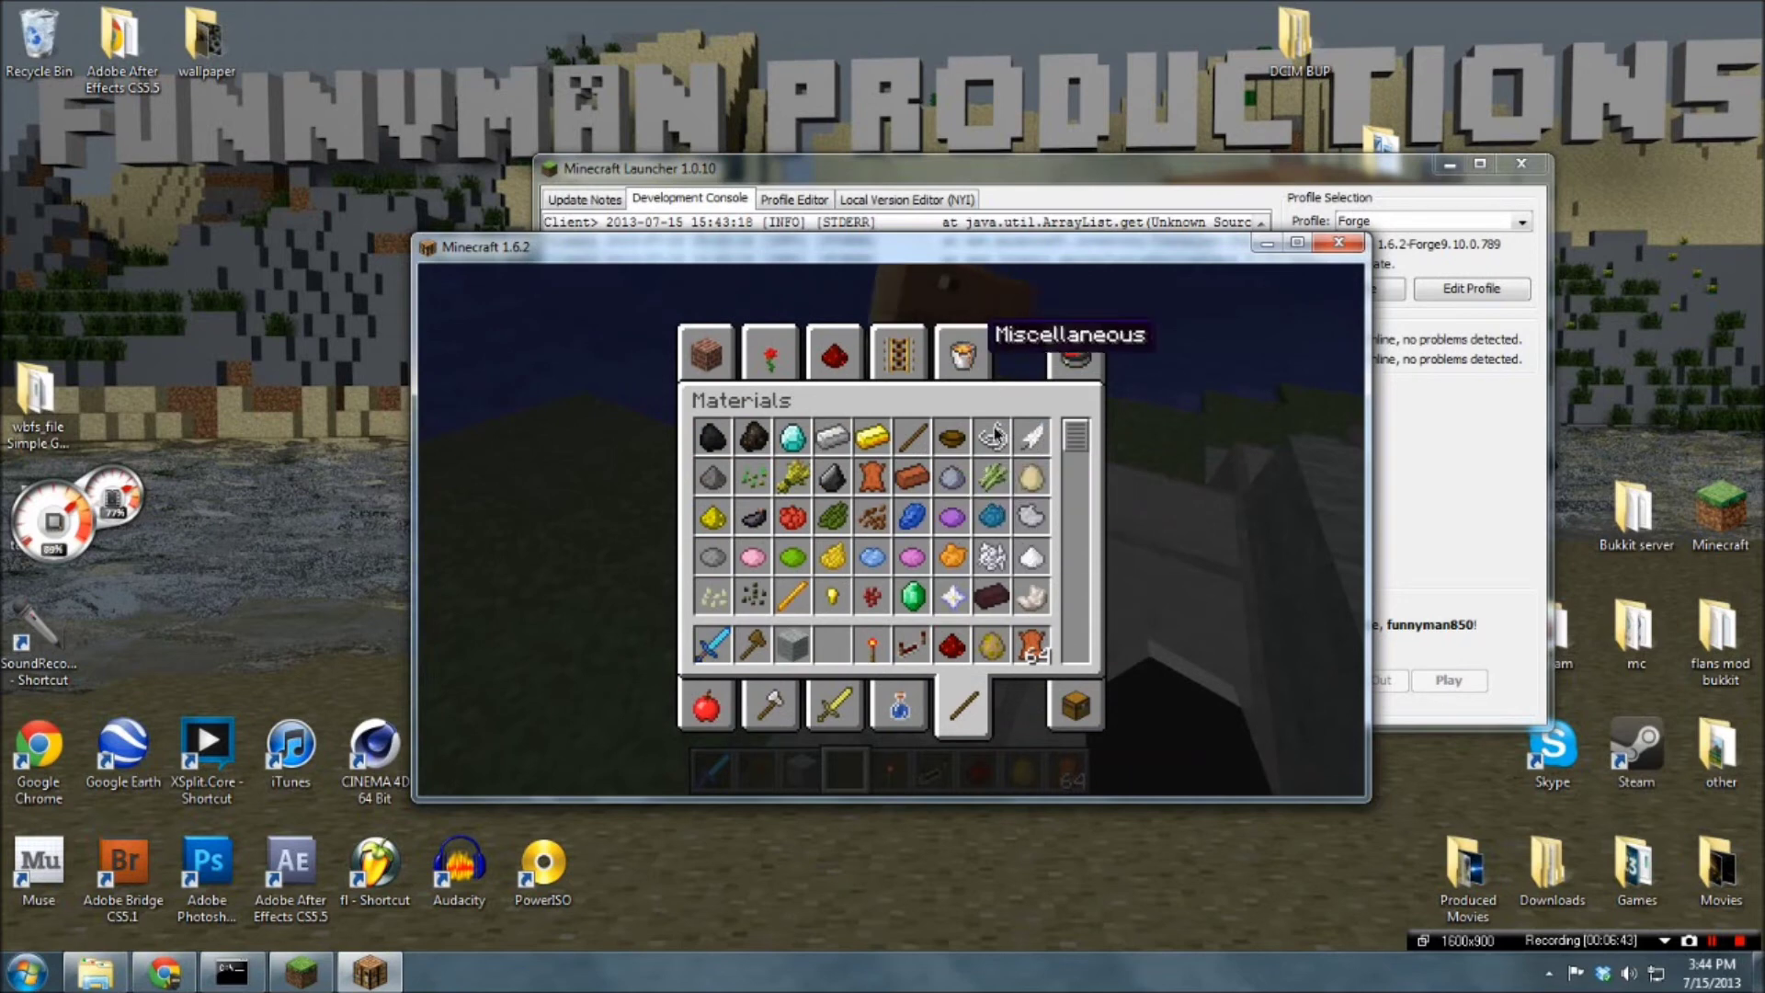
pyautogui.click(962, 354)
pyautogui.click(960, 708)
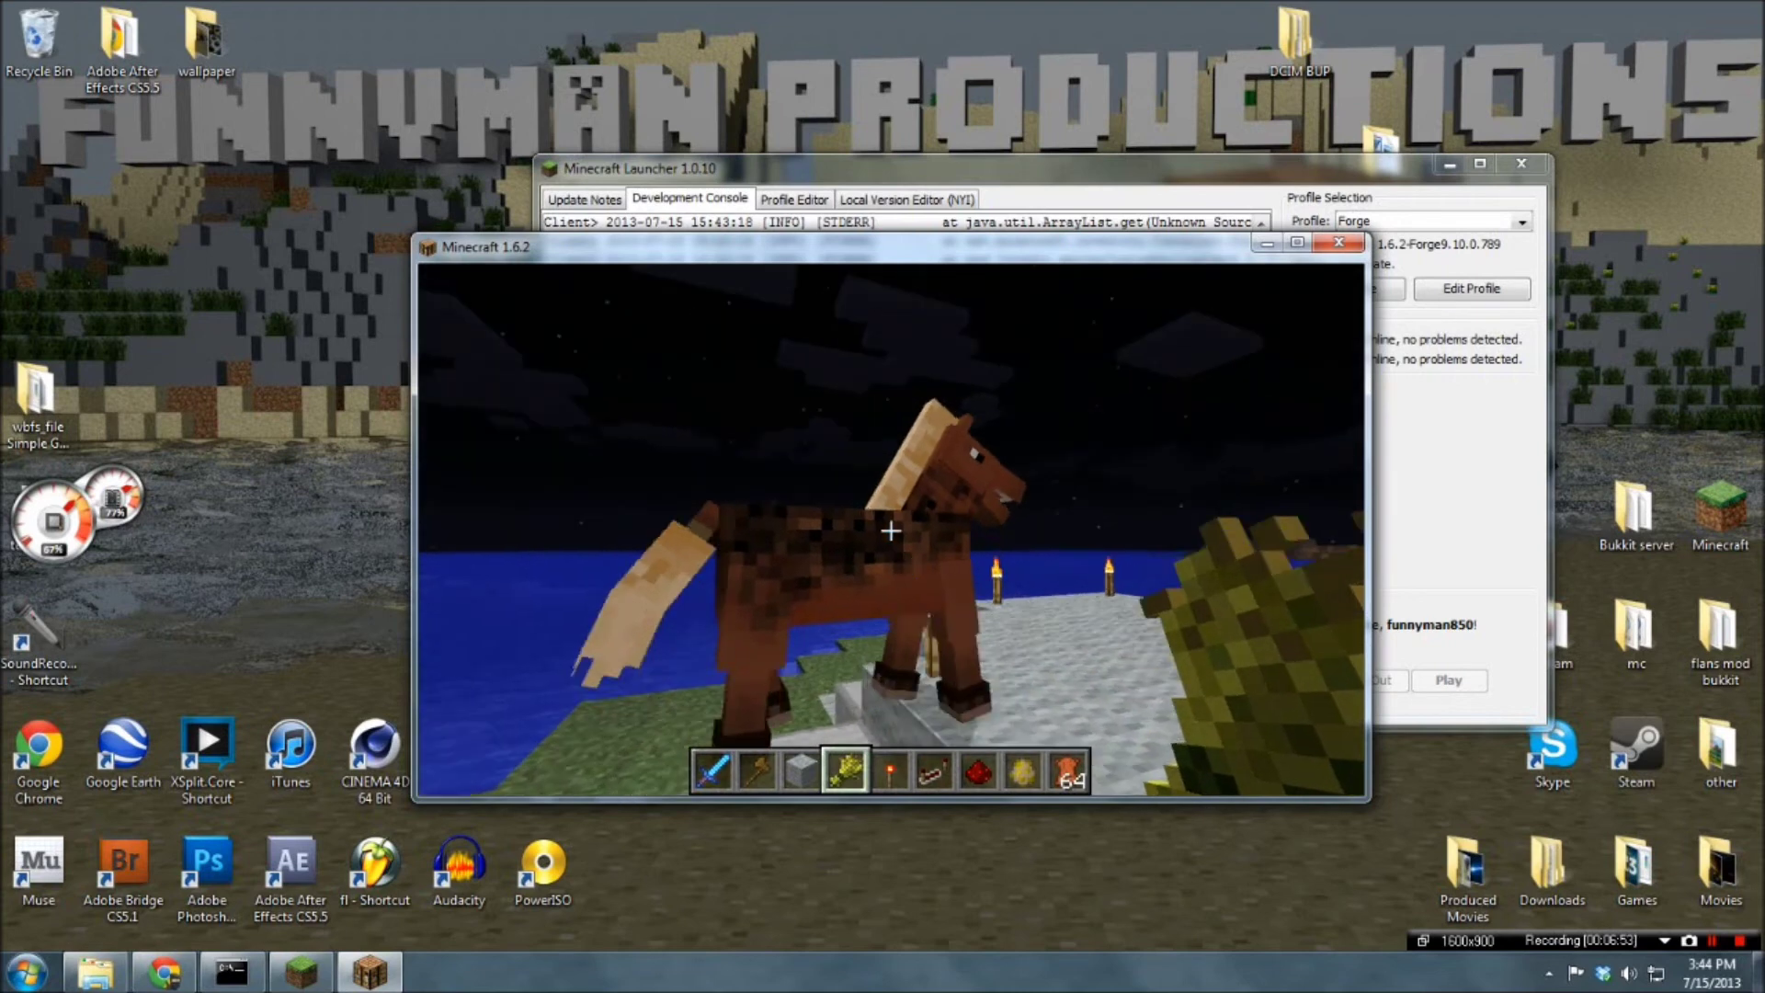
# Remove the redstone torch from the fifth hotbar slot and close the inventory
pyautogui.scroll(-1, 890, 530)
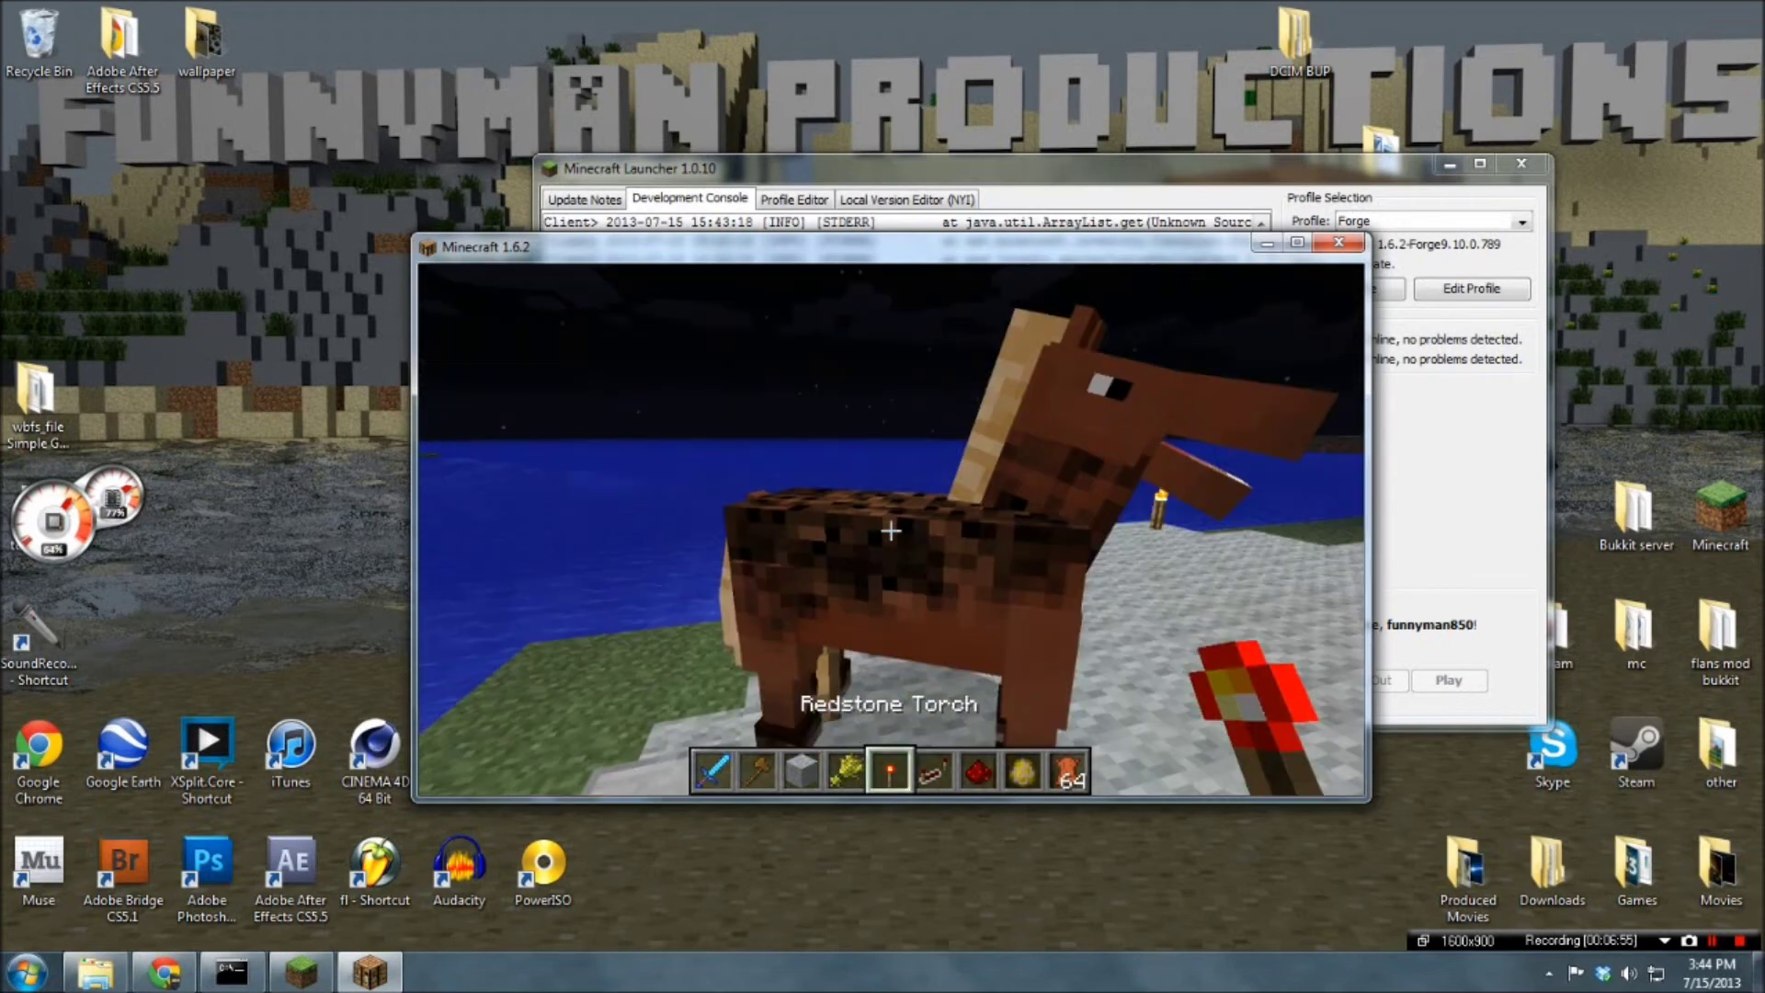
pyautogui.press('e')
pyautogui.click(873, 644)
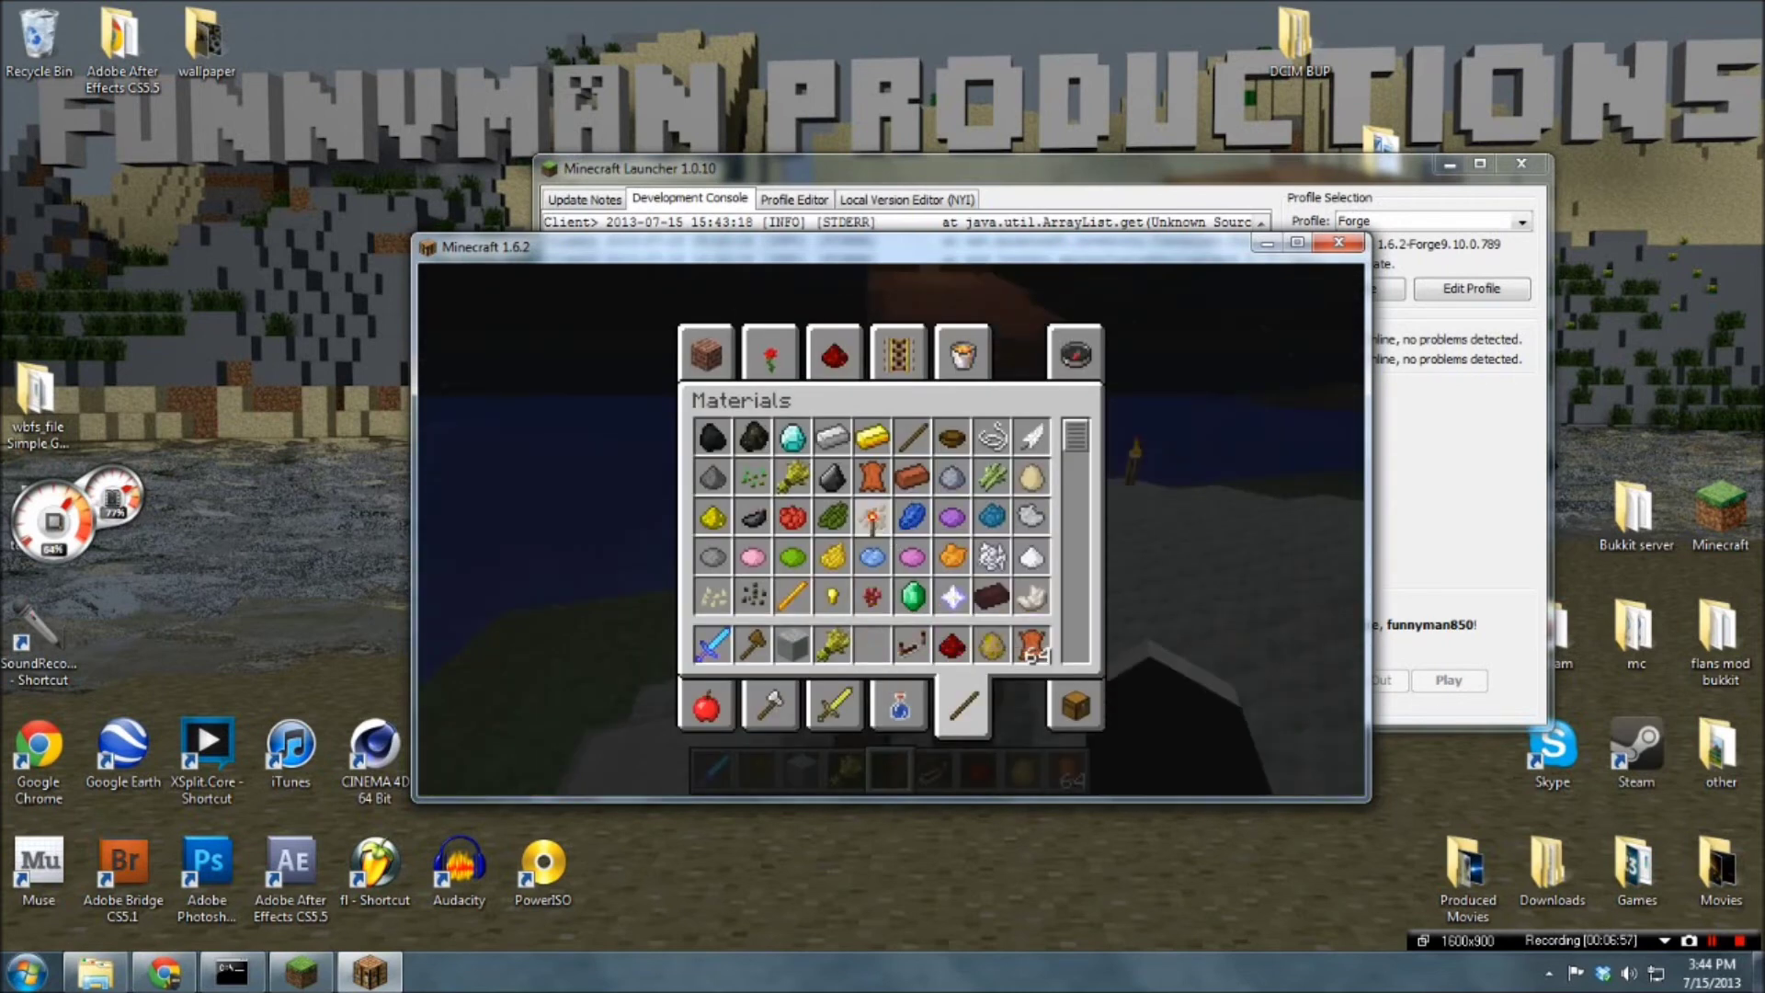
pyautogui.press('e')
# Mount the horse and view its inventory with the saddle and armor slots
pyautogui.scroll(1, 891, 531)
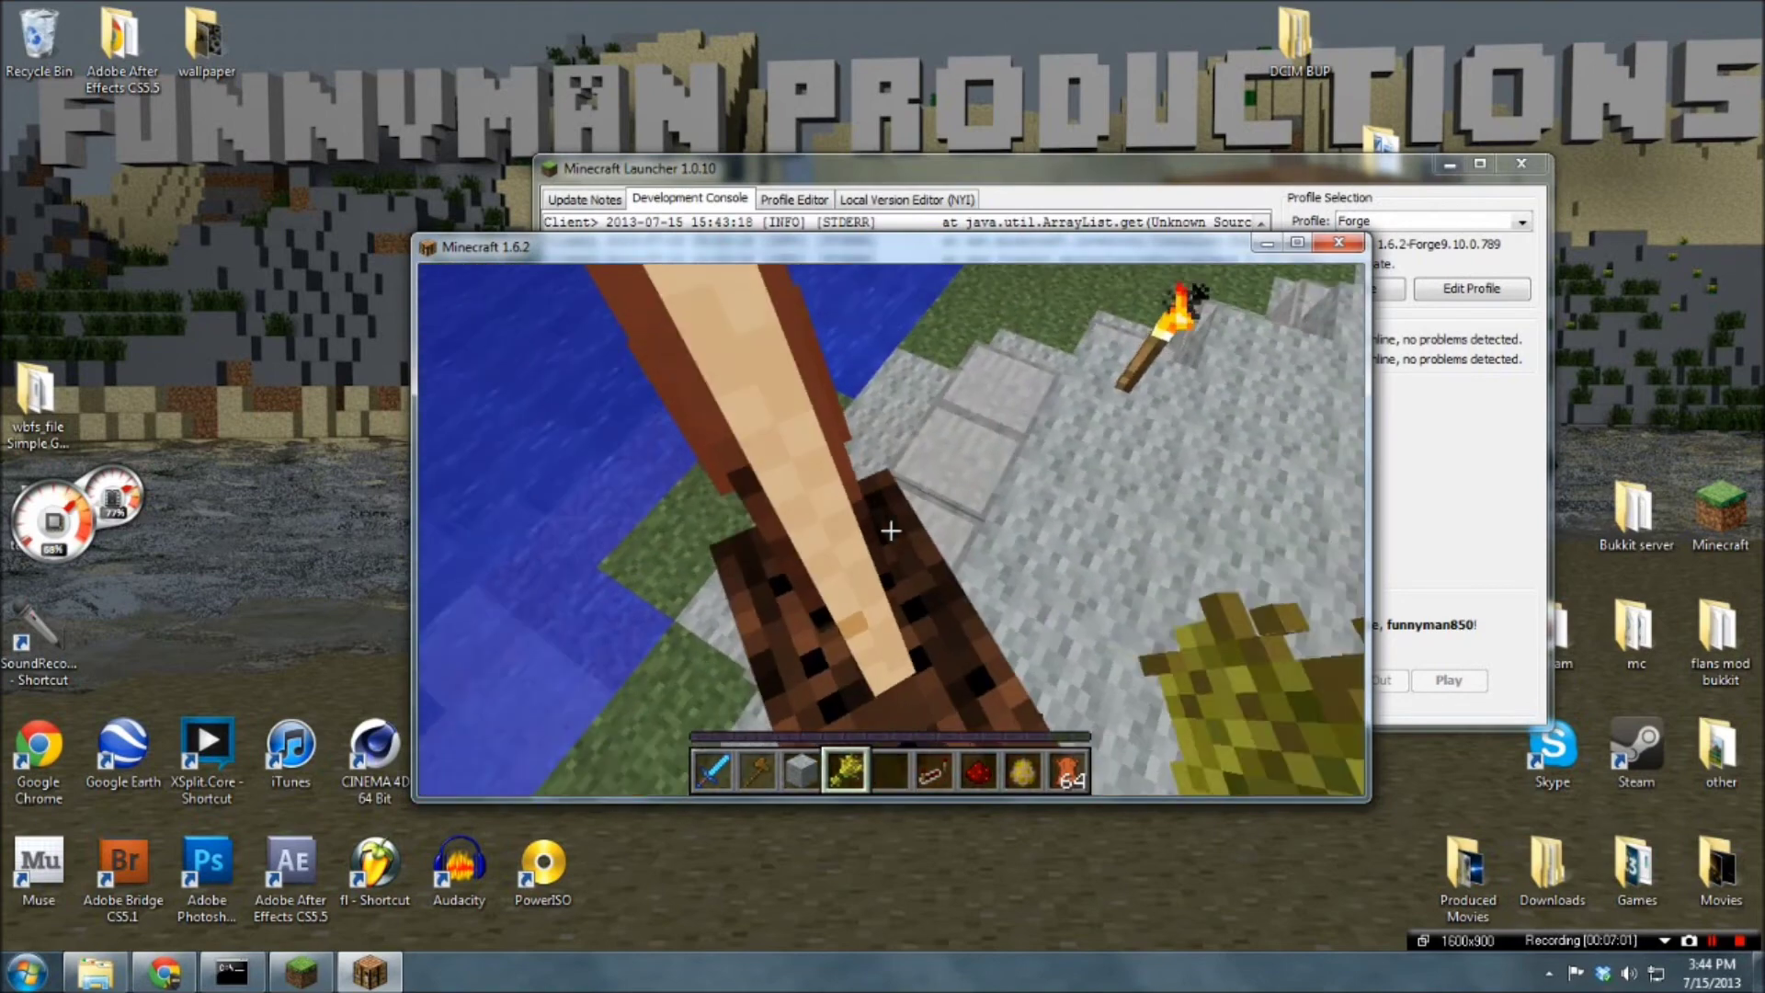
pyautogui.scroll(-1, 891, 530)
pyautogui.press('e')
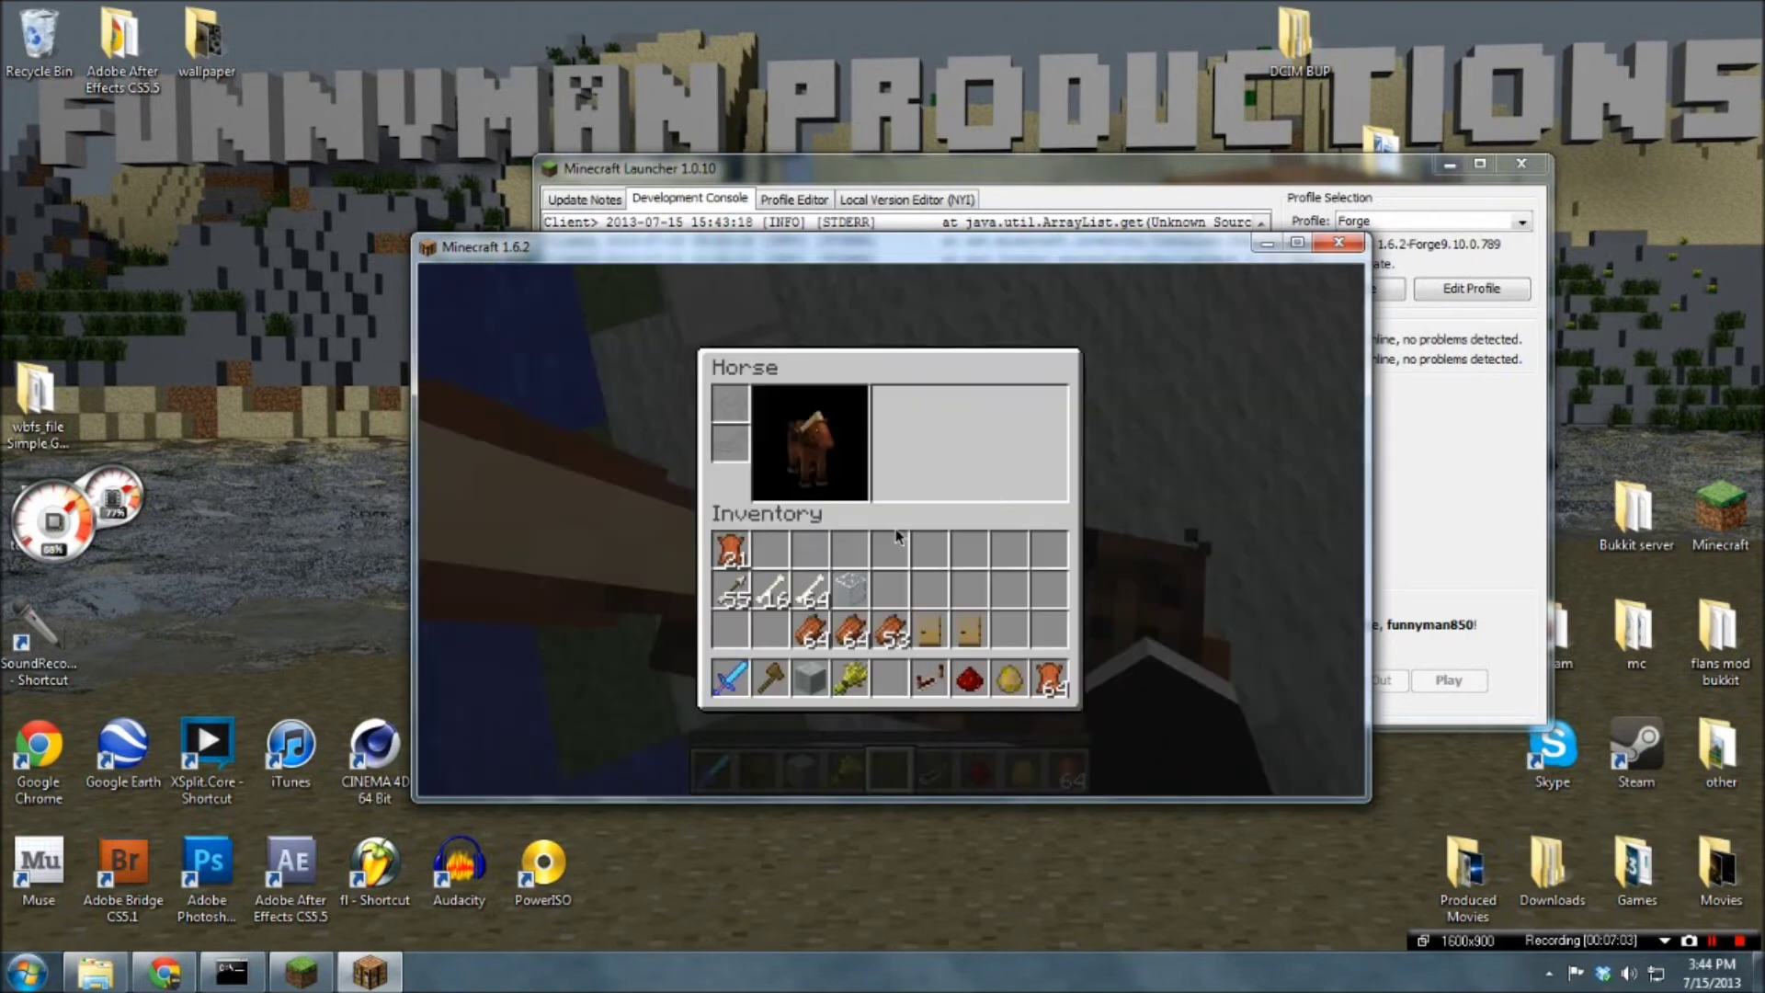
pyautogui.press('e')
# Put a saddle from the Transportation items into the fifth hotbar slot
pyautogui.press('e')
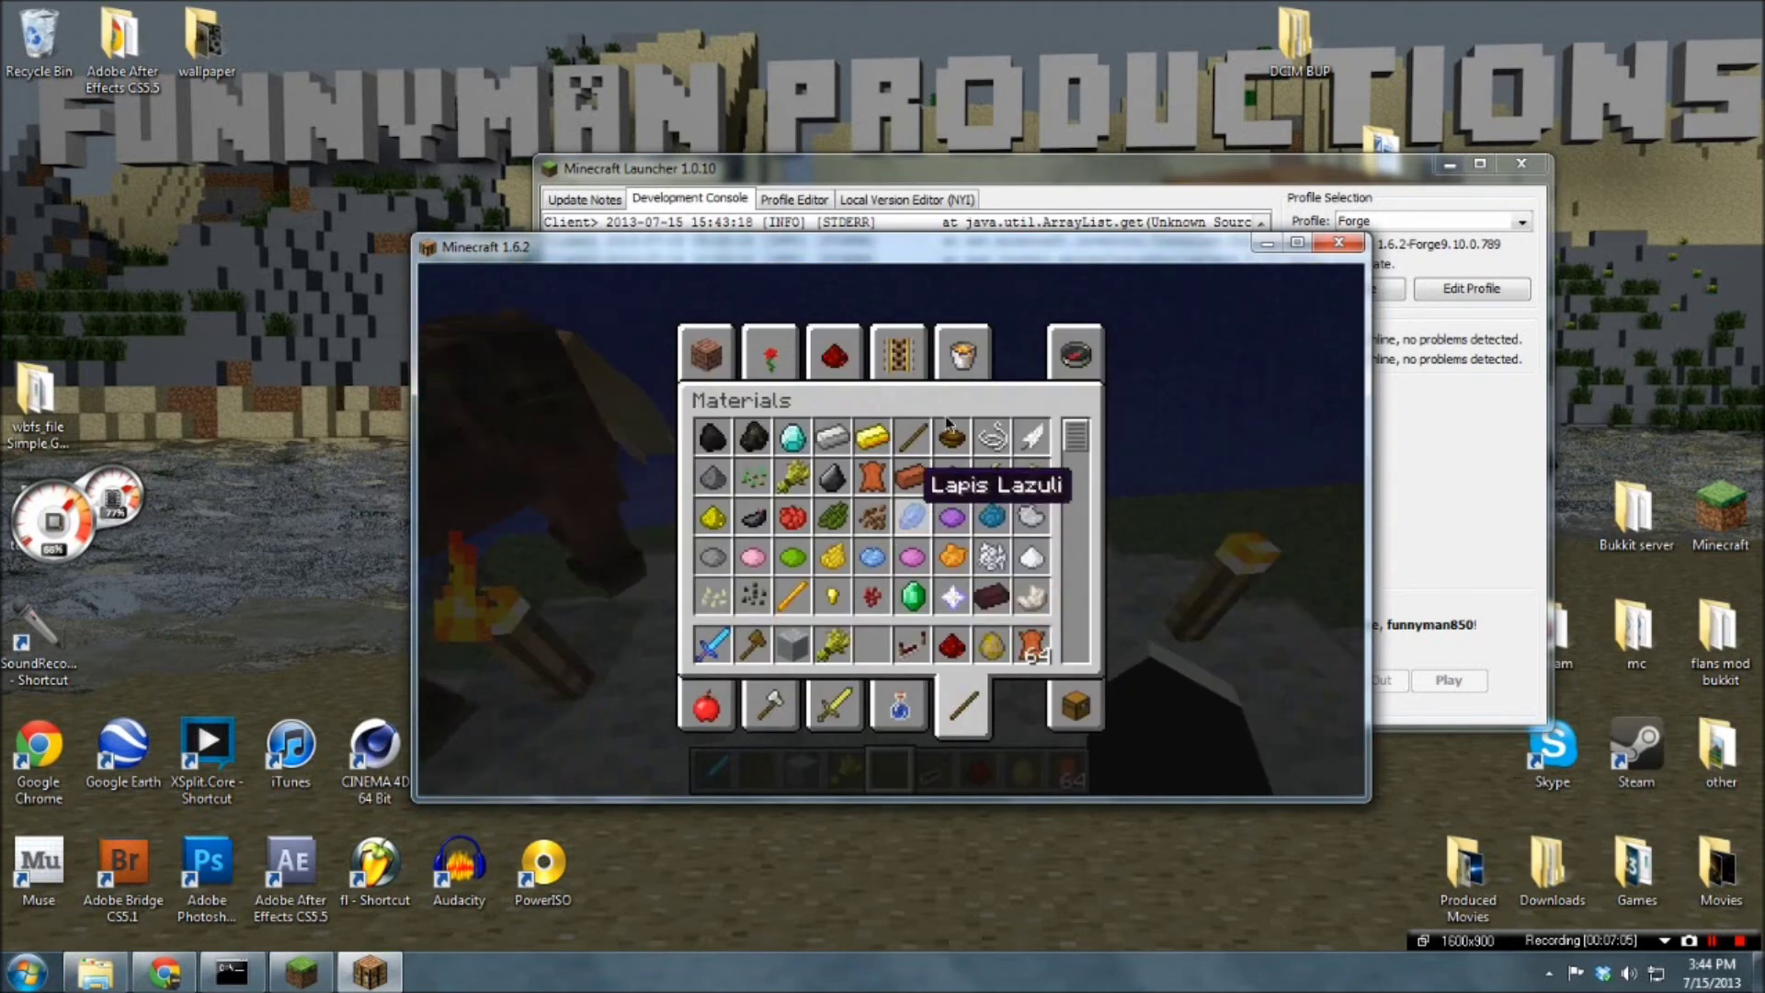
pyautogui.click(835, 354)
pyautogui.click(898, 354)
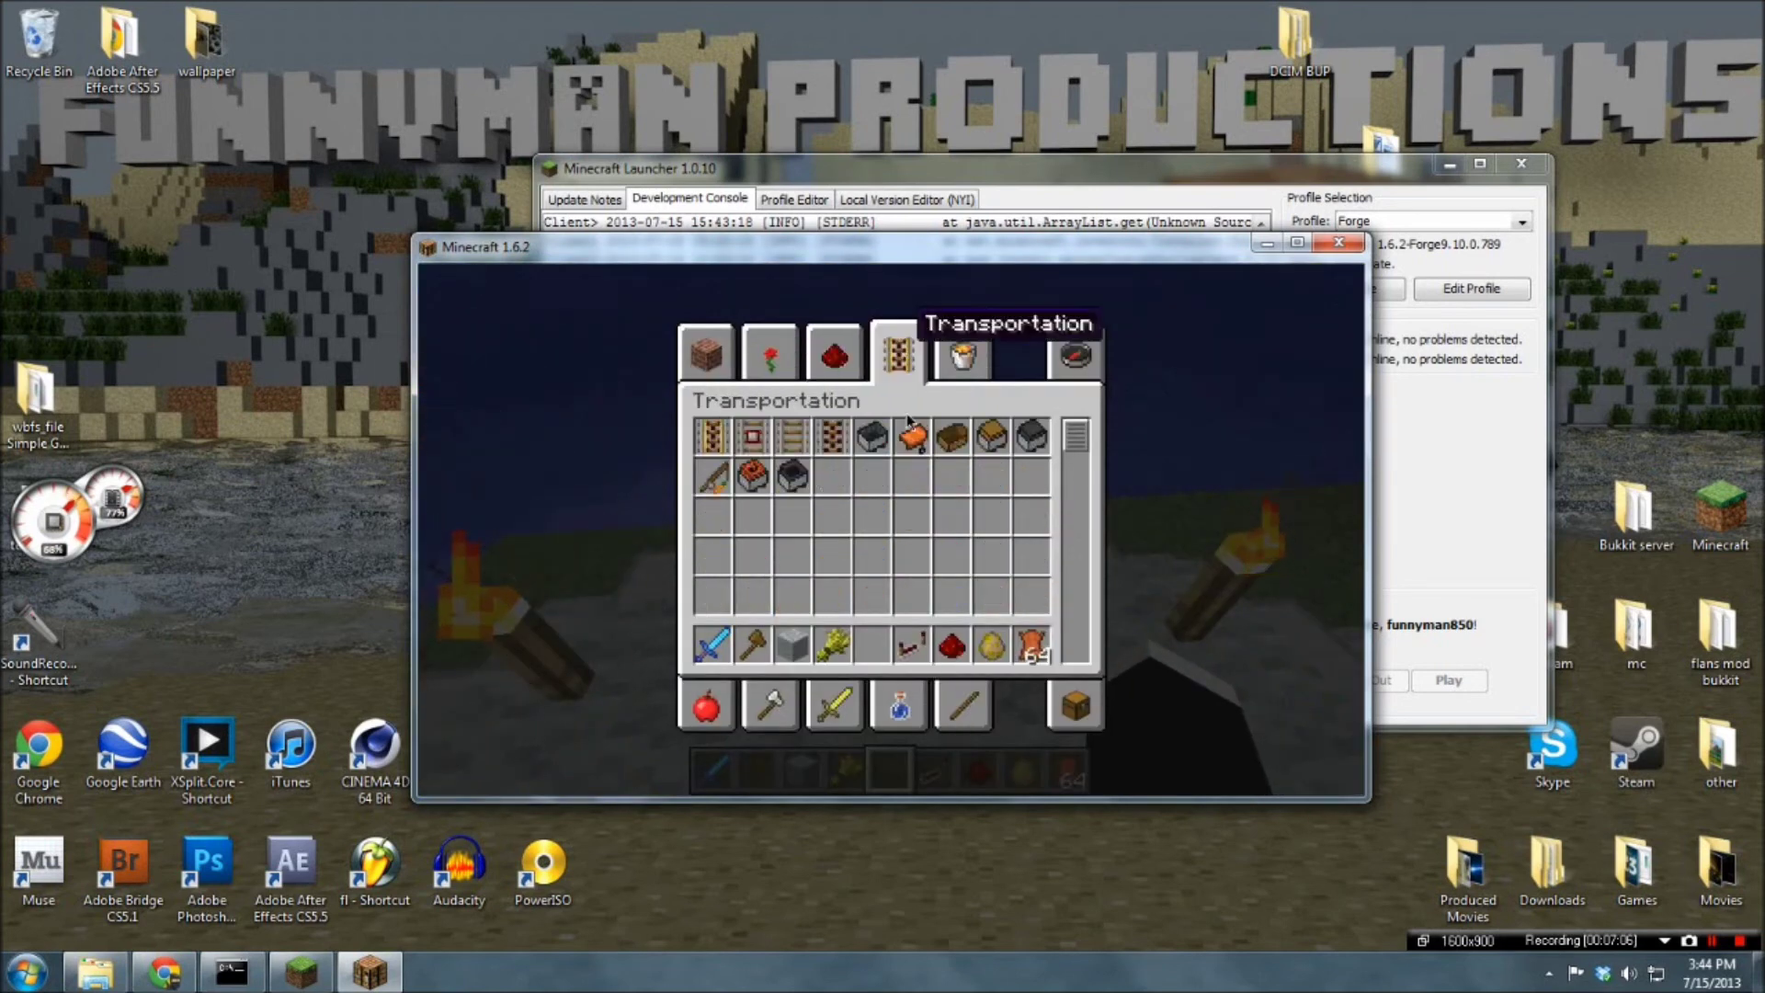
pyautogui.press('e')
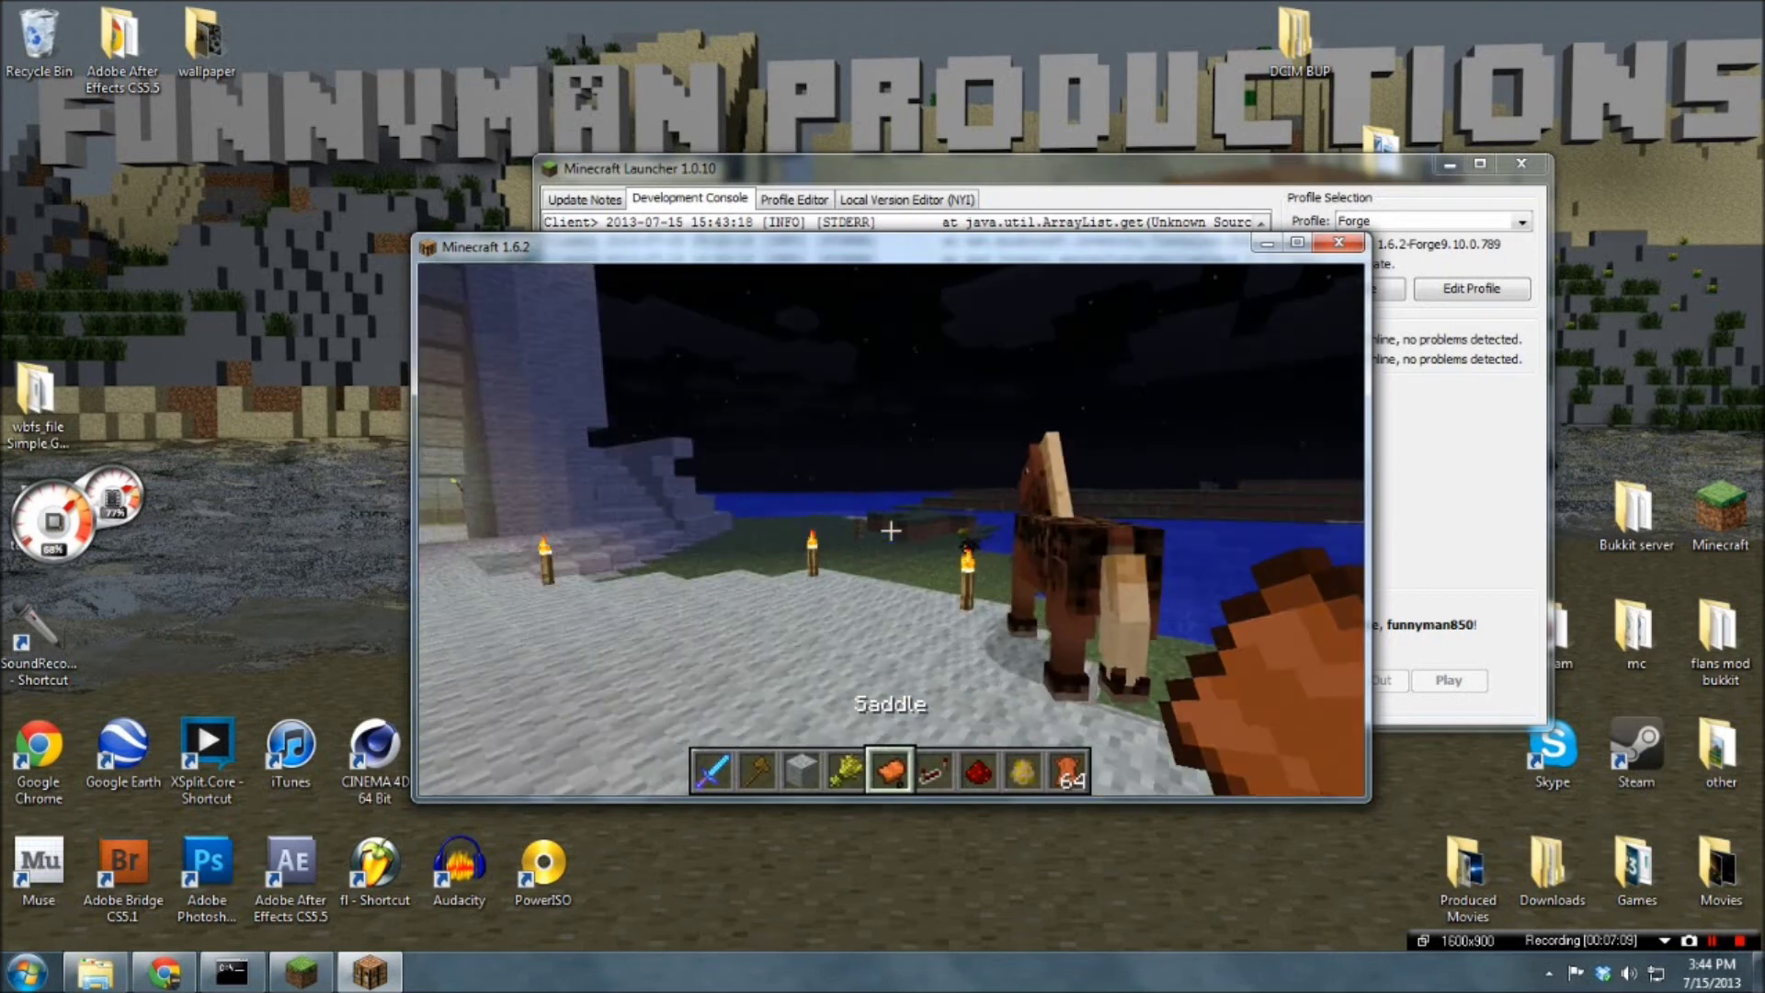
# Equip the saddle on the horse through its inventory and mount it for a ride
pyautogui.keyDown('shift'); pyautogui.rightClick(890, 529); pyautogui.keyUp('shift')
pyautogui.press('e')
pyautogui.keyDown('shift'); pyautogui.rightClick(890, 526); pyautogui.keyUp('shift')
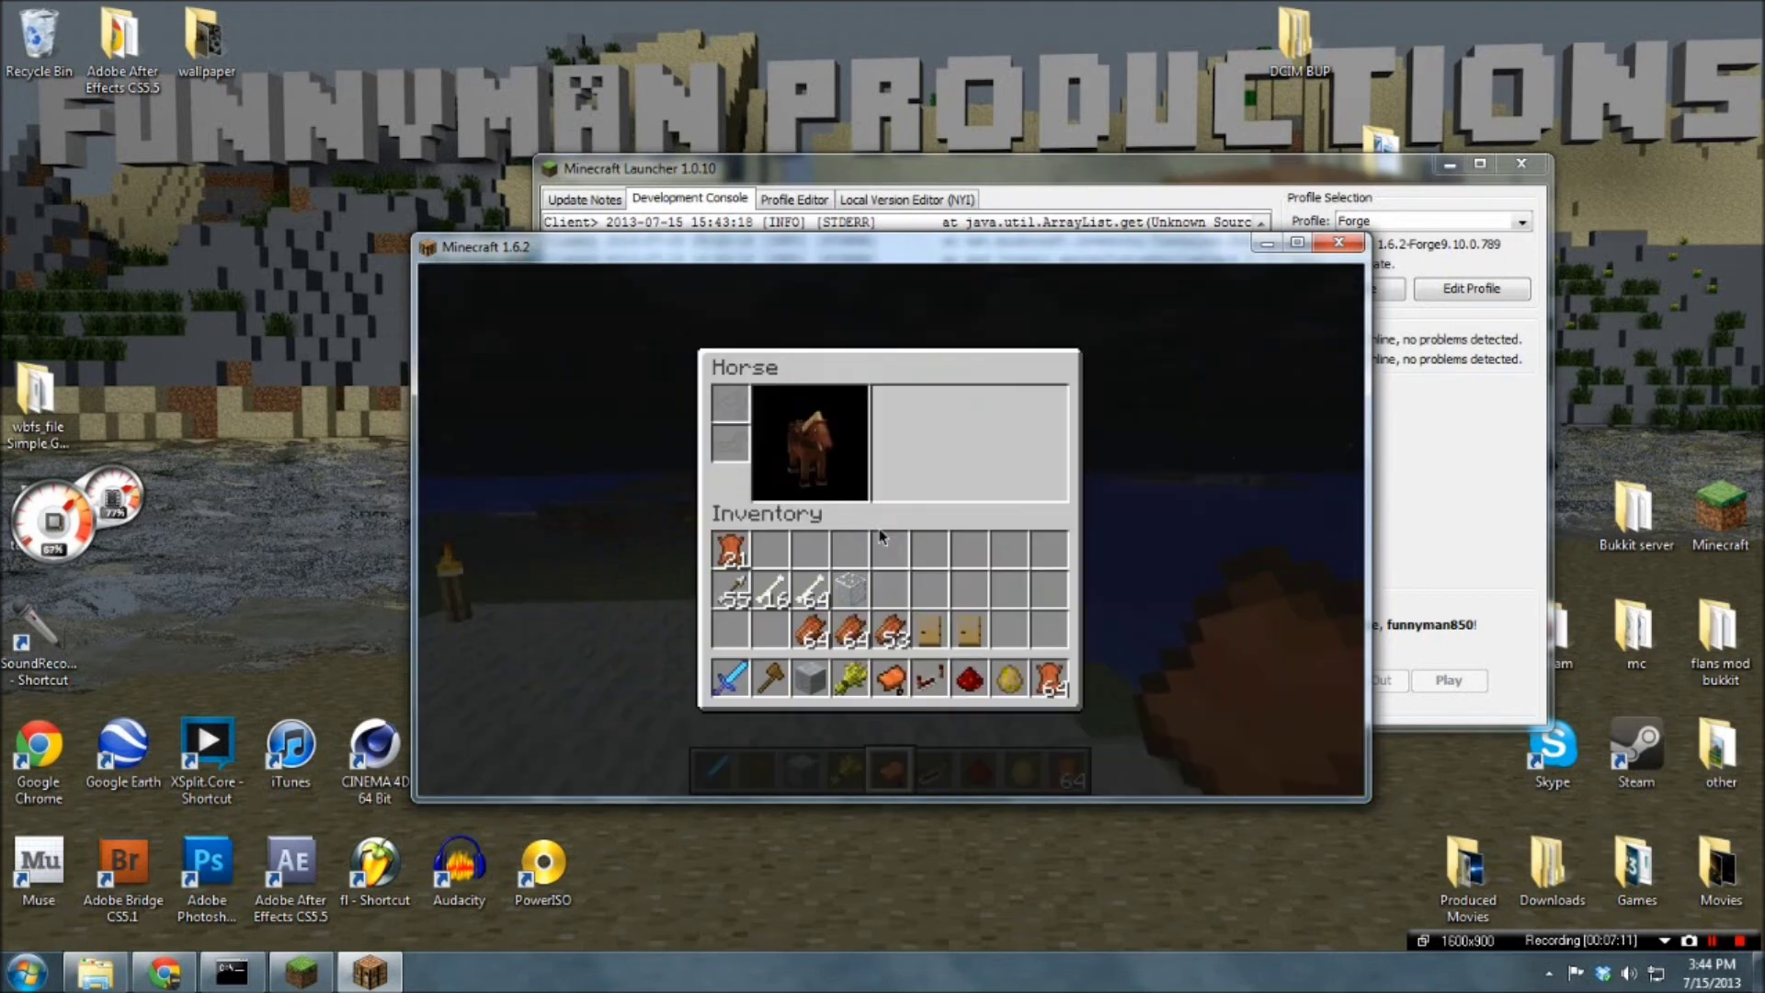
pyautogui.keyDown('shift'); pyautogui.click(891, 684); pyautogui.keyUp('shift')
pyautogui.press('e')
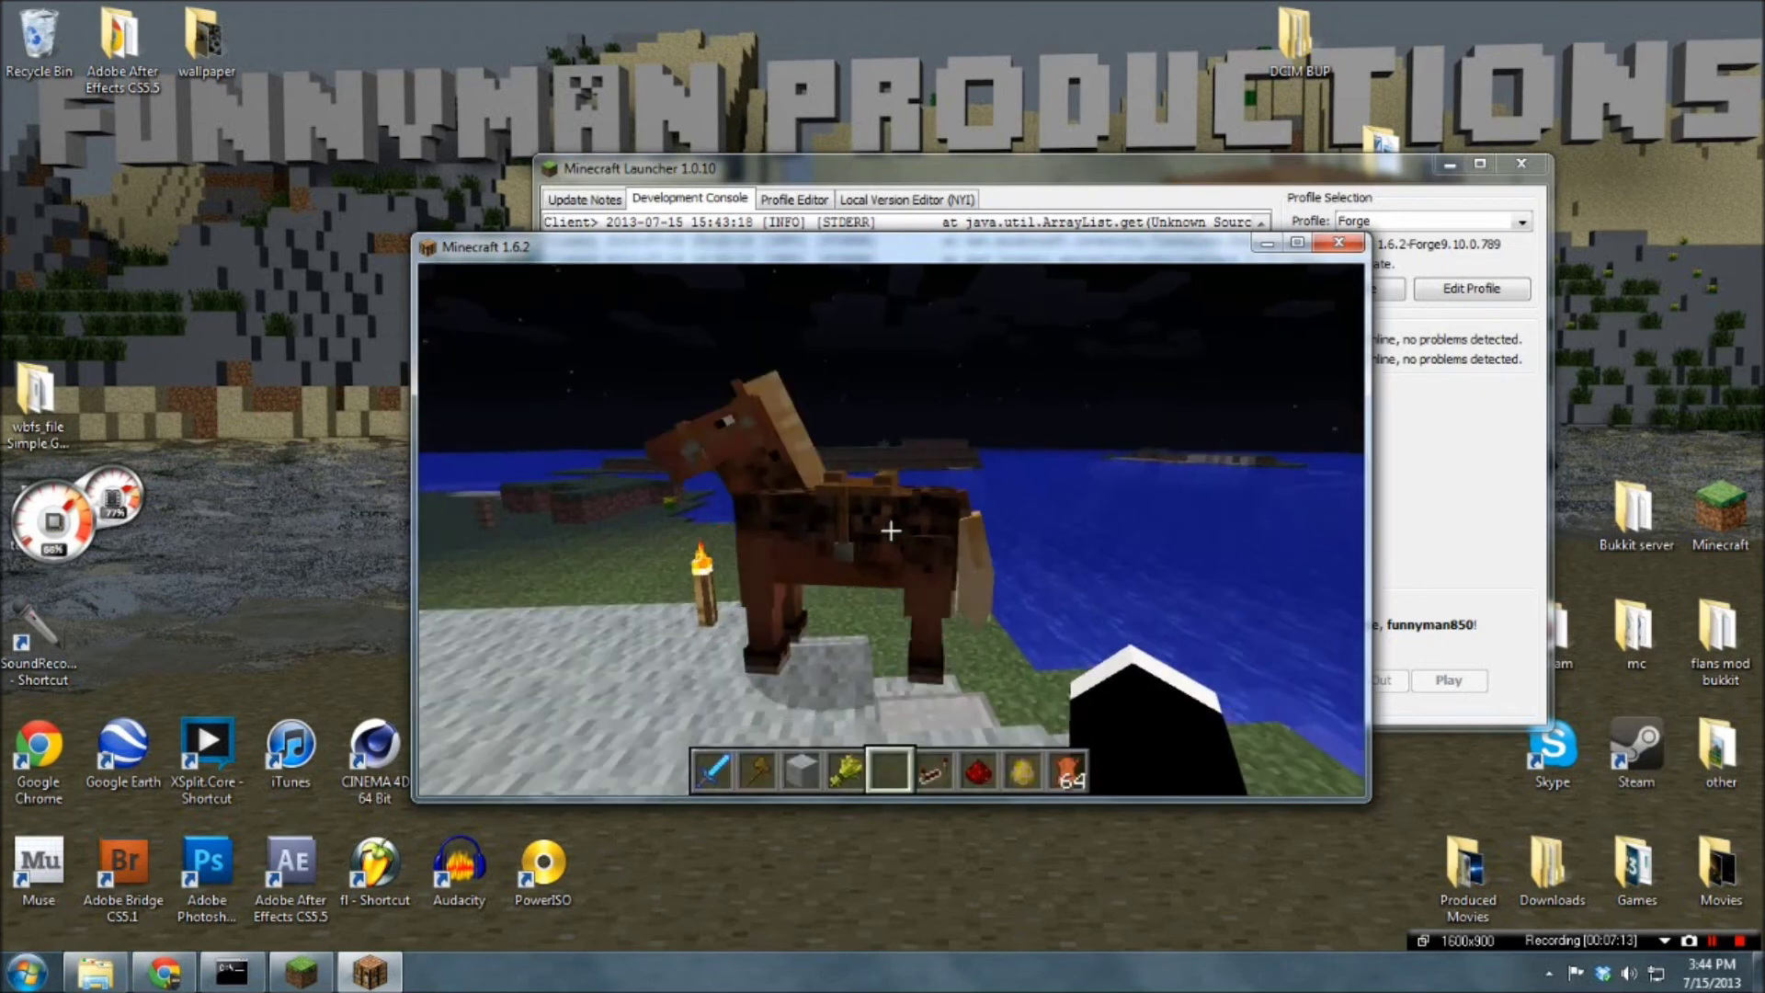
pyautogui.rightClick(890, 528)
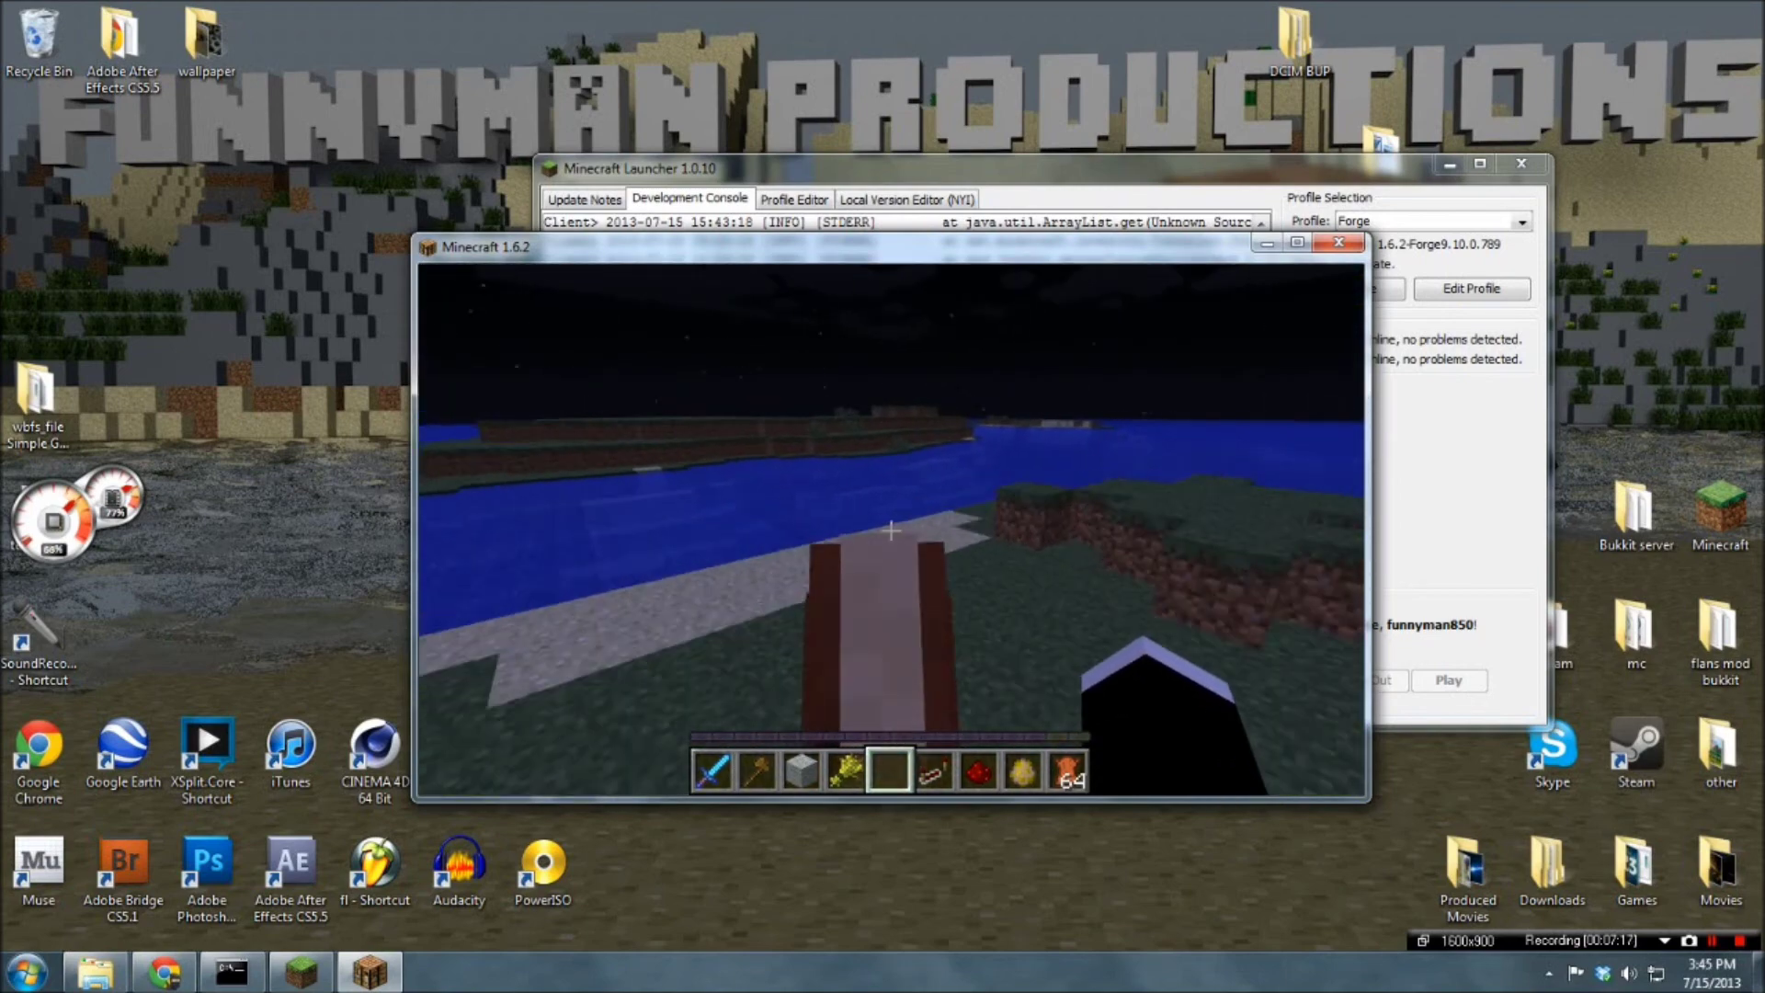
# Ride the saddled horse along the shore to the torch-lit wool platform and dismount there
pyautogui.press('w')
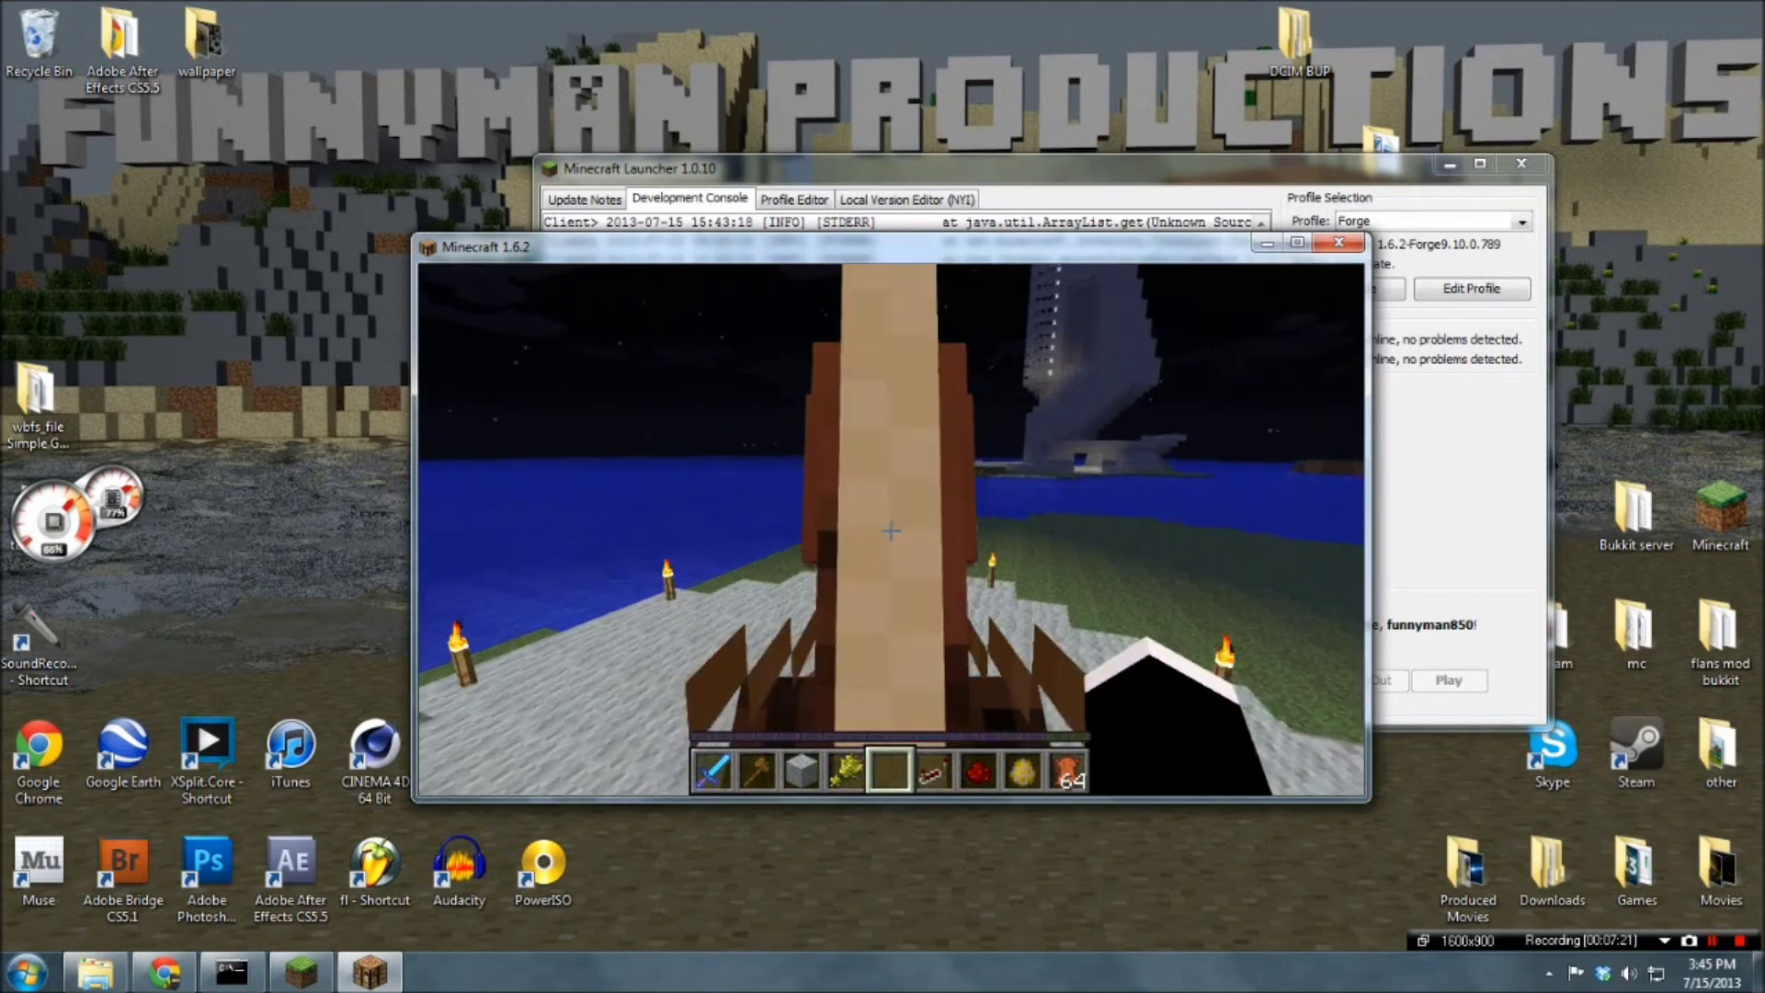
pyautogui.press('w')
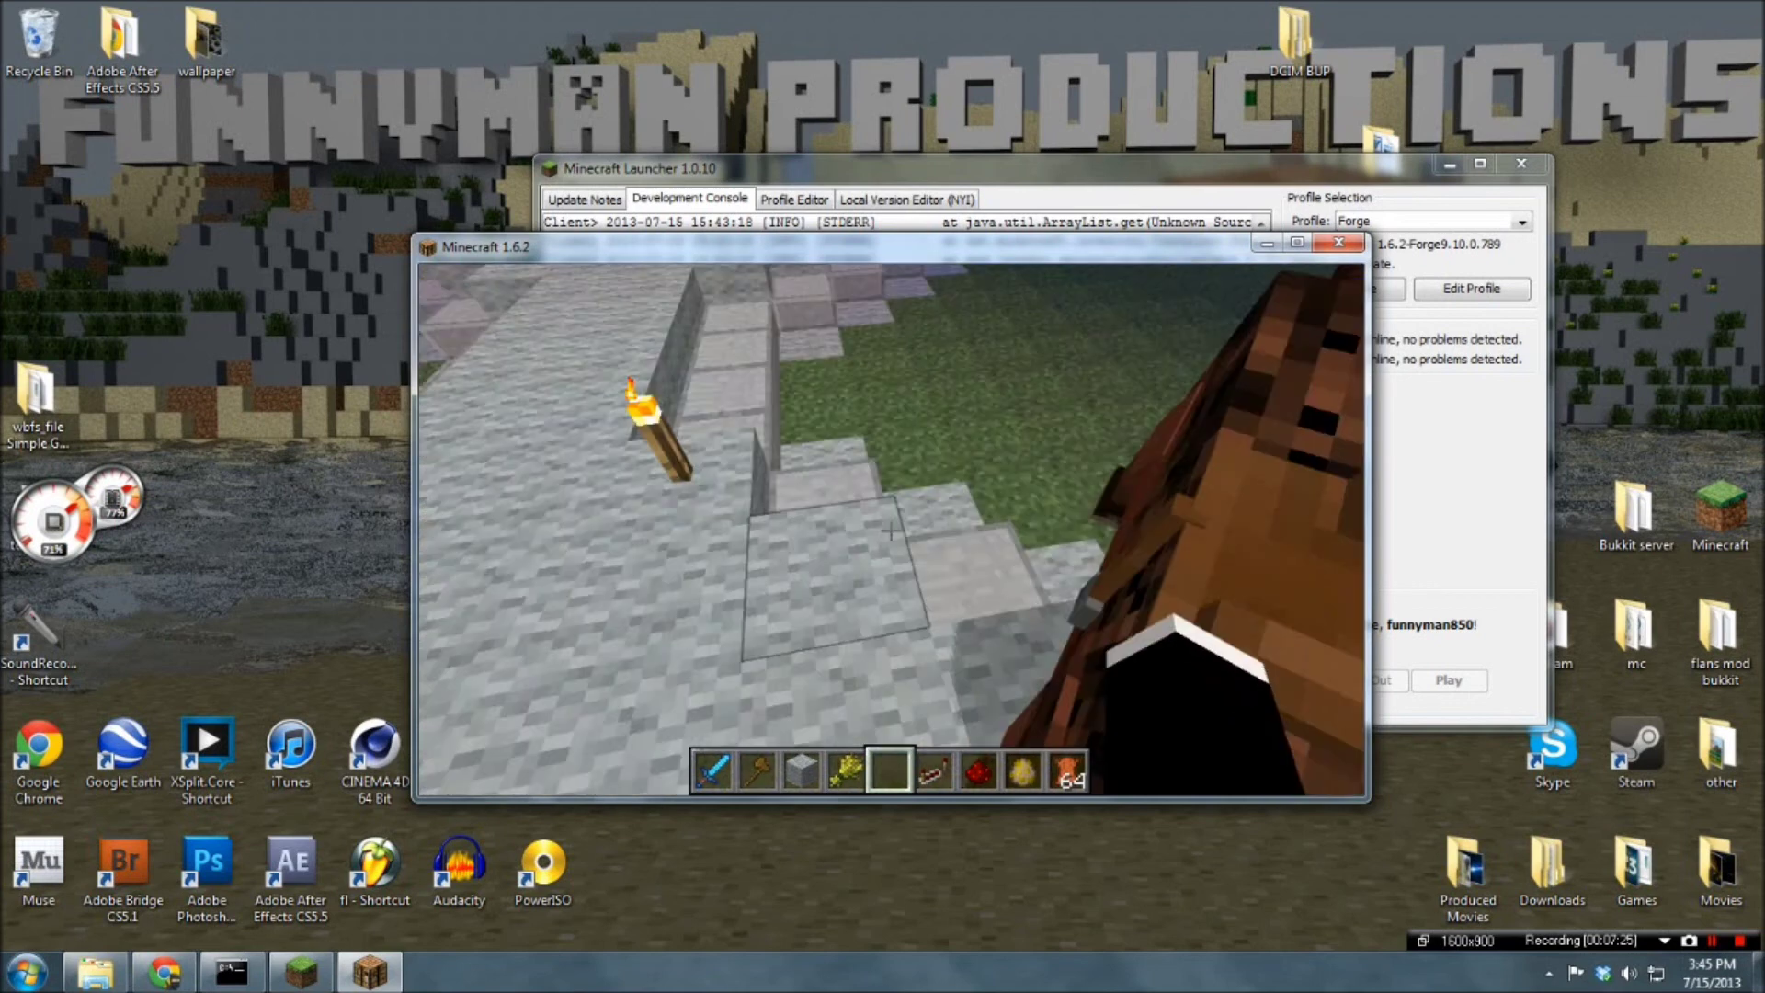
# Enchant the axe in the second hotbar slot with Efficiency at level 1000 and return to the world
pyautogui.press('e')
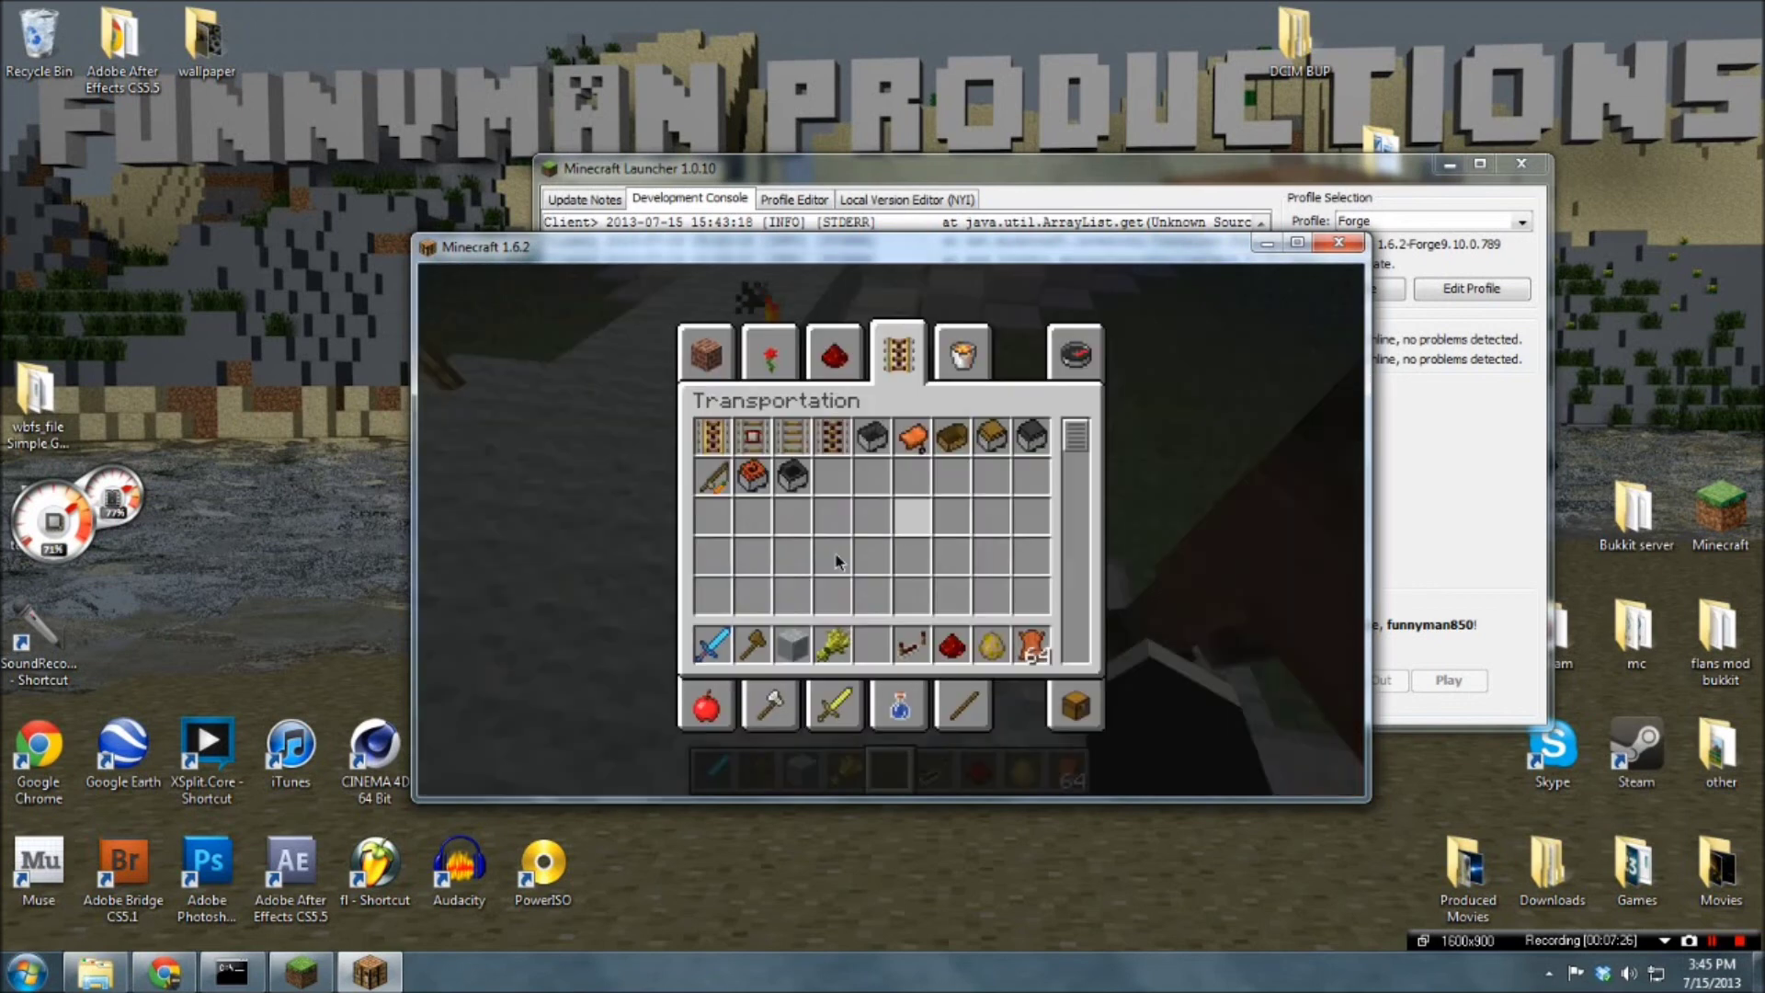
pyautogui.click(749, 629)
pyautogui.click(1195, 391)
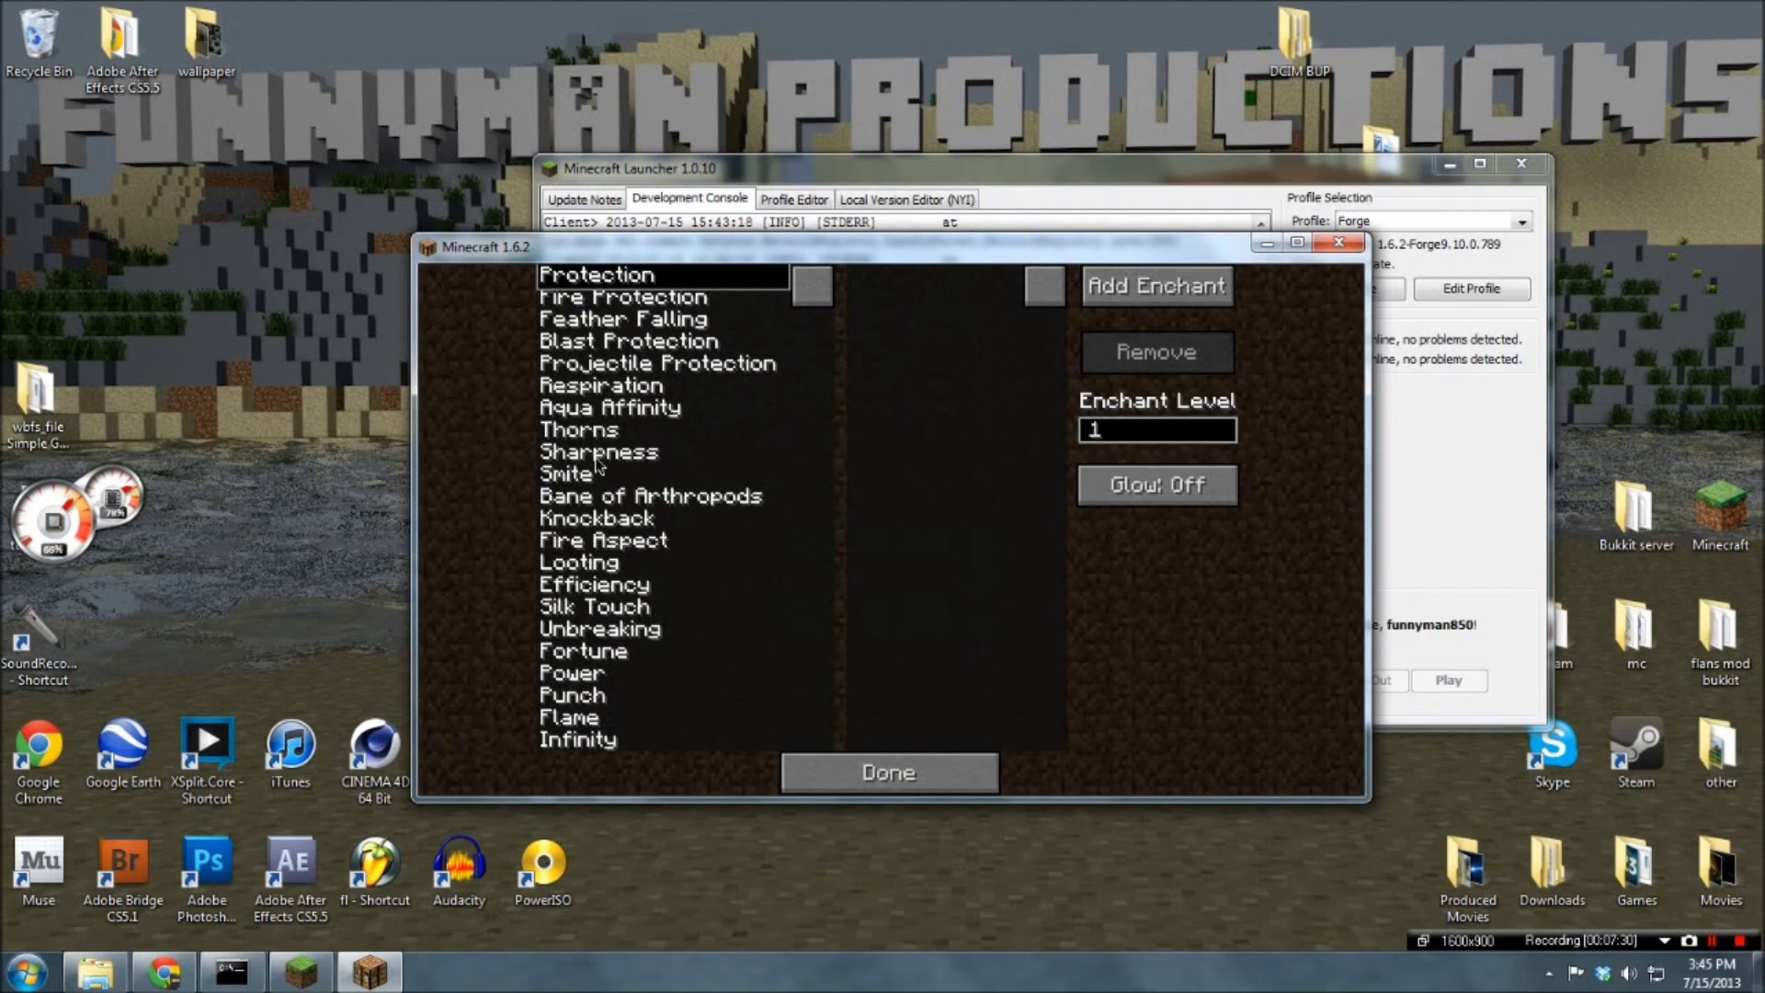
pyautogui.scroll(-3, 620, 728)
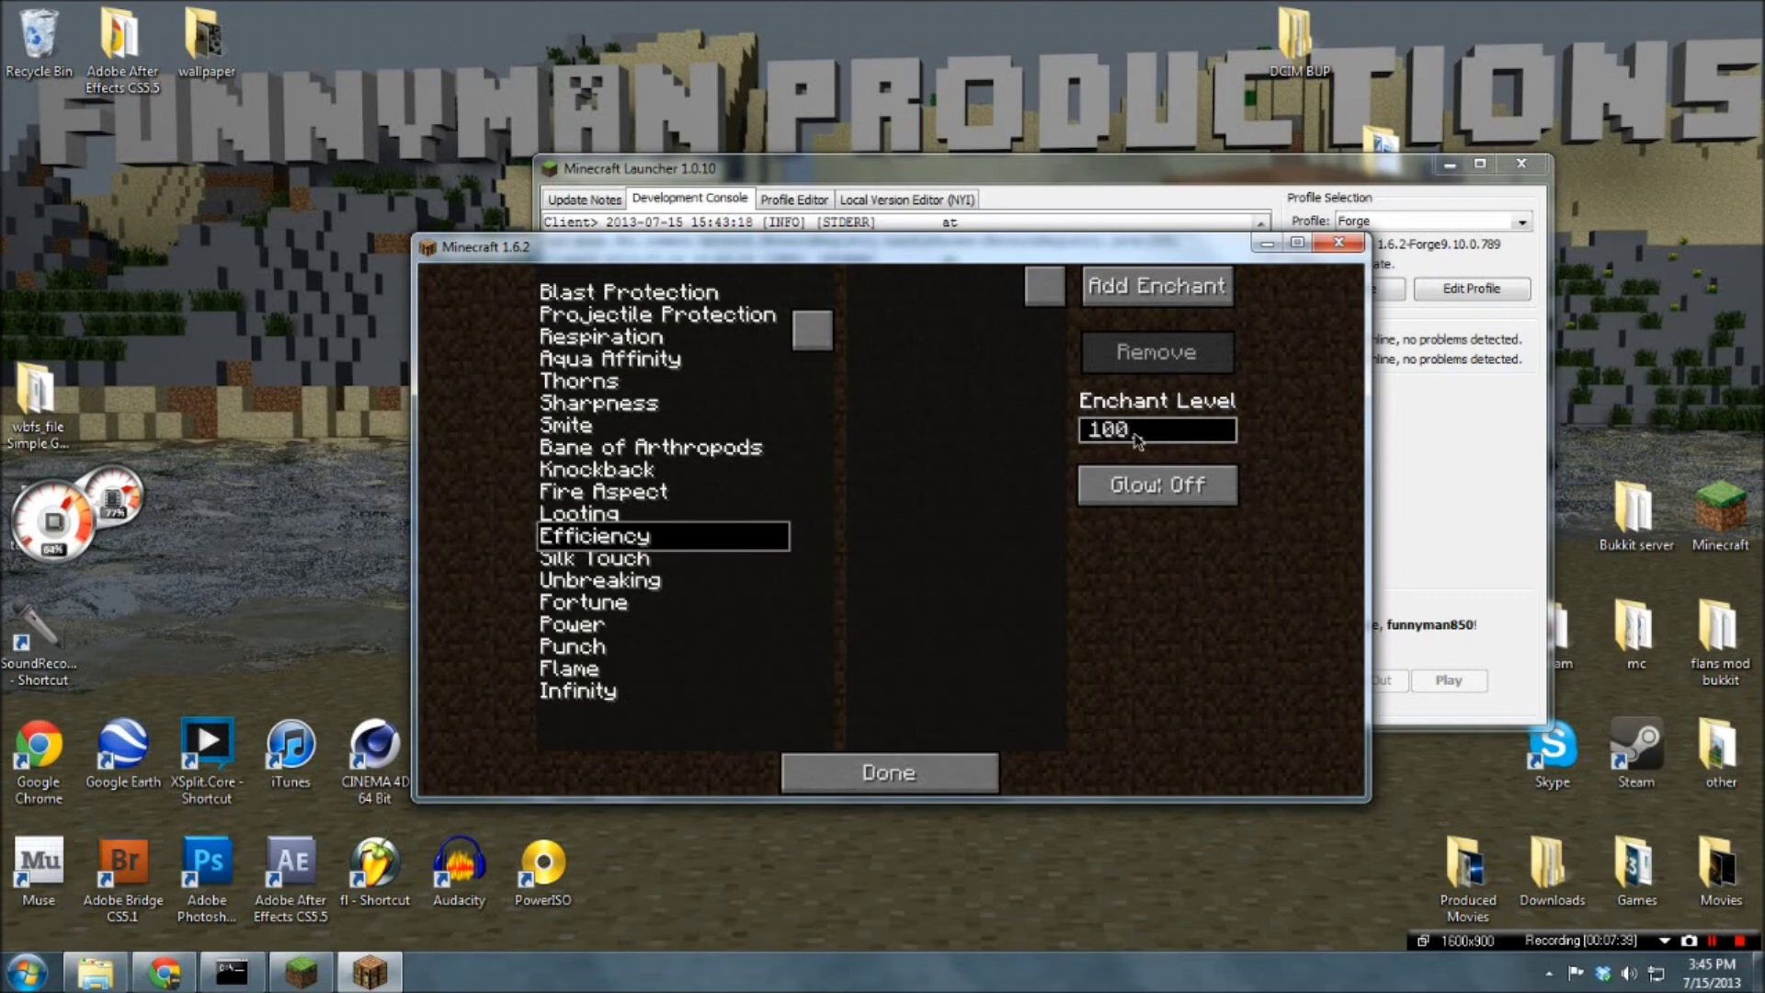
pyautogui.click(1132, 307)
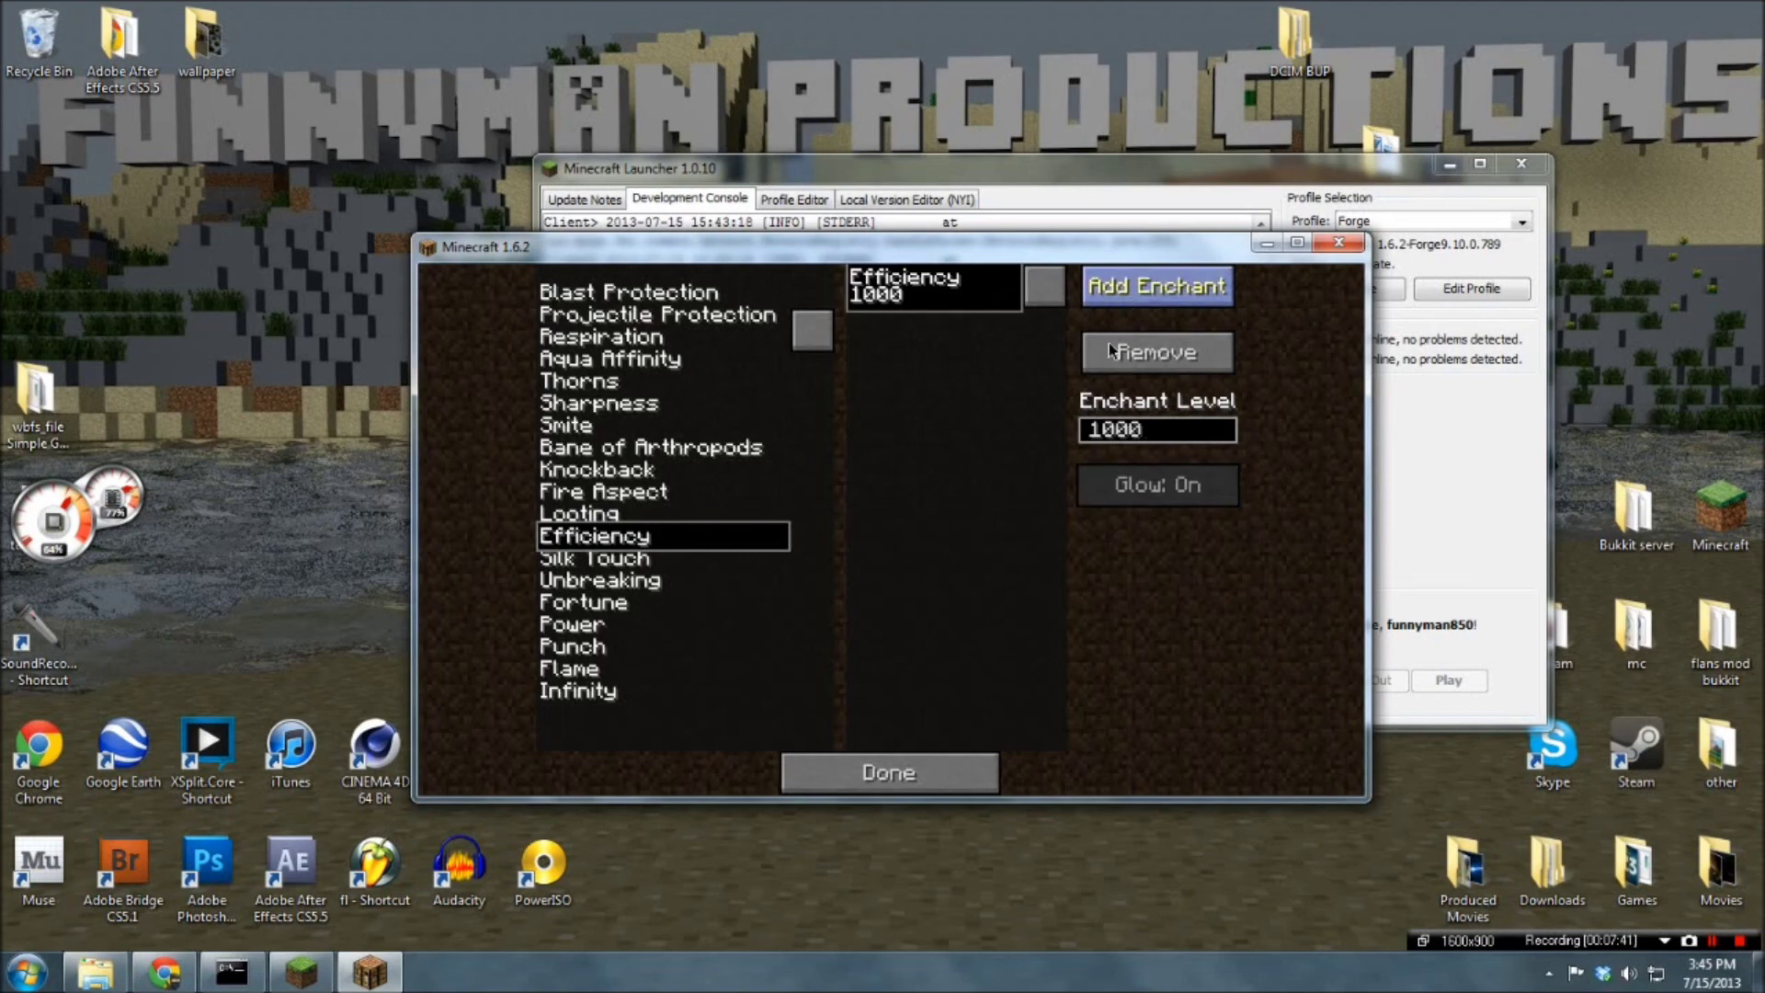
pyautogui.click(902, 759)
pyautogui.click(858, 768)
pyautogui.press('Escape')
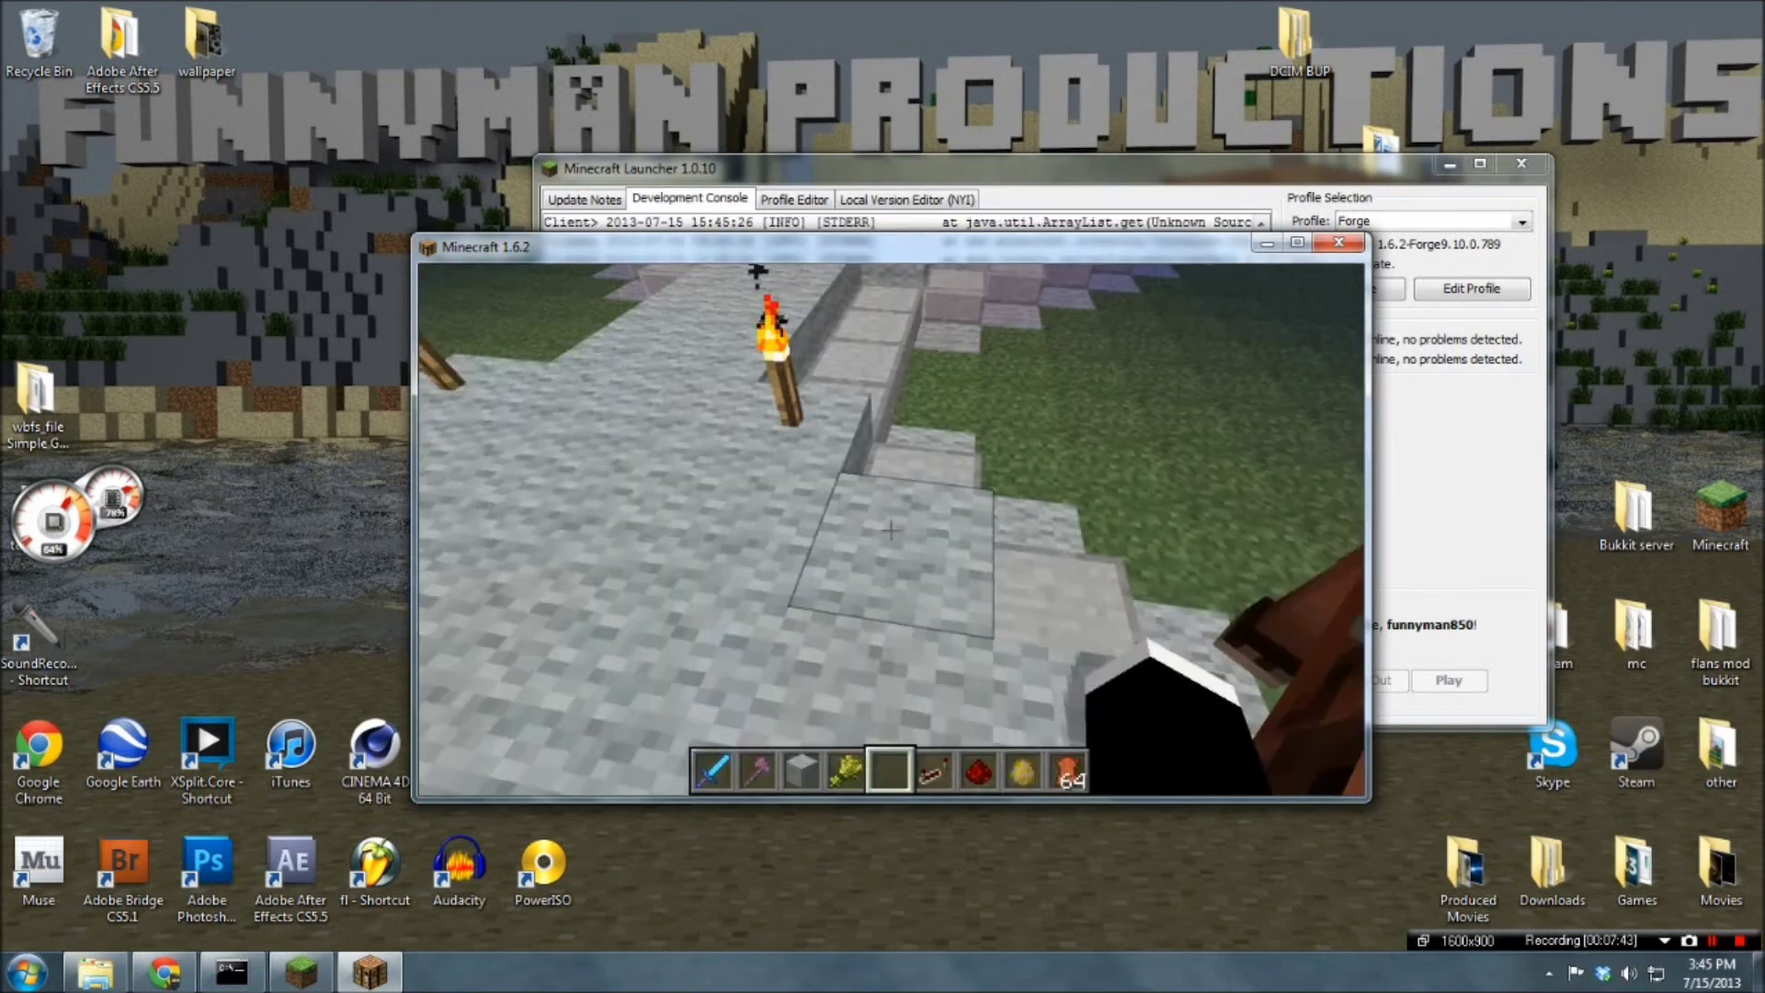
# Hold the enchanted axe and try to change the game mode with the /gamemode chat command
pyautogui.scroll(1, 889, 530)
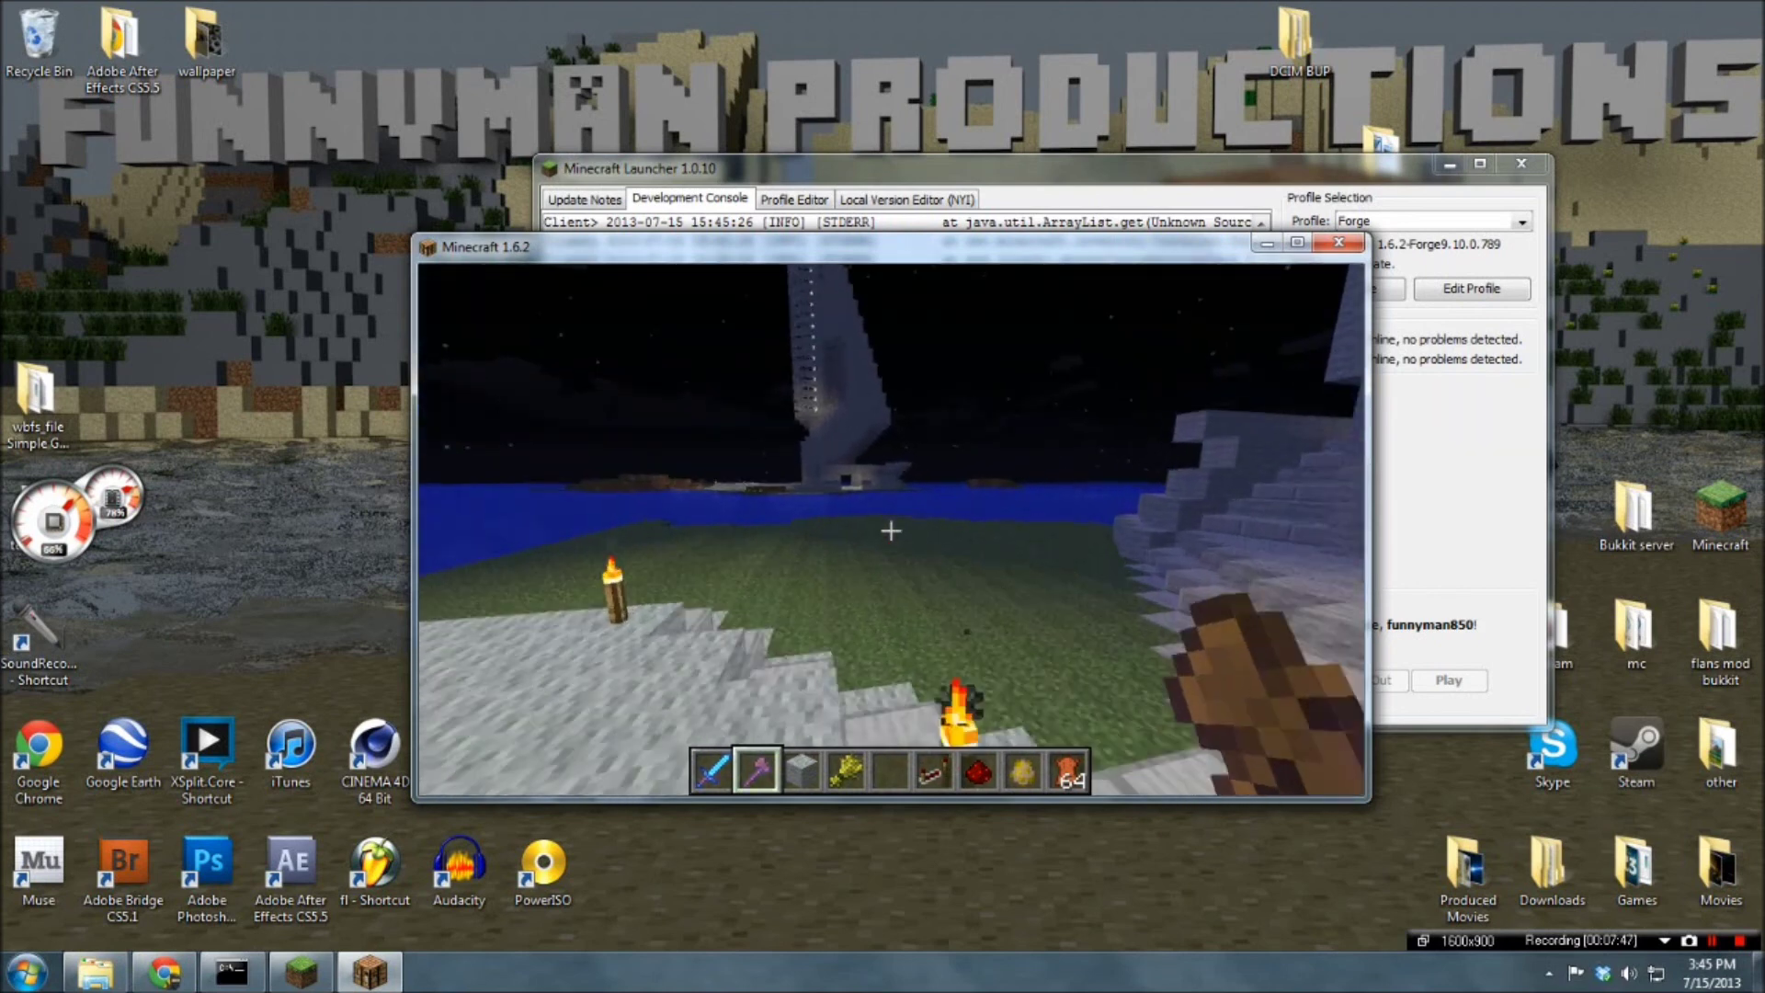
pyautogui.press('t')
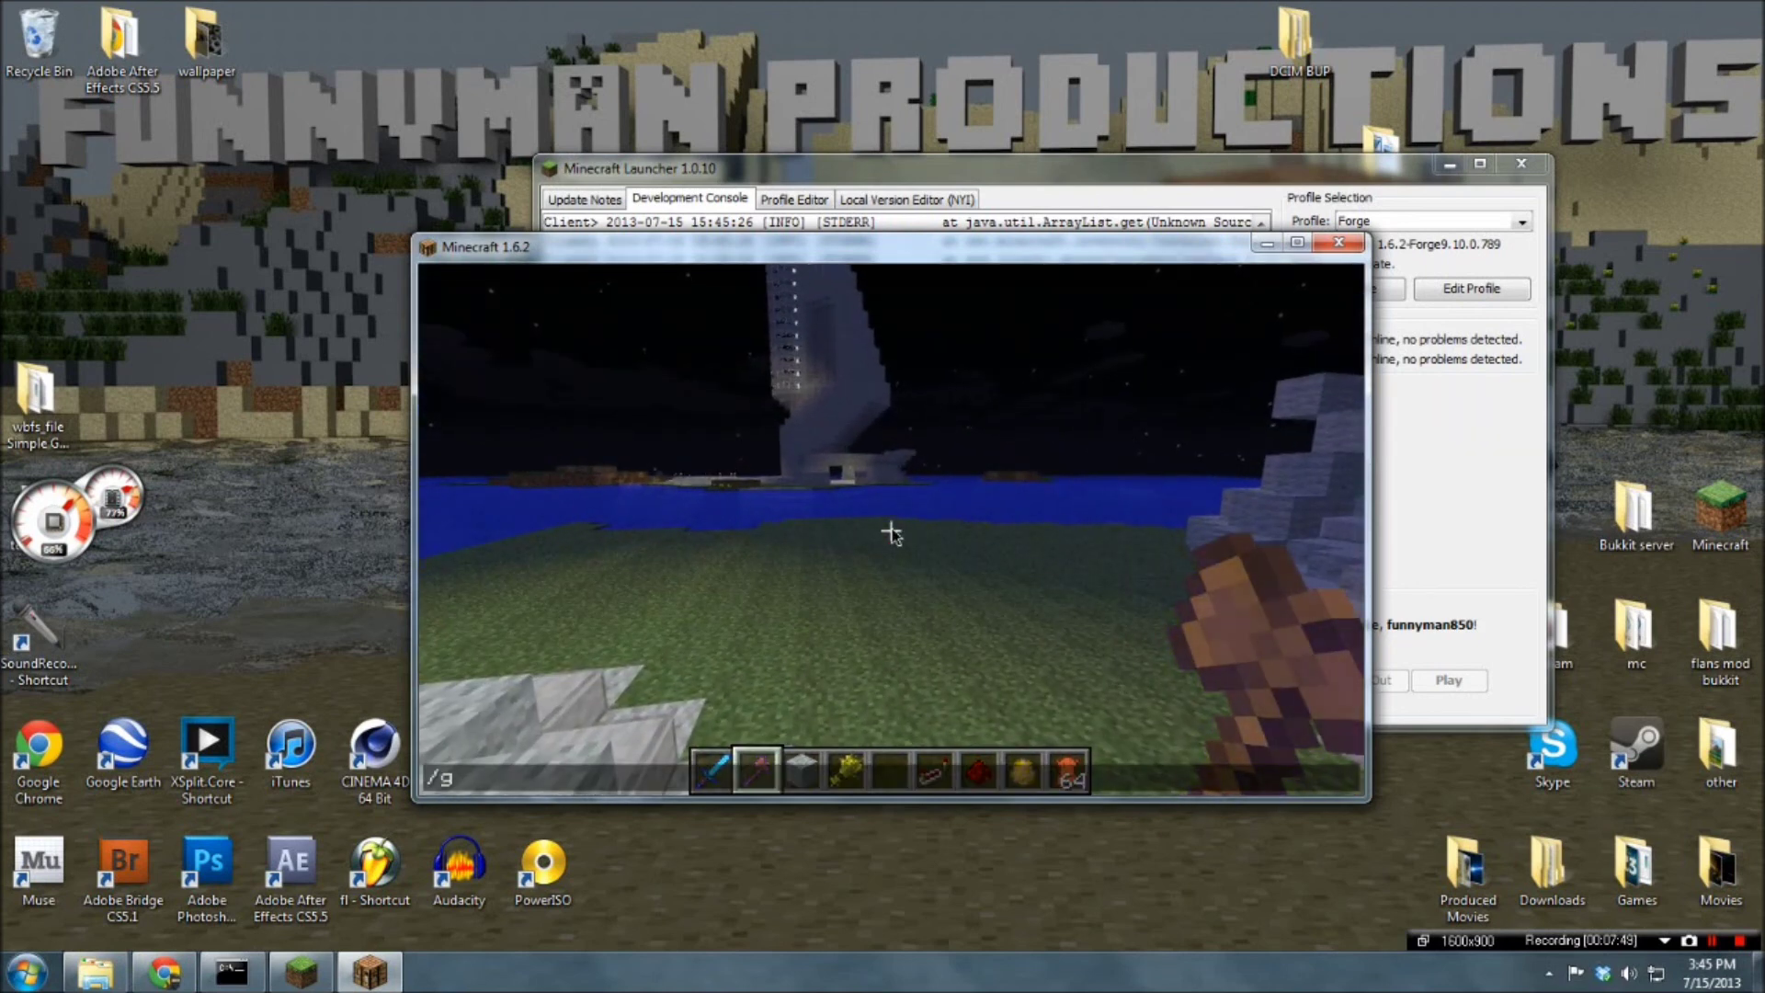
pyautogui.write('/gamemode')
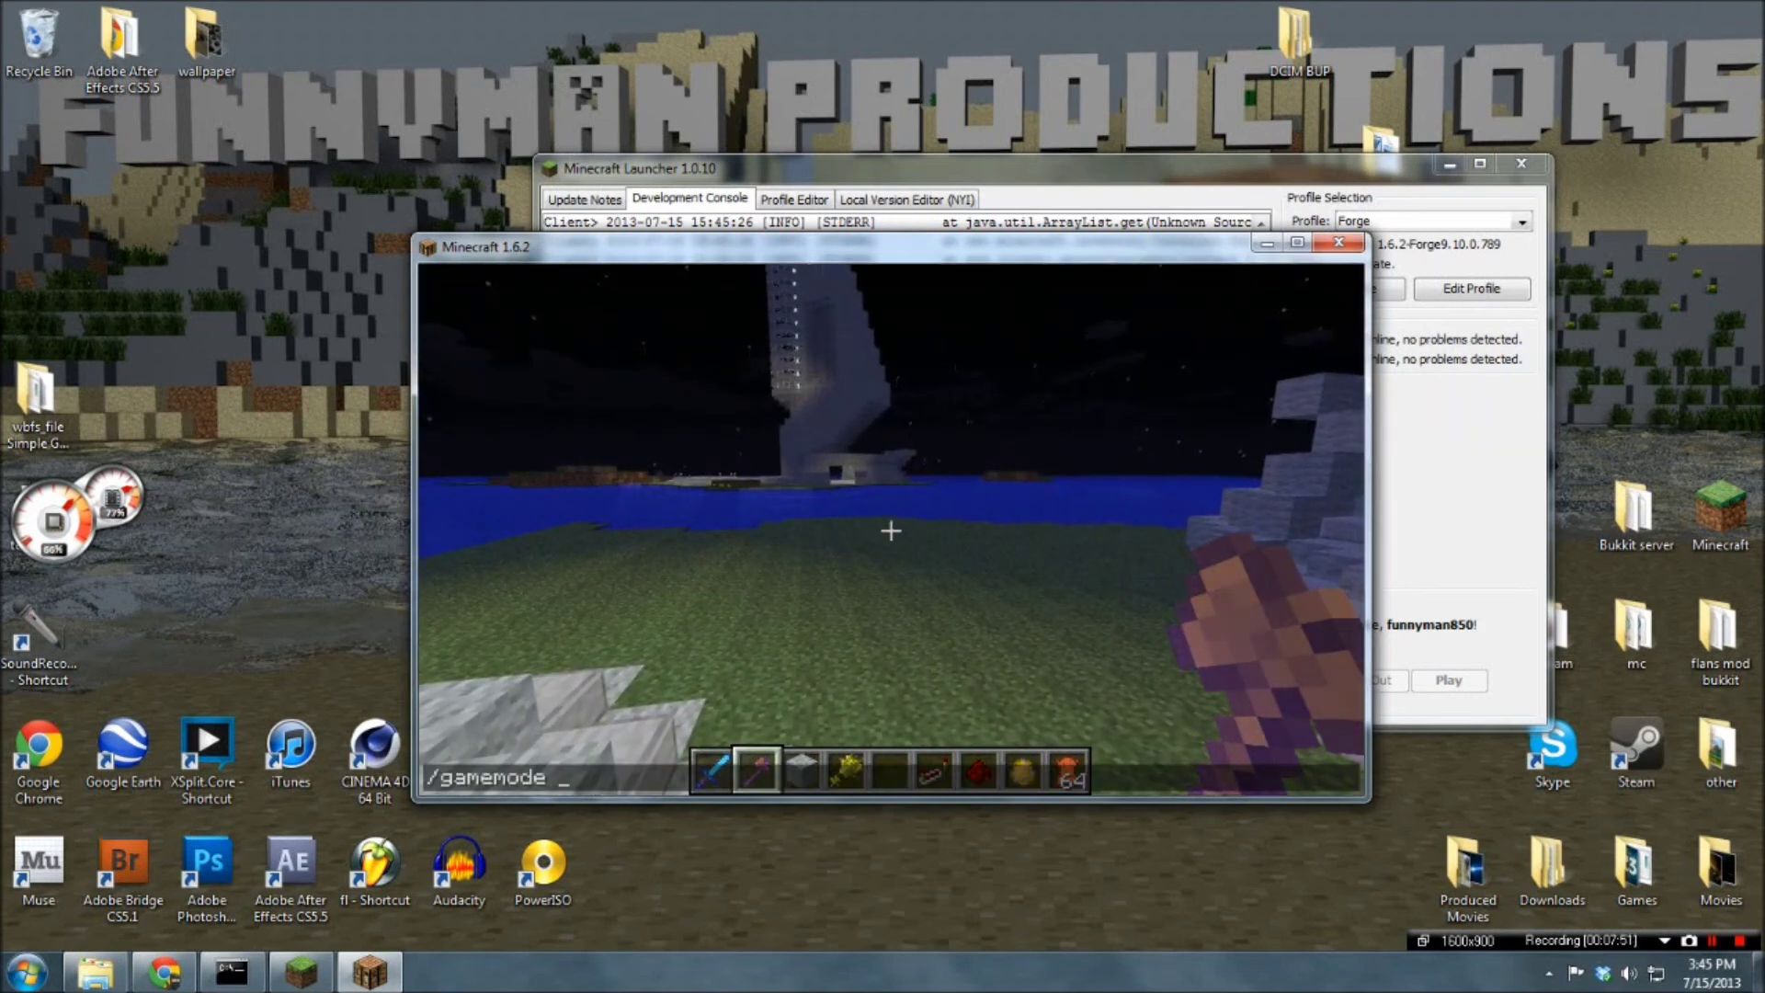
pyautogui.scroll(-1, 891, 530)
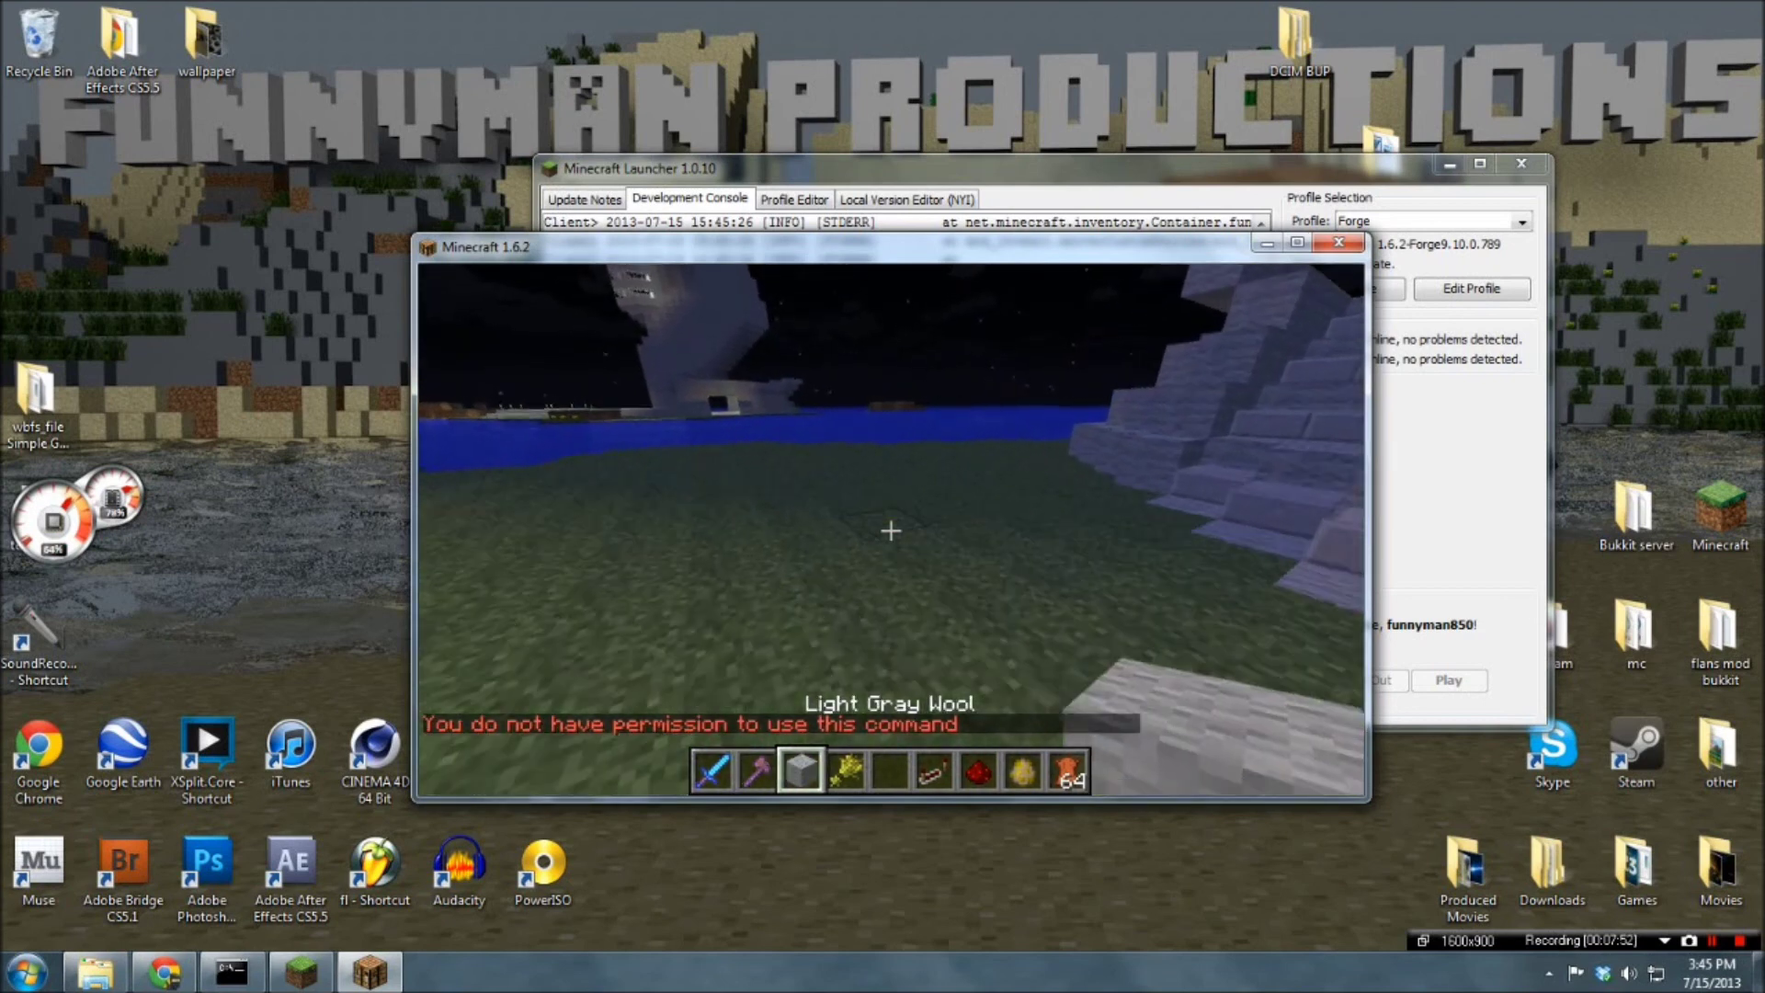
pyautogui.scroll(-1, 891, 530)
pyautogui.scroll(-1, 890, 530)
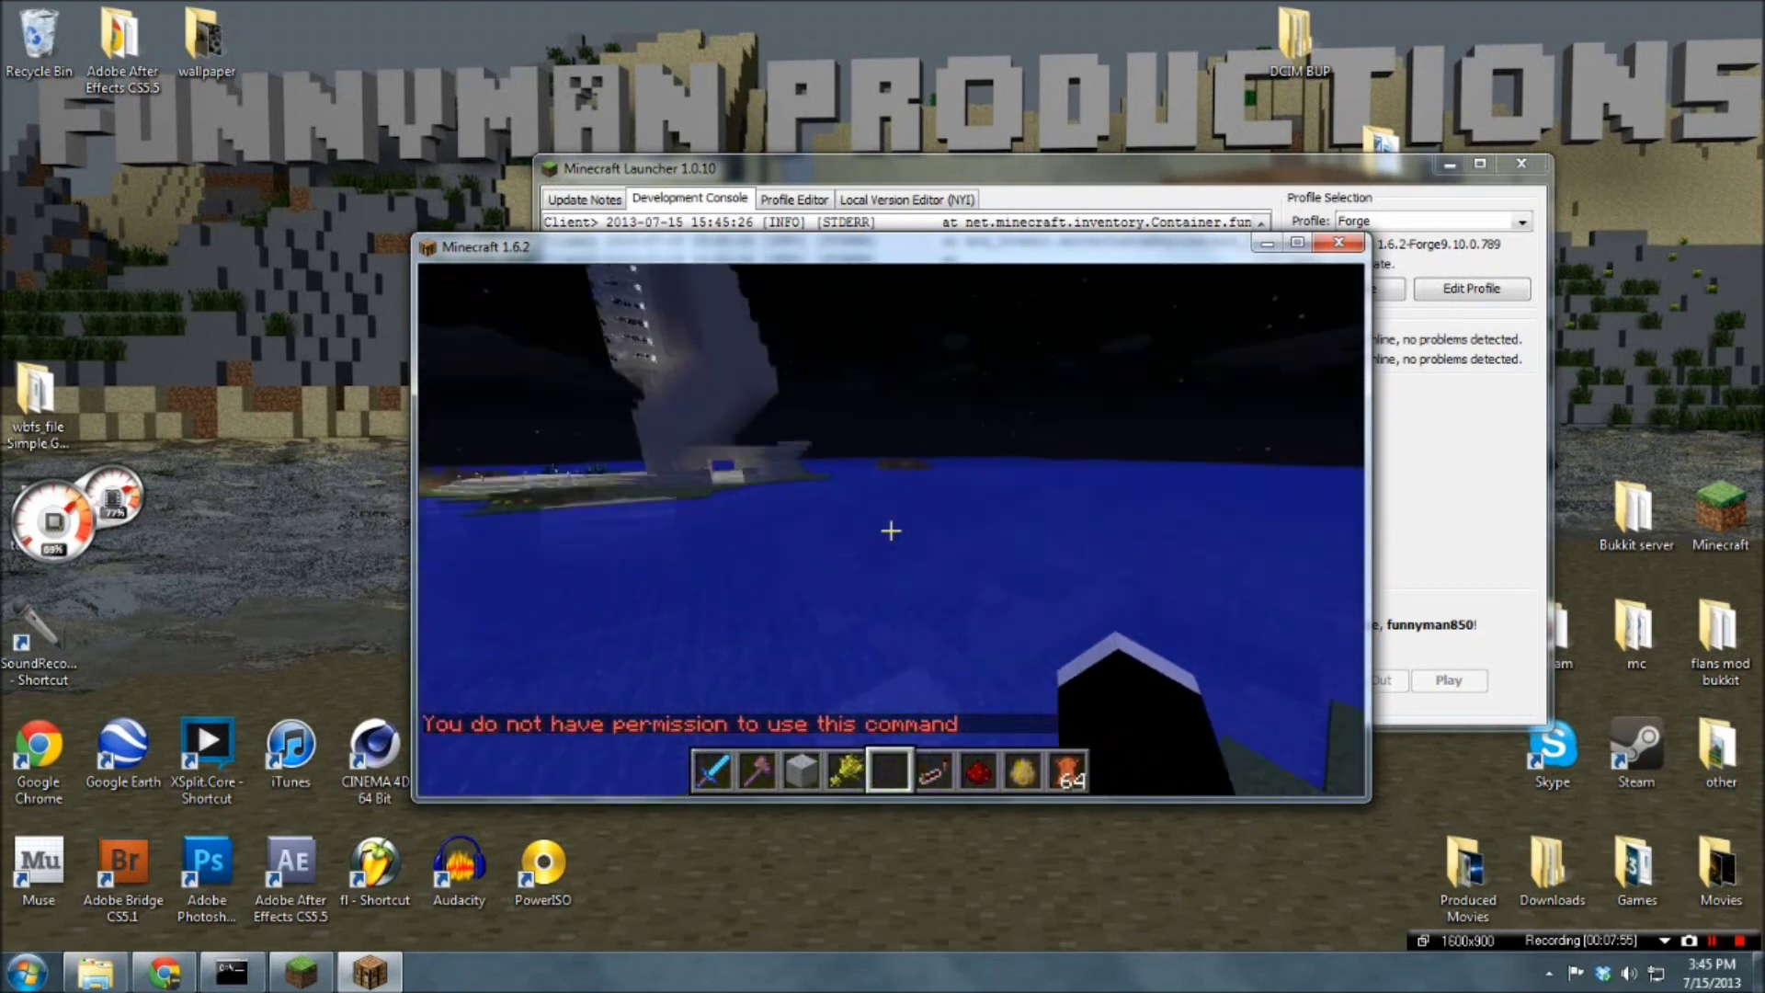
# Attack the horses by the water with the diamond sword, then switch to the empty fifth hotbar slot
pyautogui.scroll(3, 891, 530)
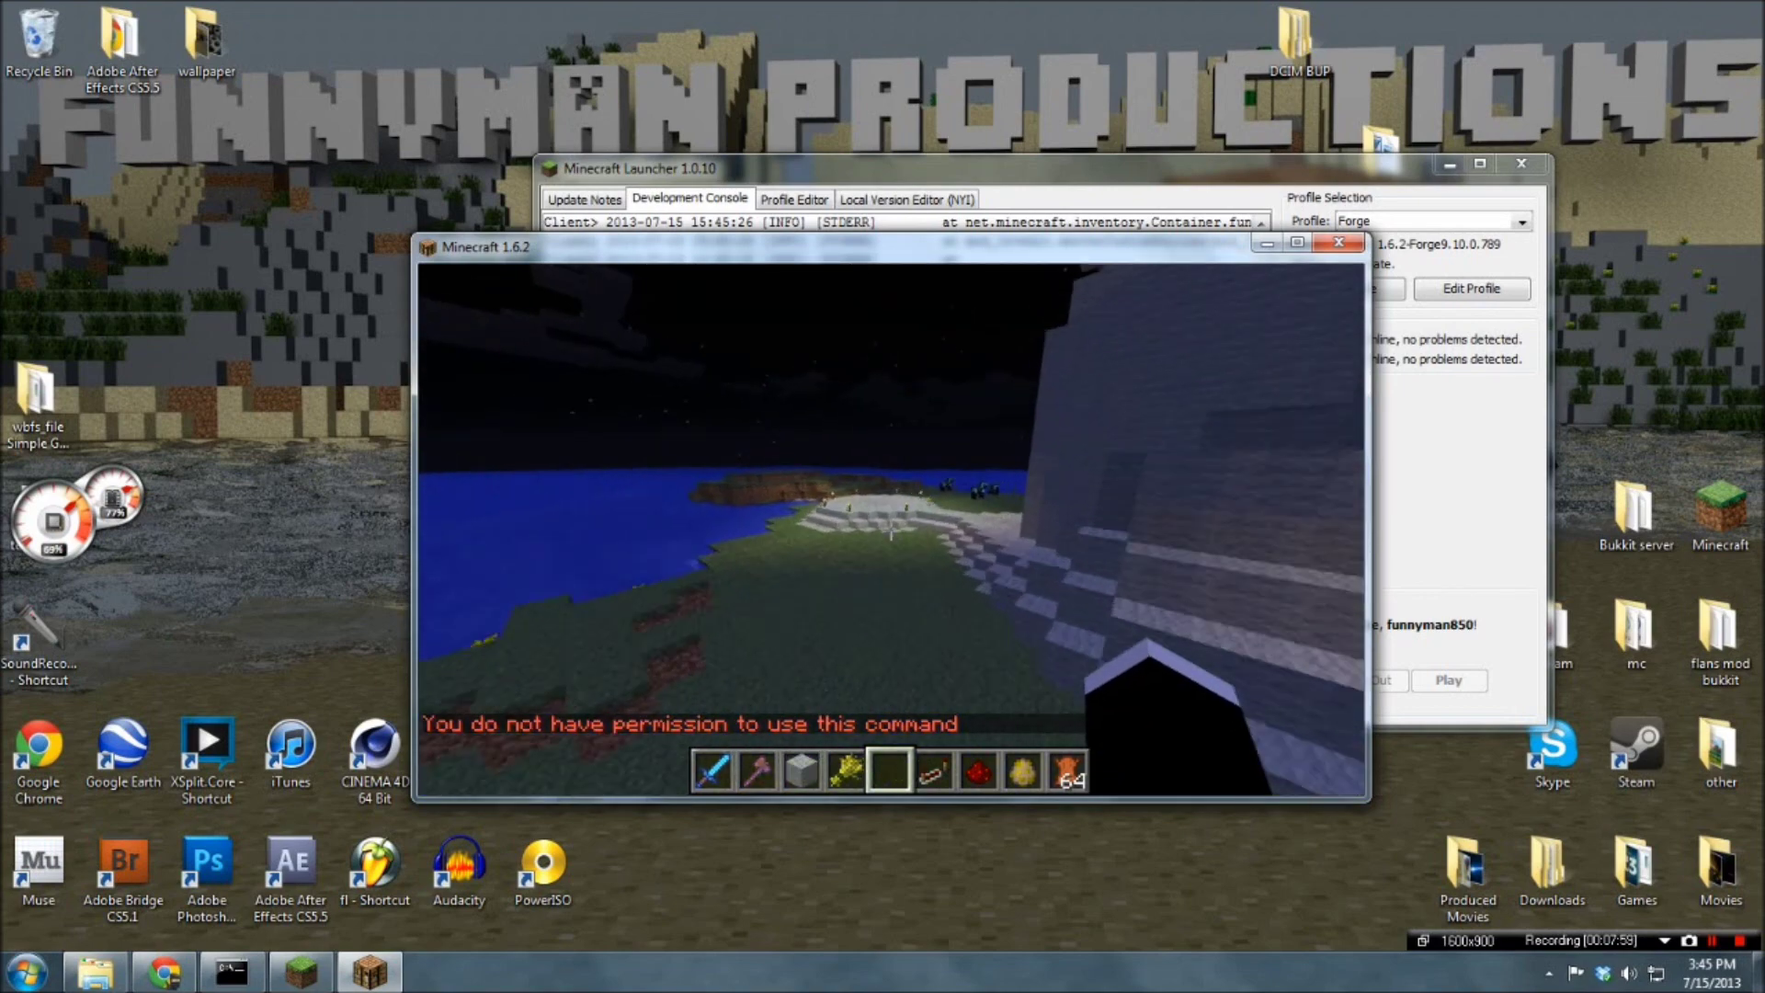
pyautogui.scroll(2, 890, 530)
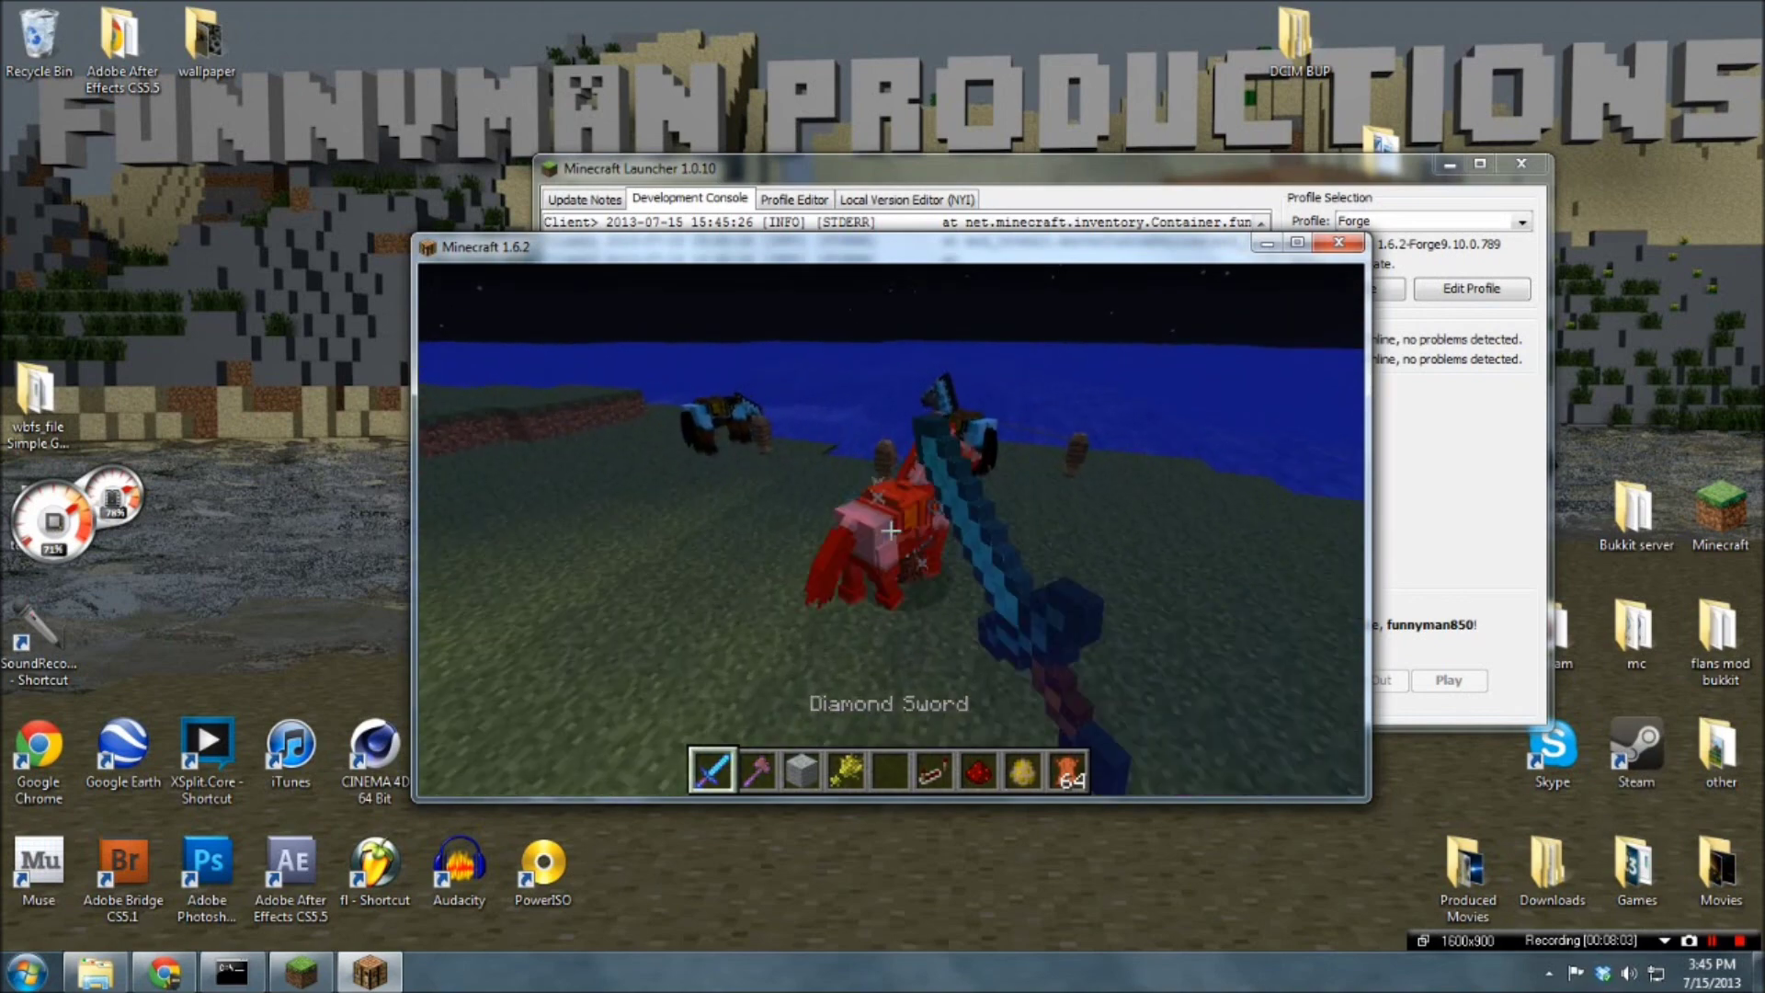
pyautogui.click(891, 530)
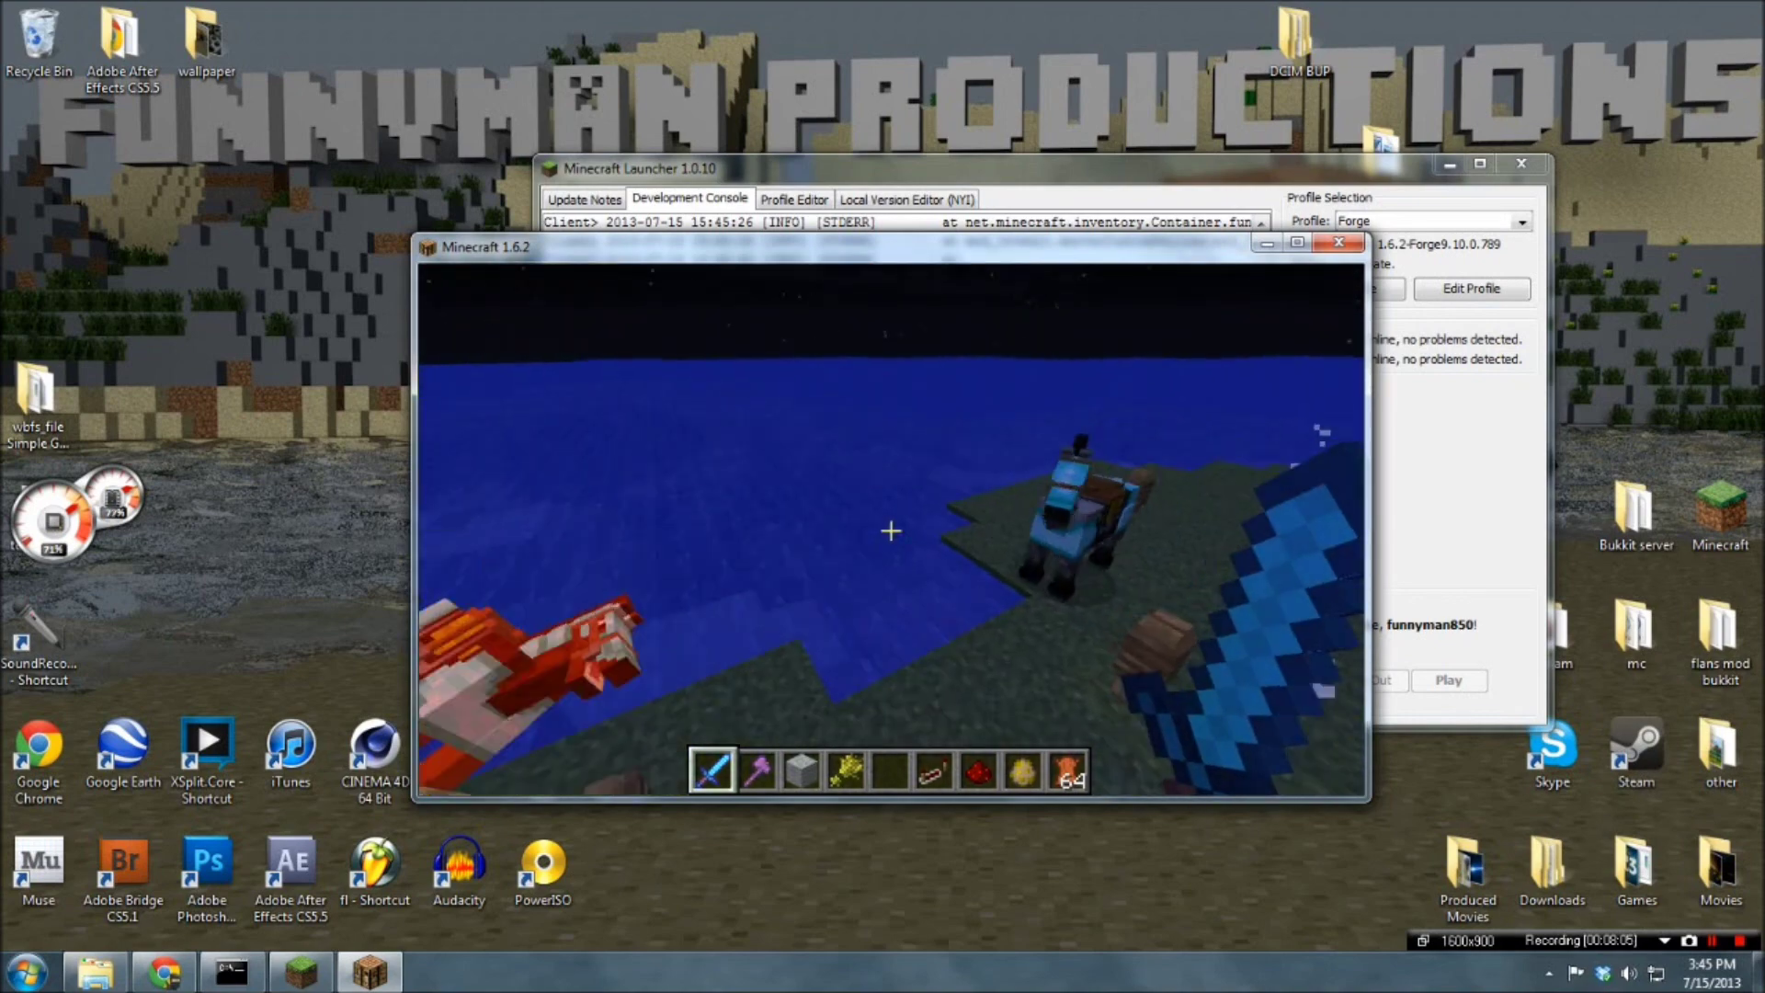
pyautogui.click(891, 530)
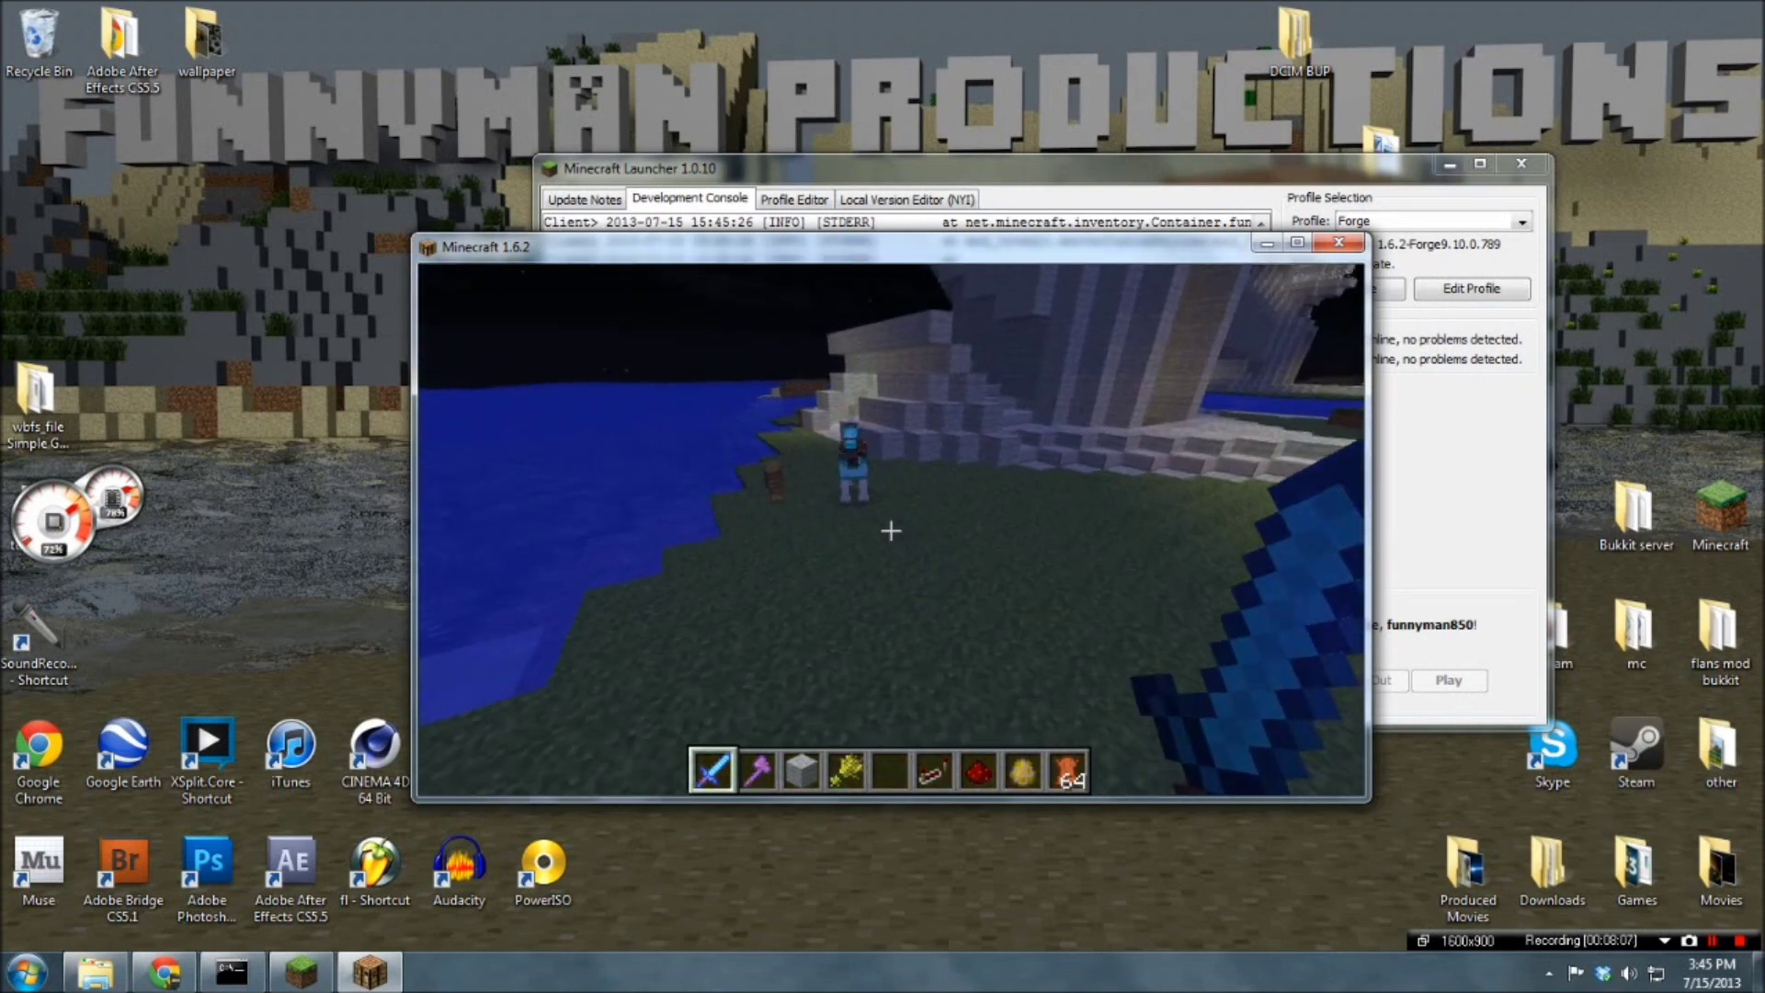
pyautogui.click(891, 530)
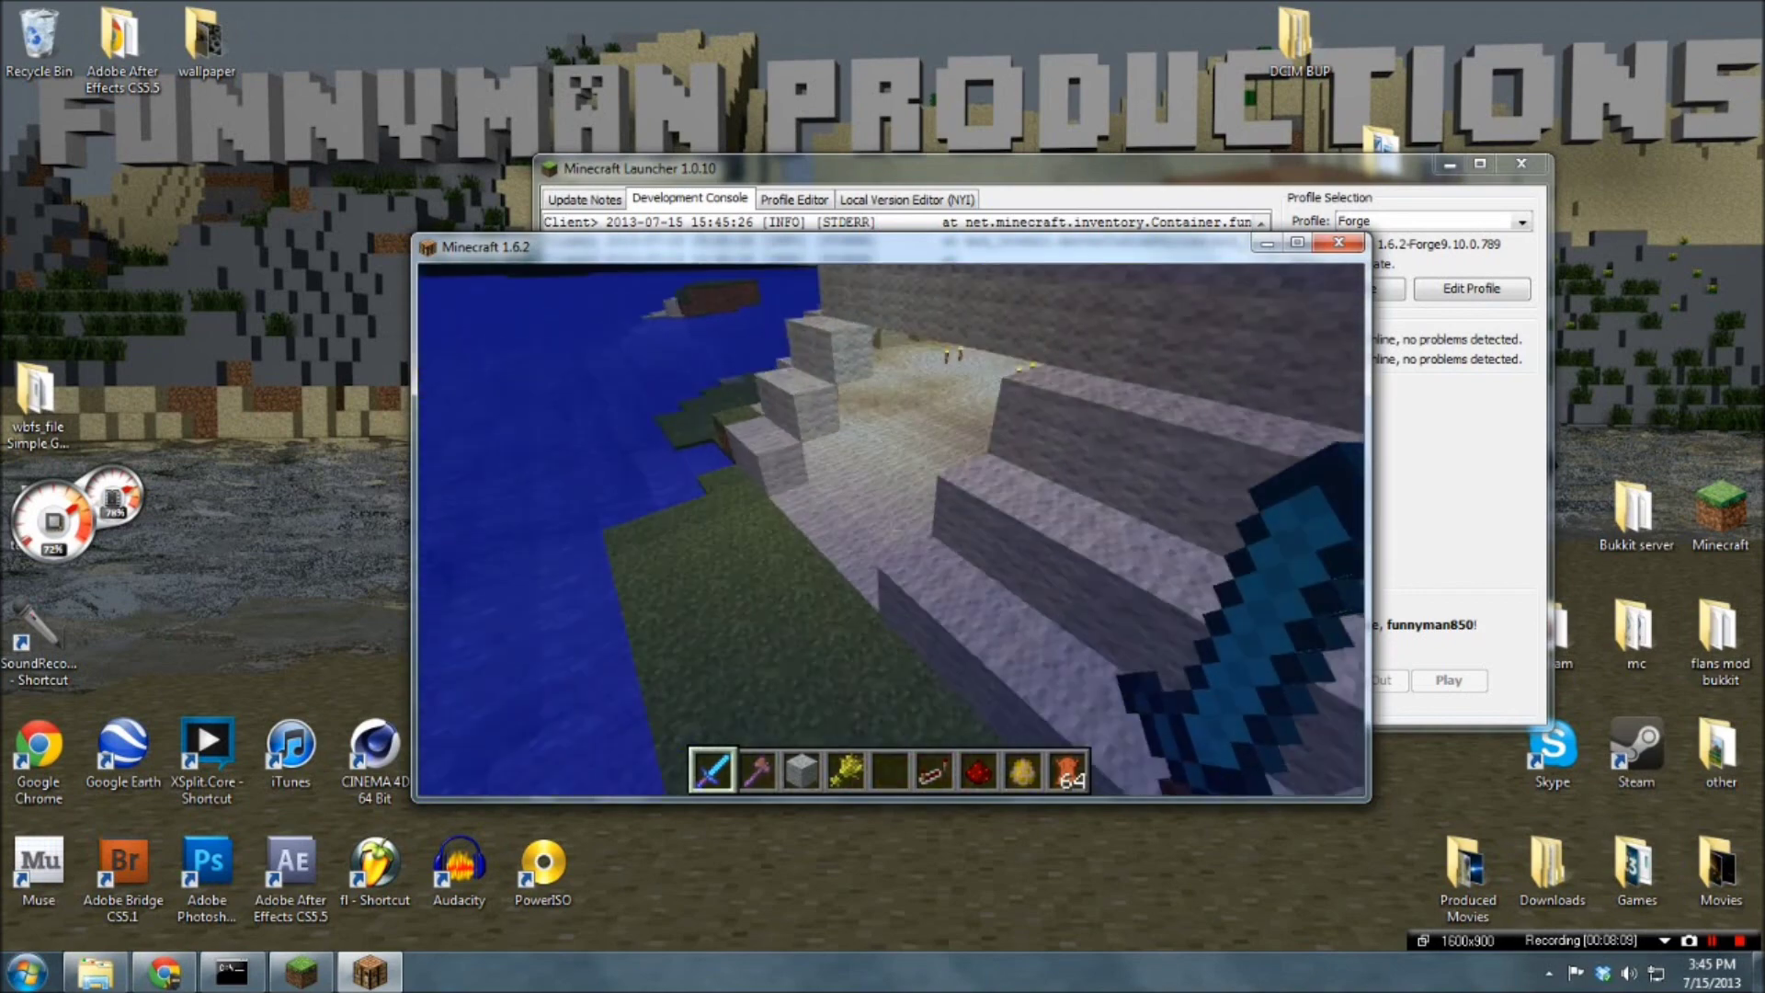
pyautogui.scroll(-3, 890, 530)
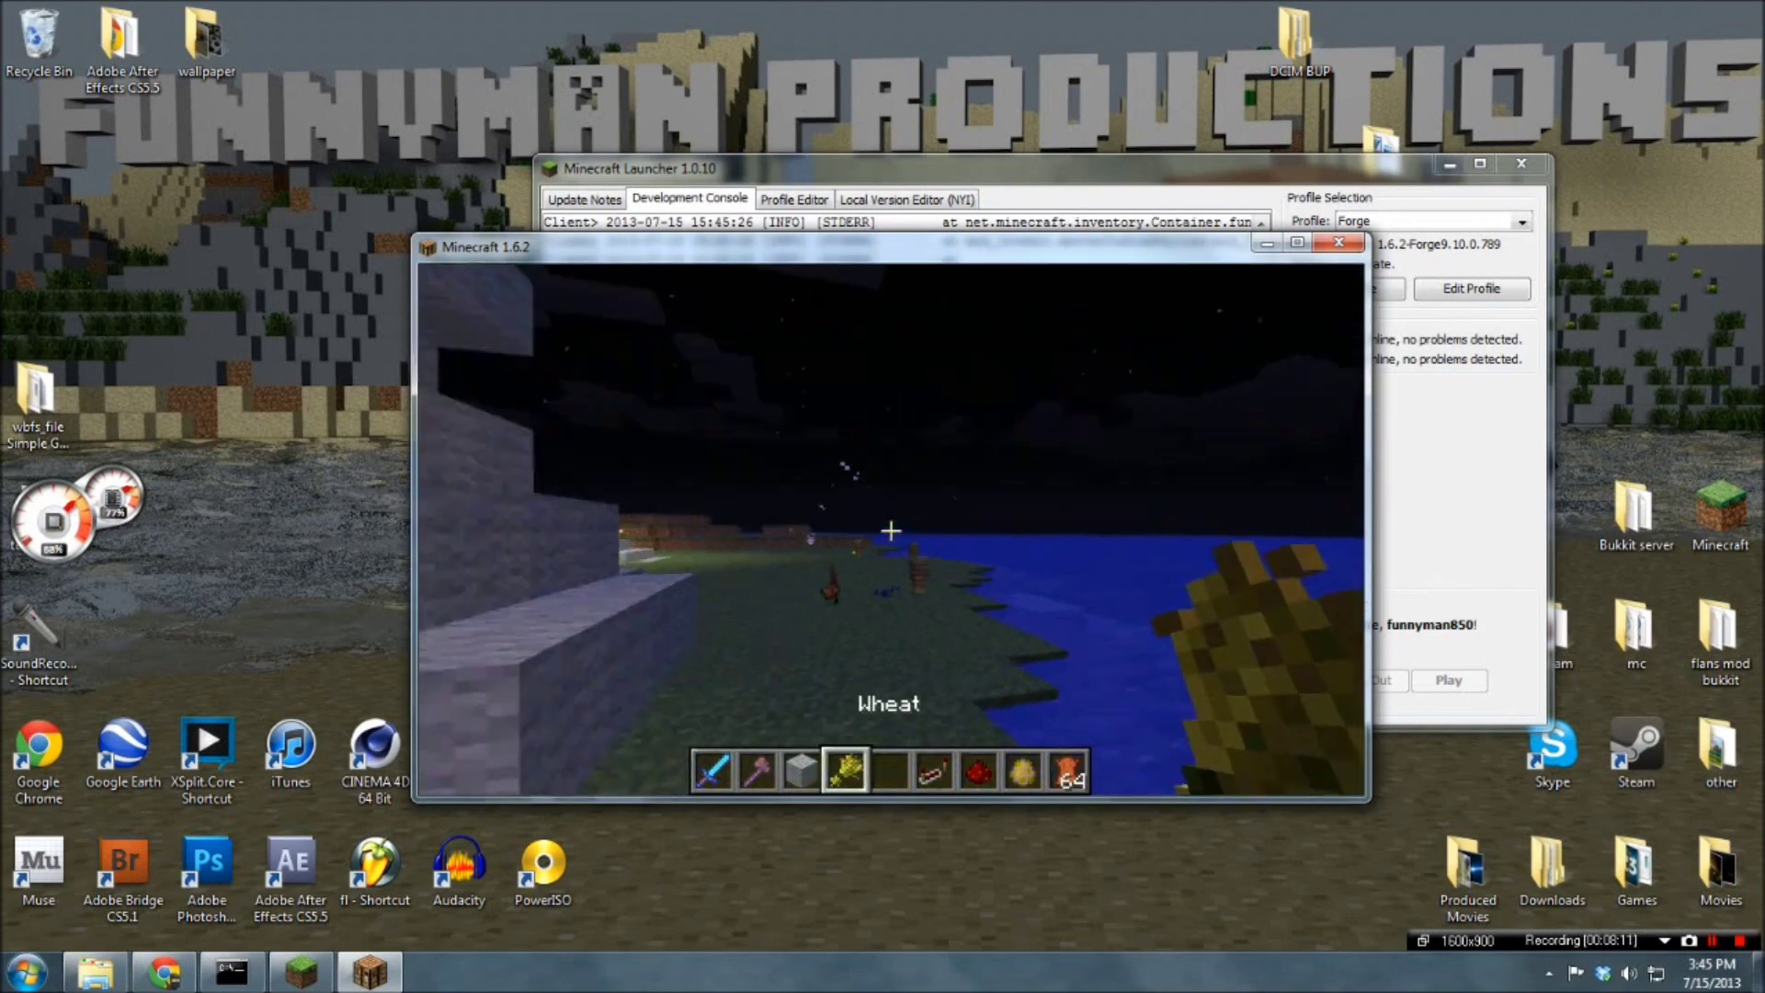
pyautogui.scroll(-1, 891, 531)
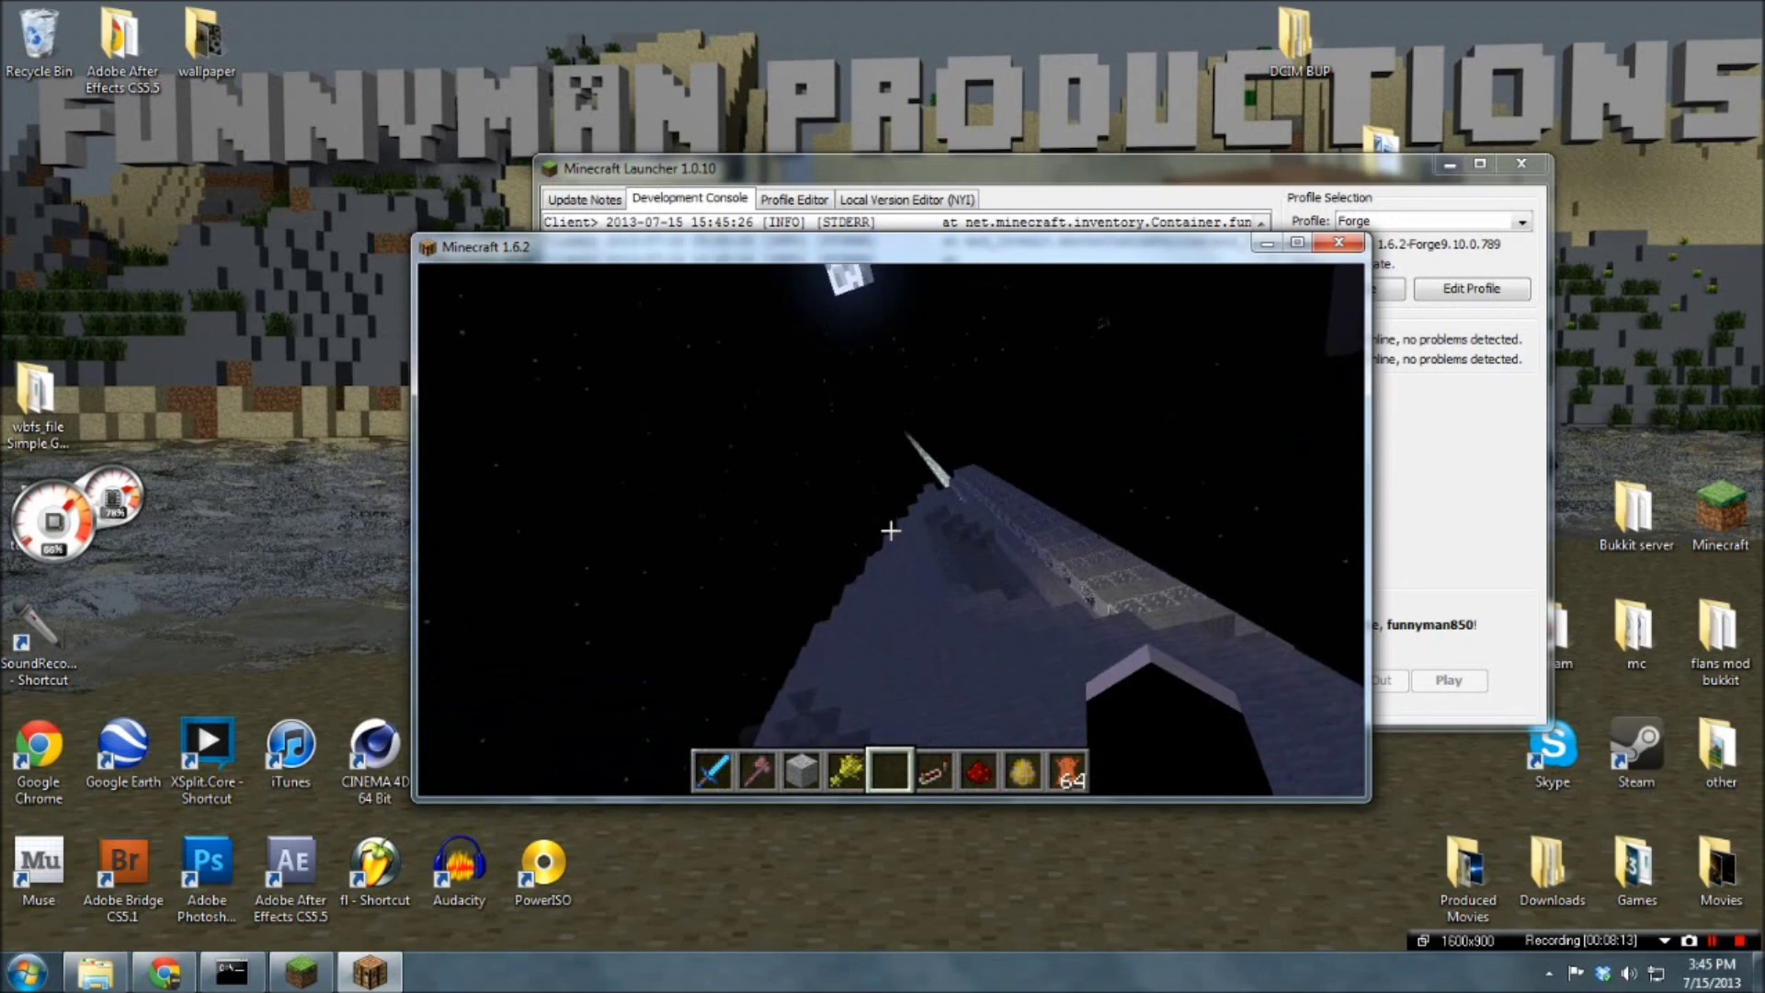